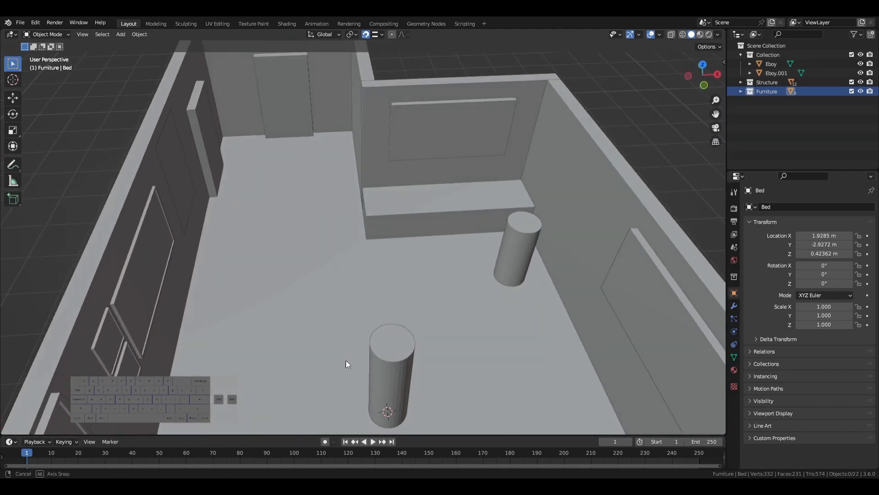
- Try cutting the end wall behind the door with two vertical loop cuts in edit mode
shift+middle_drag(301, 209, 243, 246)
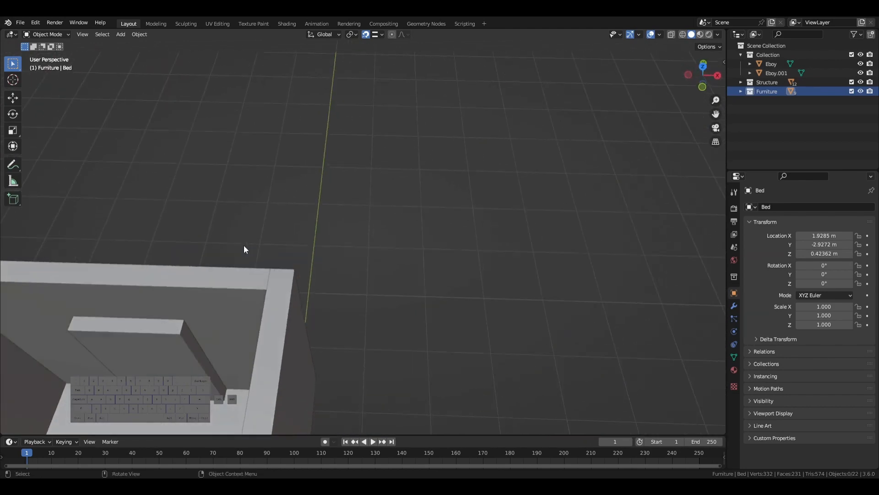
click(137, 320)
middle_drag(136, 320, 454, 337)
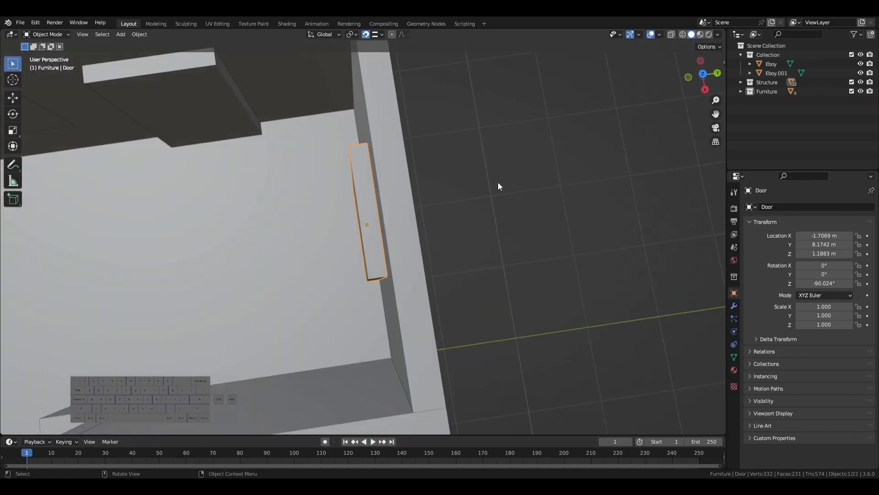
middle_drag(498, 185, 512, 217)
click(458, 334)
key(Tab)
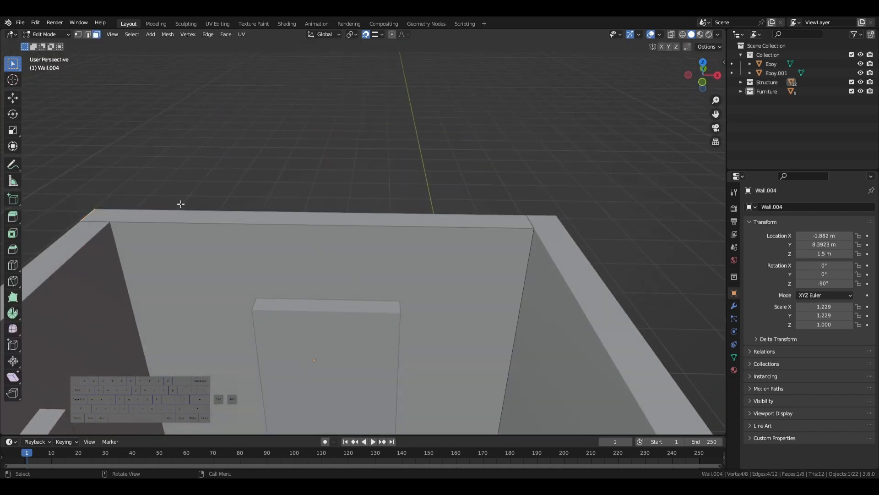
key(ctrl+r)
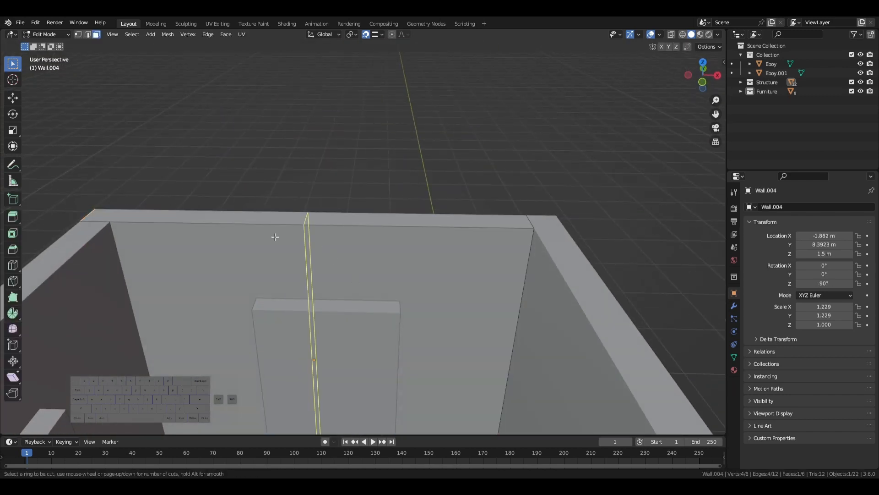
scroll(314, 233, up, 2)
scroll(308, 236, down, 1)
click(306, 235)
right_click(307, 236)
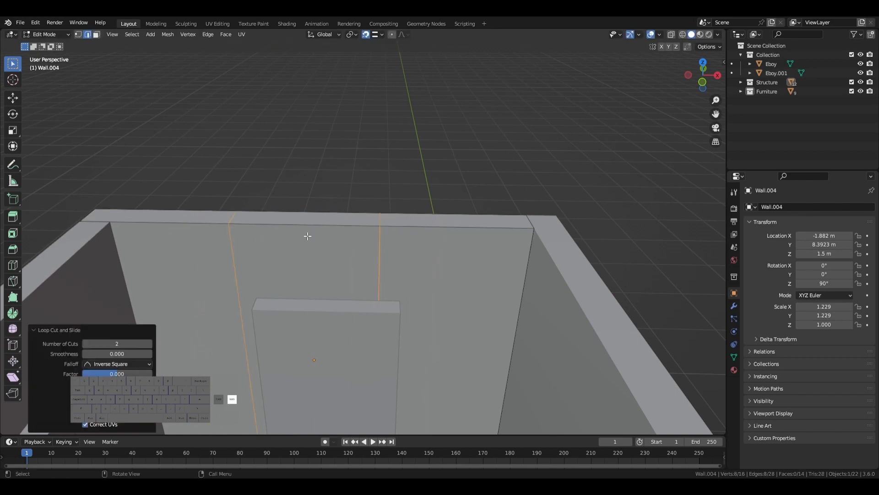
- Try scaling the wall's two loop cuts apart along X by about 1.52, and undo both the scaling and the cuts
click(12, 131)
drag(346, 360, 369, 364)
scroll(360, 203, down, 3)
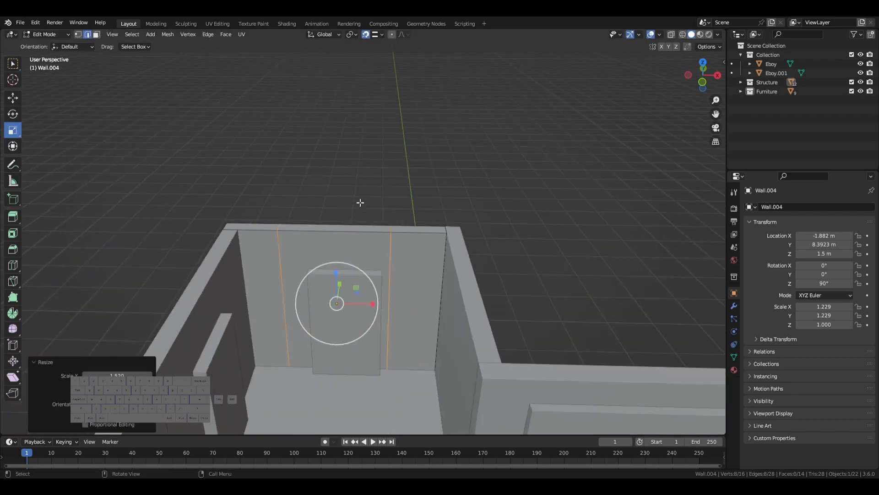
click(359, 203)
key(ctrl+z)
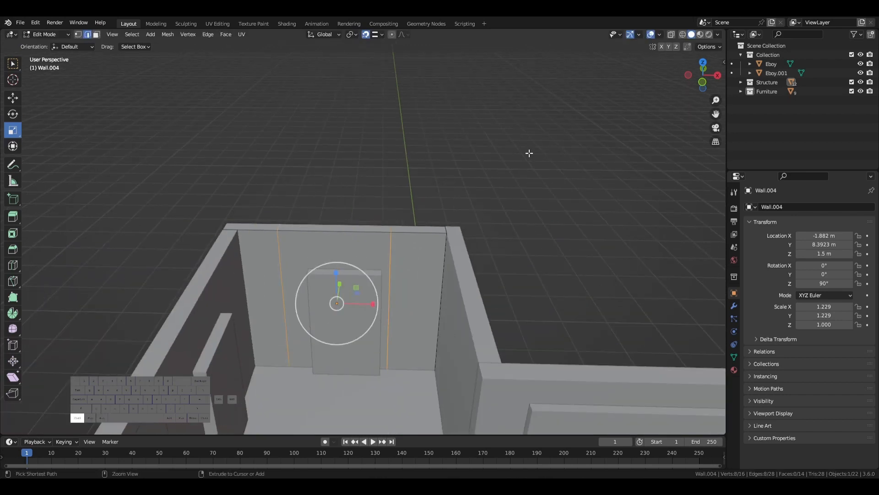
key(ctrl+z)
key(Tab)
- Shift the door about -0.006 m along X and move it along Y into the room to 7.2714 m
middle_drag(528, 153, 374, 249)
click(320, 307)
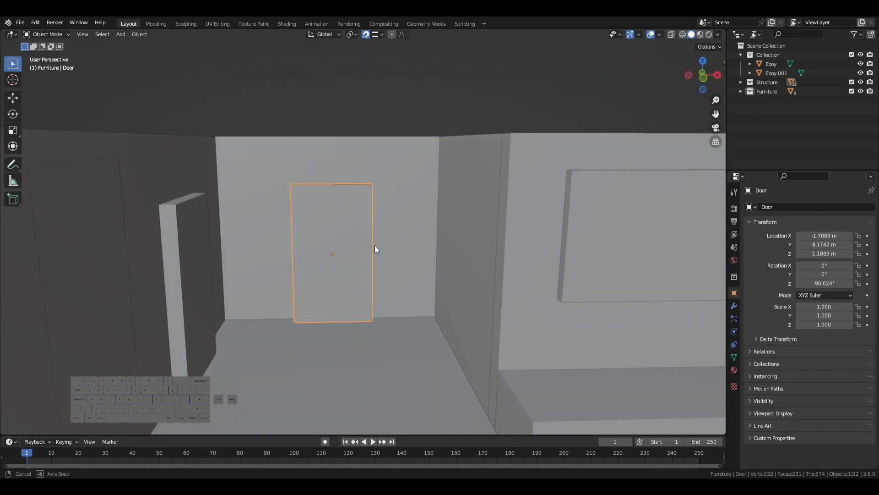
key(g)
key(x)
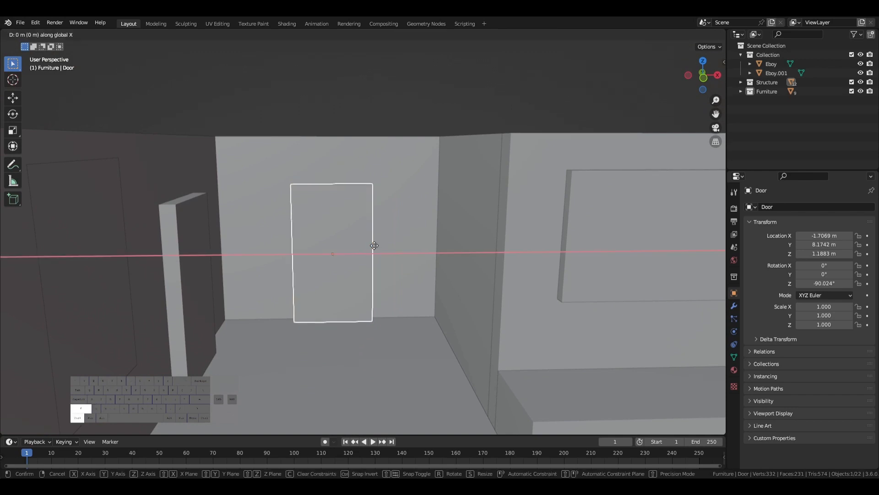
click(371, 243)
middle_drag(371, 244, 453, 323)
key(s)
key(x)
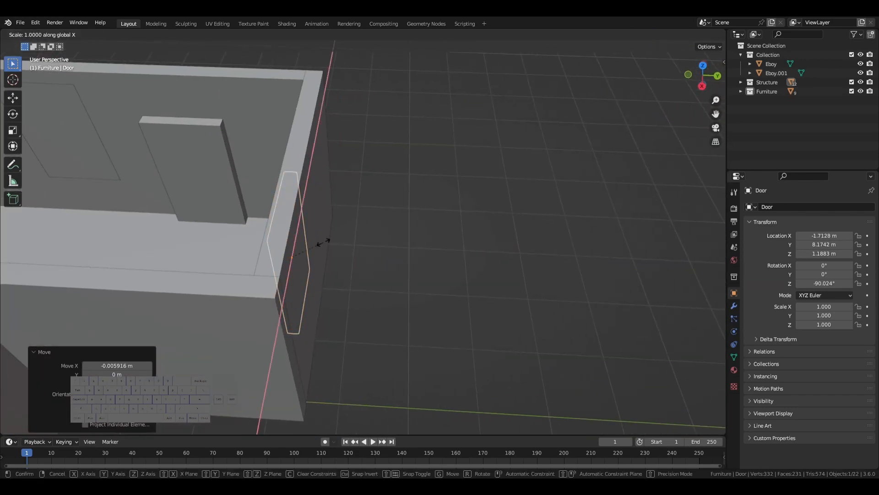
key(y)
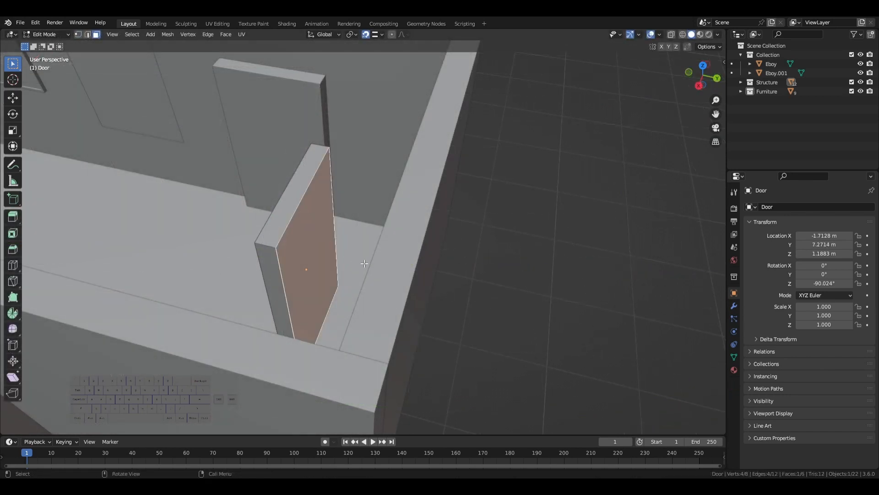
- Stretch the door into a deep block by moving its wall-facing face along Y through the end wall
key(g)
key(y)
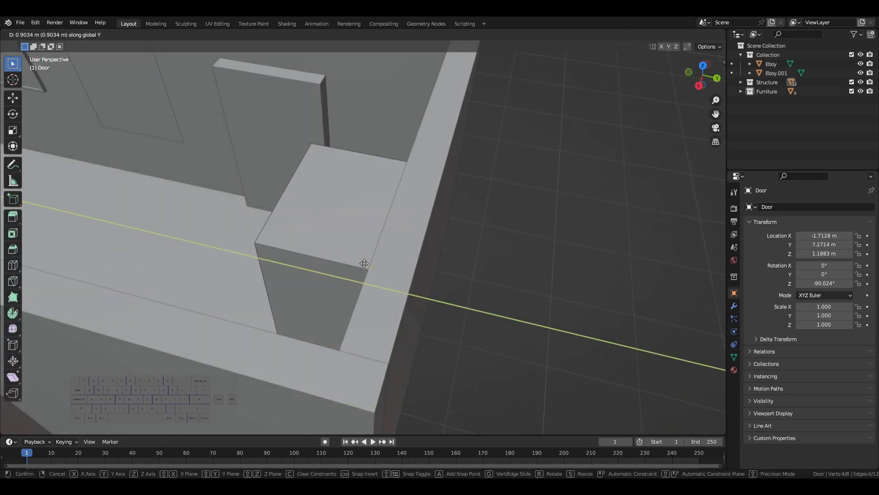
click(583, 338)
key(Tab)
- Add a Boolean modifier set to Difference on the end wall, with the door as the cutting object
middle_drag(625, 318, 613, 354)
click(497, 226)
scroll(468, 216, up, 3)
scroll(614, 355, down, 2)
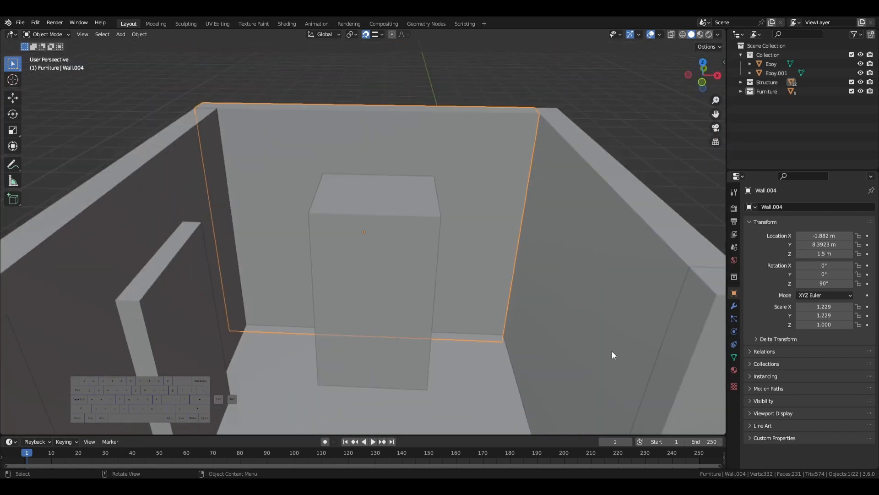
click(732, 310)
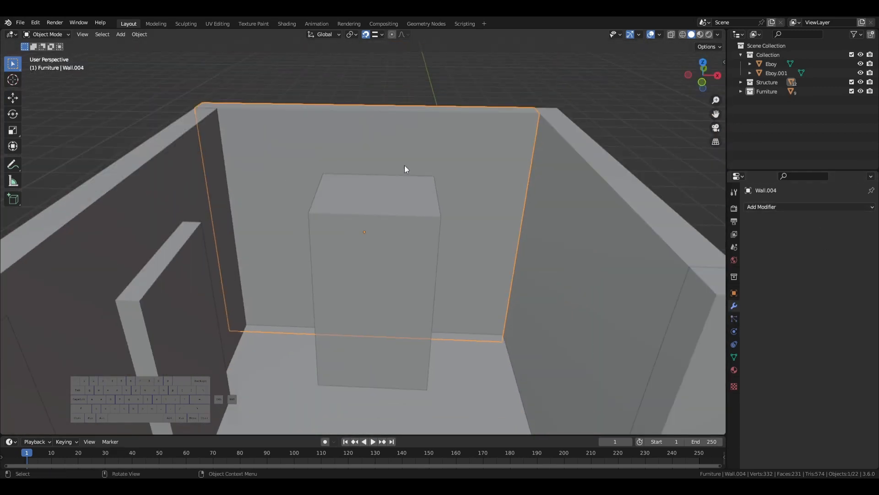
click(734, 294)
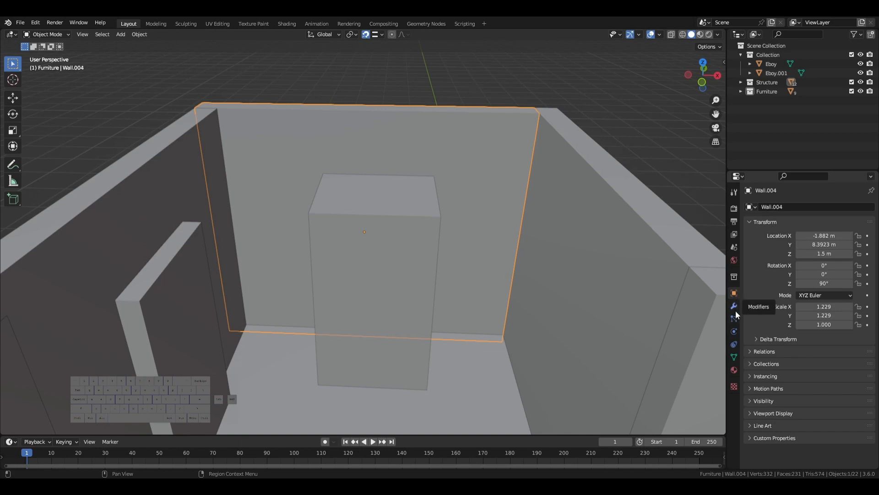
click(735, 309)
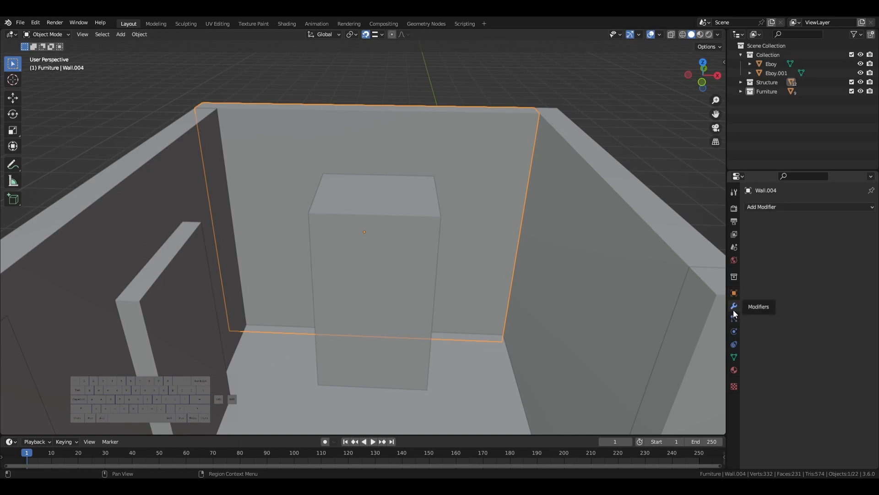
click(791, 210)
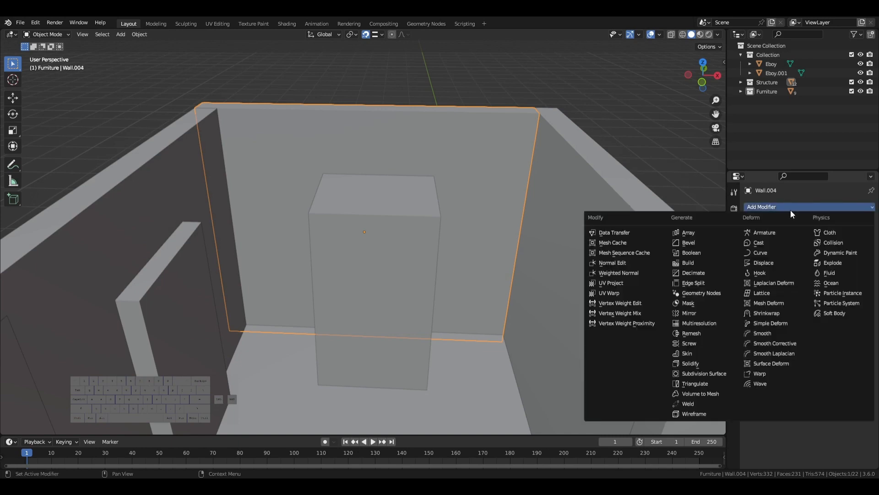
click(719, 252)
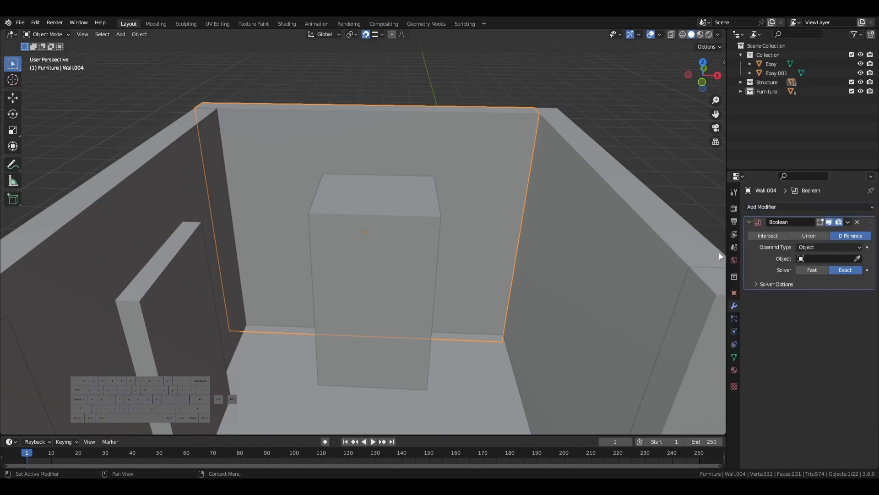
click(857, 260)
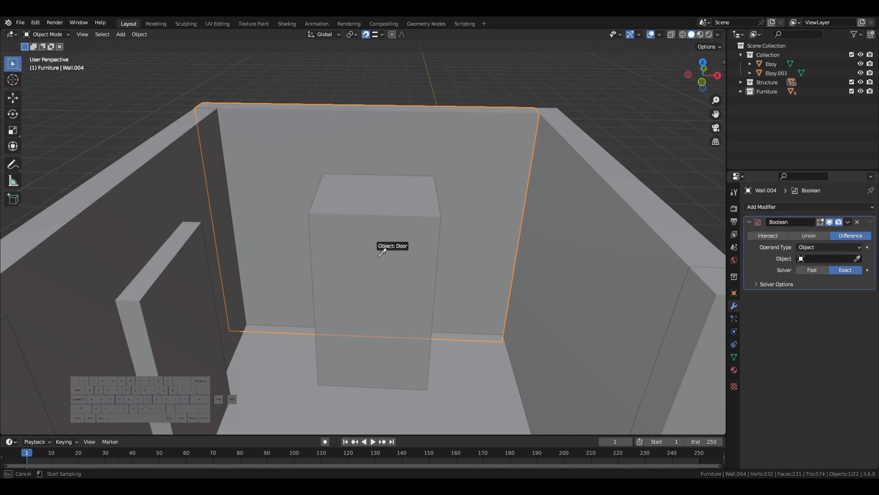
- Try deleting the door block that cuts the end wall, and undo the deletion
middle_drag(543, 259, 341, 268)
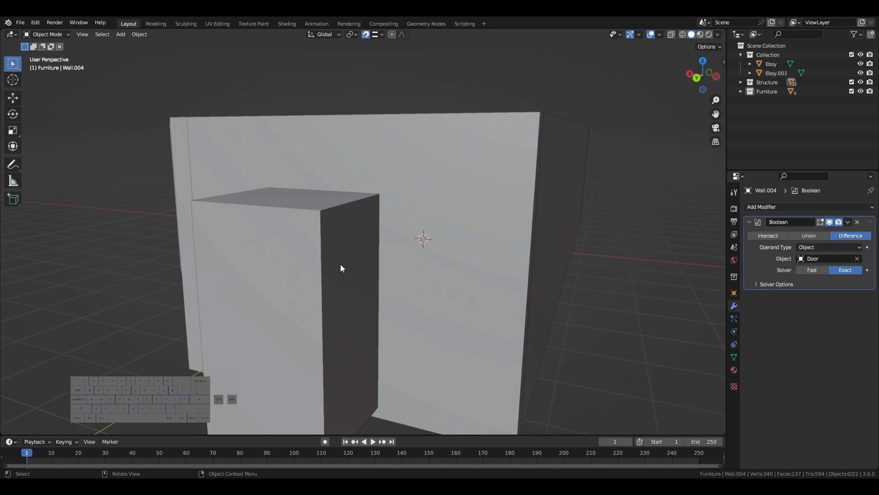
click(270, 296)
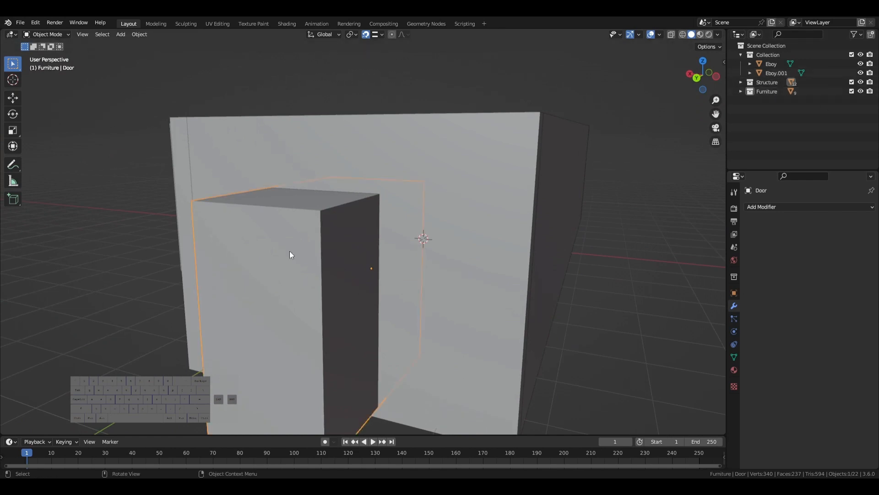
key(Delete)
middle_drag(377, 238, 504, 267)
click(466, 212)
middle_drag(466, 212, 629, 246)
key(ctrl+z)
key(ctrl+z)
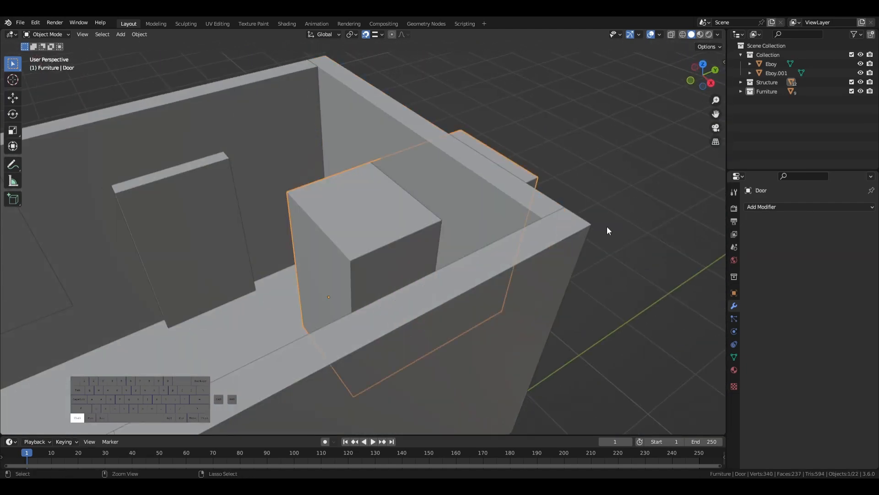
- Delete the door block again to inspect the end wall without it, restoring the block each time
key(Delete)
middle_drag(339, 206, 518, 227)
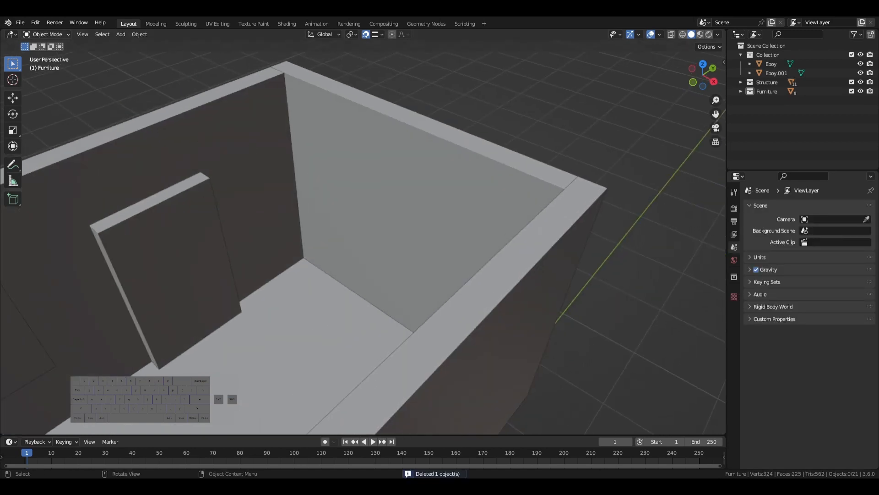
key(ctrl+z)
middle_drag(446, 147, 401, 259)
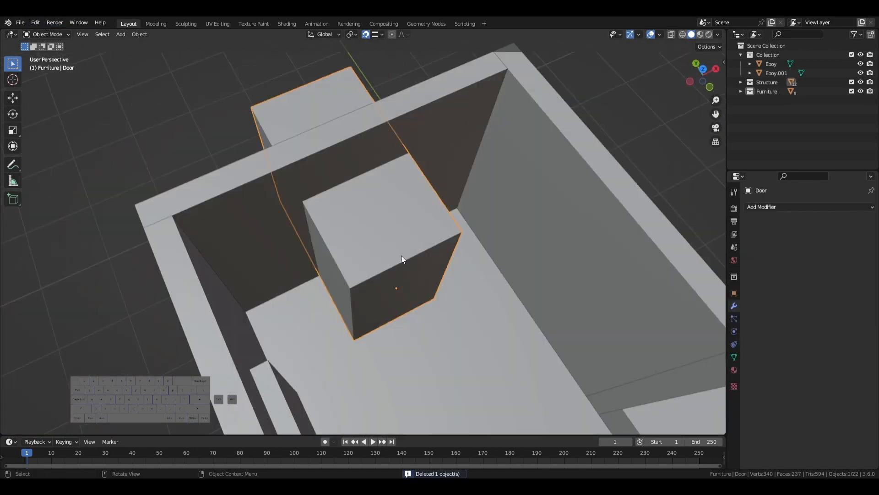
middle_drag(463, 232, 447, 215)
click(447, 215)
middle_drag(627, 223, 341, 295)
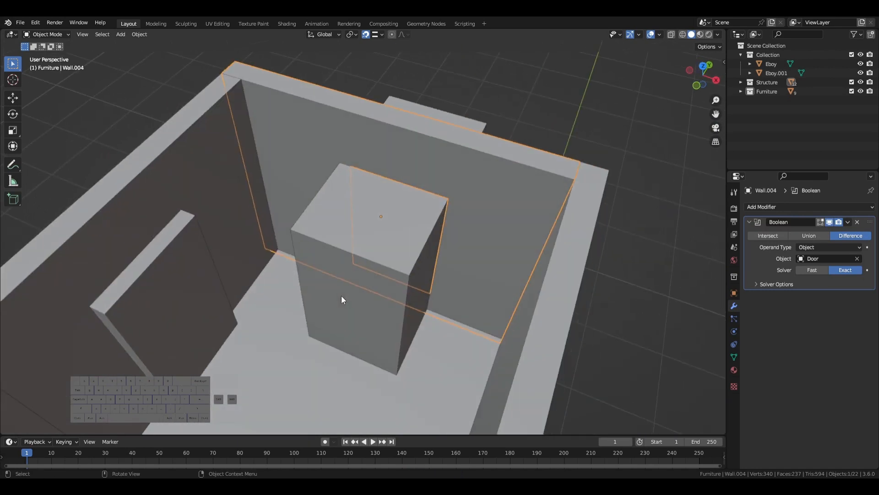
click(342, 295)
key(Delete)
middle_drag(469, 271, 502, 274)
key(ctrl+z)
- Apply the Boolean modifier on the end wall
click(502, 271)
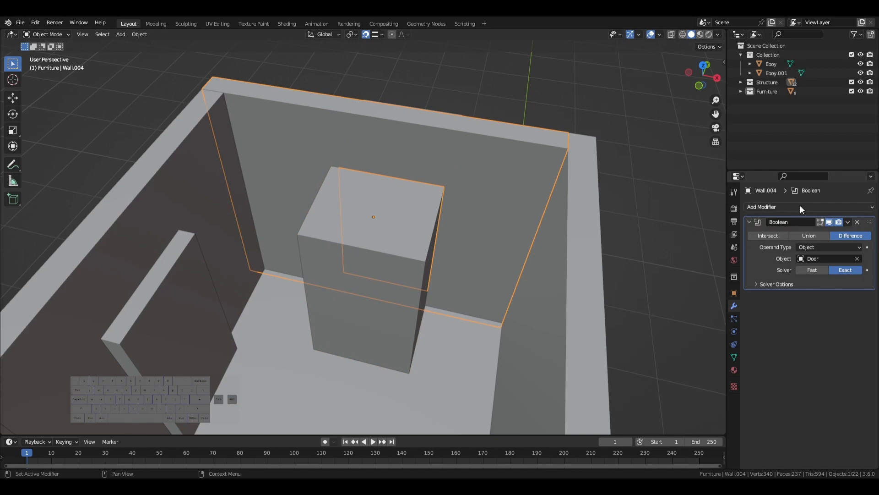
click(848, 221)
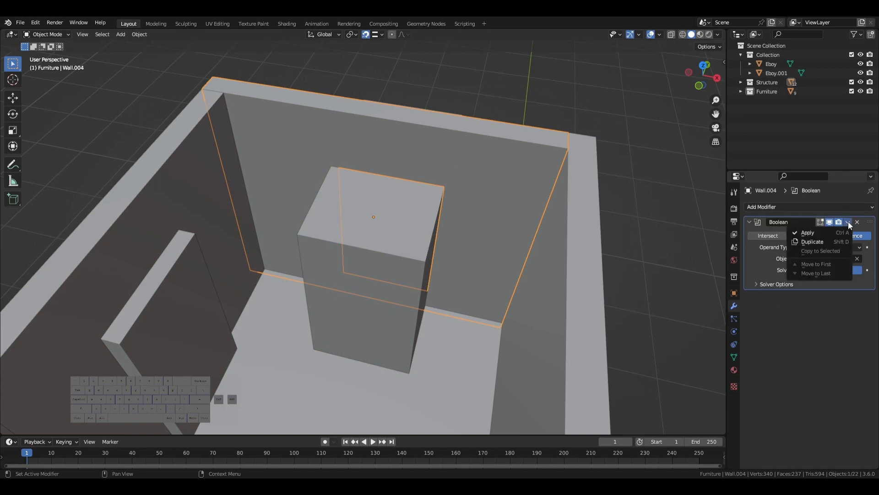
click(844, 230)
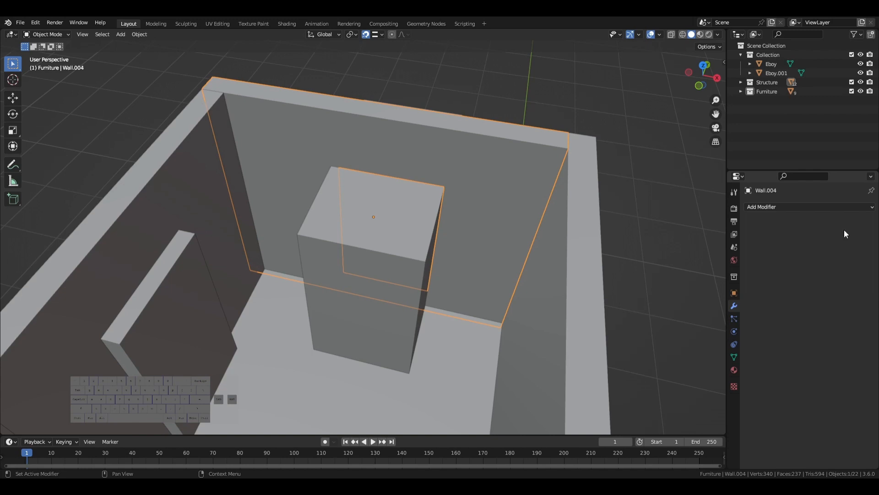
- Move the door block aside temporarily to check the opening in the end wall, and cancel the move
click(414, 284)
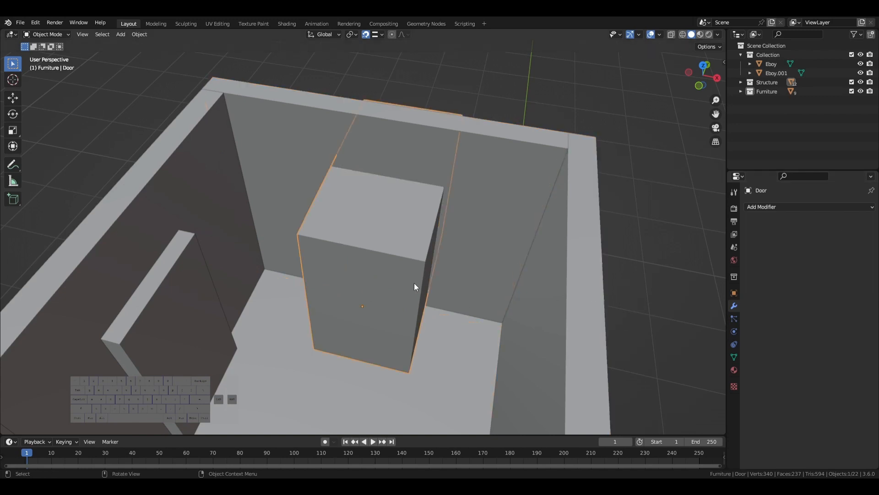
key(g)
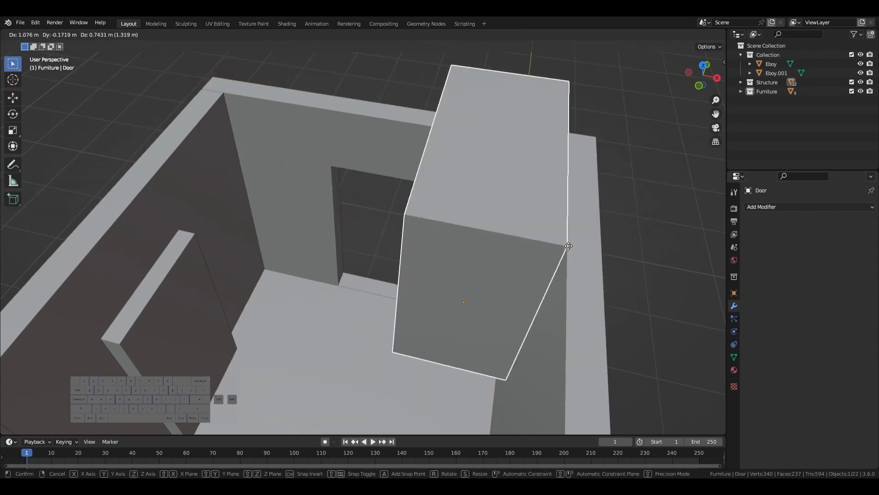
click(487, 275)
- Try scaling the door block along the Y axis
middle_drag(487, 278, 537, 412)
key(s)
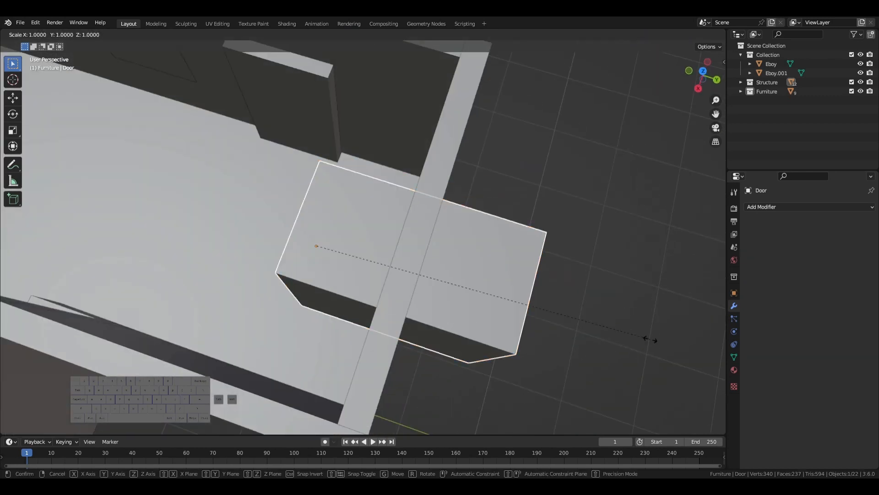
key(y)
click(272, 290)
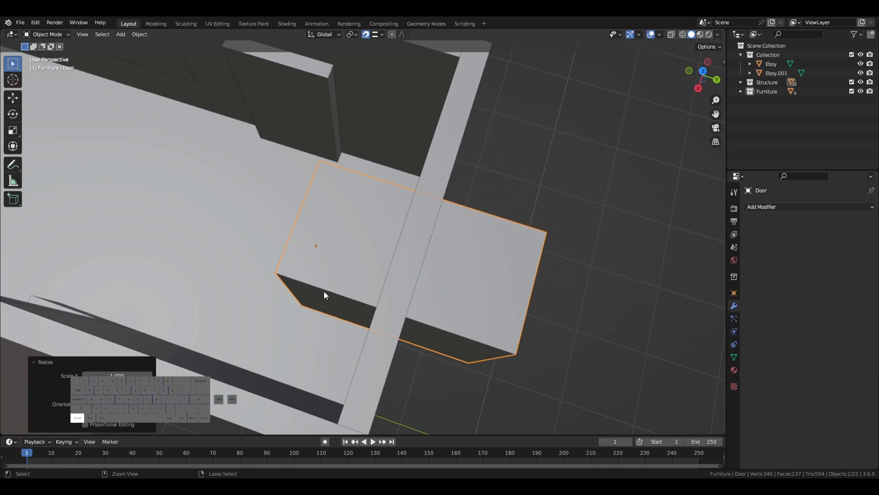
- Apply the door block's object transform
key(ctrl+a)
click(337, 263)
middle_drag(337, 263, 402, 275)
middle_drag(402, 275, 483, 246)
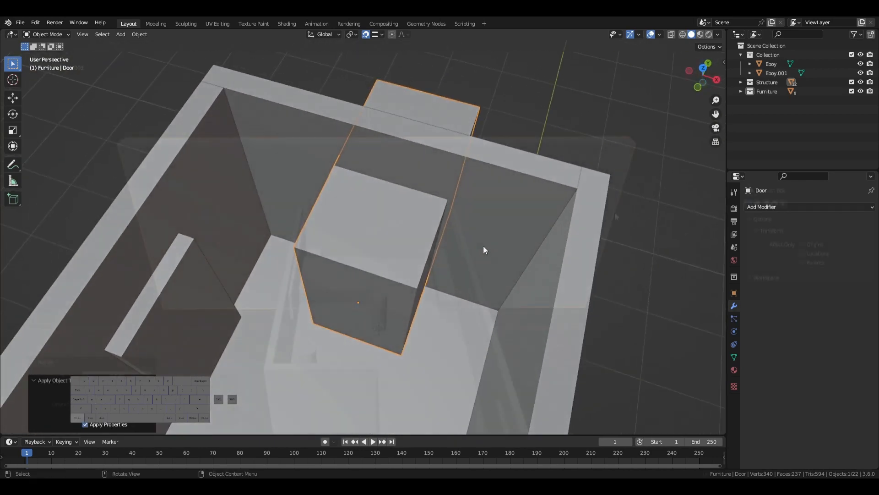
- Scale the door block up uniformly by about 3.3
middle_drag(584, 356, 404, 321)
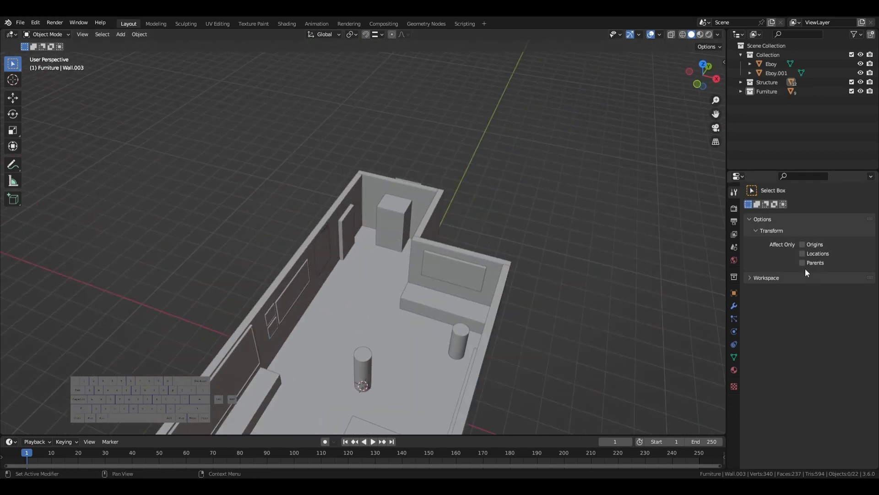
key(s)
click(631, 240)
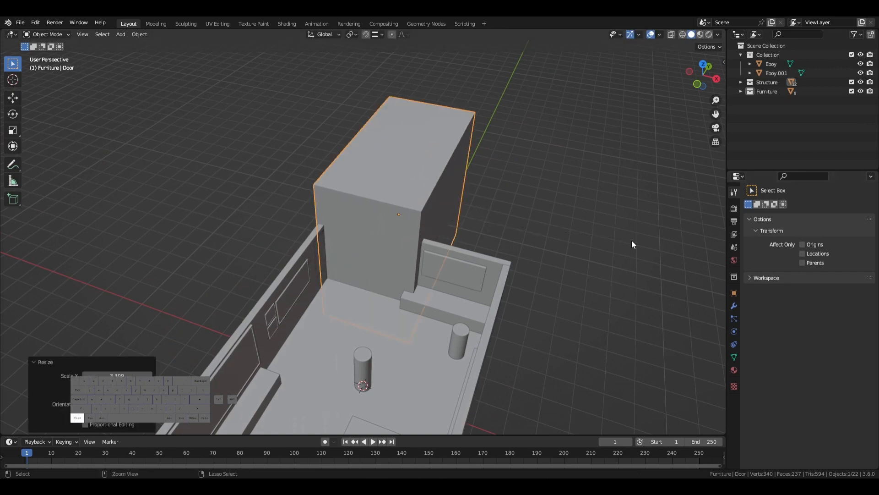
- Undo the door block's last uniform scaling and set its origin to its geometry
key(ctrl+z)
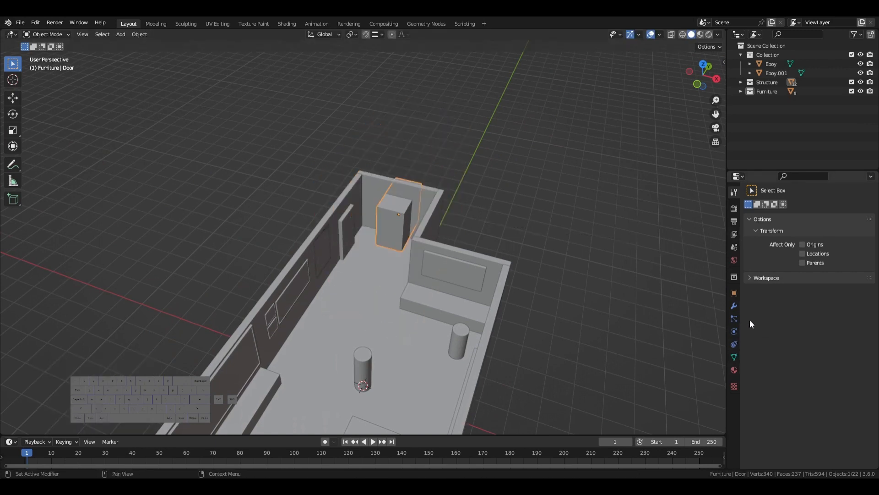
click(735, 304)
scroll(527, 275, up, 4)
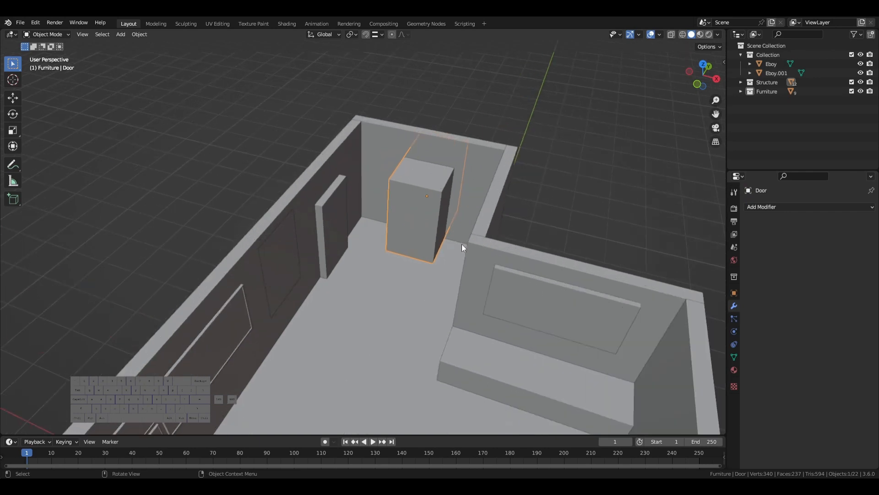
middle_drag(462, 243, 428, 303)
right_click(426, 298)
mouse_move(414, 290)
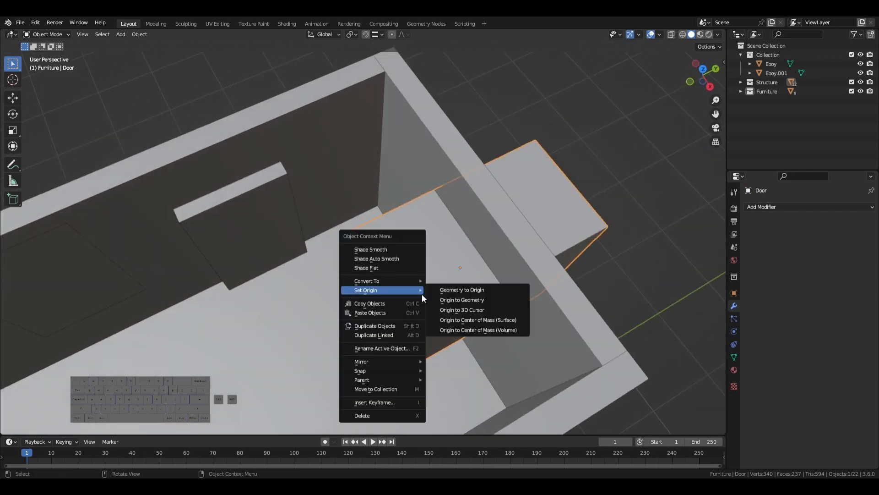
click(445, 299)
- Scale the door block down along the global Y axis to a thin door slab within the end wall
middle_drag(658, 233, 595, 287)
key(s)
key(y)
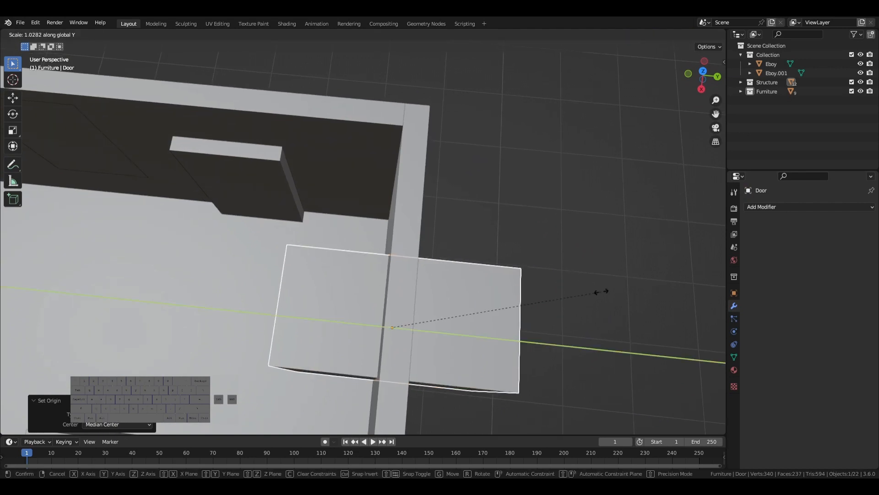
click(406, 331)
middle_drag(409, 331, 513, 301)
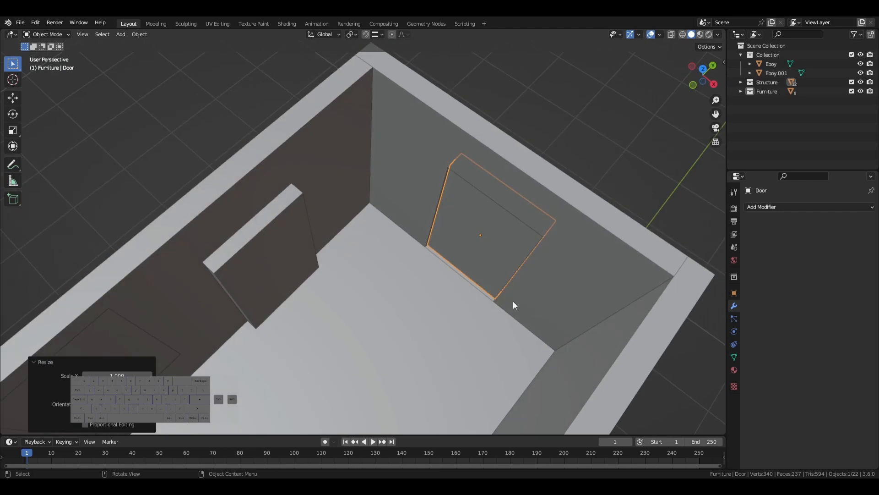
- Slide the thin door along the Y axis out of the end wall and then into the room to check the opening
key(g)
key(y)
click(542, 276)
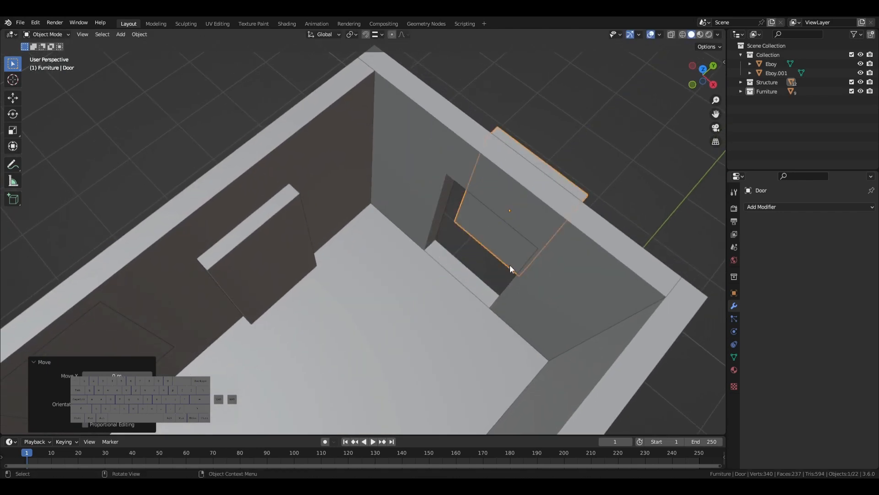
key(g)
key(y)
click(455, 235)
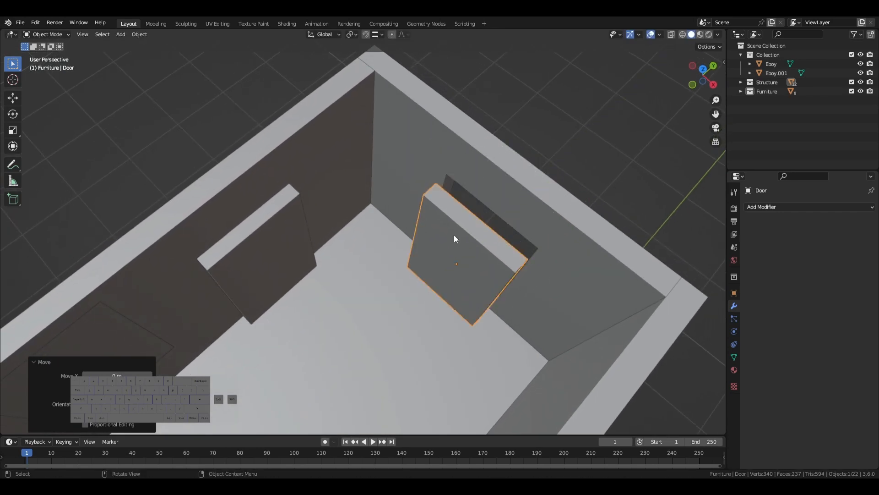
- Turn on snapping and move the door along the Y axis back into the end wall's opening
click(367, 31)
middle_drag(487, 245, 433, 257)
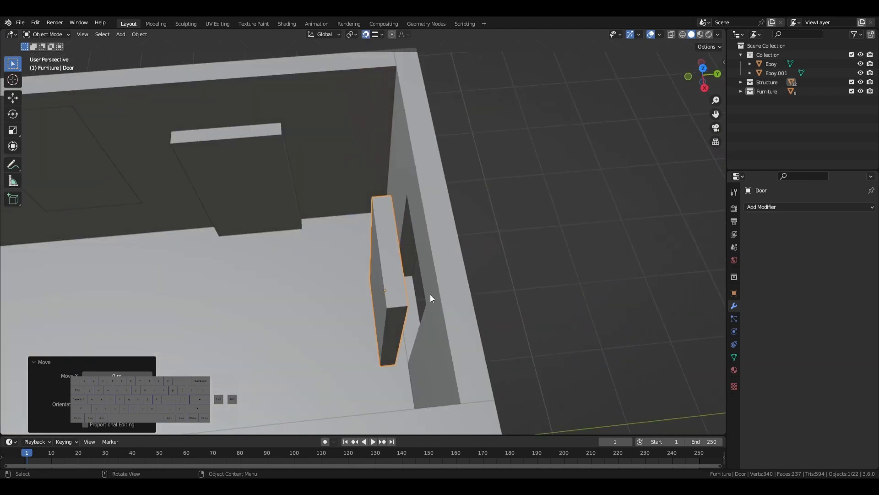
key(g)
key(y)
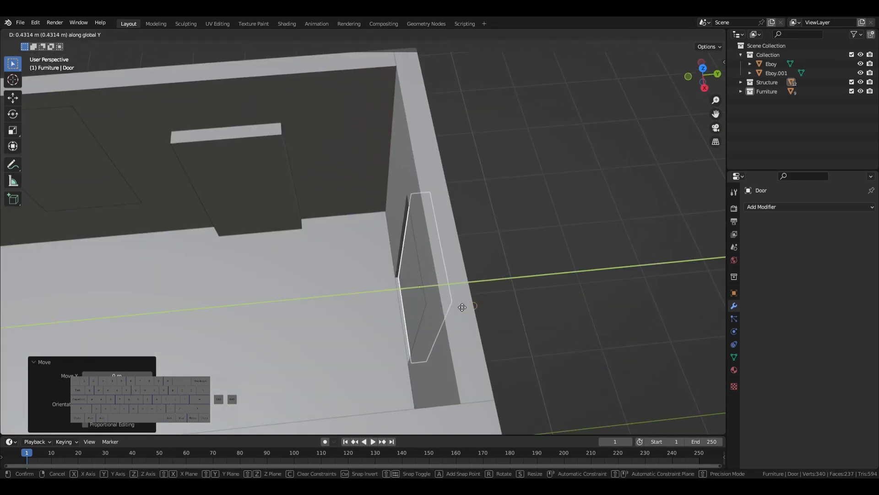
click(460, 306)
middle_drag(460, 307, 525, 267)
- Scale the side wall's door by 8.6 along the X axis so it passes right through the wall
click(387, 293)
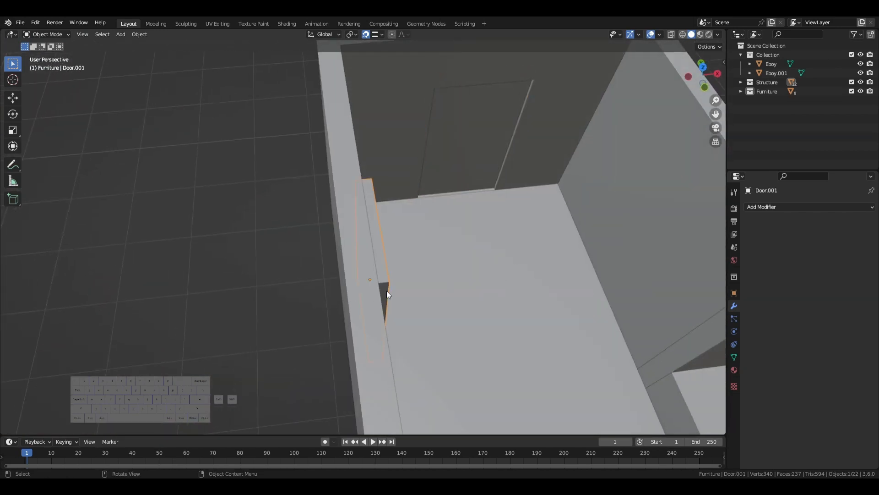
mouse_move(386, 290)
middle_down()
mouse_move(349, 294)
mouse_move(386, 300)
middle_up()
key(s)
key(y)
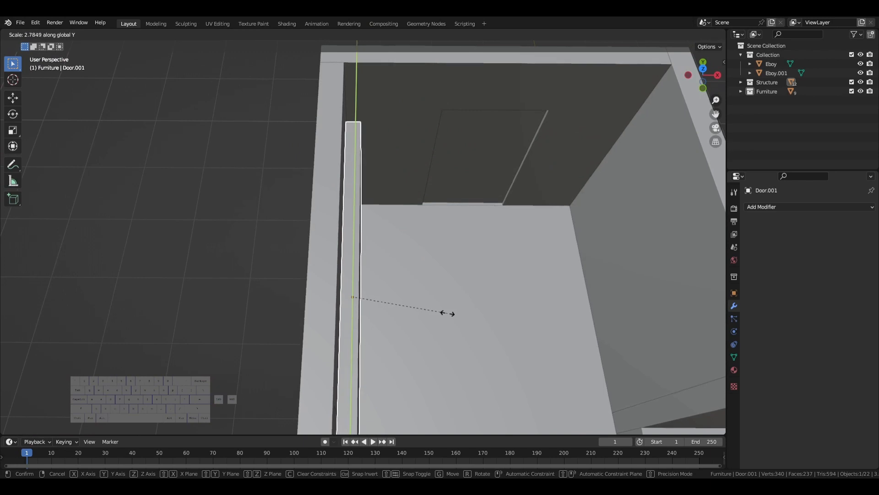
key(x)
click(641, 342)
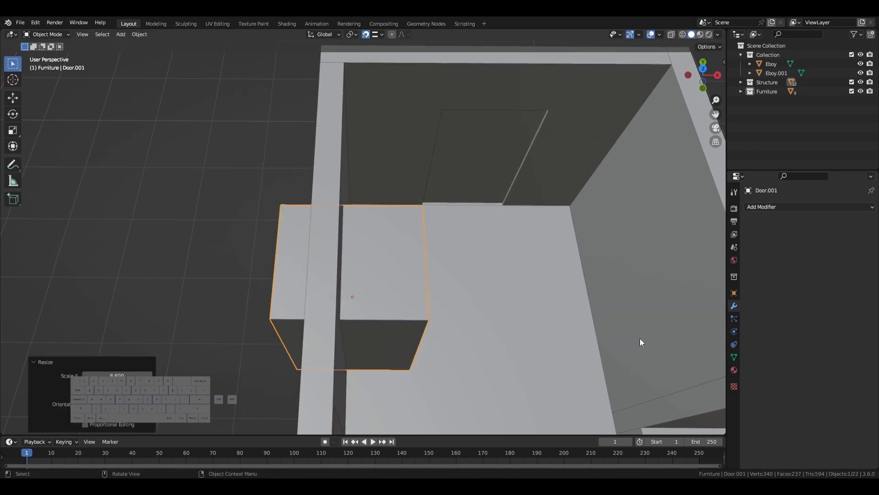
- Cut the side wall with a Difference Boolean modifier using the enlarged Door.001 as the cutter, and apply the modifier
click(312, 366)
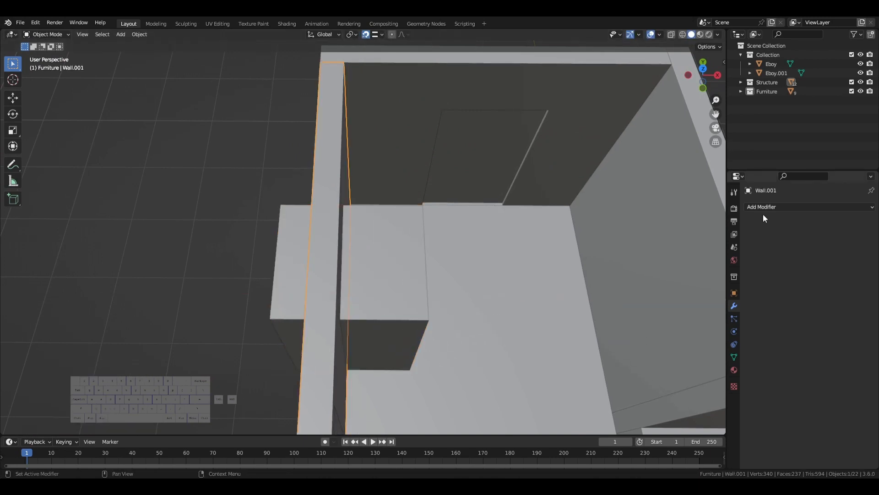
click(770, 208)
click(720, 250)
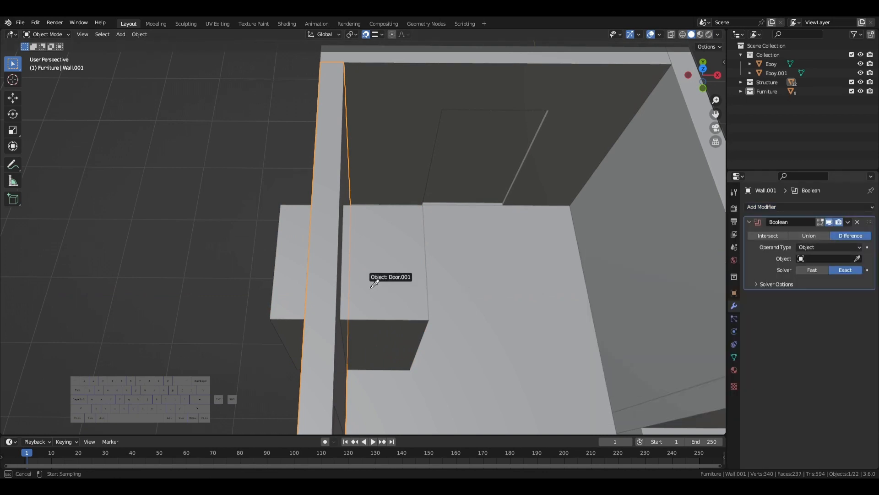
click(848, 221)
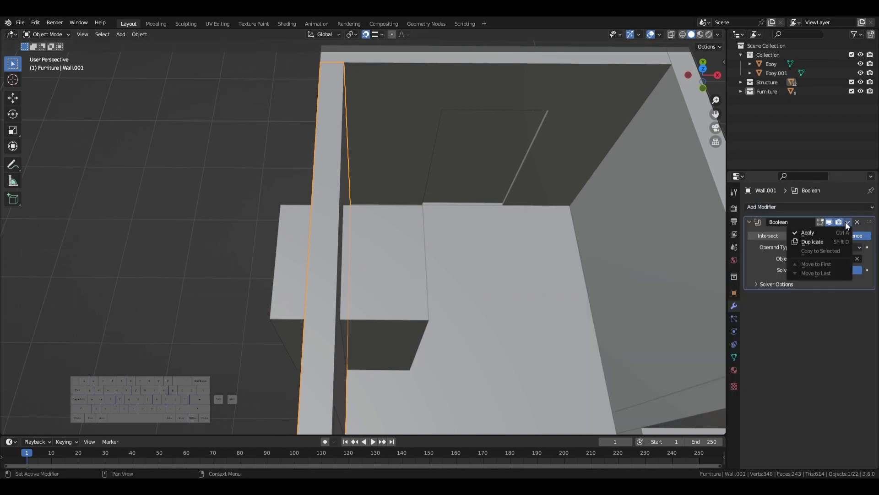
click(823, 229)
- Thin Door.001 with a 0.134 scale along the X axis and move it along X into the side wall's opening
click(354, 338)
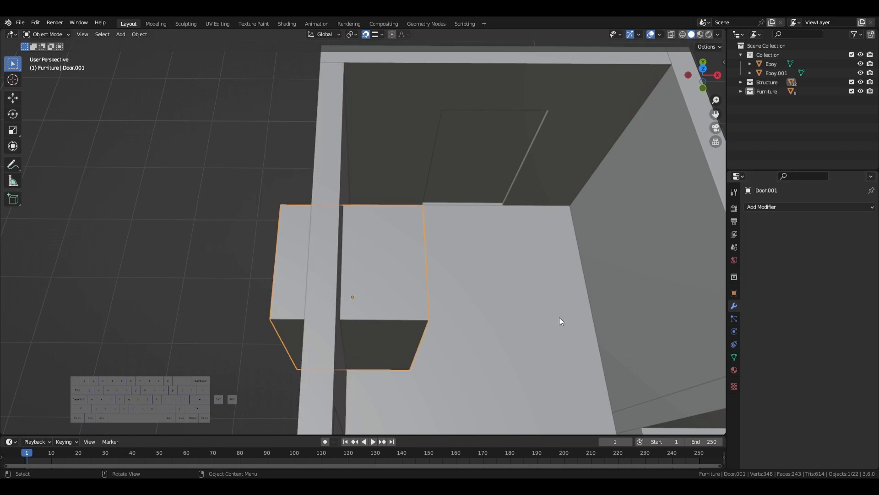
key(s)
key(x)
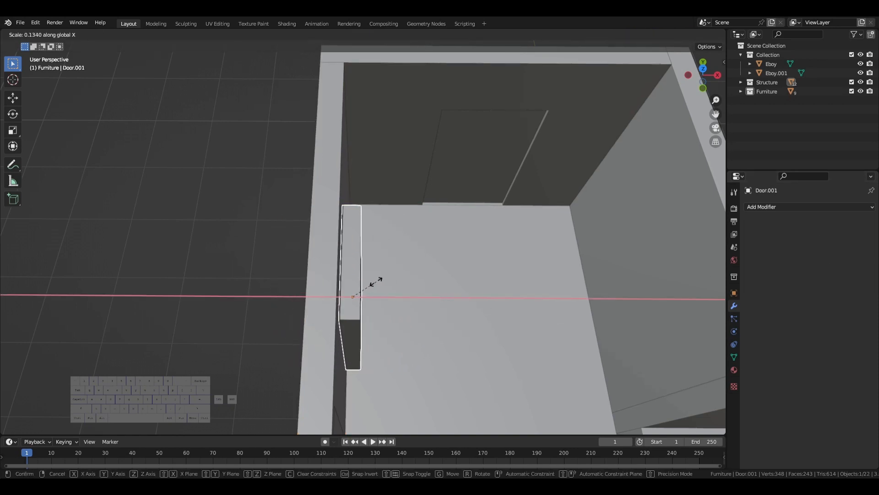
click(376, 282)
middle_drag(376, 281, 389, 307)
key(g)
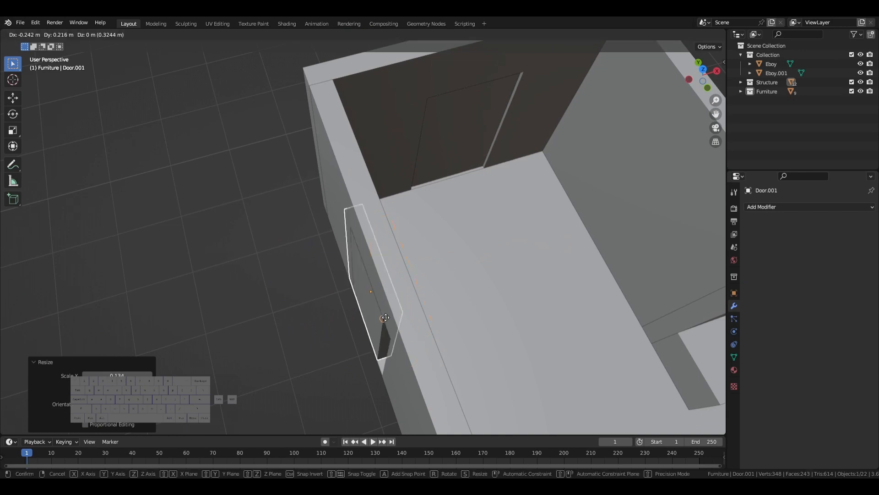
key(x)
click(386, 317)
- Scale the end wall's door slightly thinner along the global Y axis
middle_drag(451, 356, 430, 301)
click(494, 284)
key(s)
key(y)
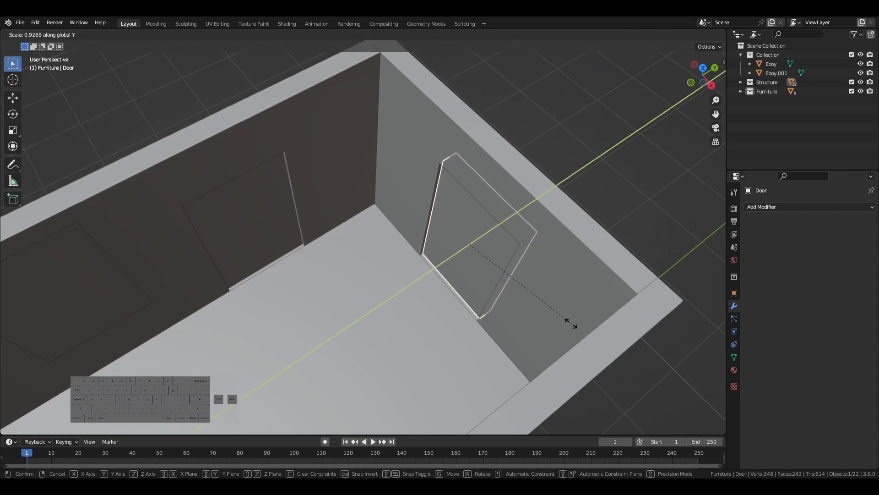
click(550, 318)
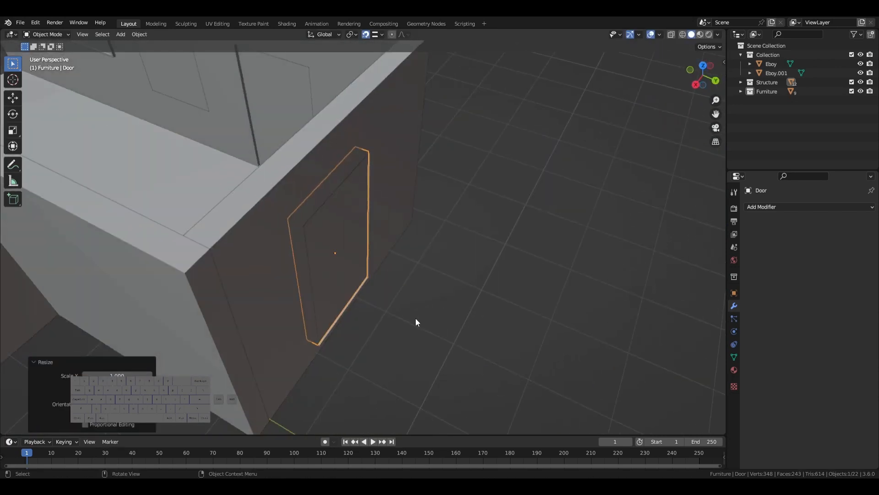
- Move the end wall's door along the Y axis to sit within its opening, and deselect it
key(g)
key(y)
click(446, 337)
middle_drag(446, 337, 243, 397)
click(327, 271)
- Place the 3D cursor on the end wall door's face near its side edge, and save the file
scroll(459, 245, up, 5)
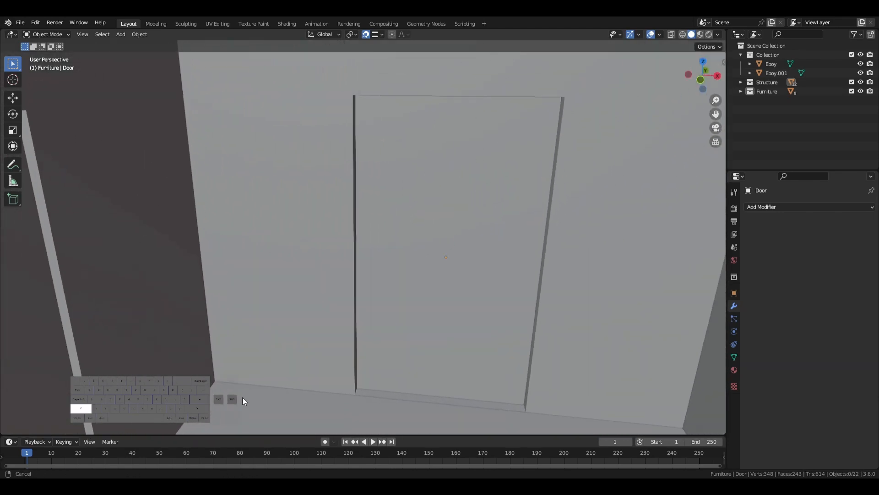
scroll(437, 334, up, 4)
click(403, 288)
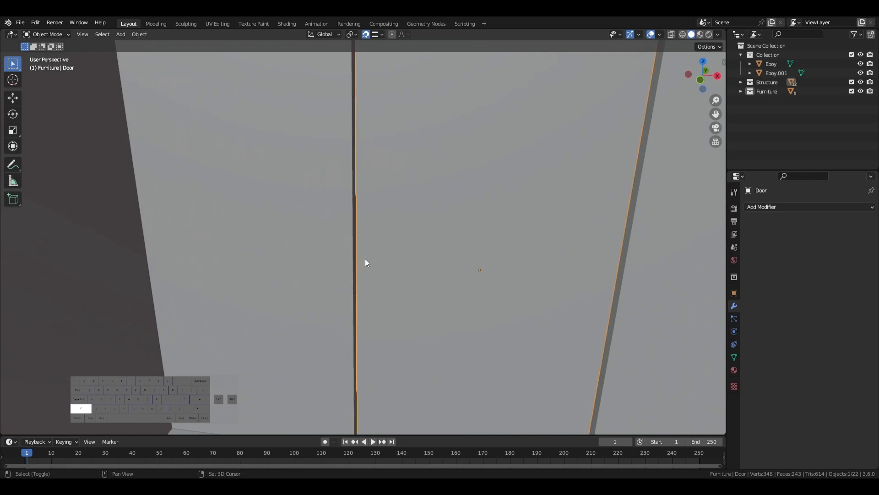
middle_drag(373, 265, 112, 325)
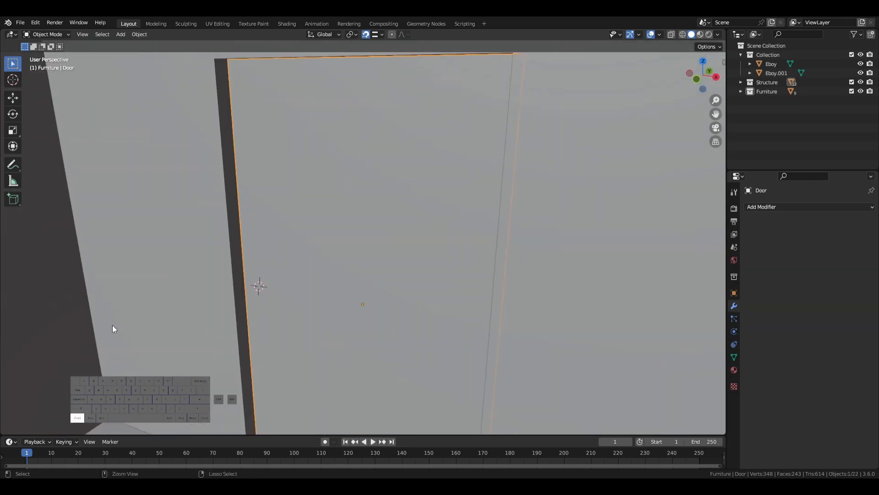
key(ctrl+s)
- Add a mesh circle at the 3D cursor on the door and set its radius to 0.1 m
middle_drag(302, 339, 437, 297)
key(shift+a)
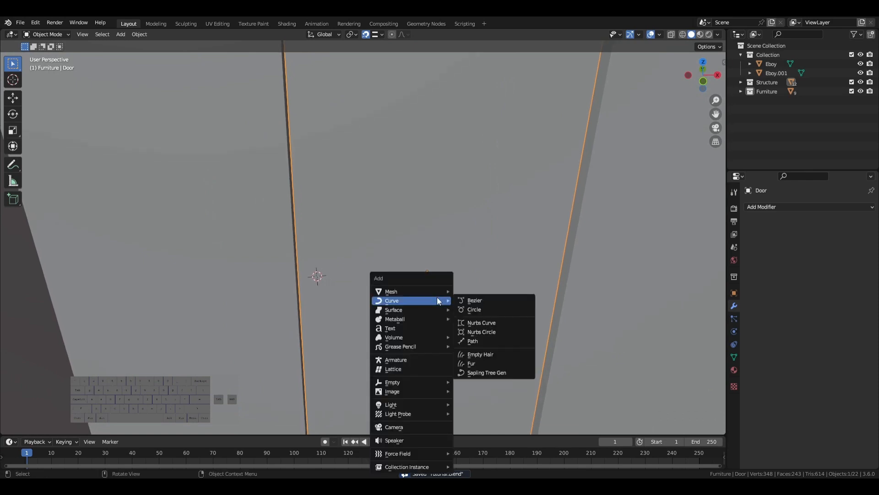
mouse_move(423, 292)
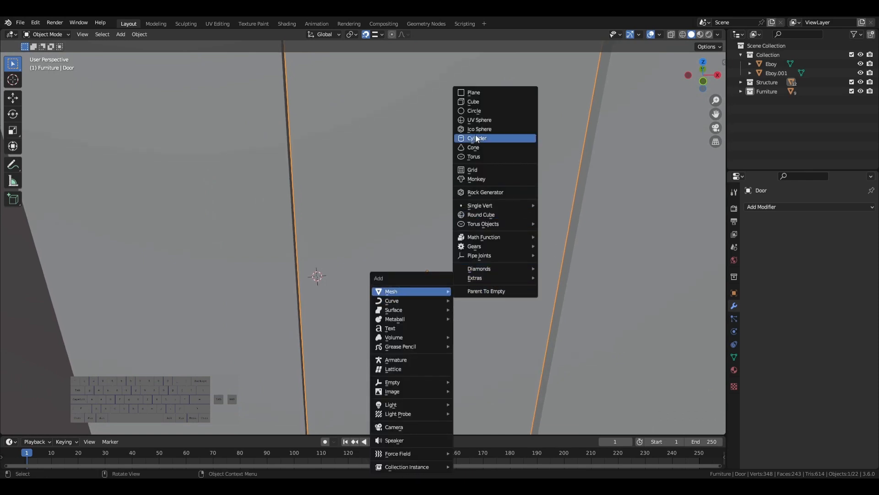
click(483, 116)
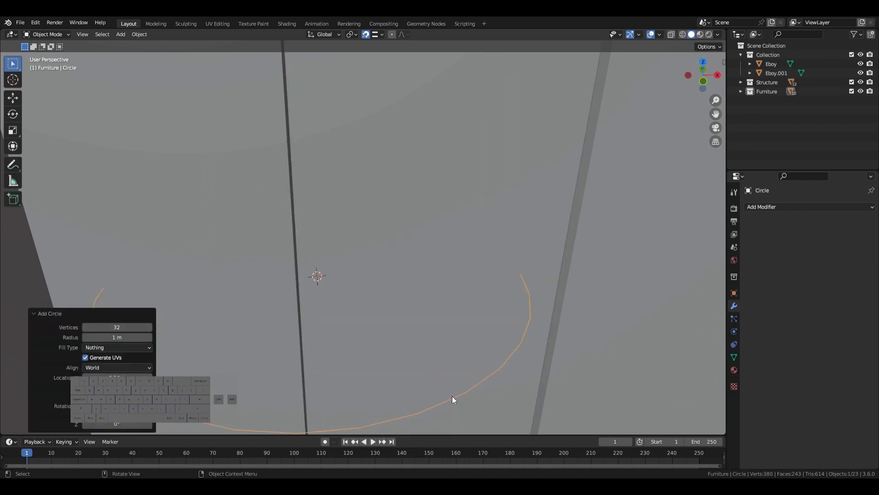
click(115, 337)
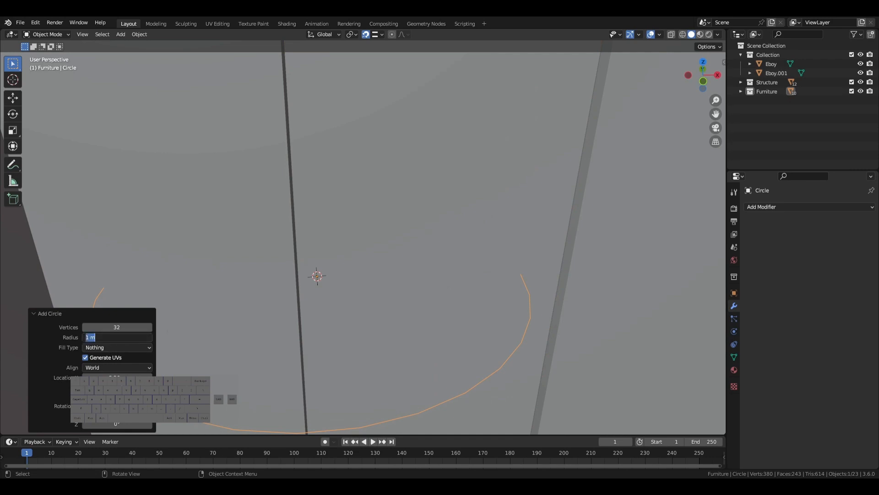
text(0.2)
key(Return)
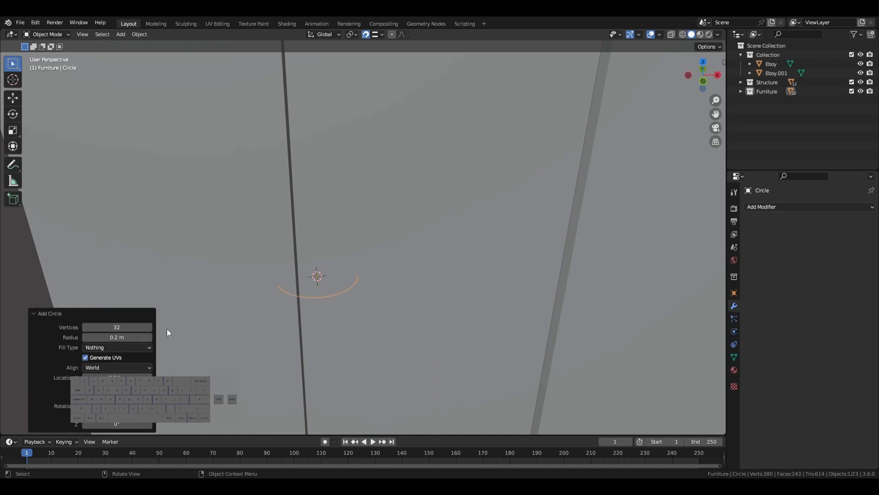
click(128, 337)
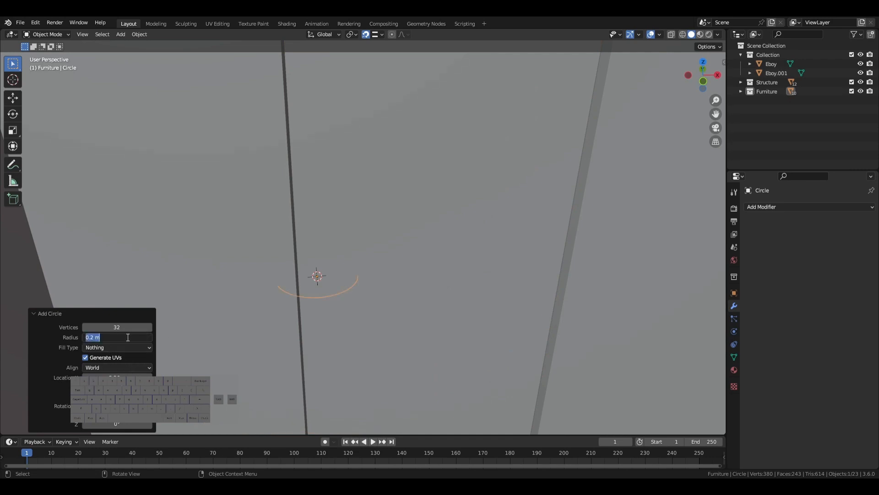
text(0.1)
key(Return)
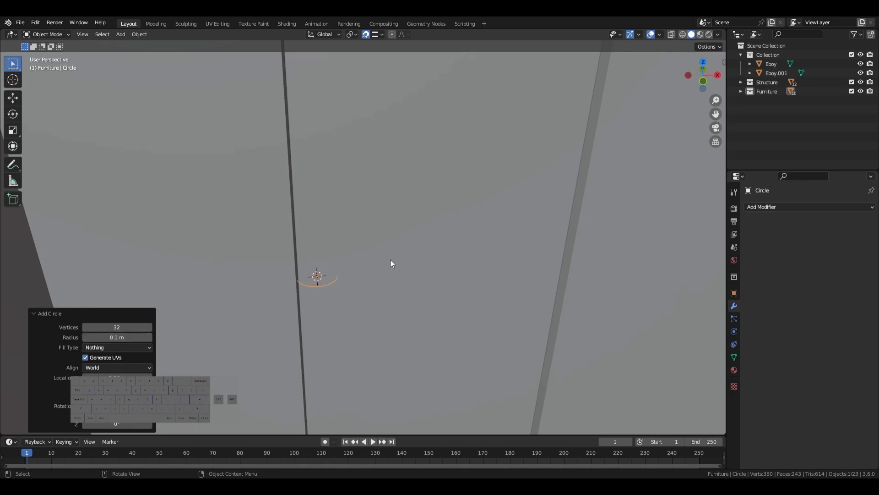
- Rotate the circle 90° about the X axis so it lies parallel to the door's face
key(r)
key(x)
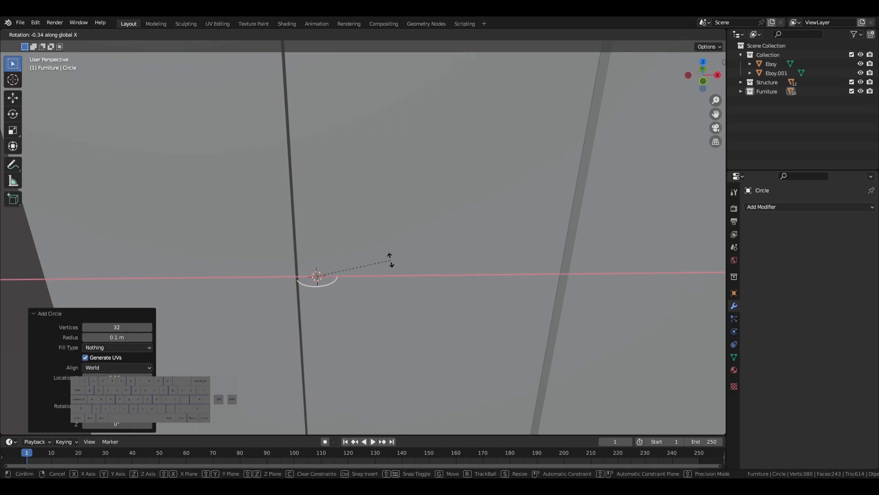
click(304, 240)
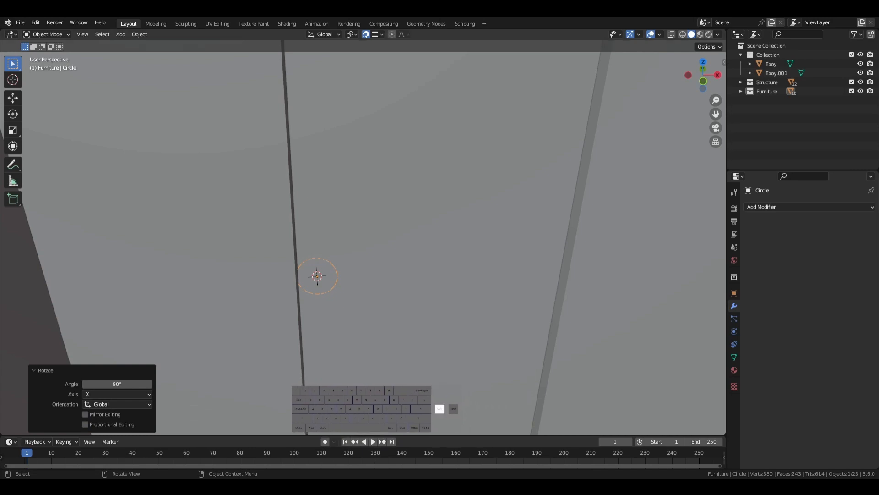
click(431, 262)
scroll(430, 262, down, 1)
click(334, 276)
click(339, 276)
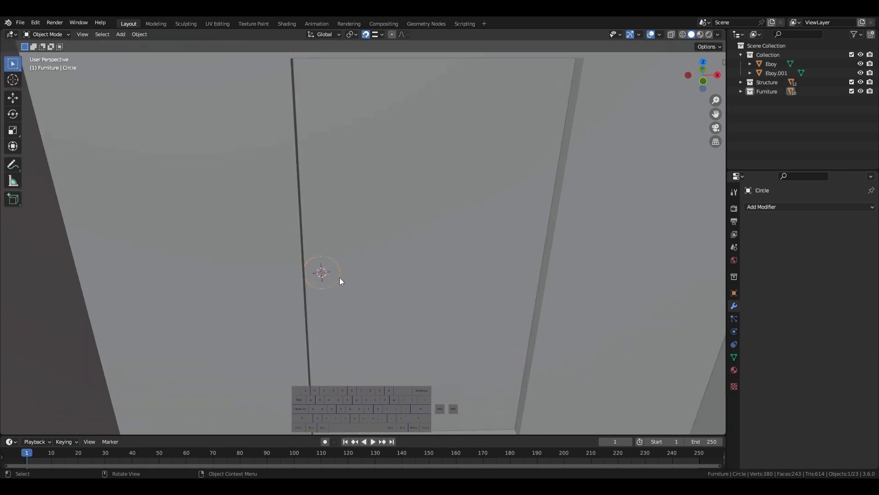
- Scale the circle down uniformly to 0.533 for the door handle's base
middle_drag(339, 276, 457, 393)
key(s)
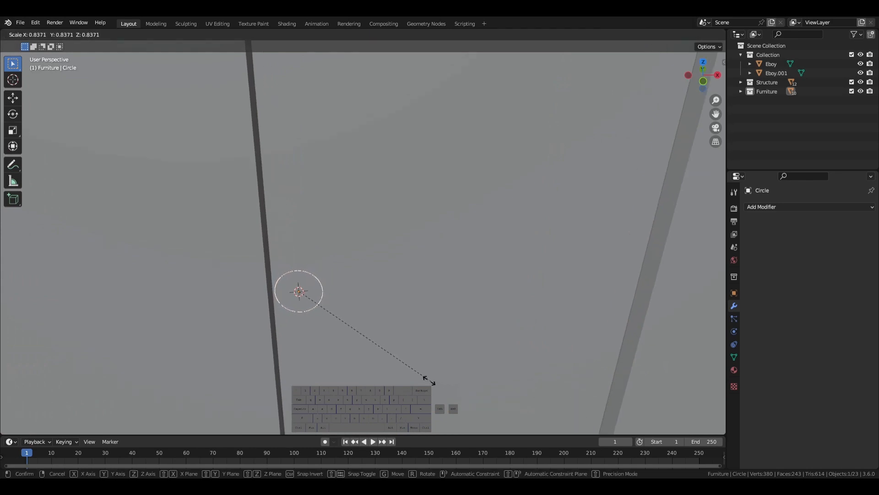
click(384, 348)
shift+middle_drag(384, 348, 300, 314)
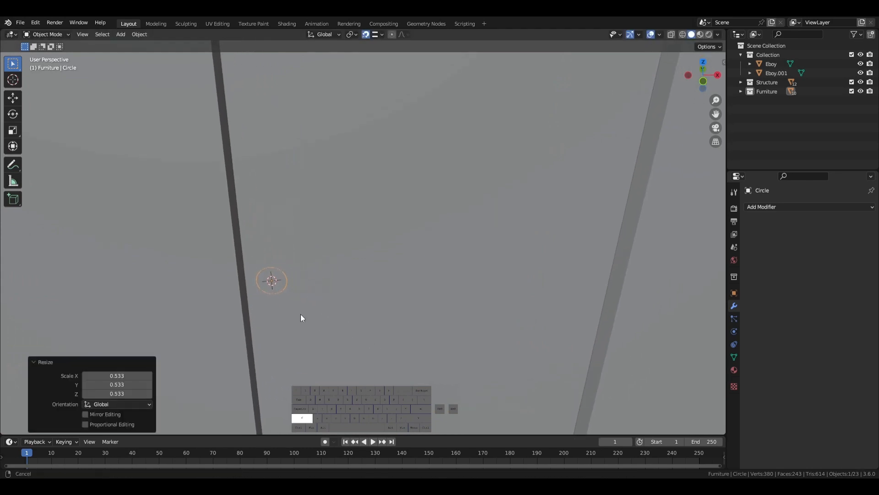
- Move the circle -0.253 m along Y so it stands clear of the door's face
key(g)
key(y)
click(293, 351)
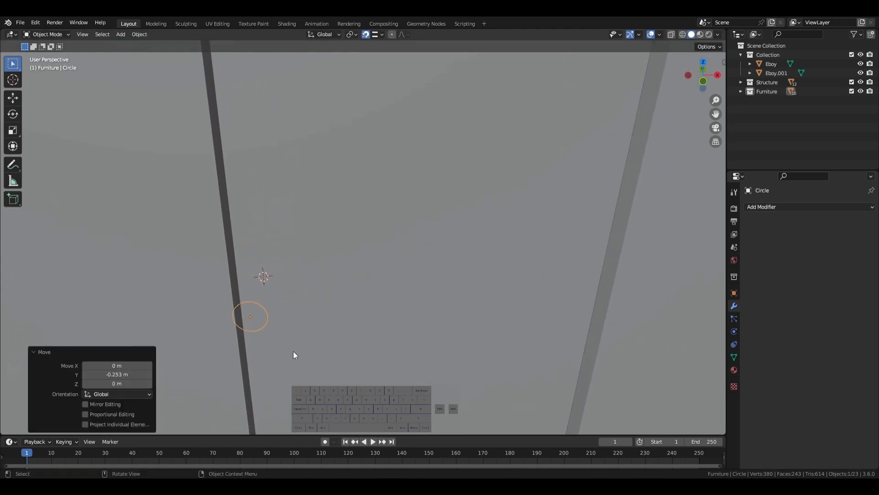
- Fill the circle with a face and extrude it about 0.027 m along its normal to form the handle's base disc
key(Tab)
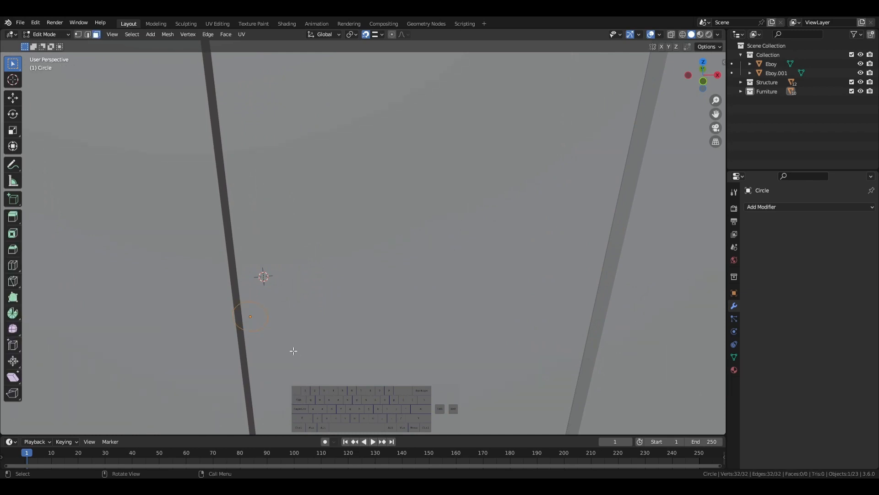
mouse_move(233, 333)
middle_down()
mouse_move(271, 340)
mouse_move(235, 334)
middle_up()
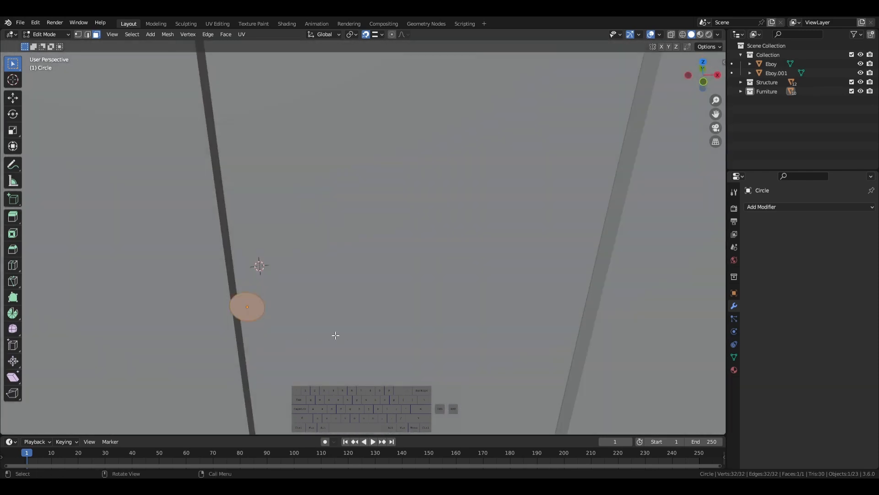
mouse_move(335, 335)
middle_down()
mouse_move(298, 338)
mouse_move(326, 337)
middle_up()
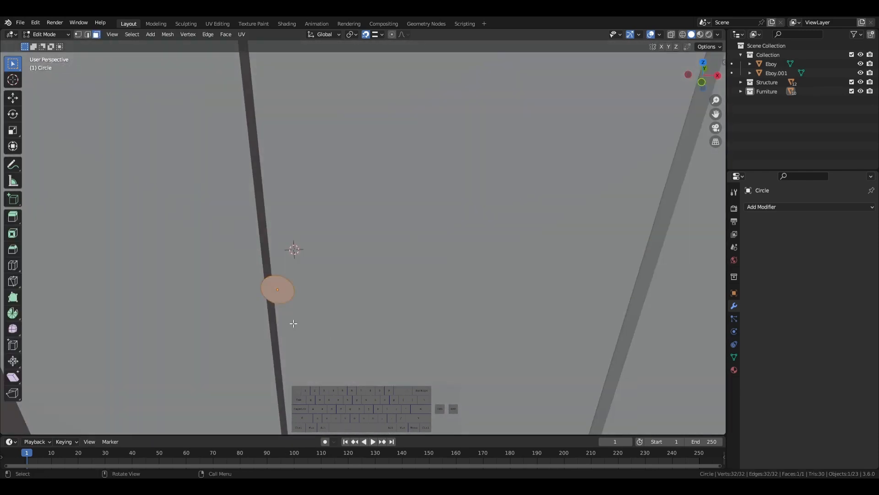
mouse_move(325, 306)
middle_down()
mouse_move(304, 309)
mouse_move(313, 315)
middle_up()
key(e)
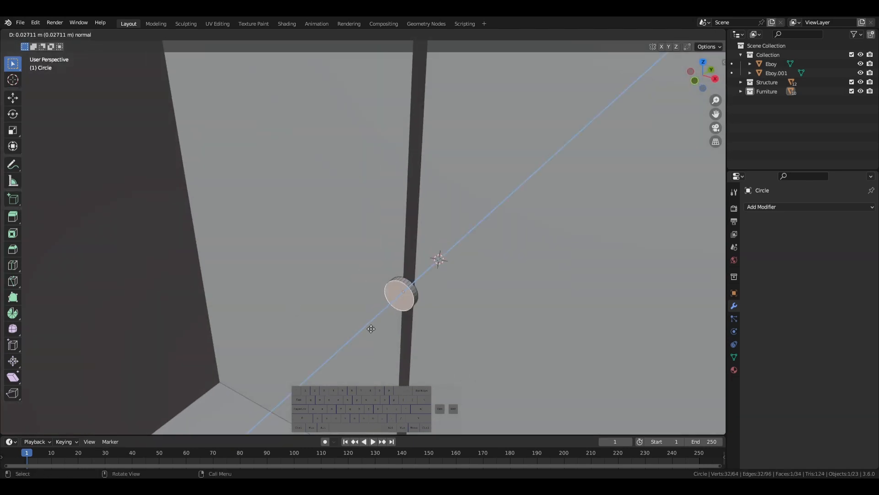
click(371, 328)
middle_drag(369, 330, 399, 334)
key(Tab)
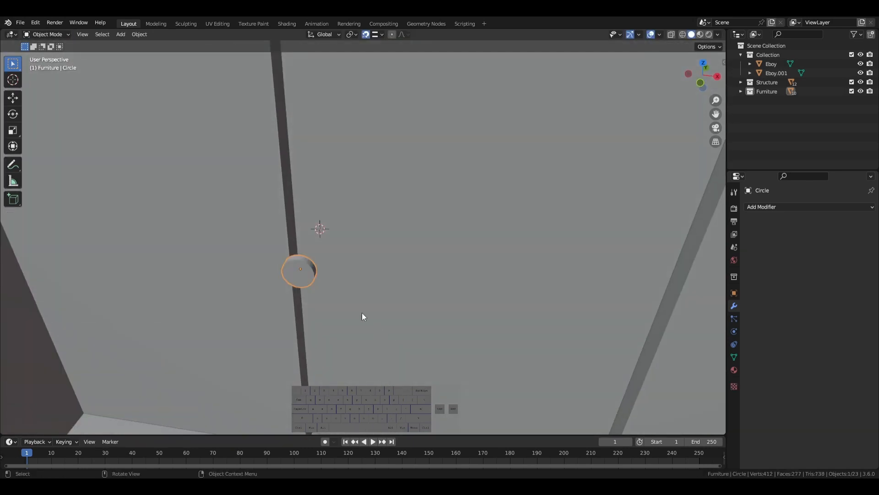
- Move the base disc 0.253 m along Y back against the door
key(g)
key(y)
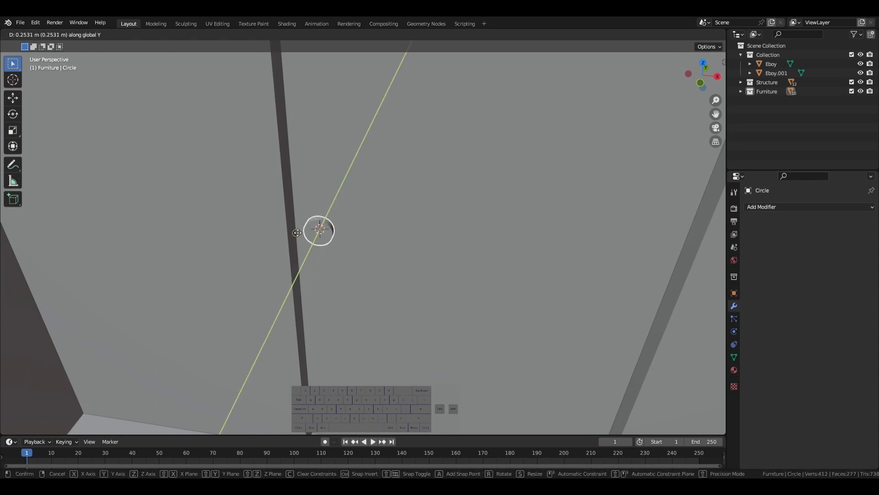
click(300, 236)
- Thin the base disc by moving its front face about 0.012 m along Y toward the door
middle_drag(301, 238, 355, 127)
key(KP_Decimal)
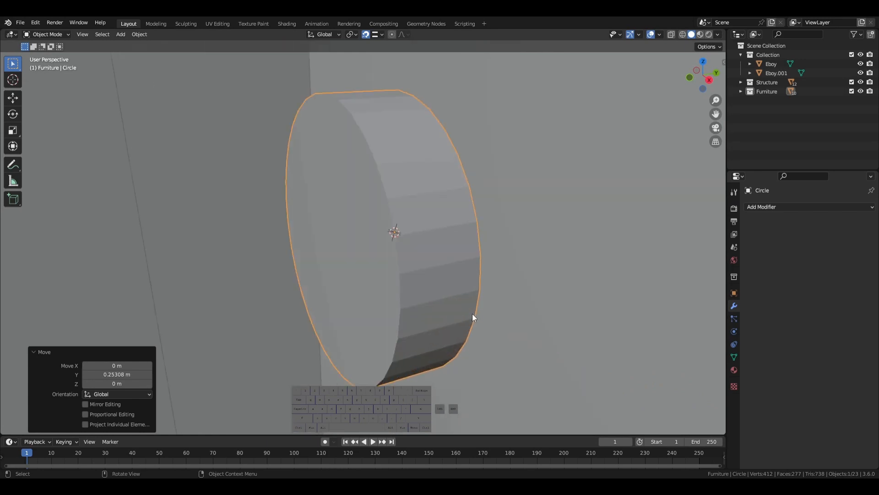
middle_drag(474, 314, 544, 329)
click(475, 305)
key(Tab)
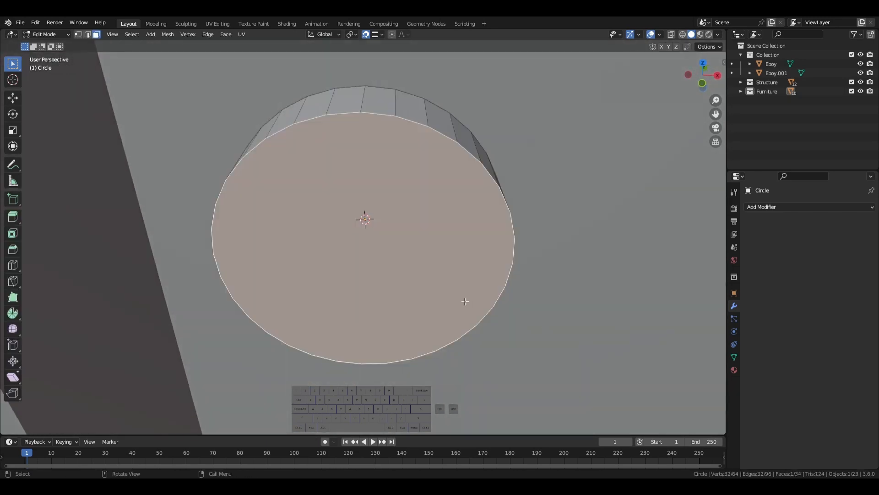
middle_drag(497, 300, 489, 301)
scroll(485, 303, down, 4)
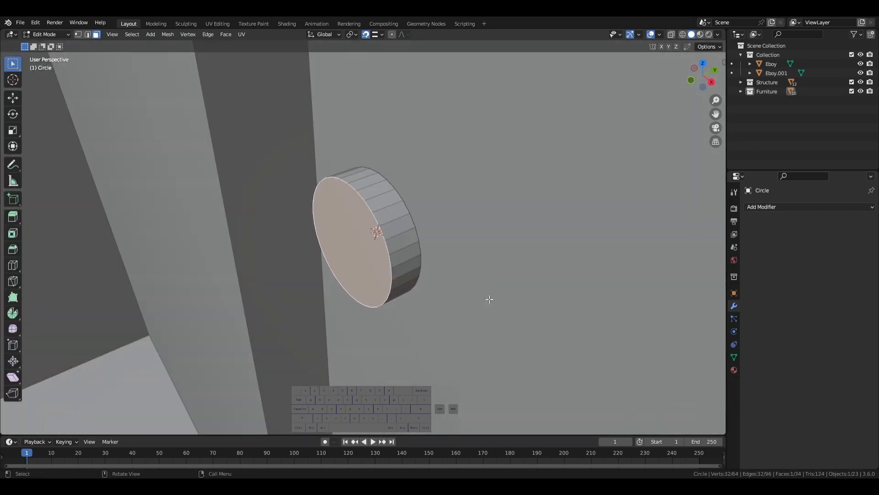
key(g)
key(y)
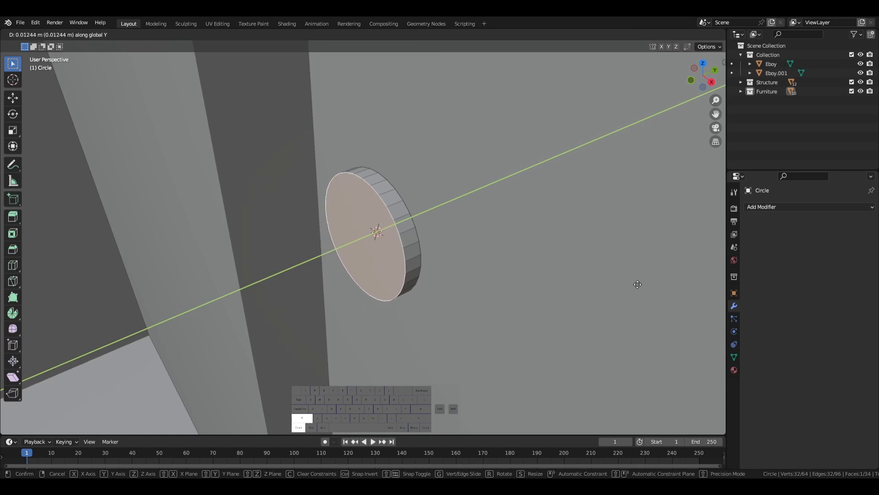
click(645, 302)
key(Tab)
- Scale the base disc down slightly and uniformly
middle_drag(642, 314, 674, 347)
key(s)
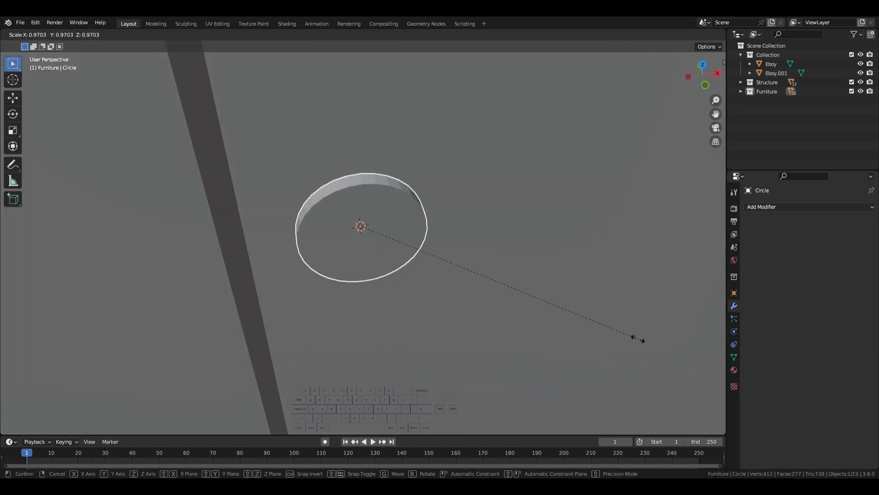
click(601, 344)
middle_drag(598, 345, 526, 329)
- Inset the base disc's front face by about 0.064 m to leave a small central circle
key(Tab)
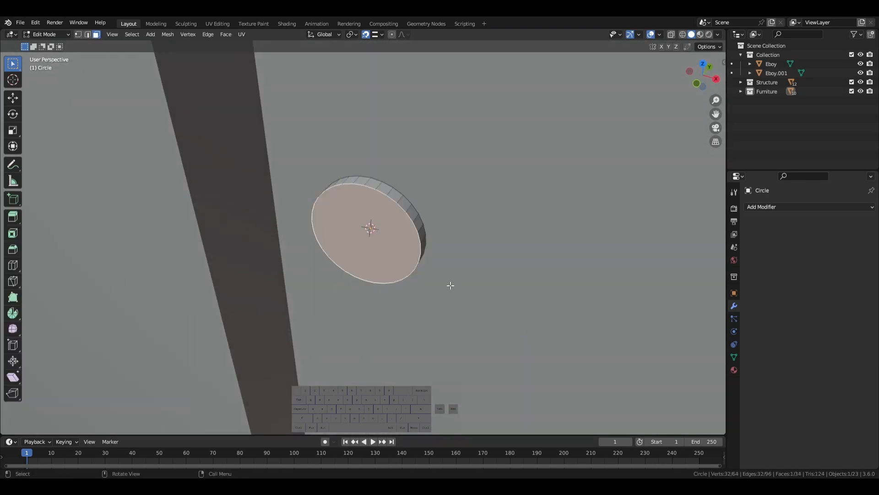
middle_drag(450, 285, 612, 363)
key(i)
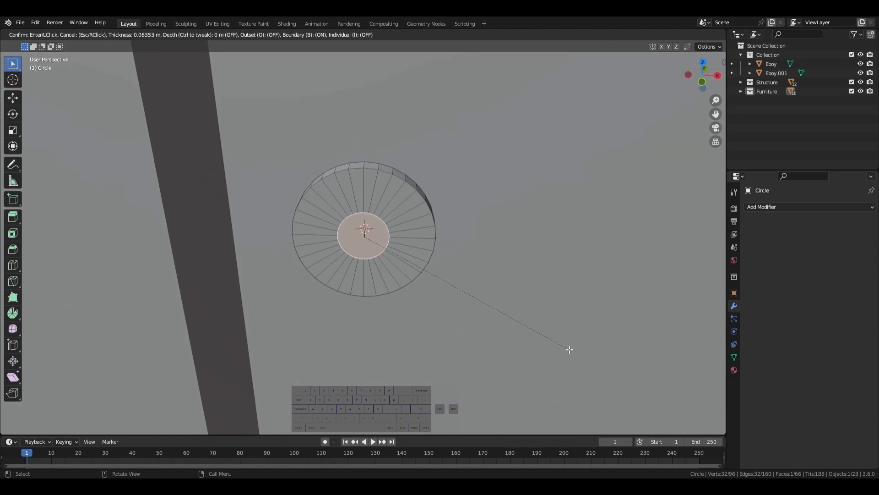
click(566, 349)
- Extrude the inset central face outward from the base disc to form the handle's neck
middle_drag(567, 349, 372, 323)
key(e)
click(284, 330)
key(Tab)
scroll(372, 323, down, 6)
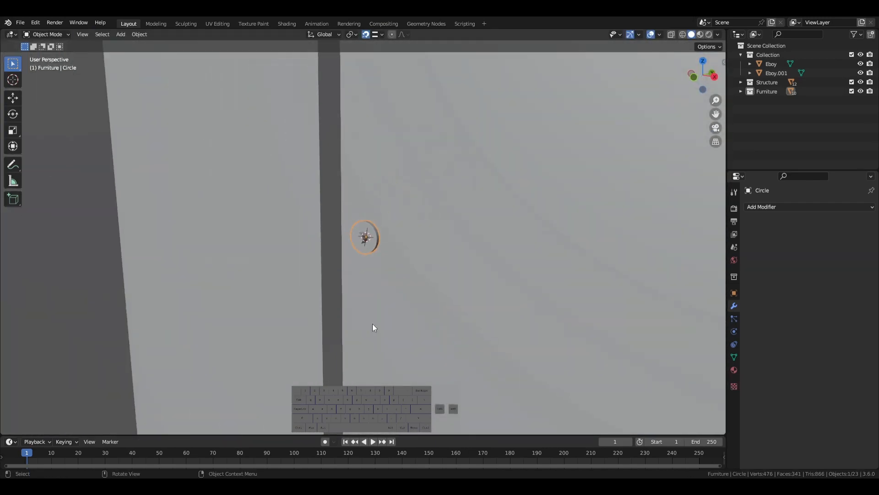
scroll(374, 257, up, 8)
scroll(378, 249, up, 4)
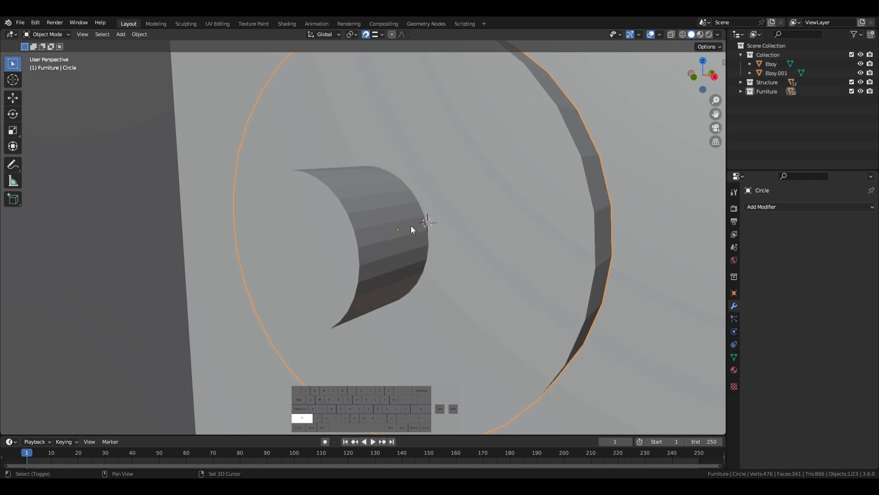
scroll(410, 226, down, 5)
- Add a UV sphere at the 3D cursor and scale it uniformly to 0.094 for the knob
key(shift+a)
mouse_move(448, 244)
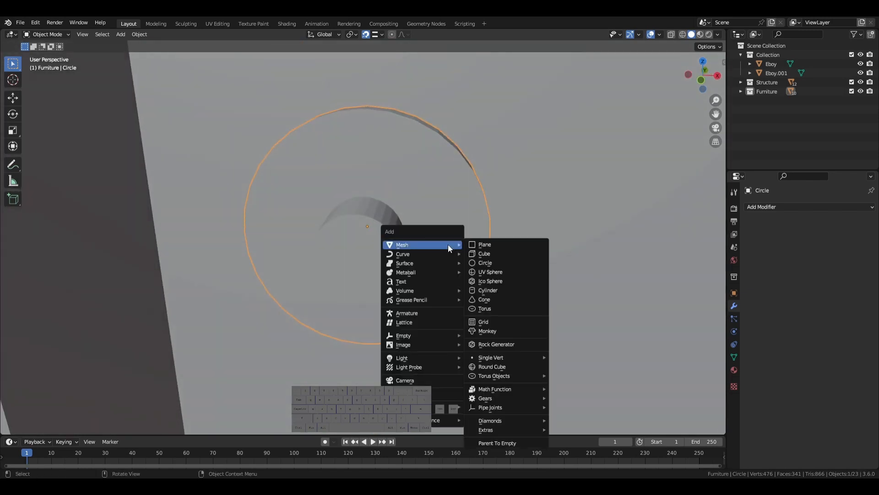
click(484, 275)
key(KP_Decimal)
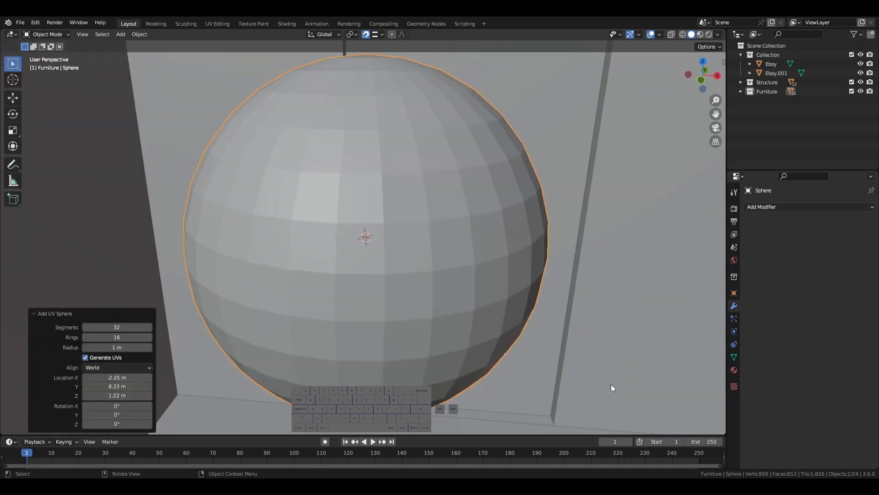
key(s)
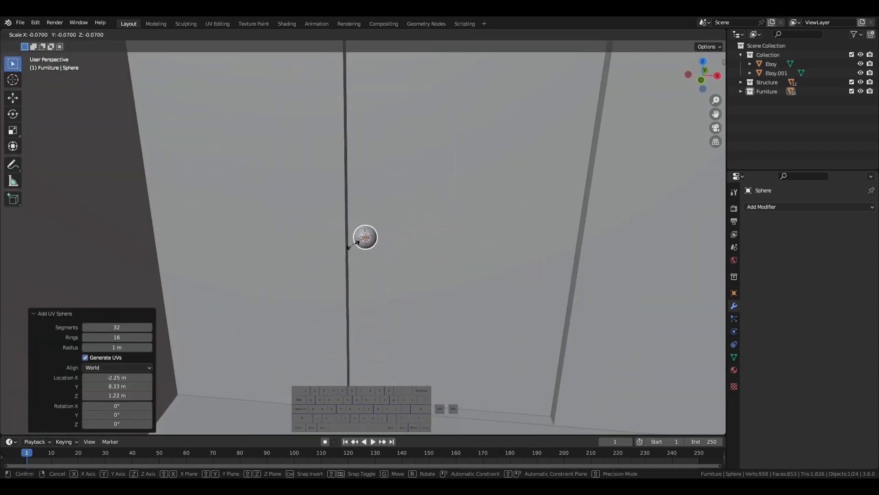
click(382, 251)
key(shift+s)
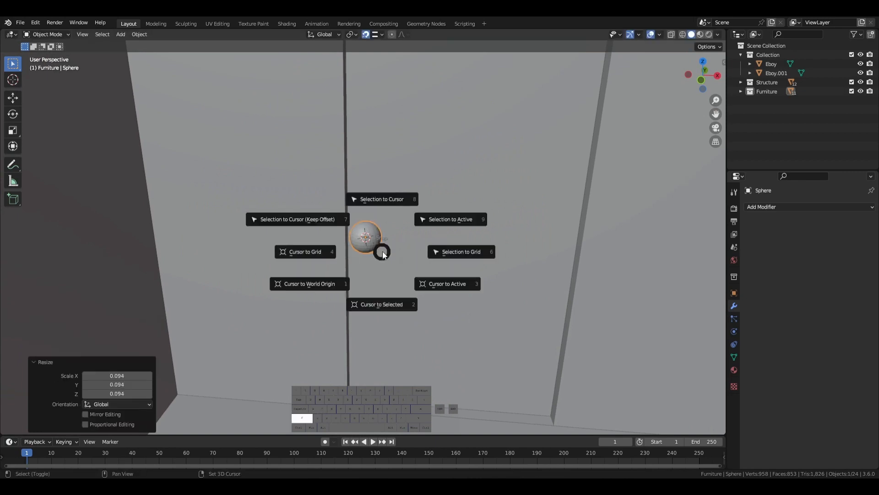
click(491, 330)
key(shift+a)
mouse_move(419, 291)
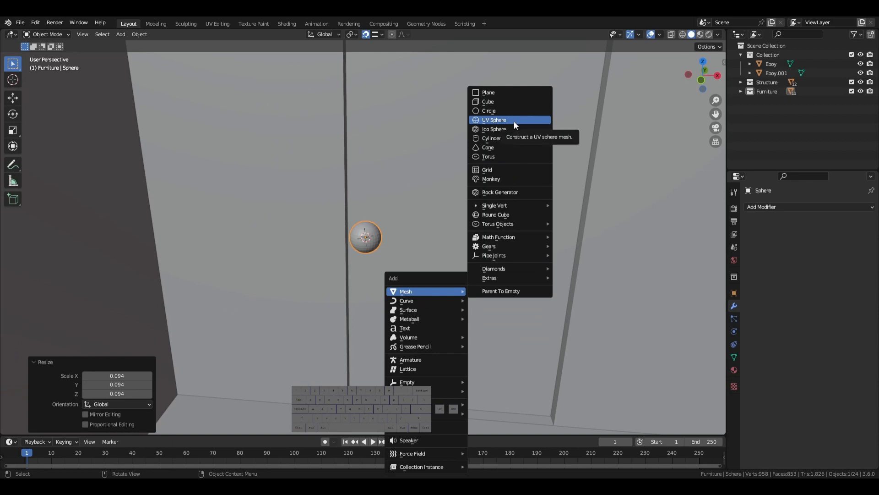
- Scale the sphere down further and move it about -0.105 m along Y, in front of the handle's neck
scroll(590, 224, up, 4)
key(s)
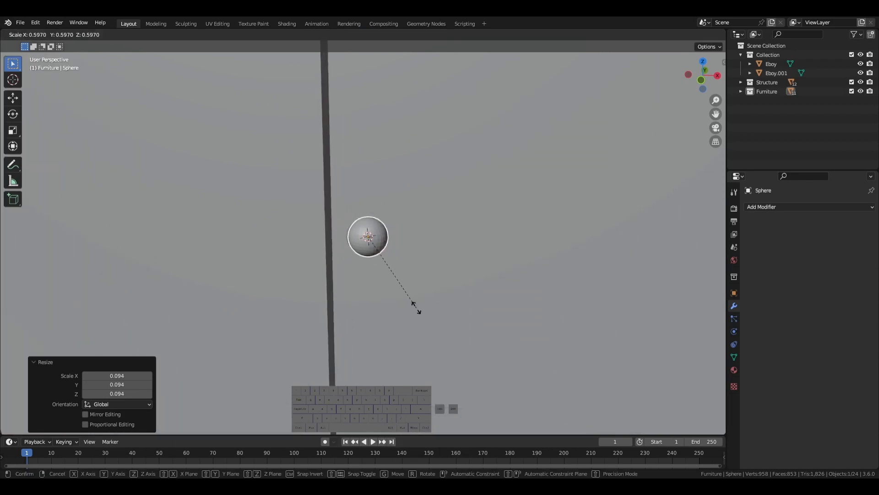
click(405, 294)
middle_drag(405, 294, 458, 288)
scroll(444, 284, up, 8)
scroll(443, 282, down, 5)
key(g)
click(310, 291)
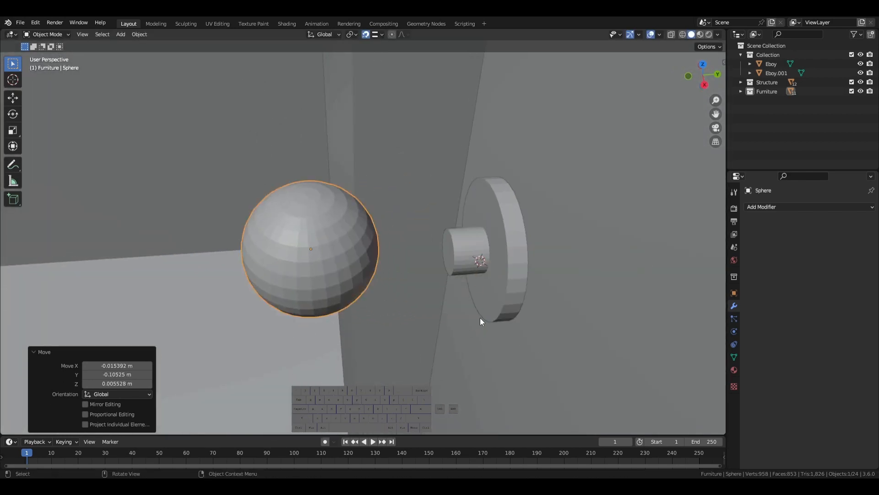
- Flatten the sphere by scaling it to 0.797 along Y
key(s)
key(x)
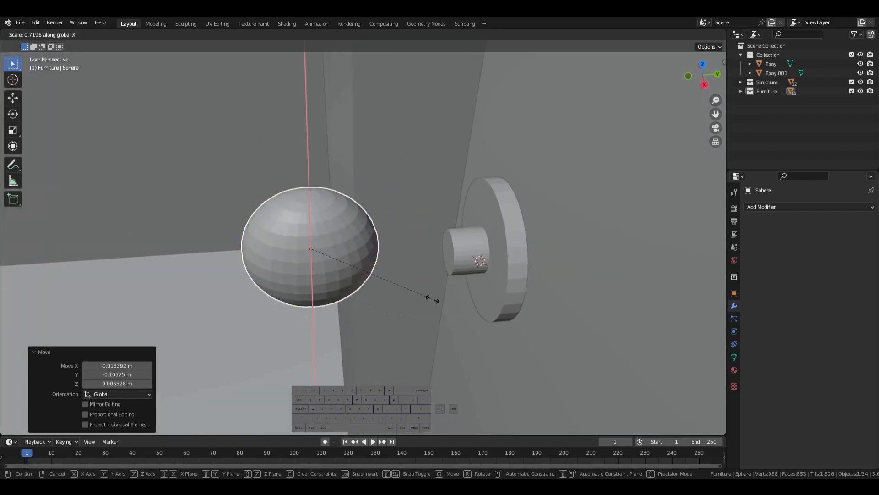
key(y)
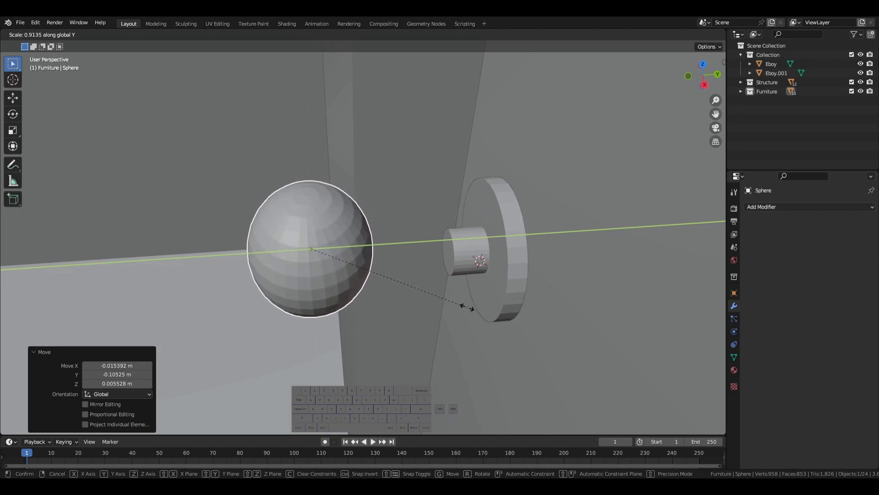
click(446, 303)
- Move the sphere about 0.055 m along Y up to the neck and centre it over the base disc
key(g)
key(y)
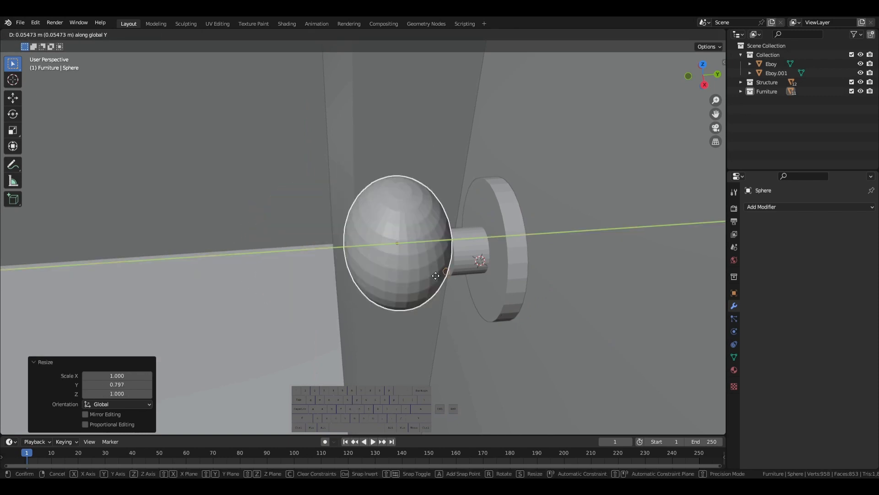
click(435, 276)
mouse_move(435, 276)
middle_down()
mouse_move(494, 282)
mouse_move(534, 240)
mouse_move(540, 262)
mouse_move(394, 267)
mouse_move(542, 244)
mouse_move(529, 230)
mouse_move(472, 272)
middle_up()
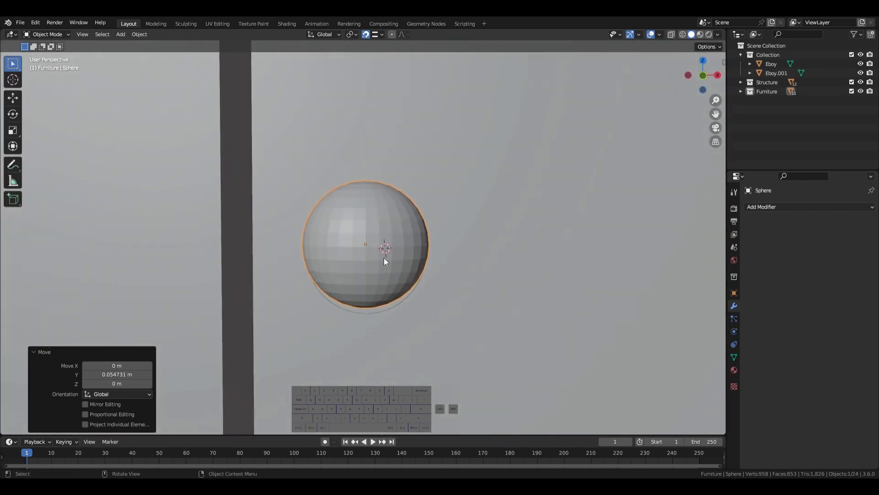
key(g)
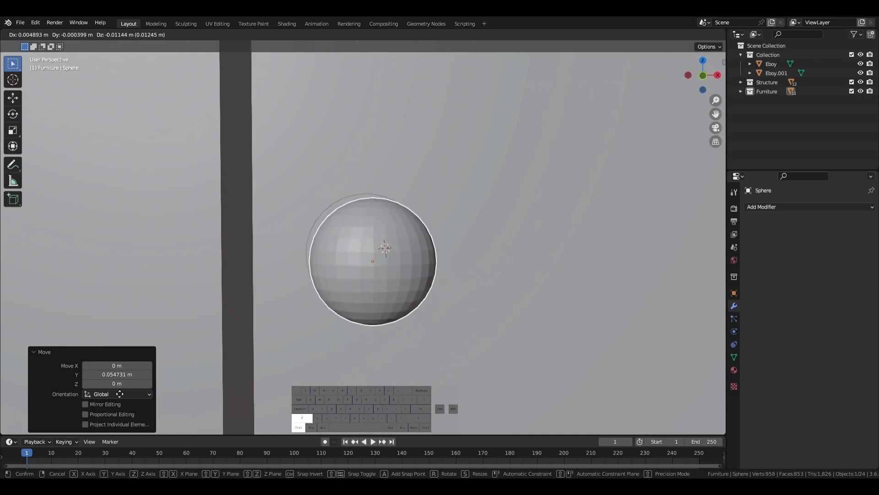
click(77, 344)
- Seat the sphere on the neck's end by moving it 0.0128 m along Y, followed by -0.0023 m
middle_drag(515, 385, 601, 295)
key(g)
key(y)
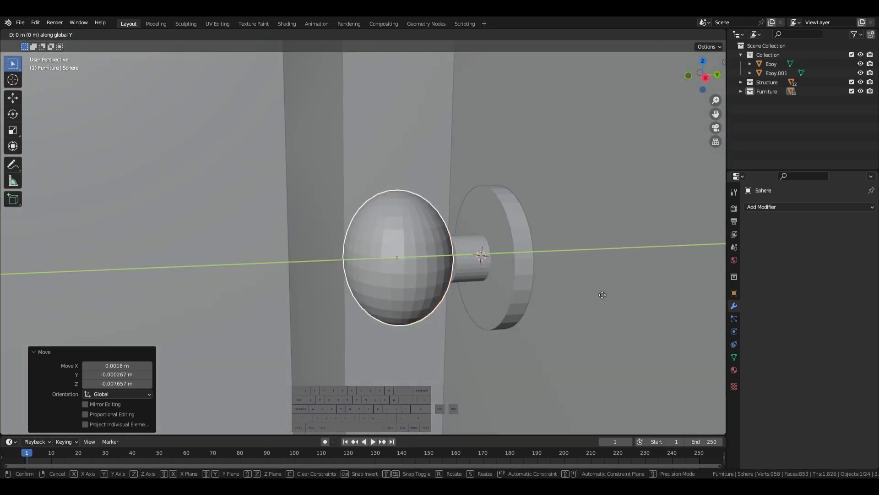
click(202, 295)
middle_drag(202, 295, 501, 332)
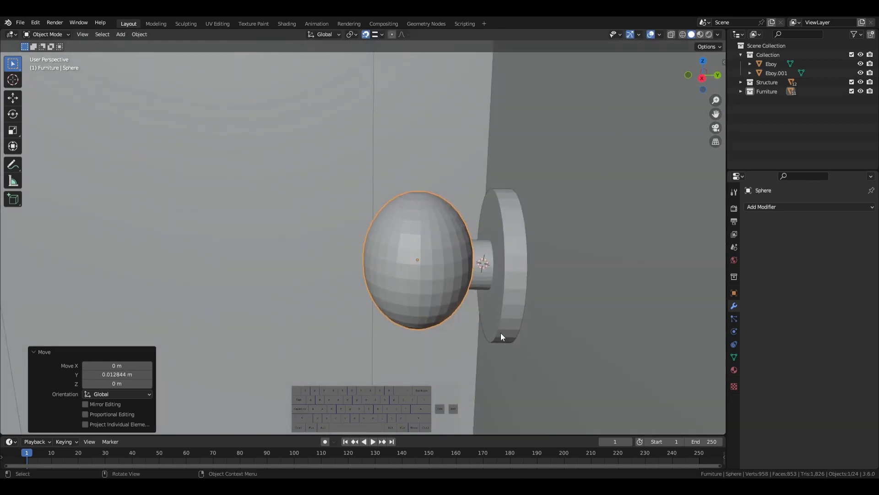
key(g)
key(y)
click(481, 287)
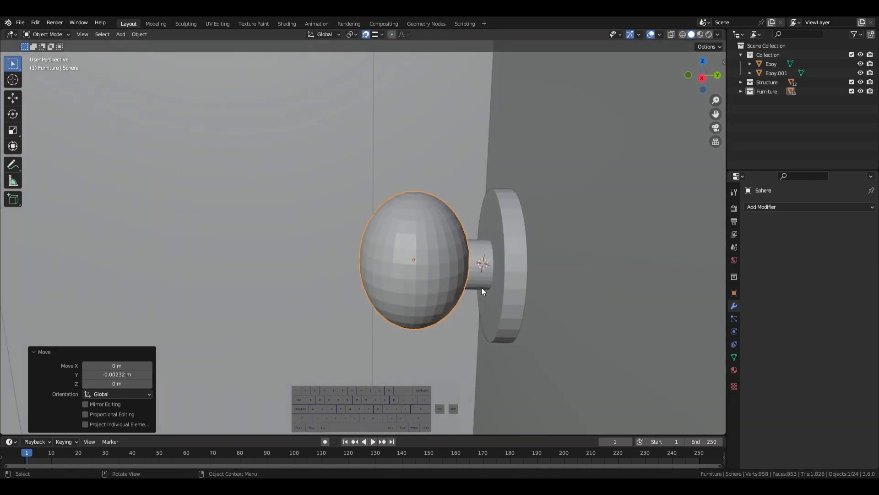
- Save the file and shade the knob sphere smooth
middle_drag(482, 287, 420, 298)
key(ctrl+s)
right_click(420, 298)
mouse_move(420, 299)
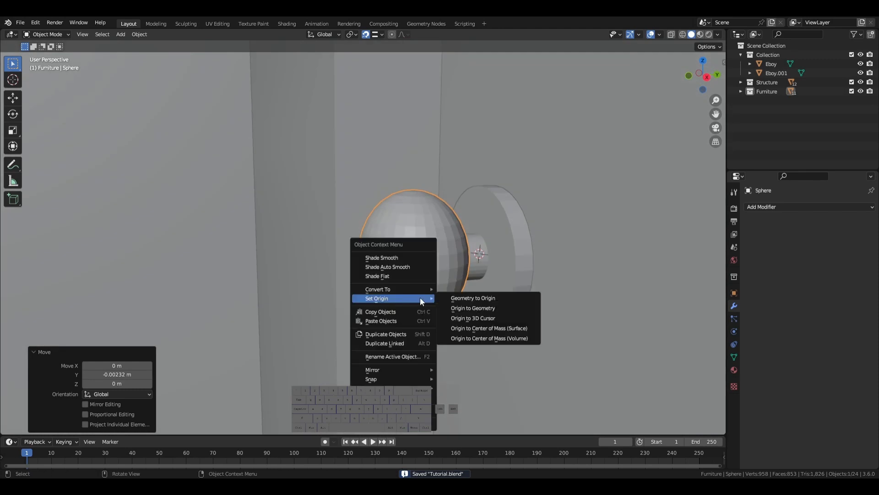
click(365, 257)
mouse_move(364, 256)
middle_down()
mouse_move(458, 281)
mouse_move(506, 273)
mouse_move(422, 260)
middle_up()
right_click(421, 260)
click(422, 261)
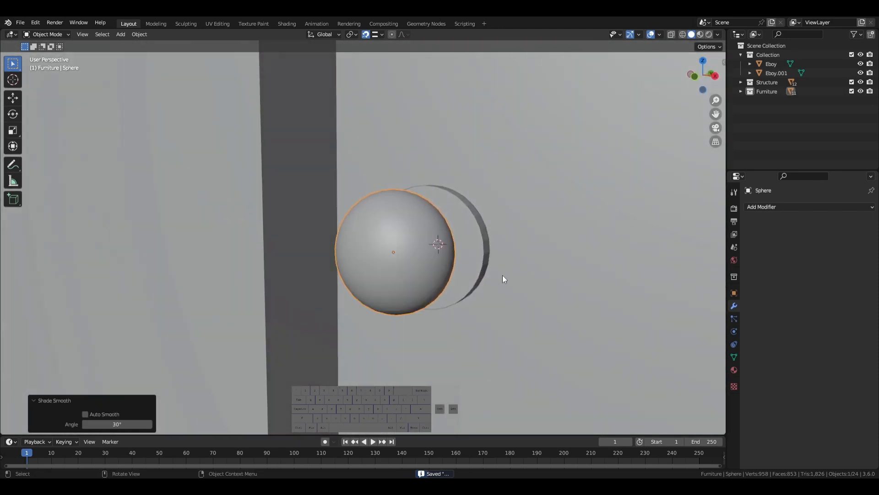
- Select the base disc with its neck and the knob sphere, and join them into one object
middle_drag(504, 279, 438, 330)
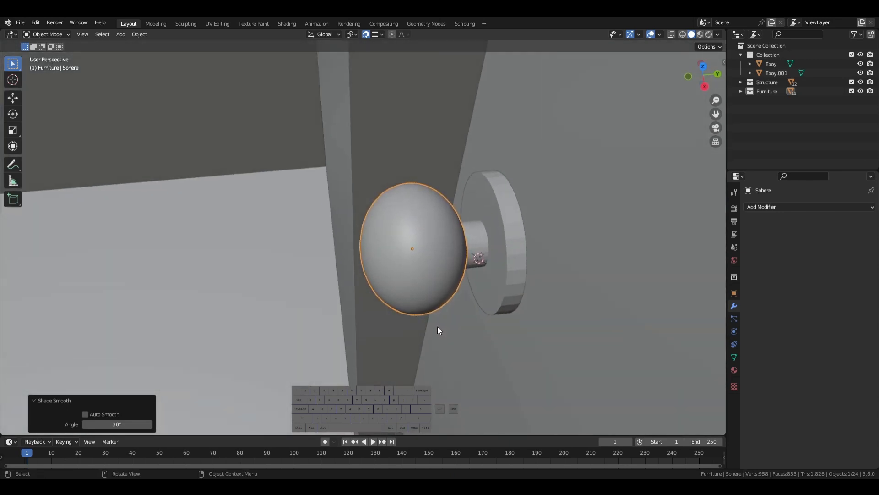
click(471, 242)
middle_drag(471, 242, 491, 239)
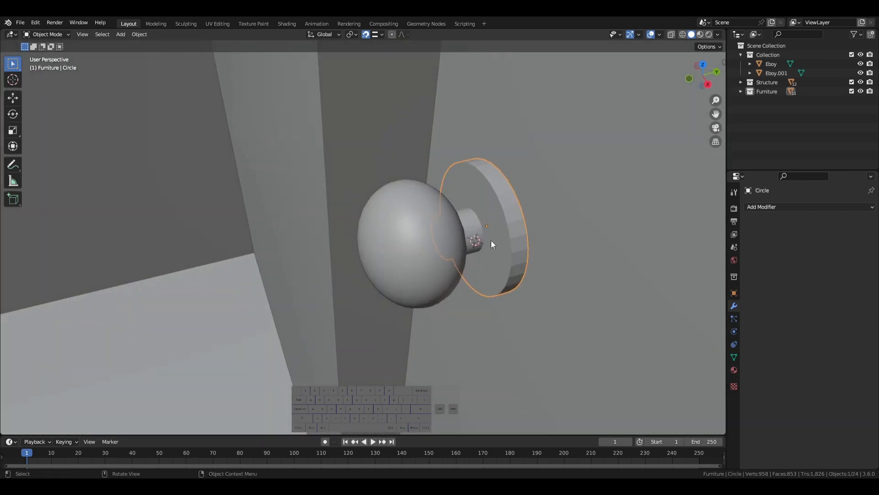
shift+click(402, 257)
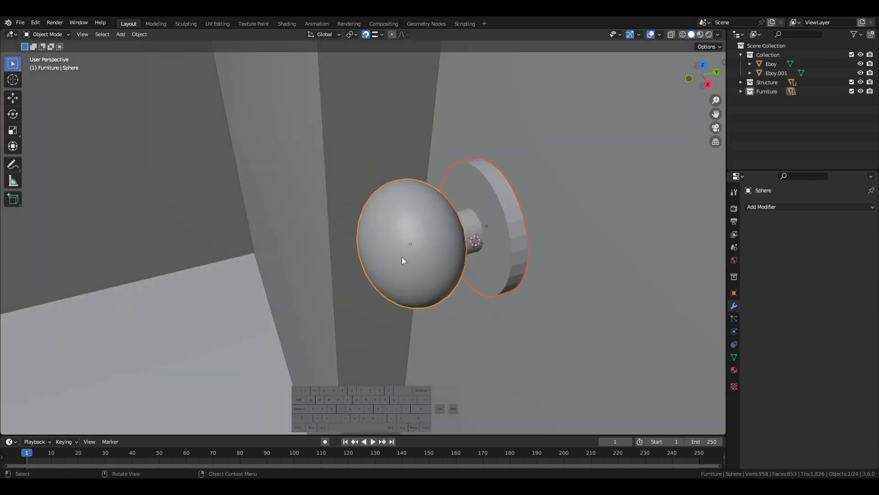
middle_drag(402, 257, 489, 208)
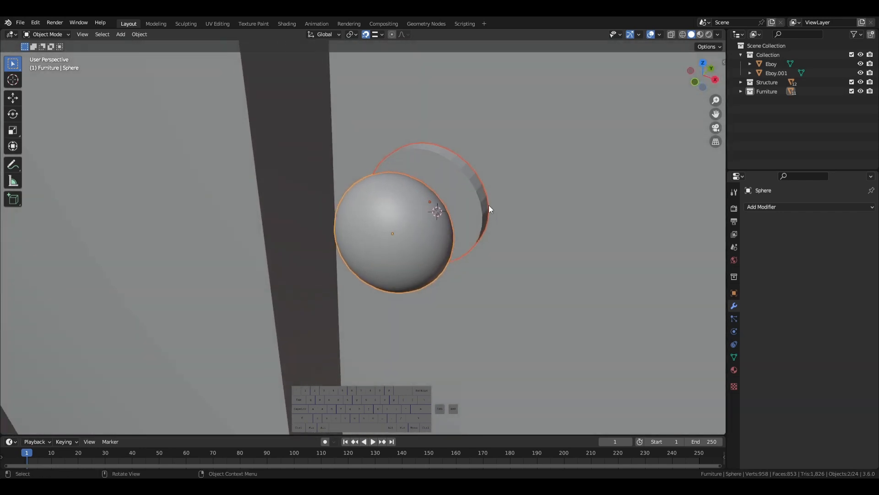
click(739, 91)
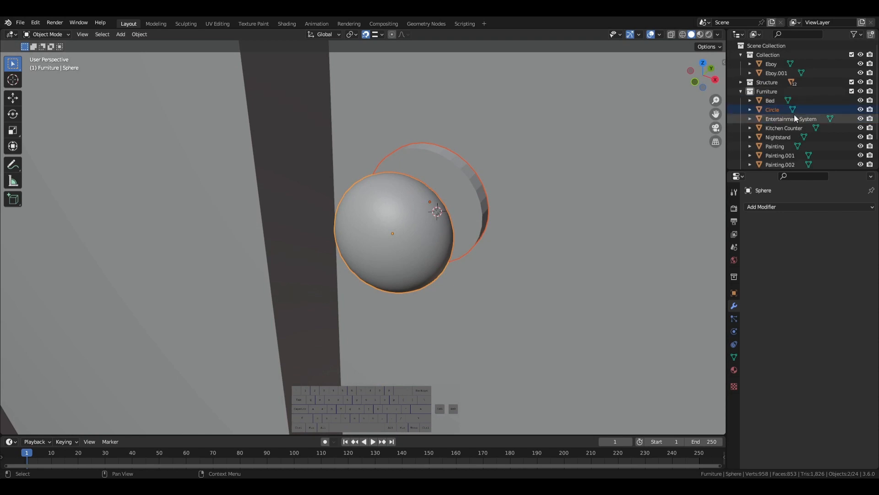
scroll(796, 122, down, 3)
middle_drag(519, 249, 486, 254)
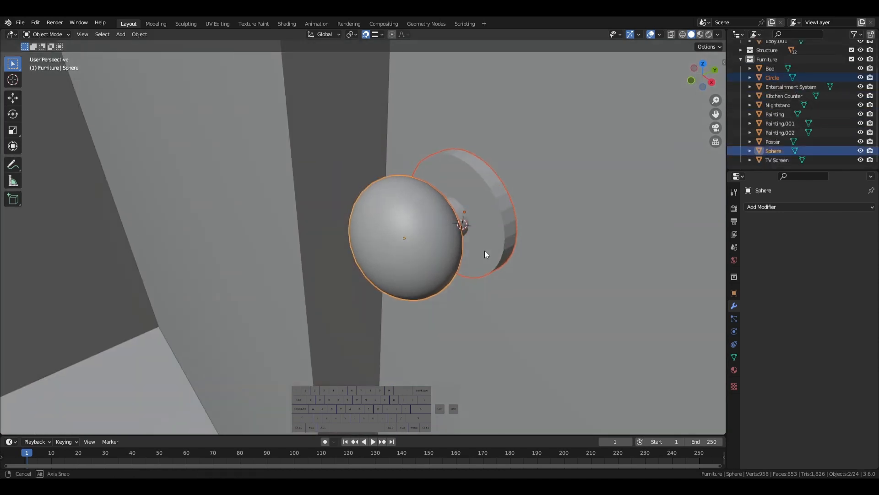
key(ctrl+j)
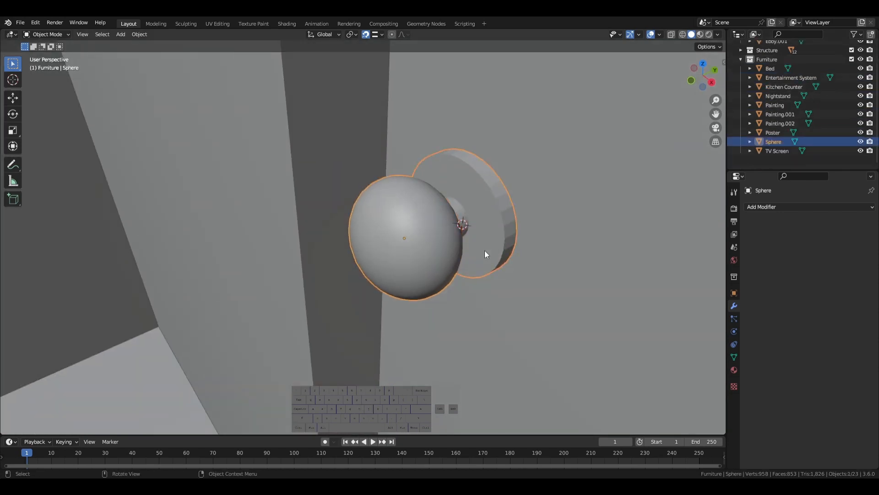
- Rename the joined knob object to Doorknob and save the file
key(F2)
text(D)
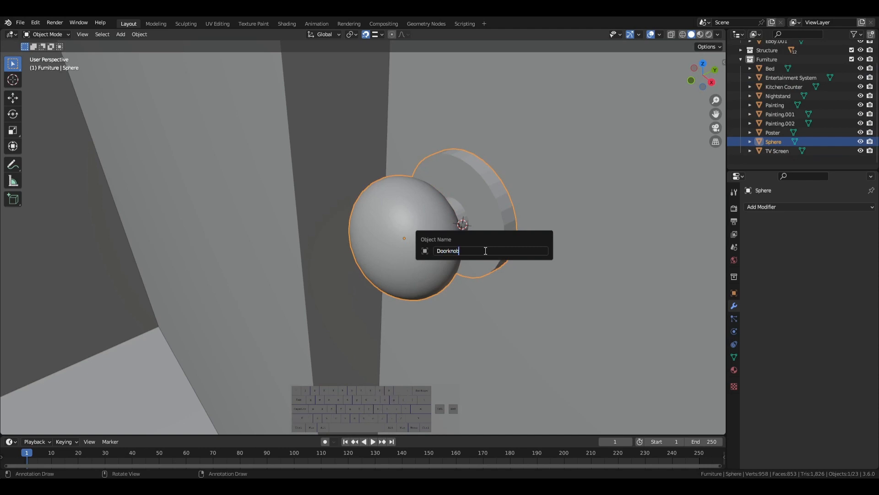
text(oorknob)
key(Return)
middle_drag(308, 316, 550, 249)
key(ctrl+s)
- Parent the doorknob to the door with the Object parent type
scroll(550, 296, down, 8)
click(564, 241)
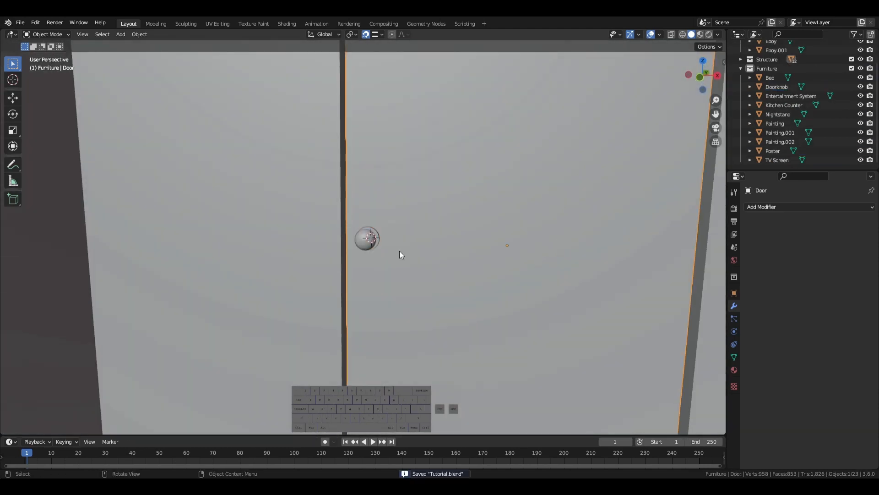
click(366, 237)
shift+click(531, 201)
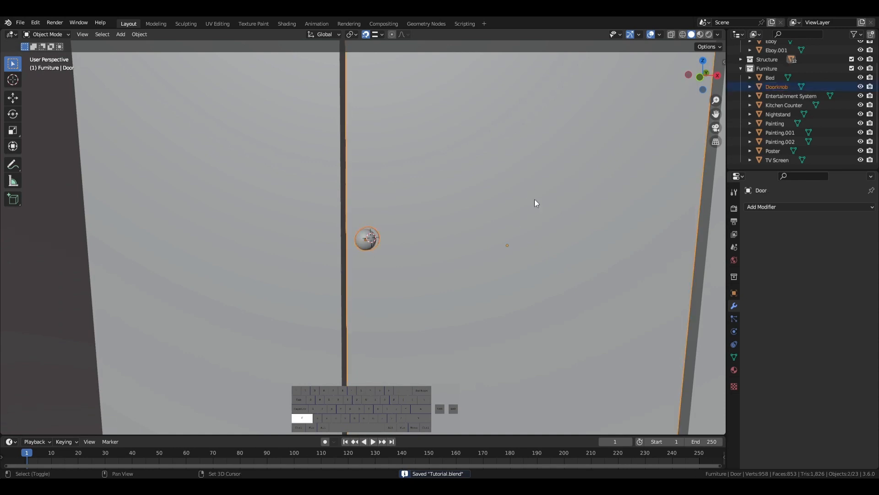
shift+middle_drag(534, 199, 532, 231)
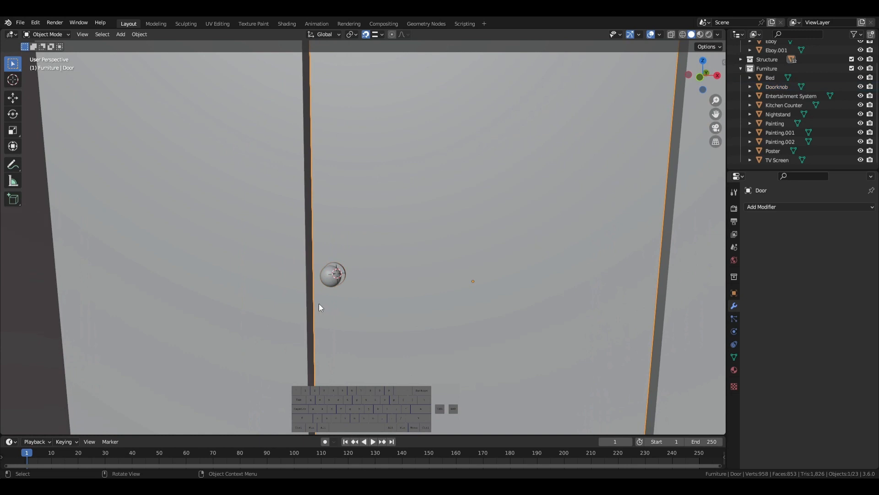
click(330, 274)
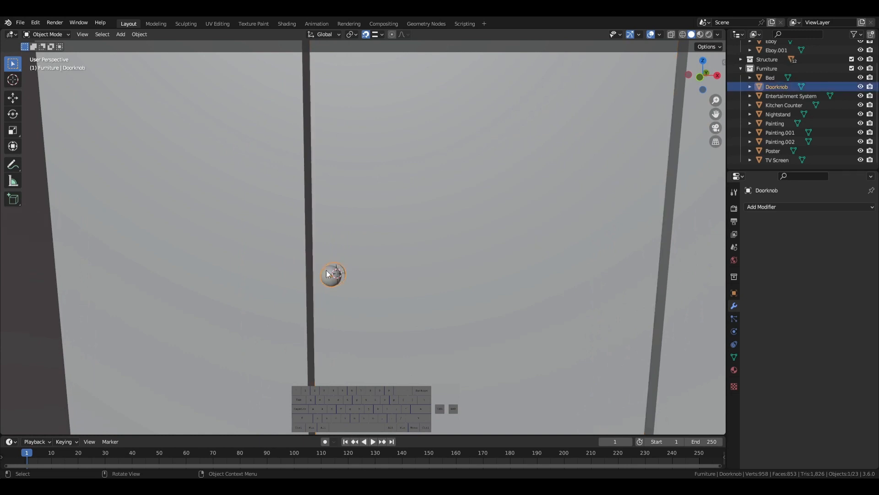
shift+click(465, 191)
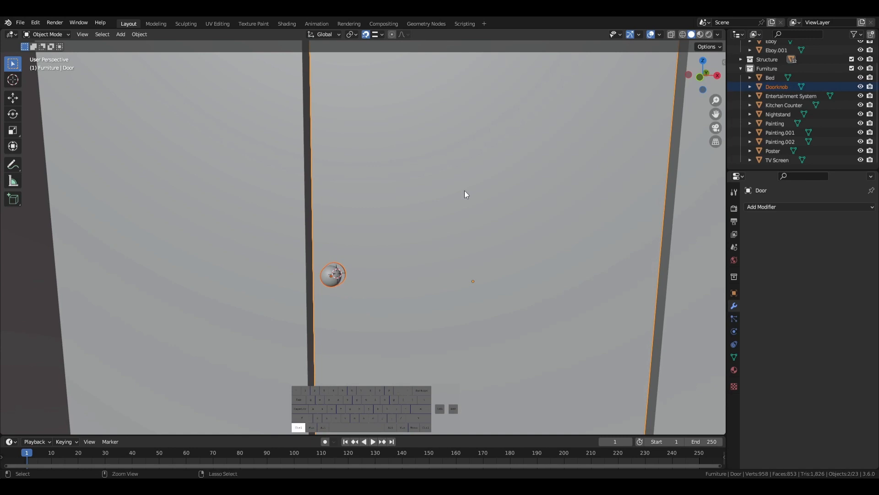
key(ctrl+p)
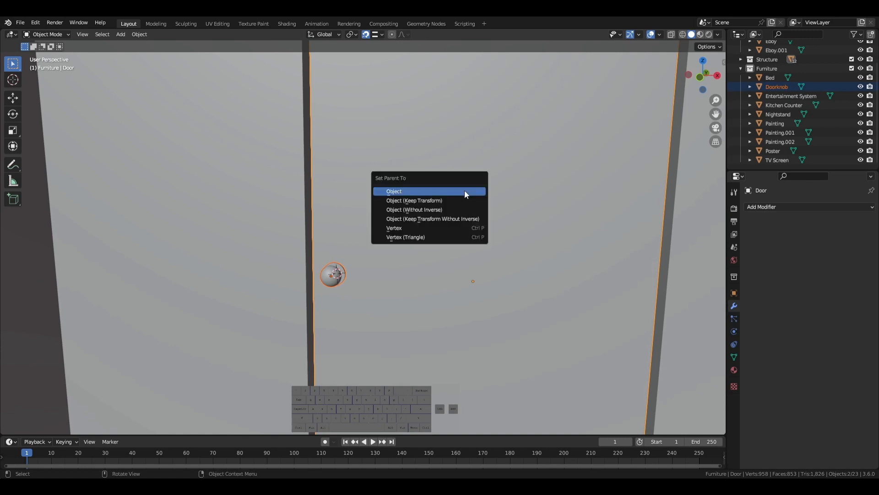
click(464, 191)
- Try moving the door to test whether the doorknob follows, and revert each move
middle_drag(465, 191, 507, 234)
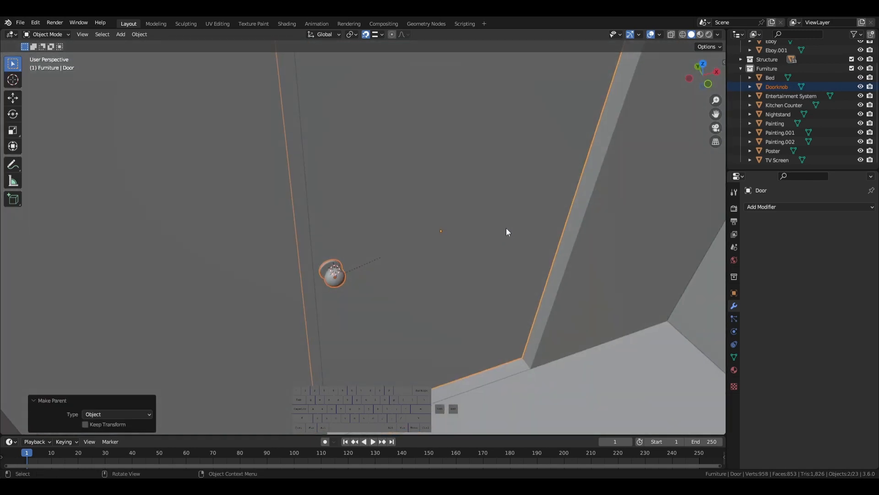
key(g)
click(391, 179)
key(ctrl+z)
click(561, 202)
key(g)
right_click(607, 258)
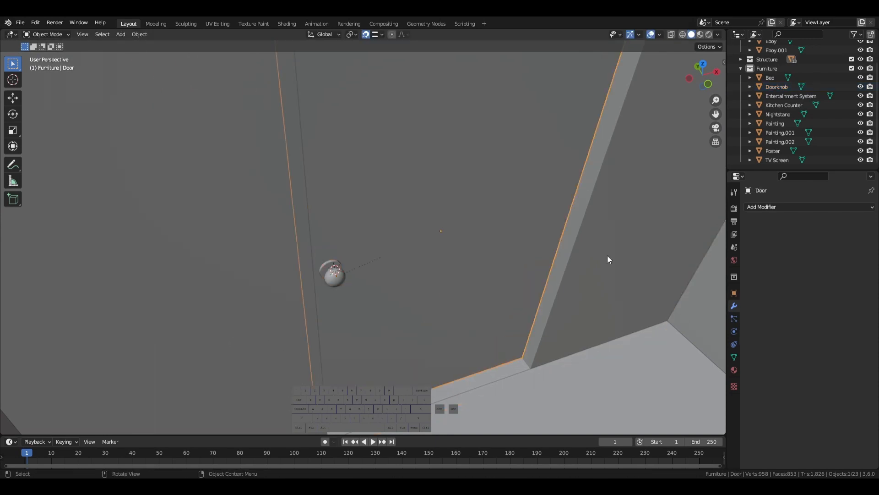
key(g)
right_click(606, 243)
- Check the door through the camera view and save the file
middle_drag(606, 243, 520, 224)
key(KP_0)
key(ctrl+s)
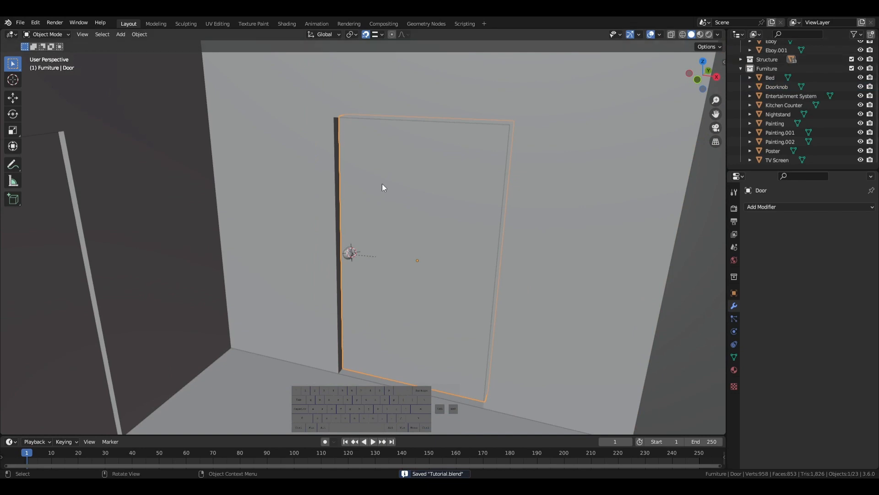
key(KP_0)
- Place the 3D cursor on the door's upper middle and add a 32-vertex circle with 0.1 m radius there
shift+middle_drag(441, 187, 457, 282)
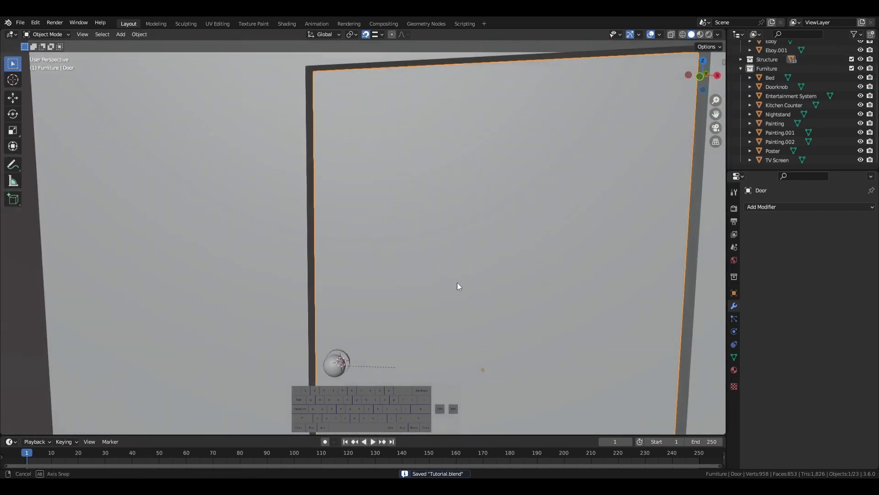
shift+middle_drag(540, 259, 452, 286)
scroll(367, 169, up, 4)
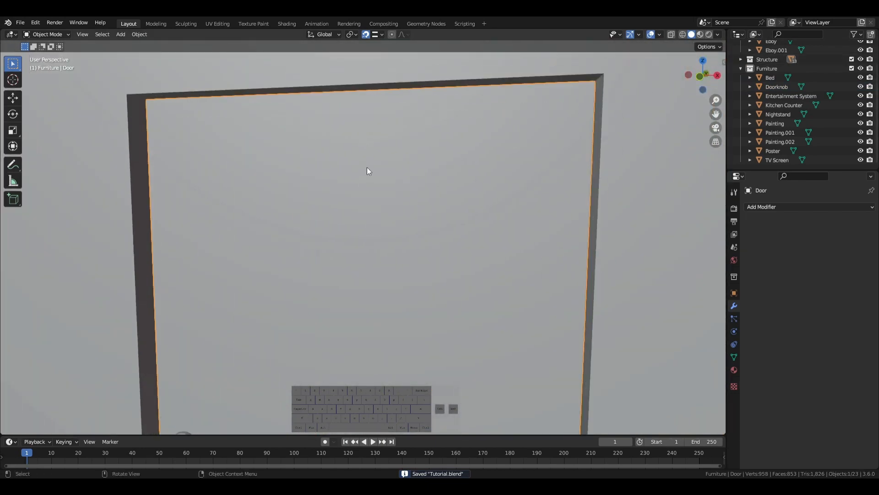
shift+right_click(382, 214)
key(shift+a)
click(447, 229)
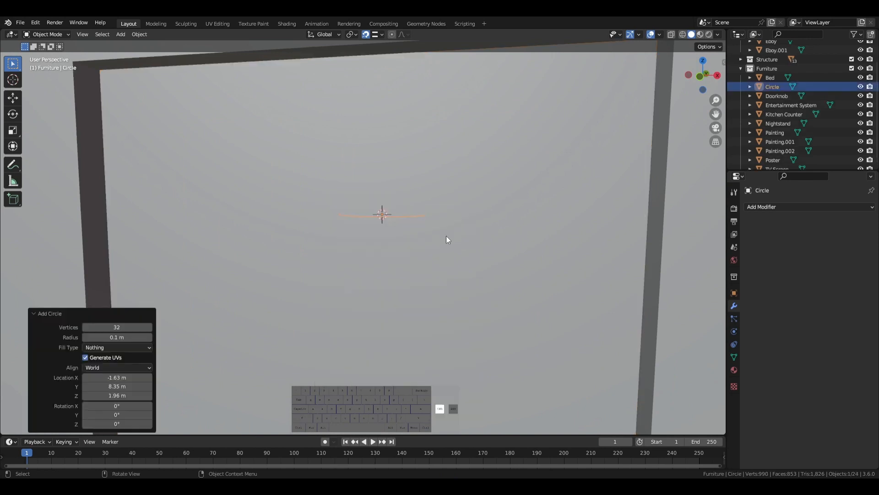
- Rotate the circle 90° about the X axis so it lies parallel to the door
middle_drag(446, 235, 491, 304)
key(r)
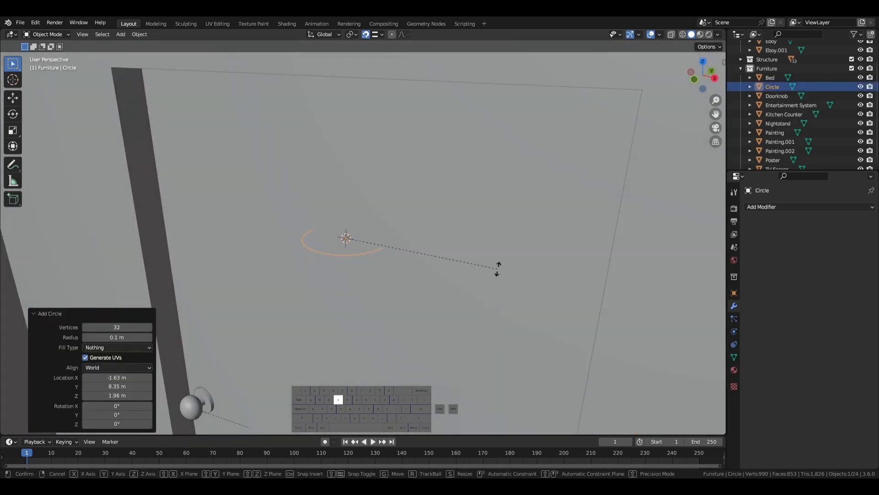
key(x)
click(460, 196)
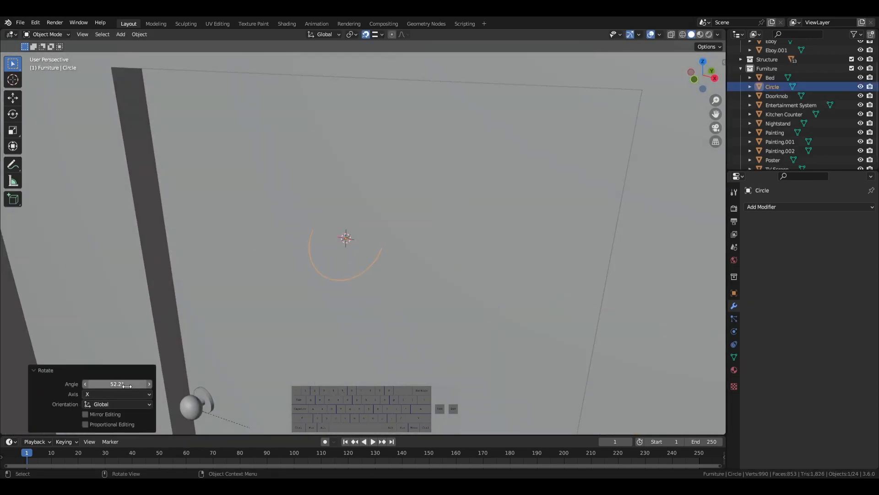
click(93, 385)
text(90)
key(Return)
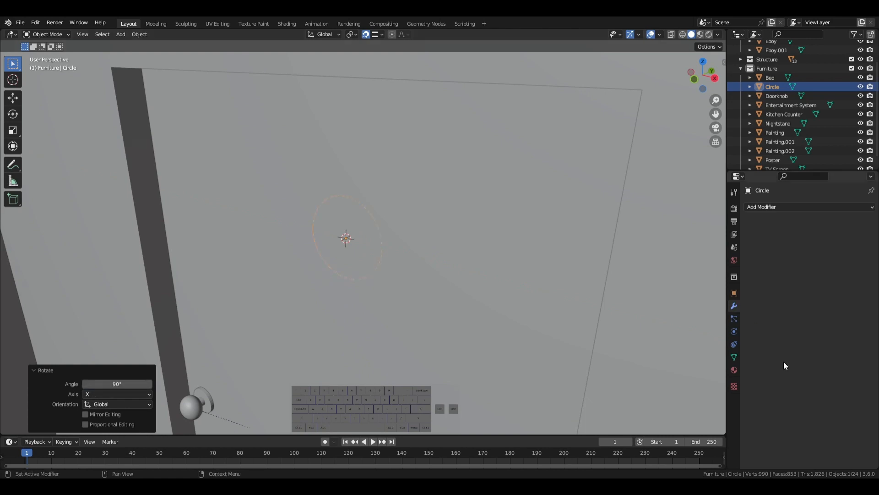
- Scale the circle to 0.114 and move it along Y out in front of the door
key(s)
click(364, 250)
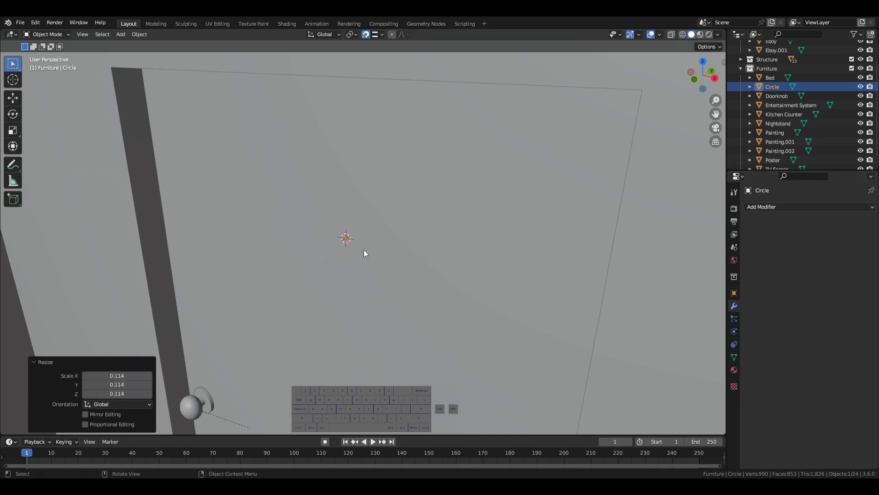
key(KP_Decimal)
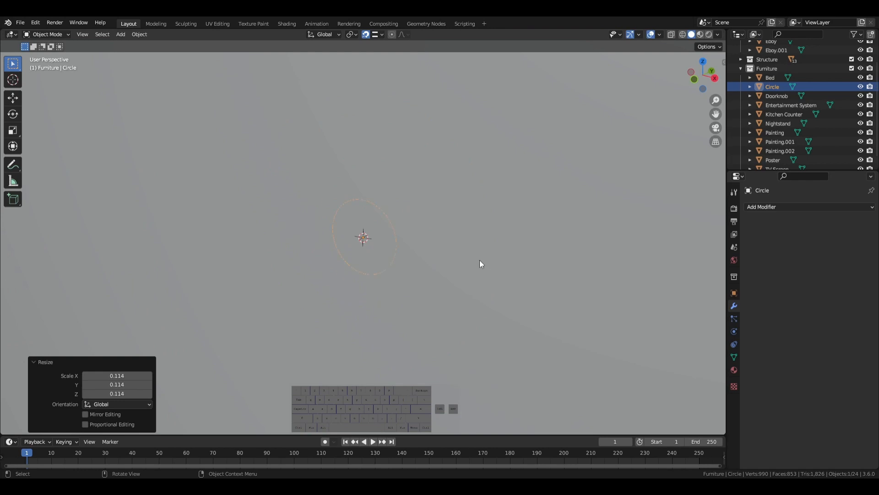
key(g)
key(y)
click(435, 288)
- Fill the small circle with a face and extrude it about 0.002 m into a thin disc
key(Tab)
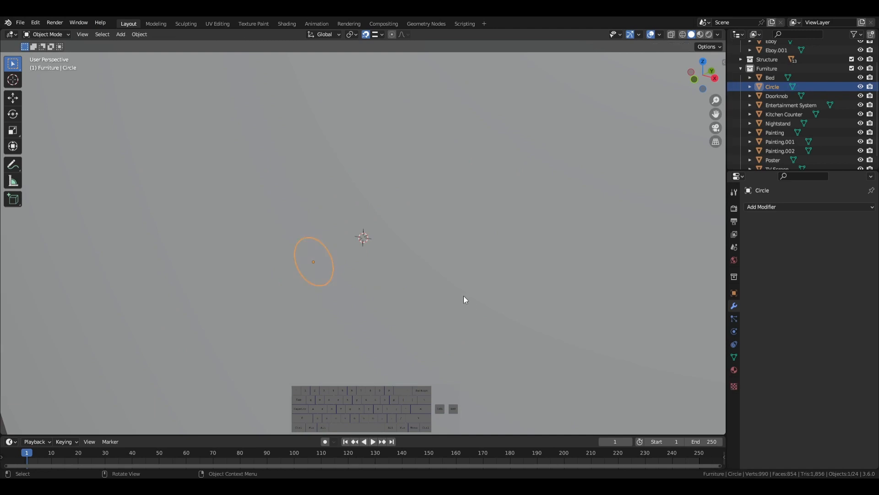
key(e)
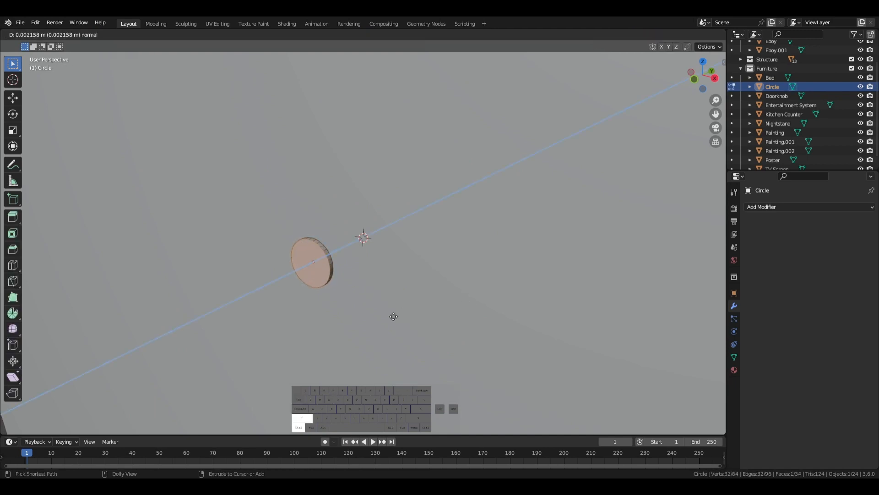
click(408, 312)
key(Tab)
- Move the disc along Y back to the door's surface, with a final shift of about 0.059 m
key(g)
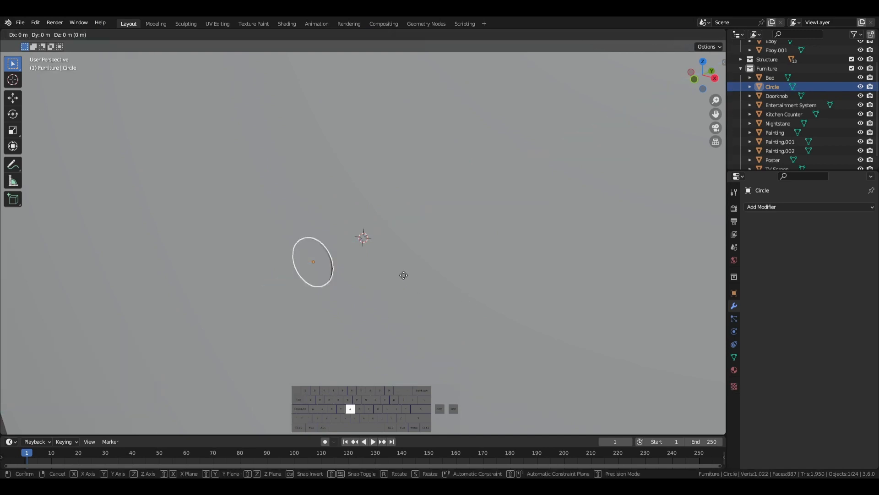
key(y)
click(345, 196)
middle_drag(345, 196, 405, 382)
key(g)
key(y)
click(276, 196)
- Move the disc about -0.063 m along X and about -0.15 m along Z on the door
key(g)
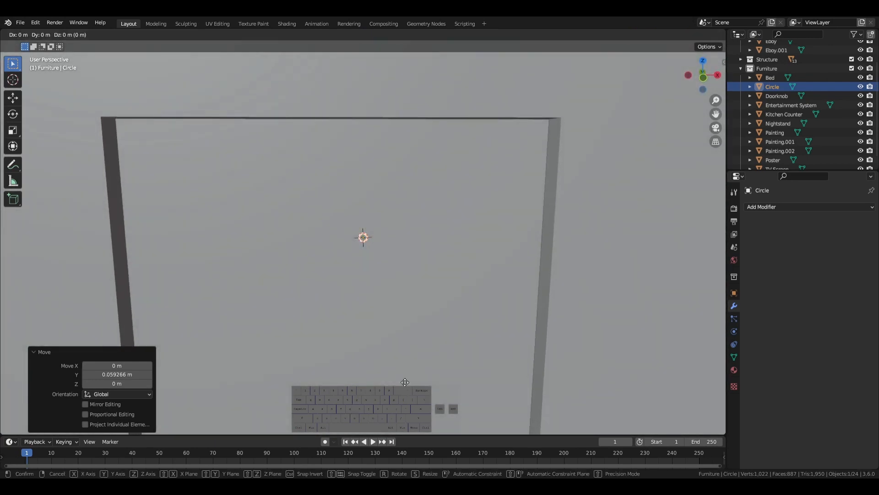
key(x)
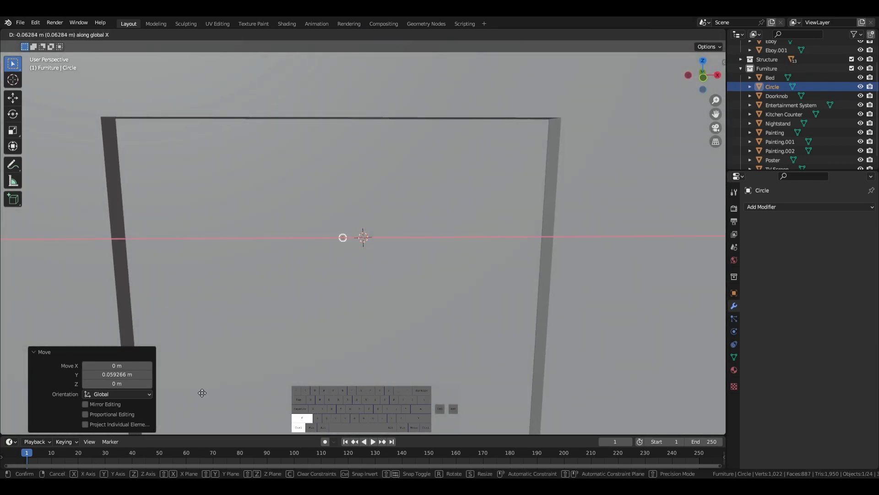
click(202, 392)
key(g)
key(y)
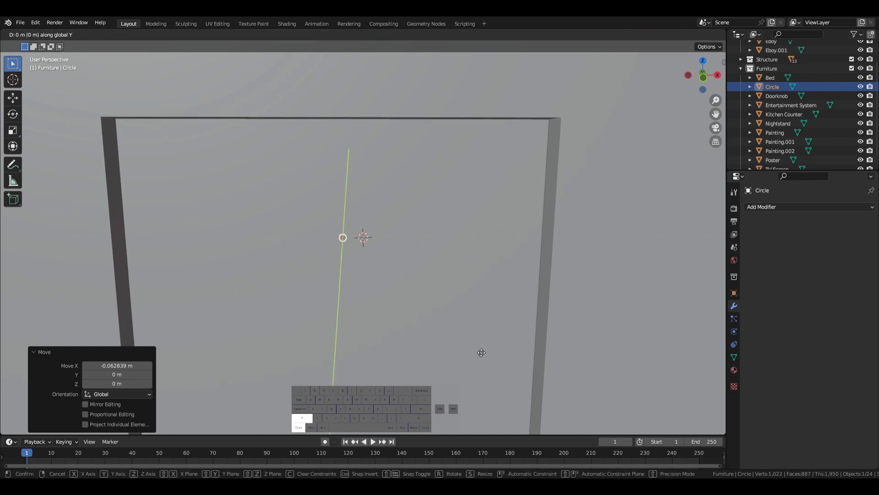
key(z)
click(595, 428)
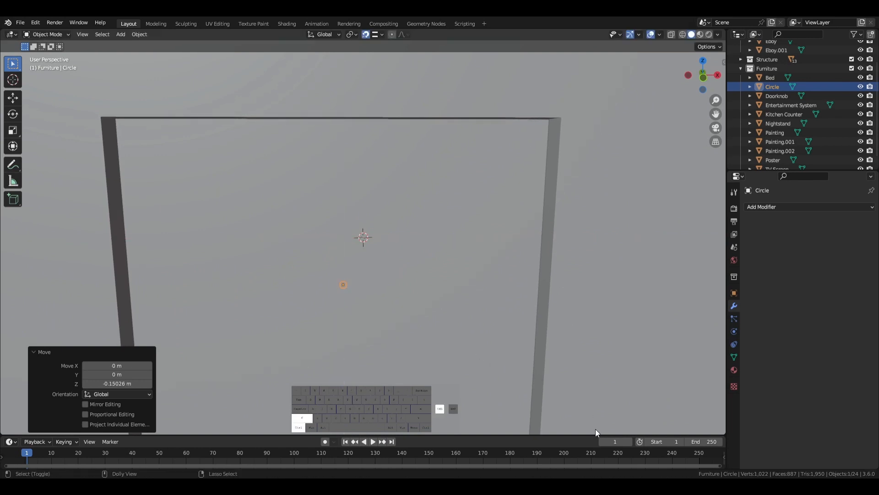
- Inset the front face of the small disc on the door by about 0.011 m
middle_drag(317, 341, 338, 333)
click(662, 119)
scroll(401, 307, up, 2)
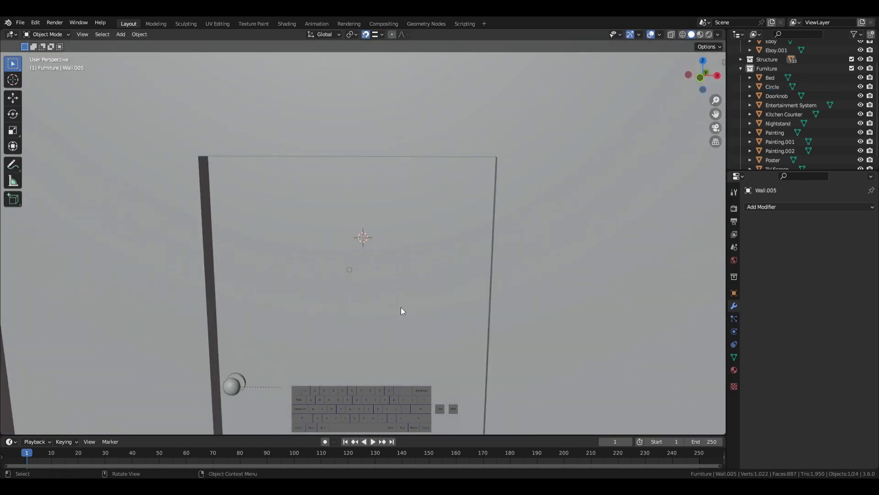
click(353, 273)
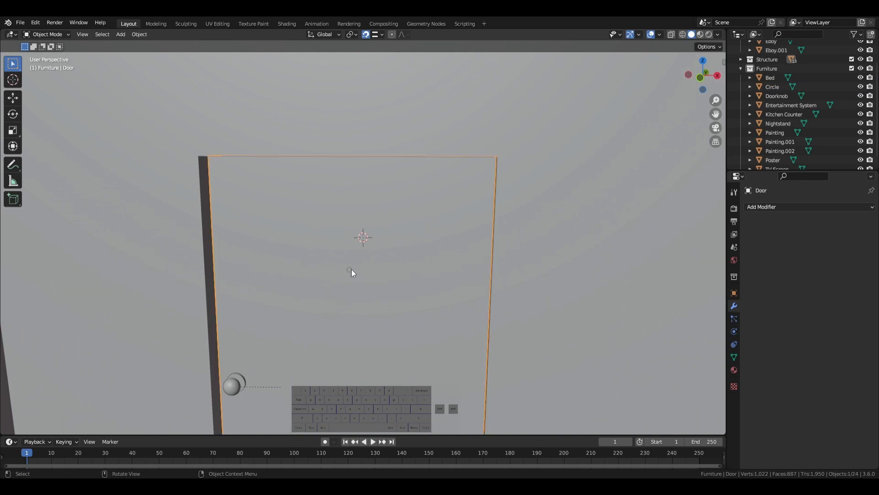
click(348, 270)
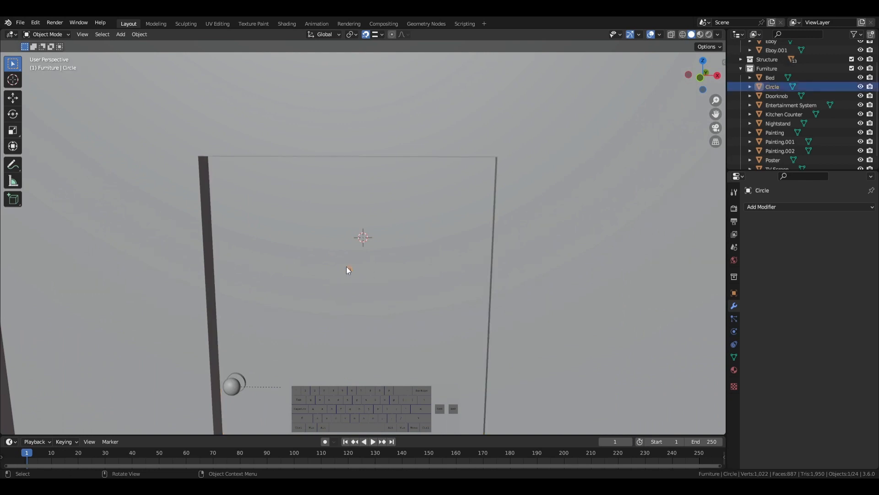
key(KP_Decimal)
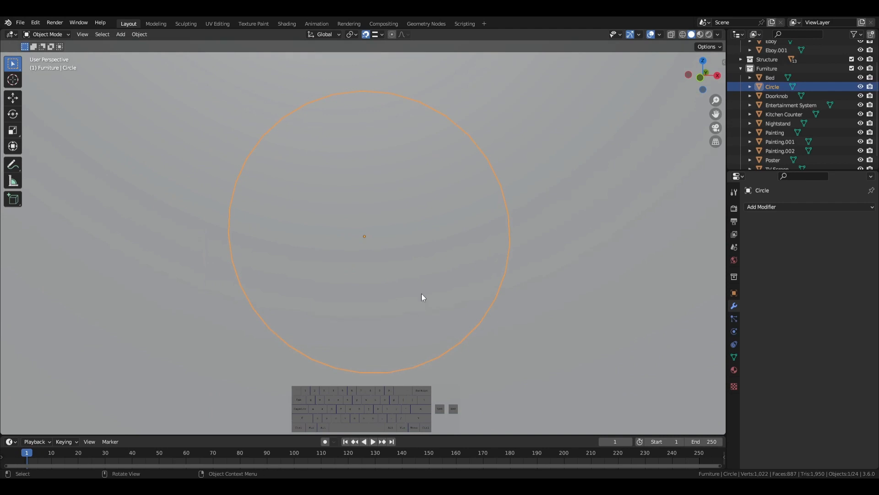
key(Tab)
key(i)
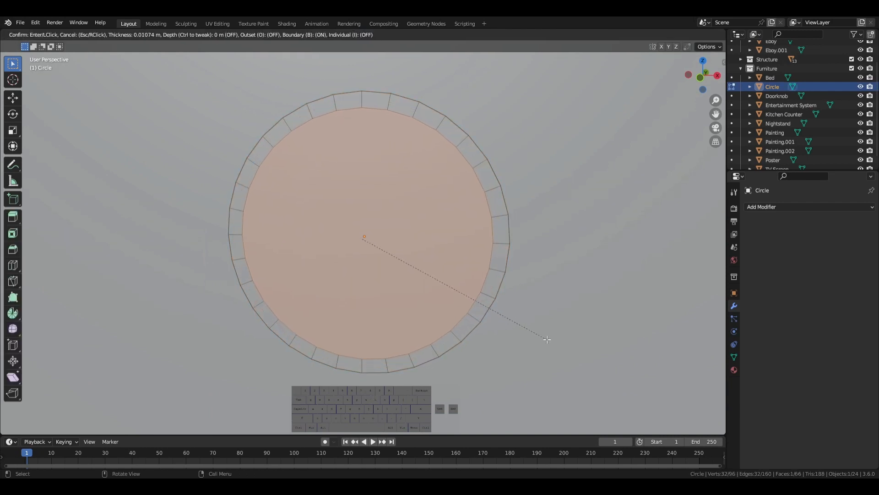
click(527, 318)
- Extrude the disc's inset face outward about 0.0012 m and inset it again by about 0.005 m
middle_drag(527, 318, 475, 335)
key(e)
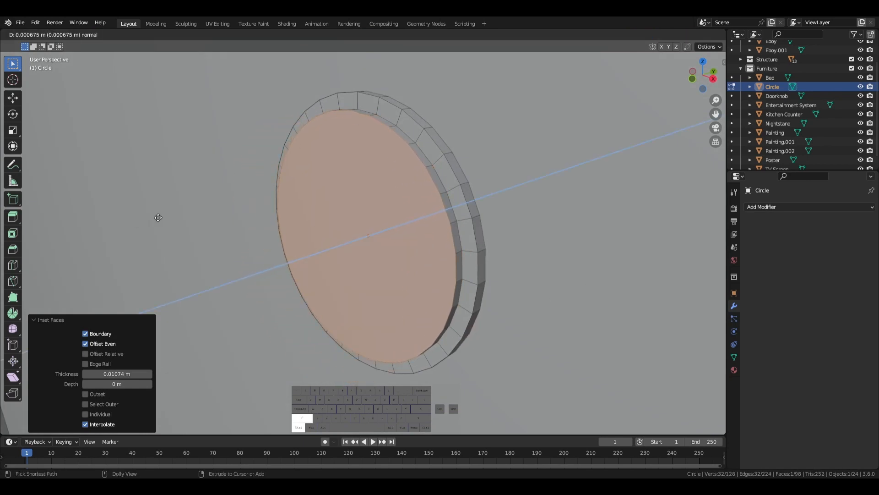
click(128, 223)
key(i)
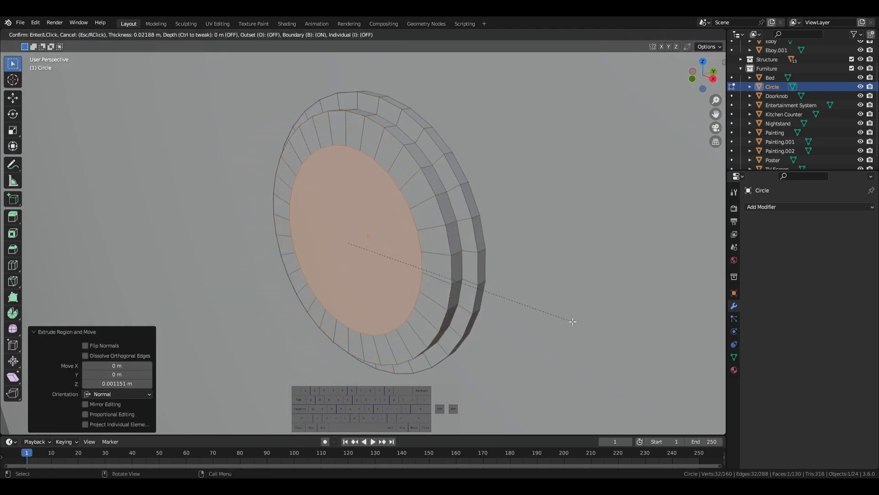
click(594, 334)
- Extrude the inner face about 0.0002 m into the disc, scale it to 0.976, and return to Object Mode
key(e)
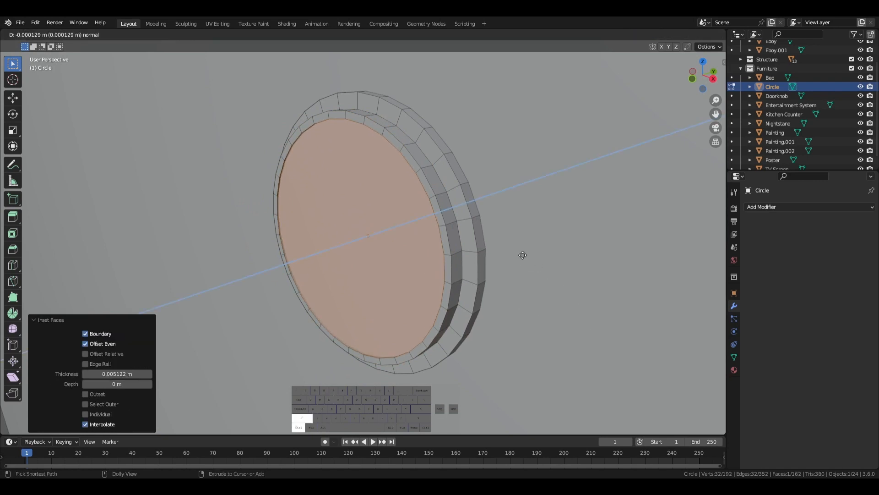
click(529, 253)
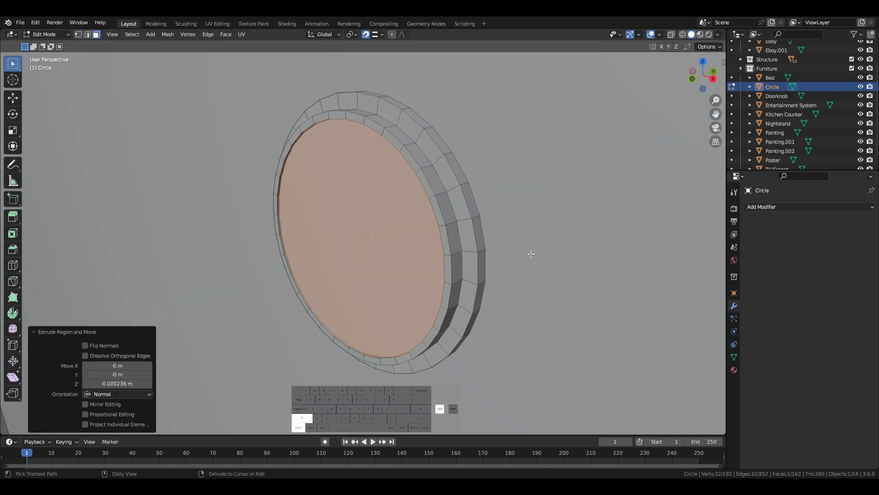
key(s)
click(575, 320)
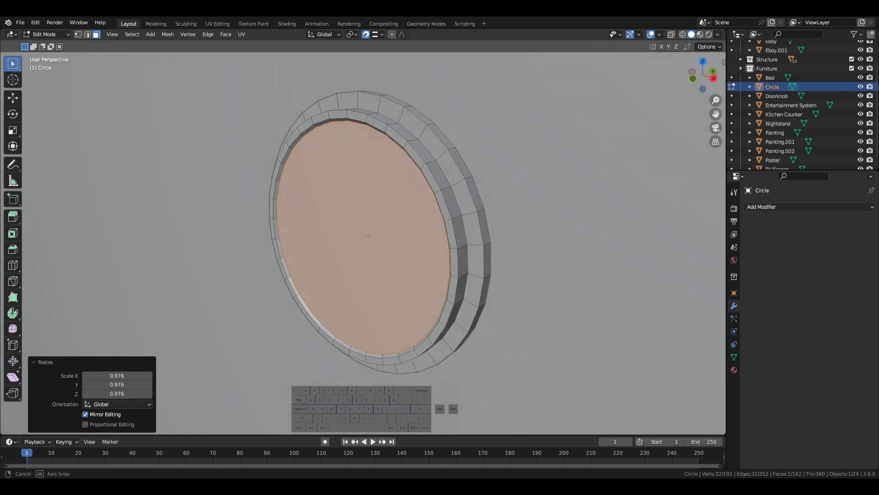
middle_drag(262, 161, 365, 160)
middle_drag(402, 209, 473, 319)
key(Tab)
- Examine the detailed disc's size and placement on the door from close up and from across the room
scroll(436, 310, down, 3)
scroll(458, 313, down, 3)
middle_drag(411, 298, 412, 271)
scroll(412, 272, down, 9)
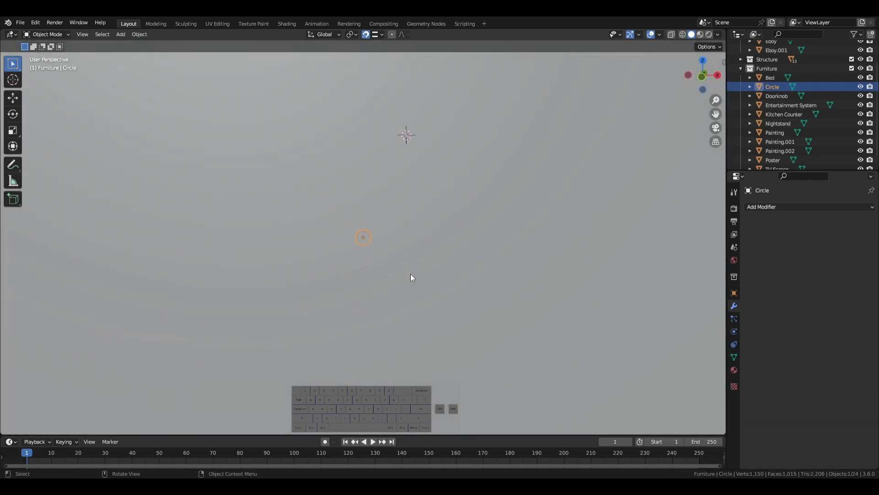
scroll(410, 277, down, 3)
click(480, 312)
scroll(378, 355, up, 4)
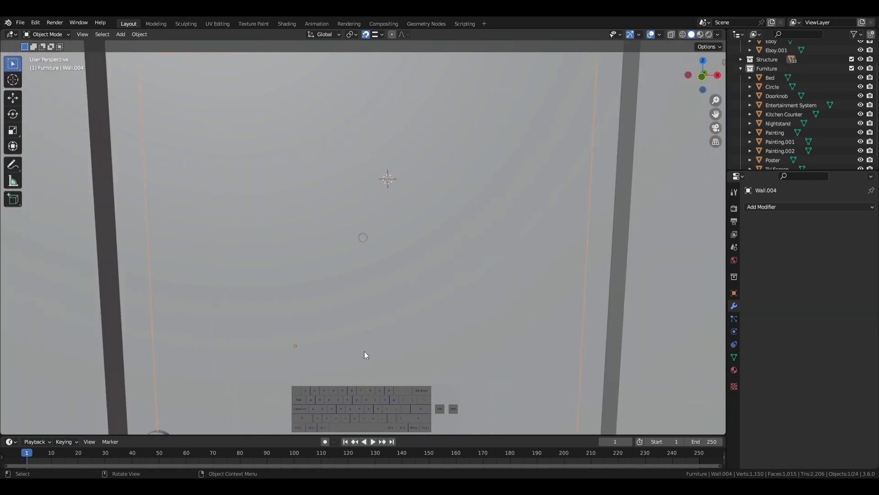
scroll(369, 348, up, 3)
scroll(373, 341, down, 7)
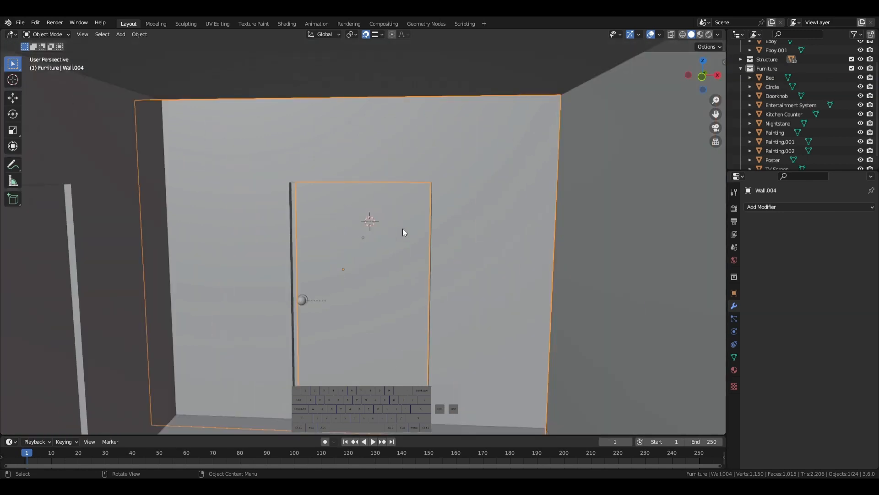
scroll(322, 261, up, 6)
- Rename the disc object on the door to Peephole
click(364, 239)
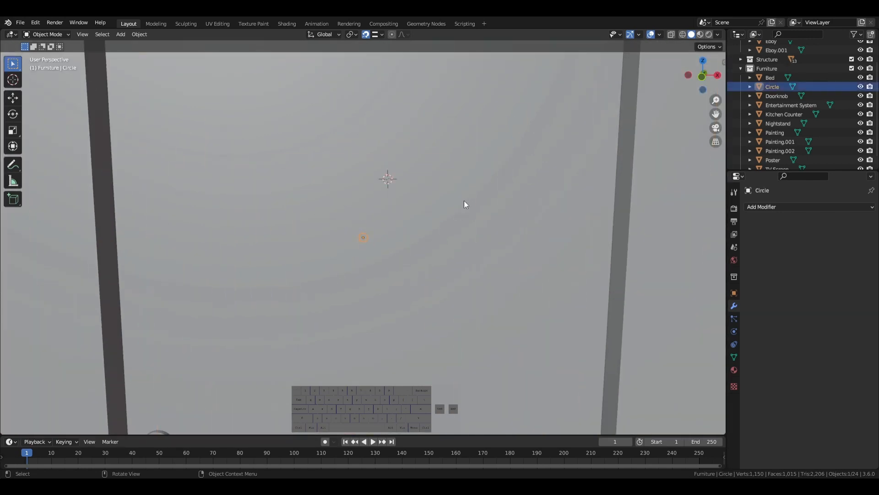
click(364, 244)
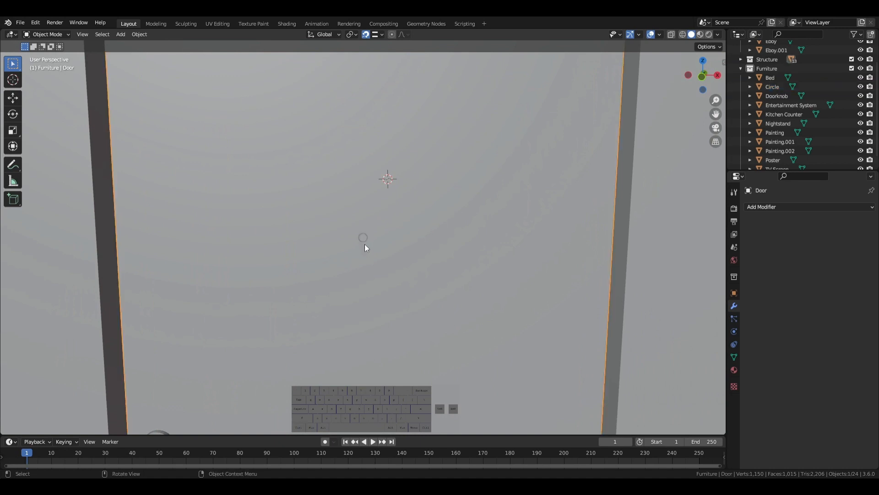
shift+click(363, 238)
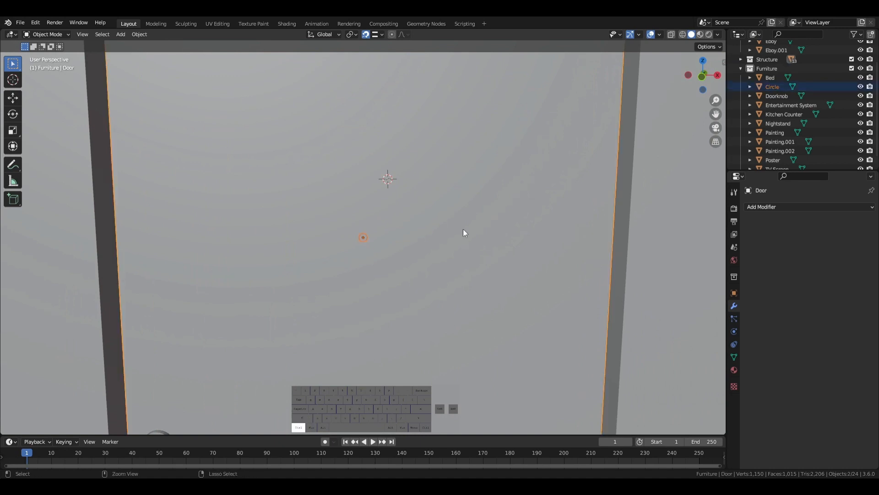
click(363, 237)
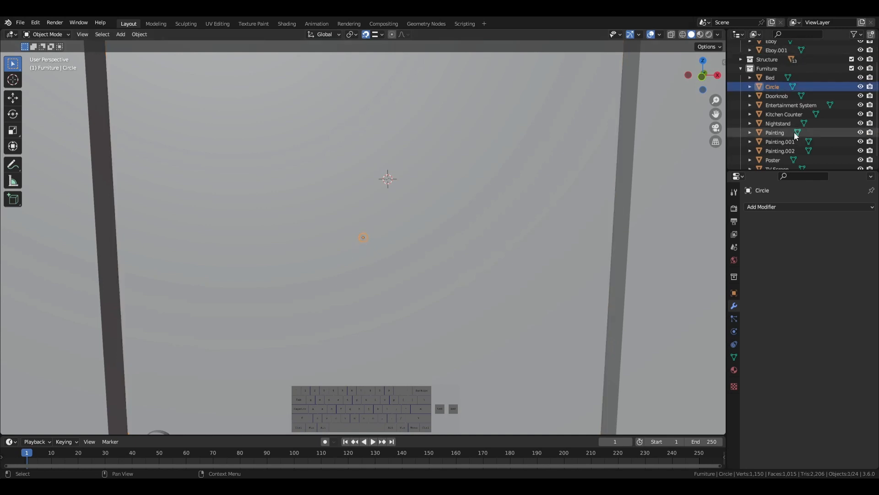
key(F2)
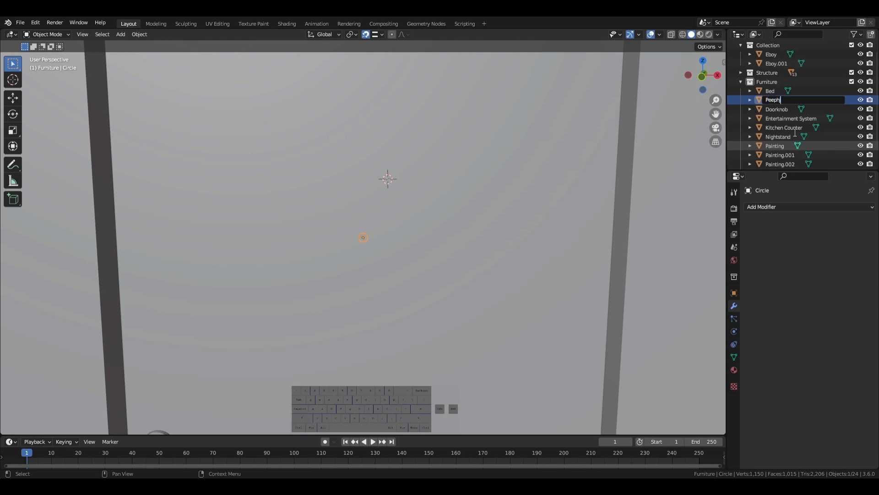
text(Peephole)
key(Return)
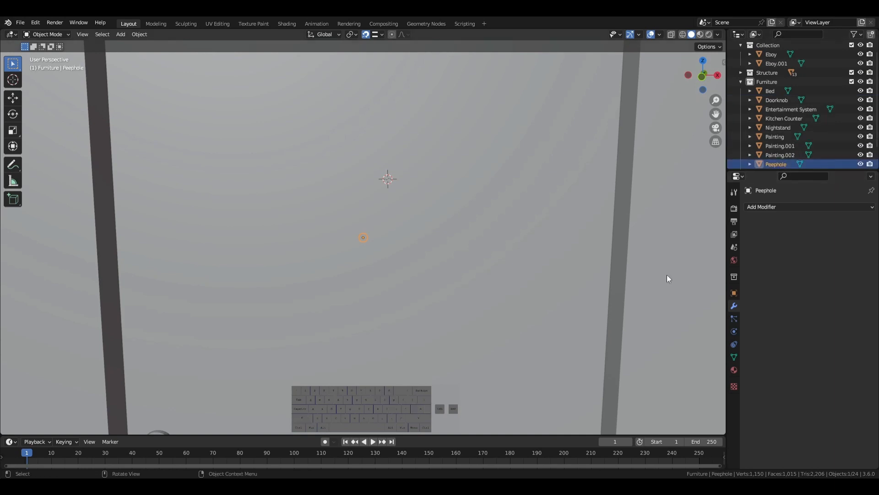
- Parent the peephole to the door using the Object option
shift+click(466, 219)
key(ctrl+p)
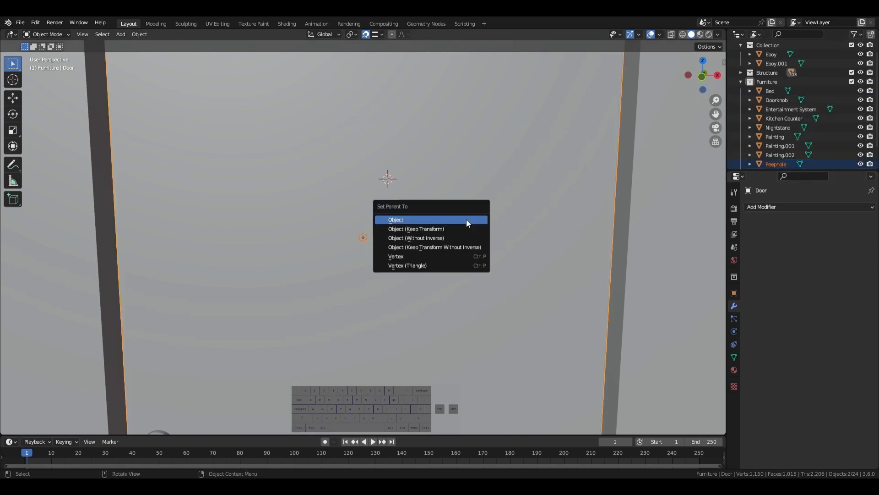
click(466, 219)
scroll(466, 218, down, 7)
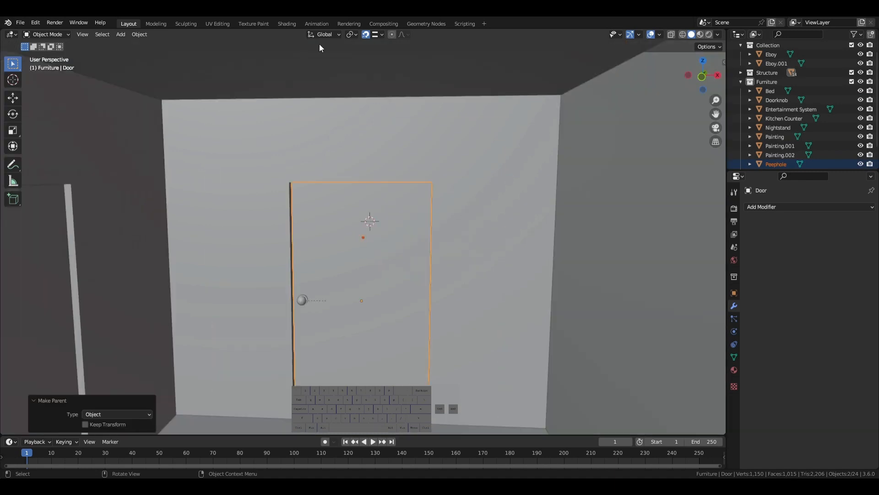
click(339, 75)
- Try to duplicate the door on its own and move the copy along Y into the room
shift+middle_drag(523, 322, 605, 317)
middle_drag(453, 320, 543, 323)
shift+middle_drag(627, 314, 414, 244)
click(426, 246)
key(ctrl+c)
key(ctrl+v)
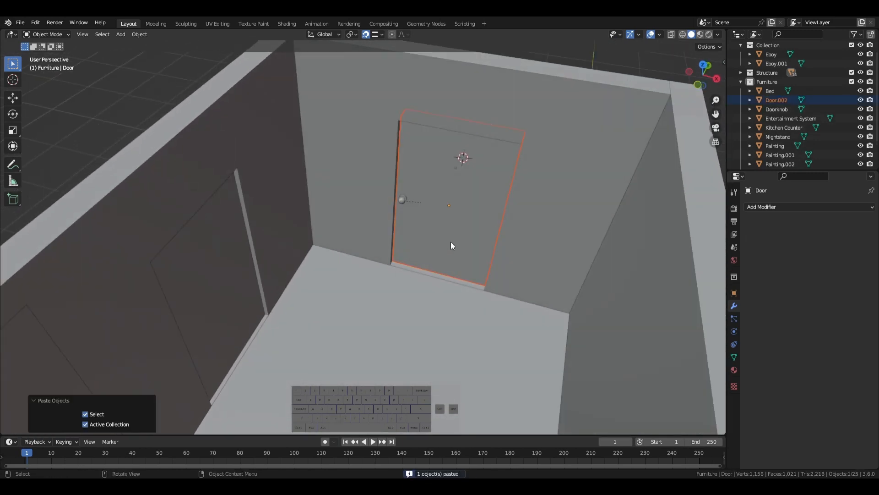
key(g)
key(y)
click(416, 321)
key(Delete)
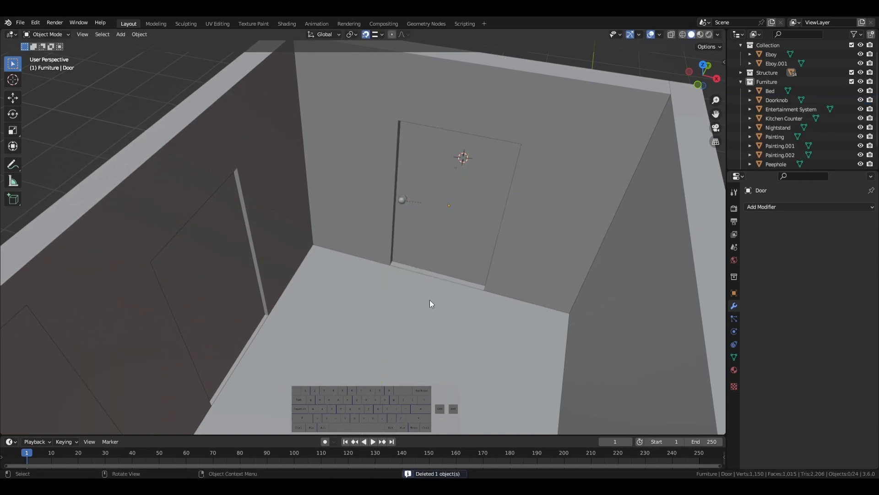
- Expand the Door object's hierarchy and paste a copy of the door together with its doorknob and peephole
middle_drag(430, 300, 422, 180)
scroll(423, 181, up, 3)
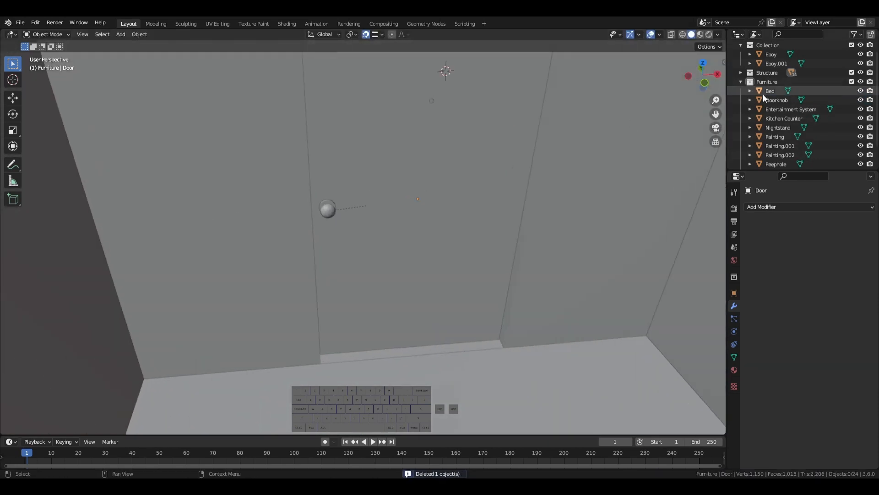
scroll(773, 105, down, 2)
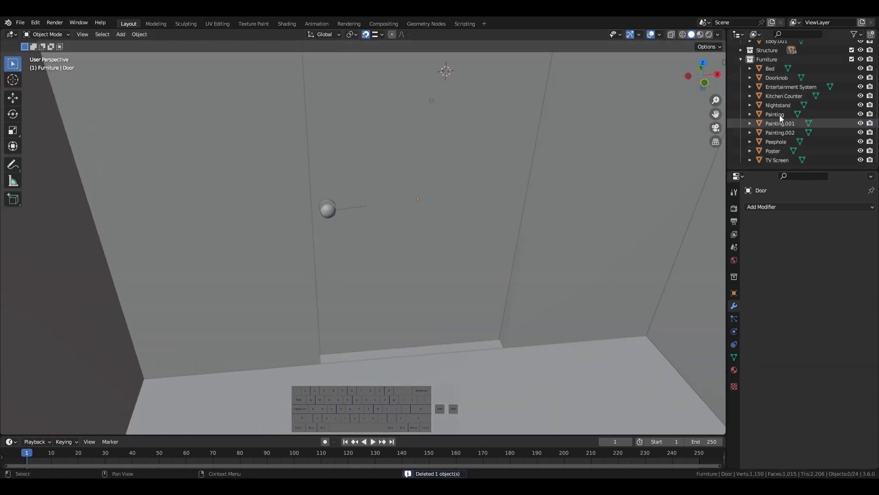
click(575, 202)
click(451, 199)
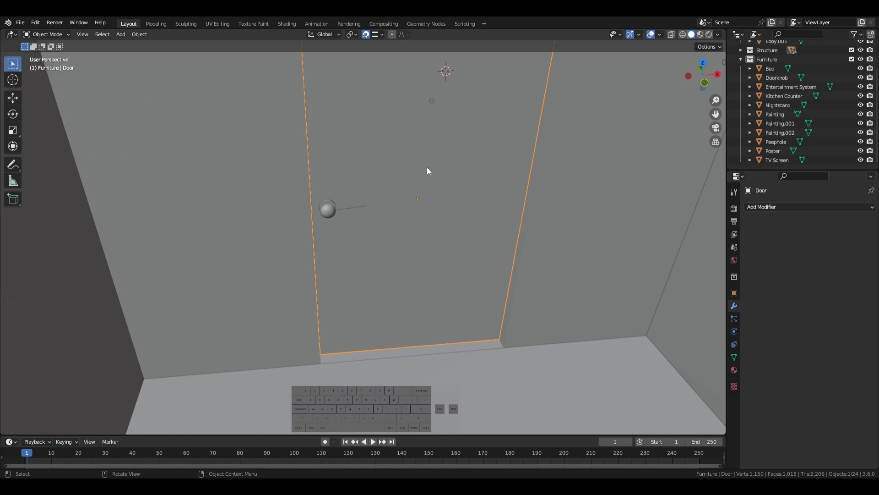
key(KP_Decimal)
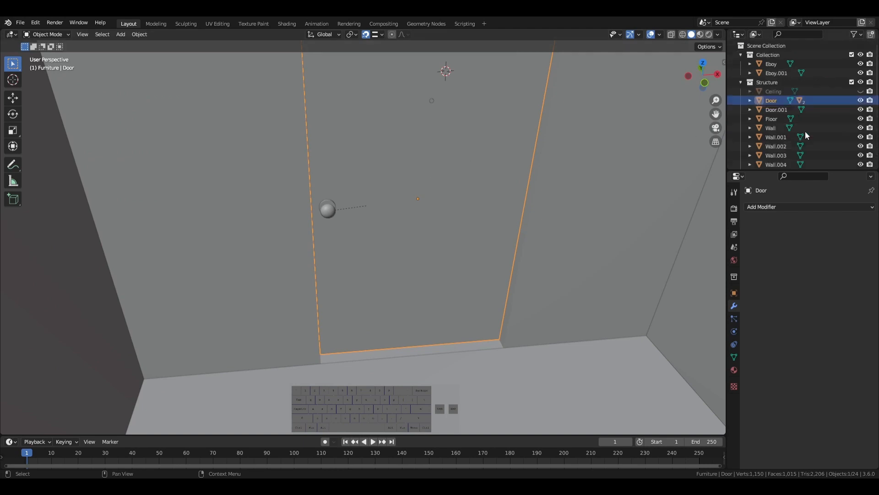
mouse_move(771, 97)
mouse_down()
mouse_move(777, 81)
mouse_move(780, 103)
mouse_up()
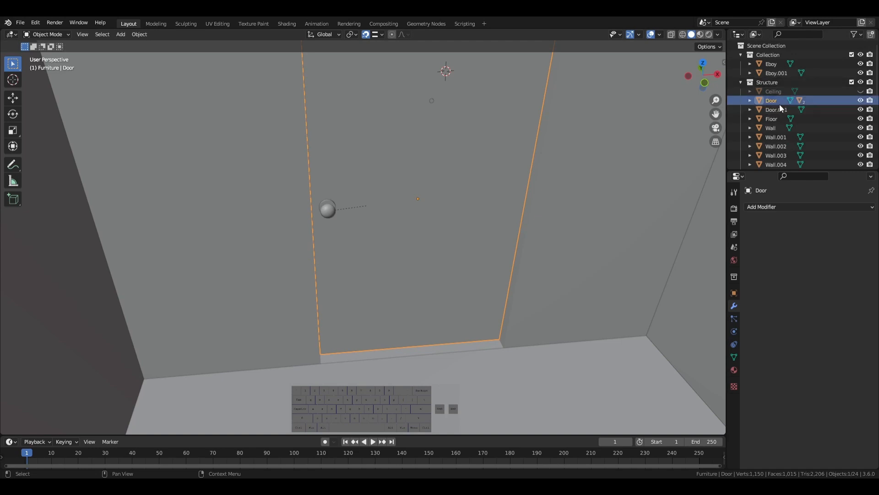
scroll(417, 252, down, 2)
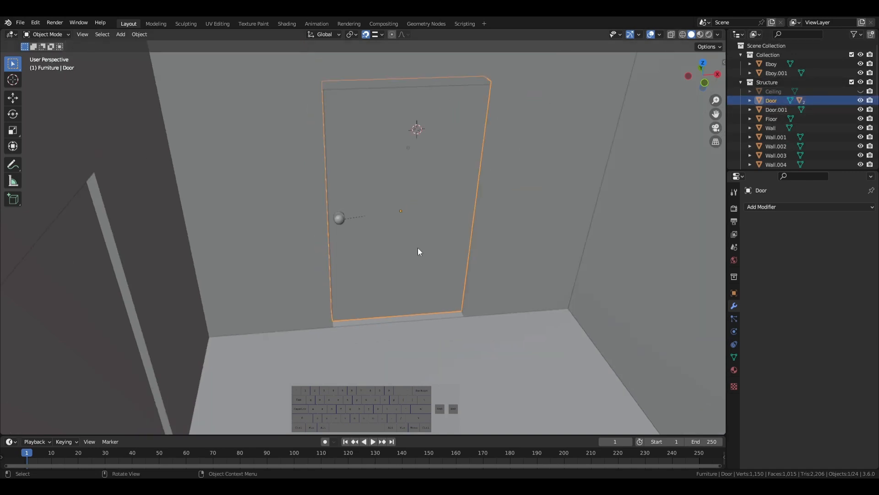
click(750, 100)
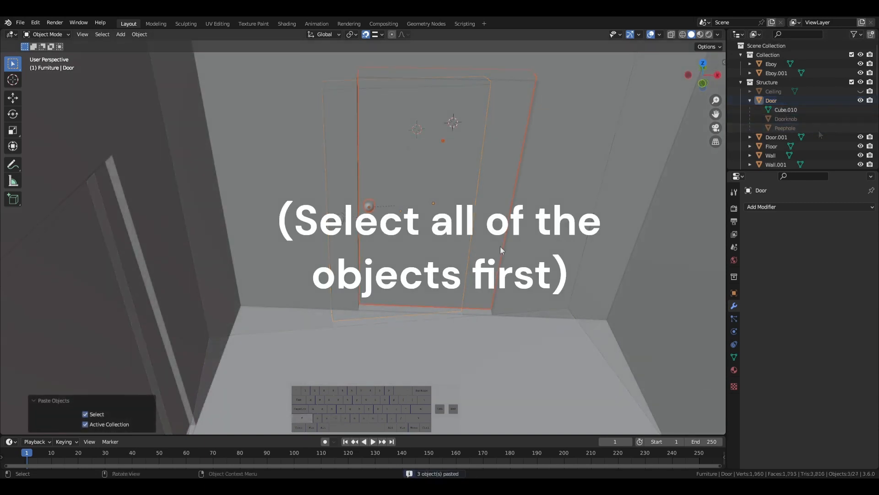
- Move the copied door, doorknob and peephole about -1.995 m along Y into the room
scroll(499, 247, down, 4)
scroll(449, 303, up, 2)
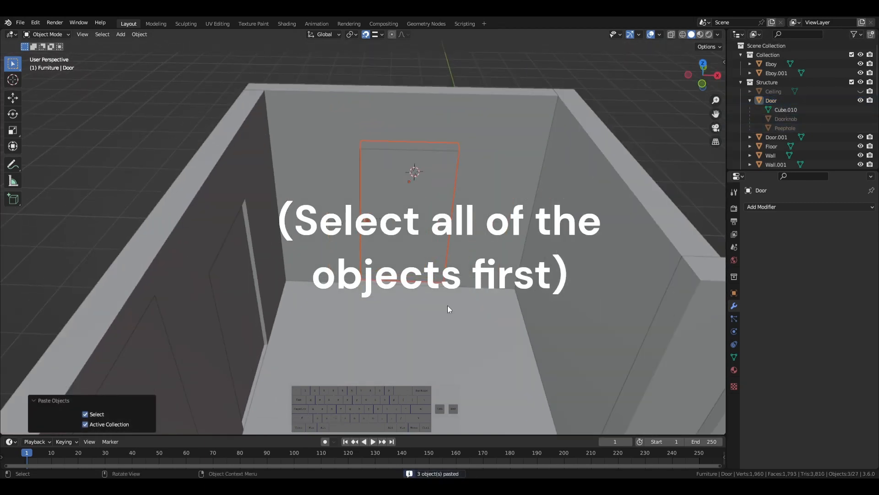
key(g)
key(y)
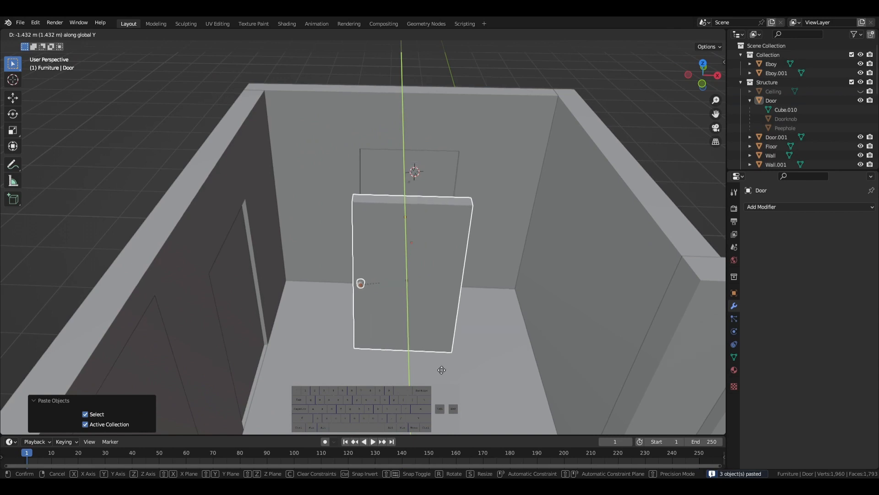
click(525, 367)
- Rotate the copied door assembly 90° around the Z axis
key(r)
key(z)
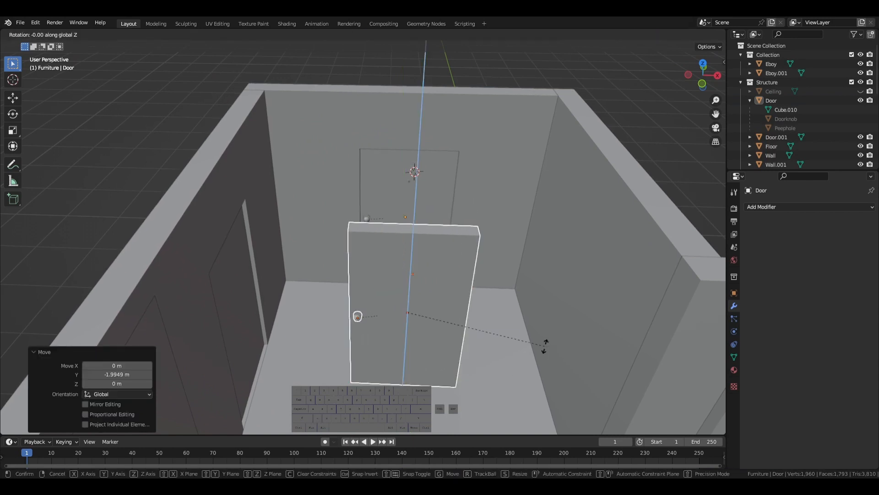
click(435, 234)
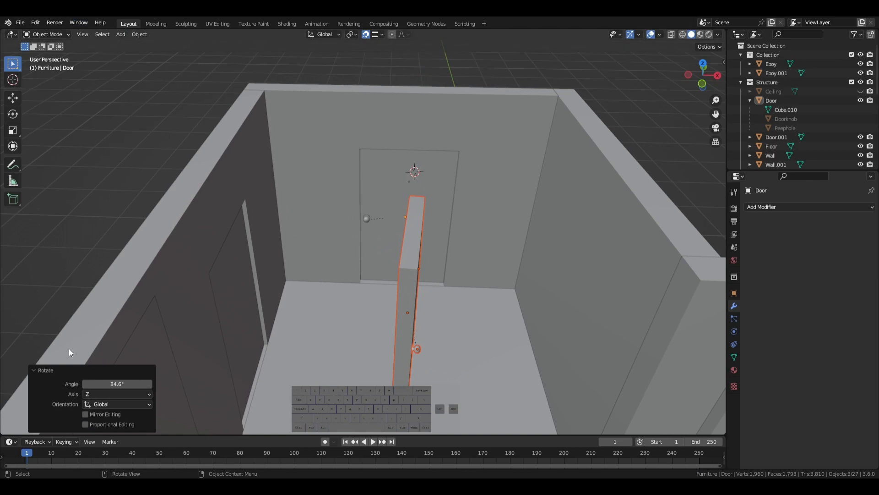
click(124, 383)
key(Return)
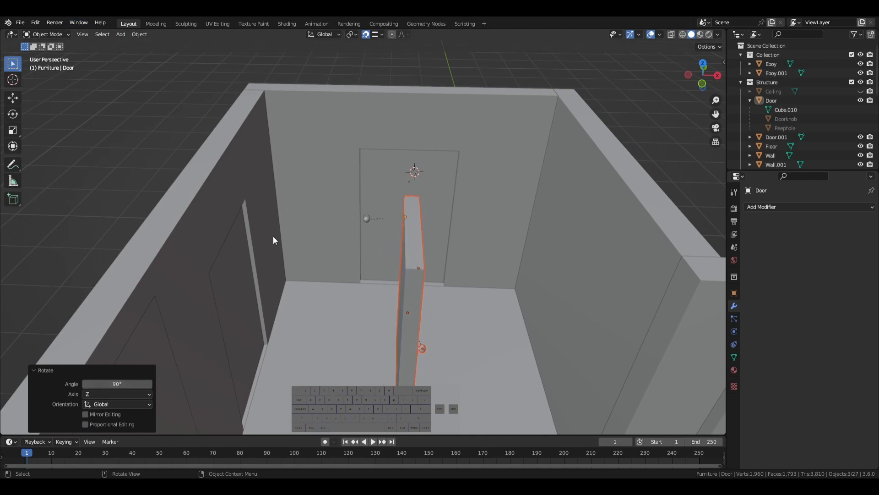
- Set the transform pivot point to Individual Origins
click(351, 35)
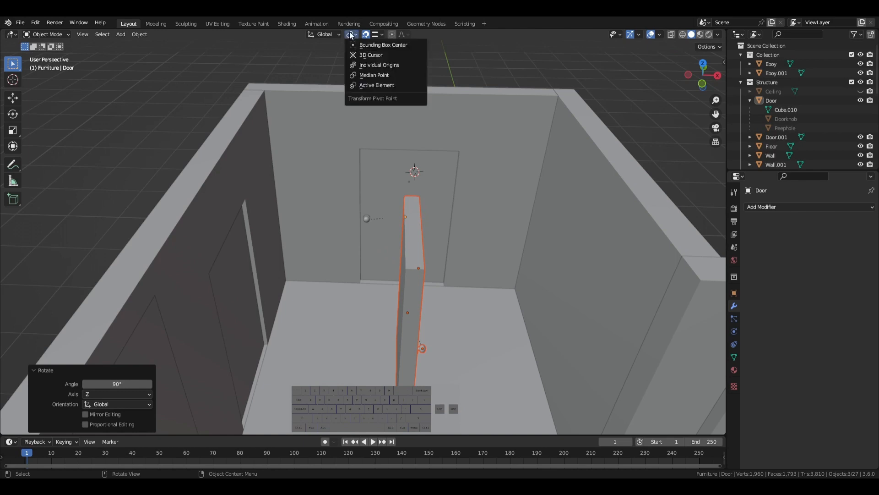
click(387, 66)
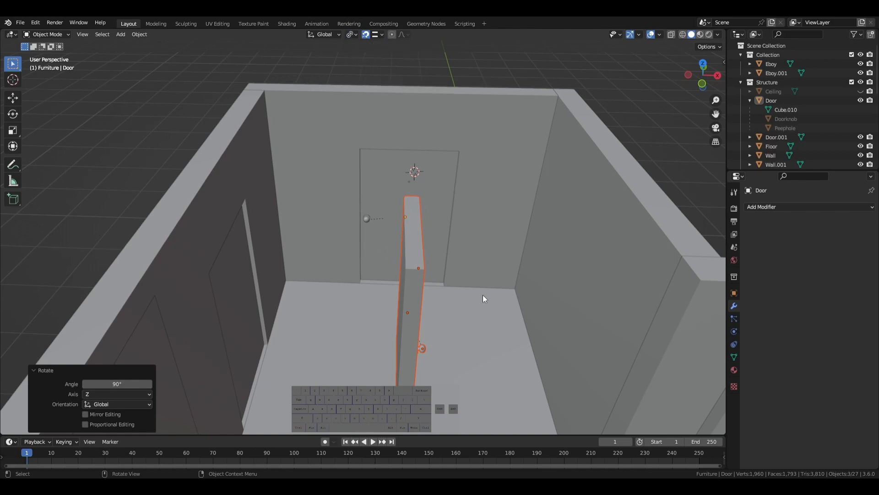
- Try to rotate the copied door, doorknob and peephole about -175° around the Z axis
key(r)
key(z)
click(309, 341)
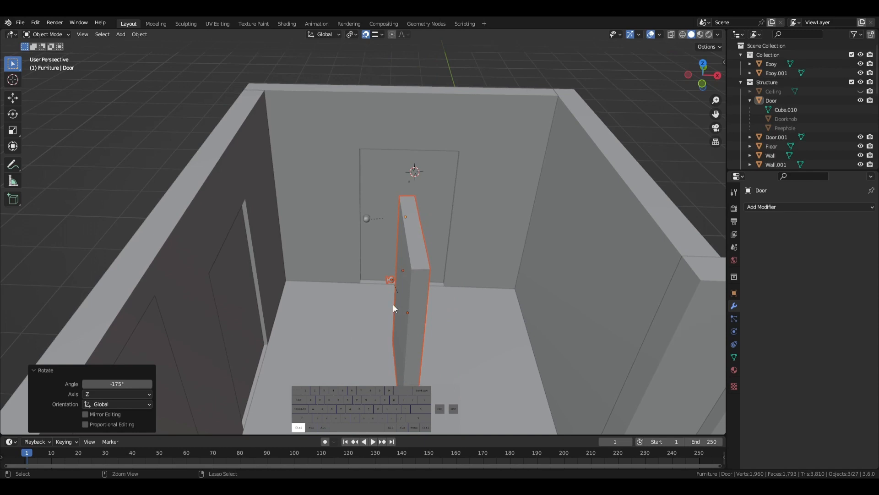
key(r)
key(z)
- Delete the old plain door filling the side wall's doorway
middle_drag(445, 297, 389, 281)
click(282, 264)
middle_drag(282, 265, 359, 282)
key(Delete)
- Move the copied door along Y and about -1.975 m along X so it fits into the side wall's doorway
click(341, 325)
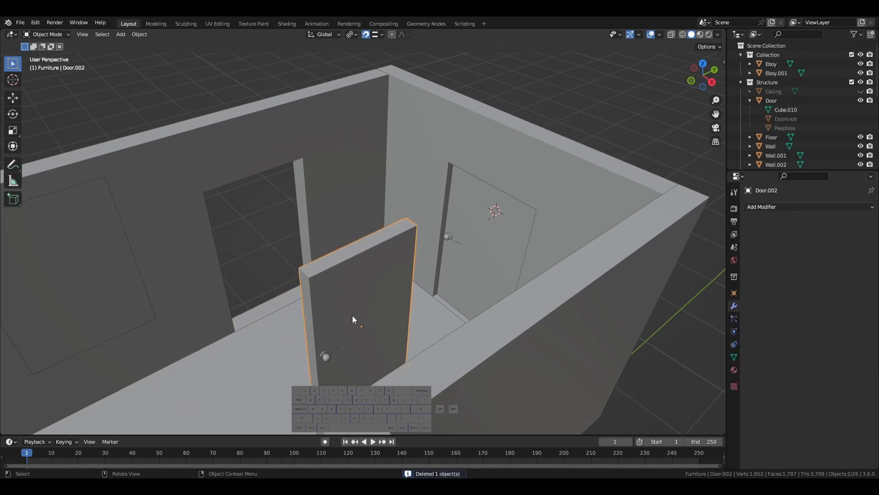
middle_drag(353, 315, 298, 317)
key(g)
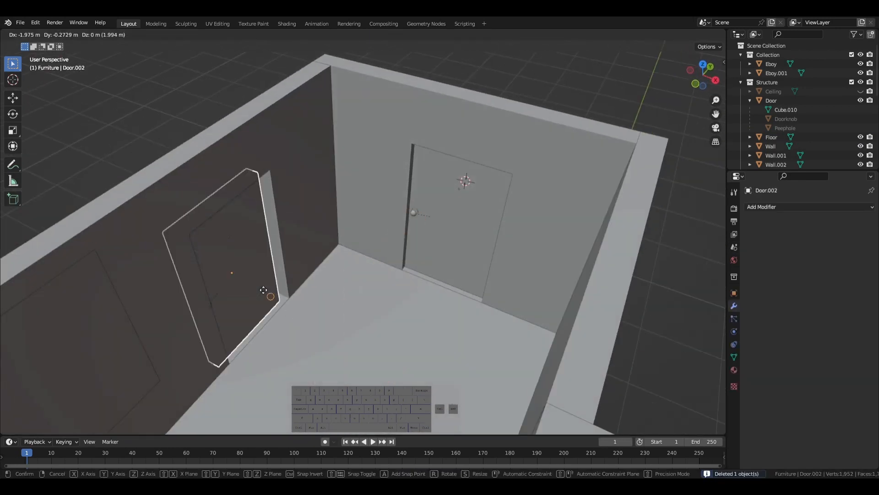
key(y)
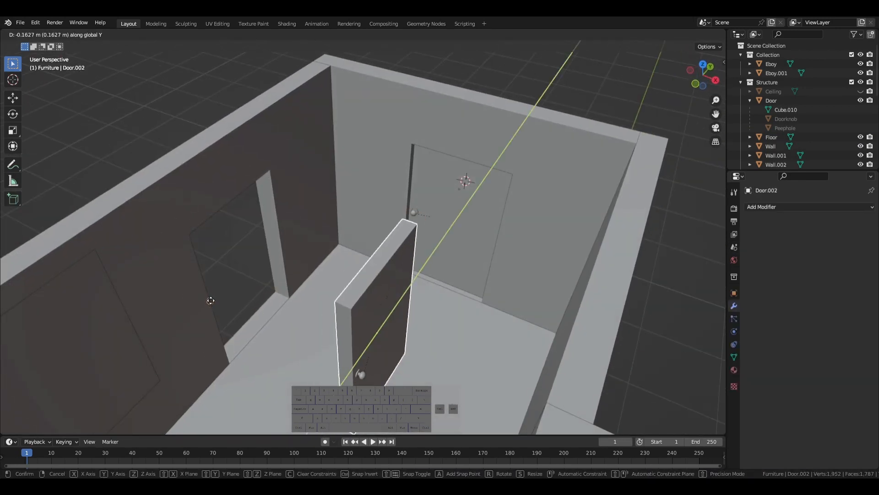
click(271, 304)
key(g)
key(x)
click(271, 304)
middle_drag(271, 303, 235, 299)
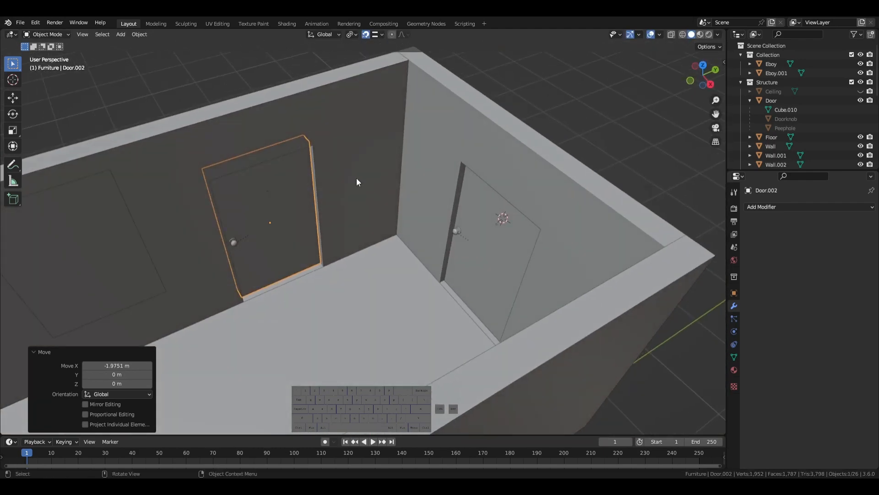
click(561, 123)
middle_drag(453, 227, 453, 204)
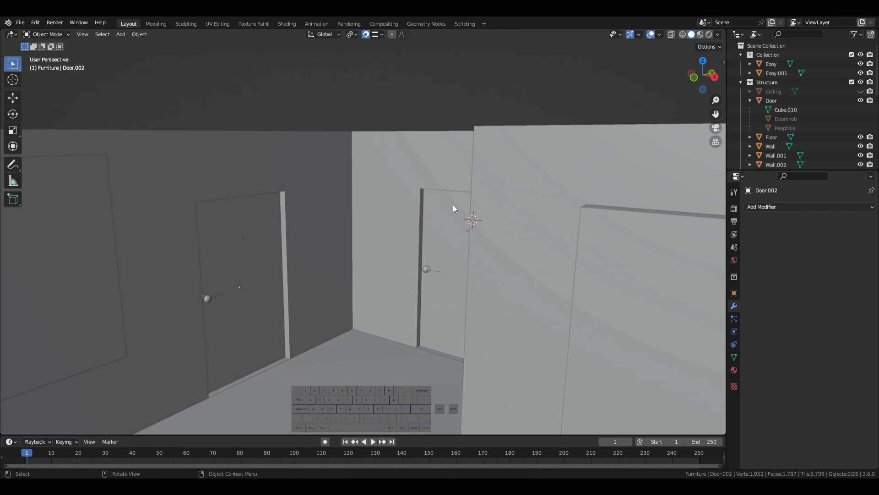
- Delete the peephole from the side wall's door and save the file
click(232, 238)
click(243, 238)
key(Delete)
middle_drag(243, 238, 284, 271)
key(ctrl+s)
- Add a 1.5 m cube at the 3D cursor and scale it uniformly to about 0.060
key(shift+a)
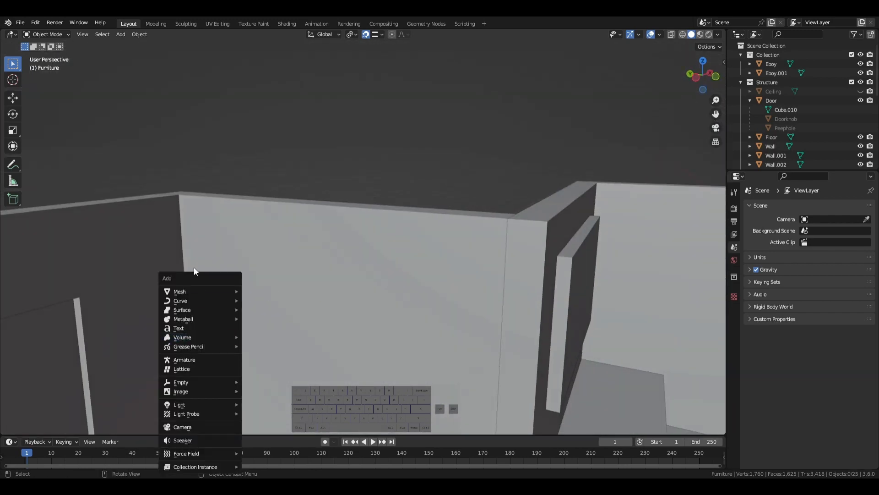
mouse_move(201, 290)
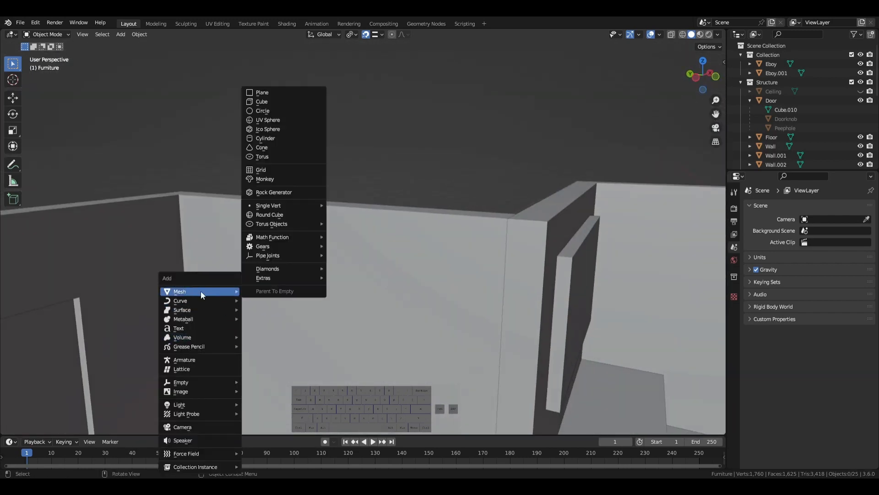
click(269, 101)
middle_drag(269, 101, 564, 312)
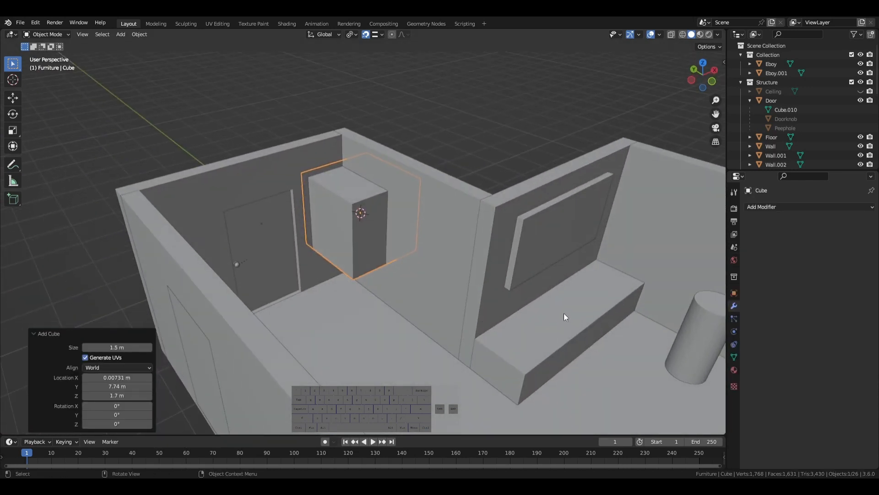
key(s)
click(372, 215)
scroll(385, 210, up, 3)
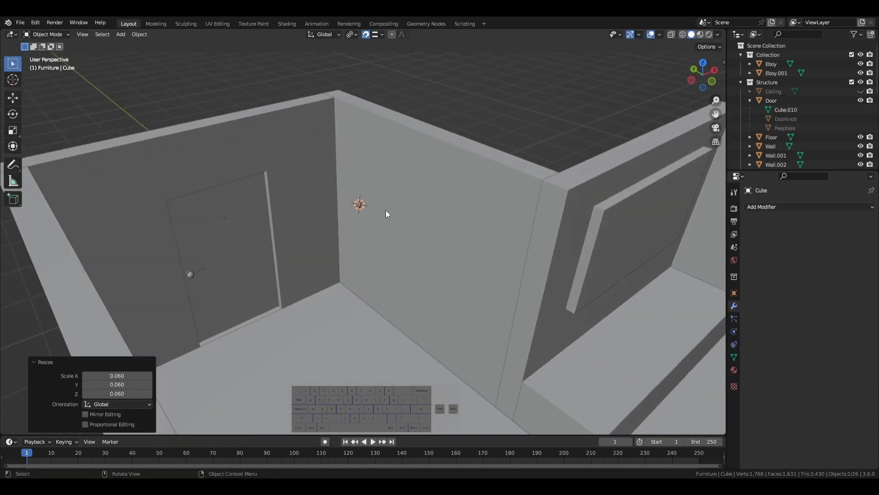
- Move the small cube along X out of the wall so that it sits against the wall's room-side surface
key(KP_Decimal)
scroll(389, 213, down, 8)
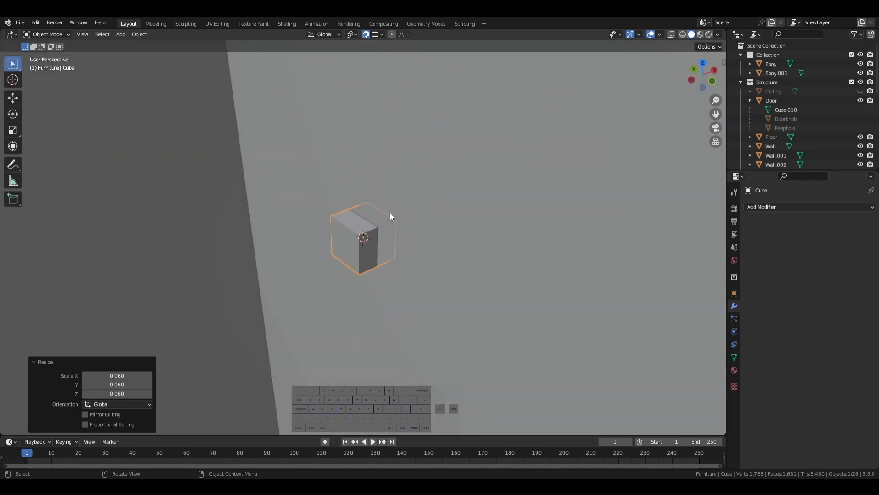
key(g)
key(y)
click(370, 247)
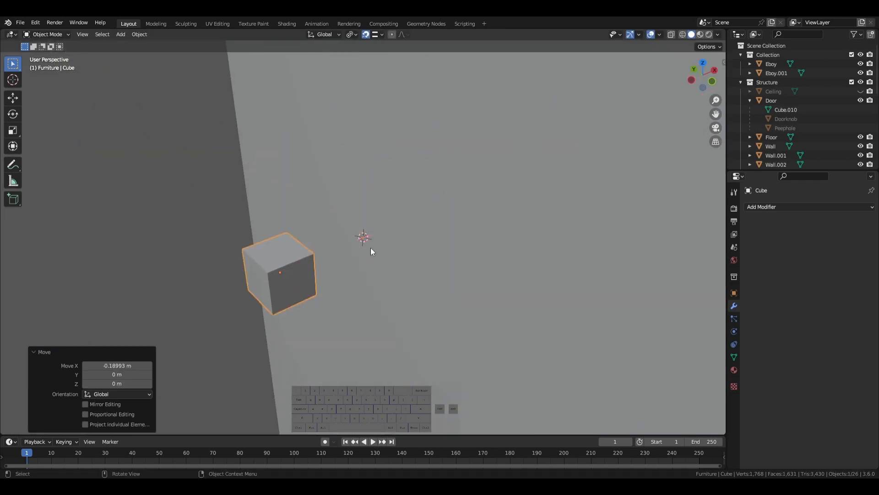
key(g)
key(x)
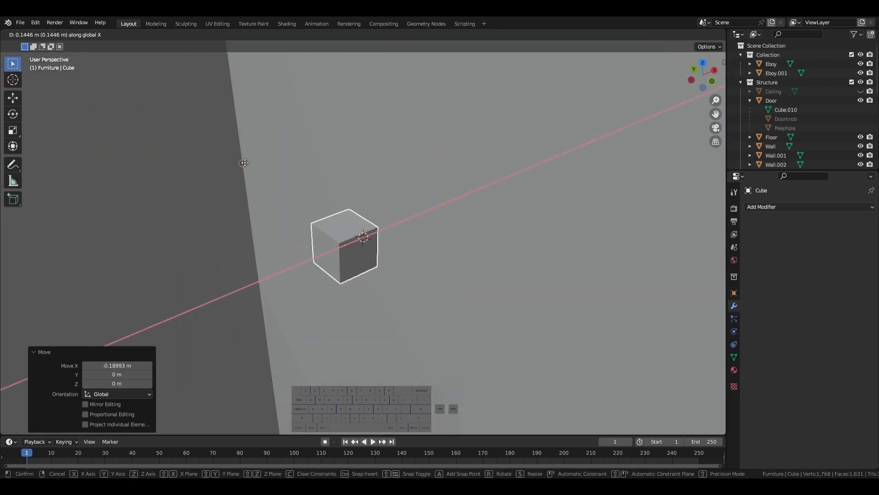
click(245, 162)
- Thin the cube in Edit Mode by moving its room-facing face along X towards the wall
key(Tab)
click(325, 257)
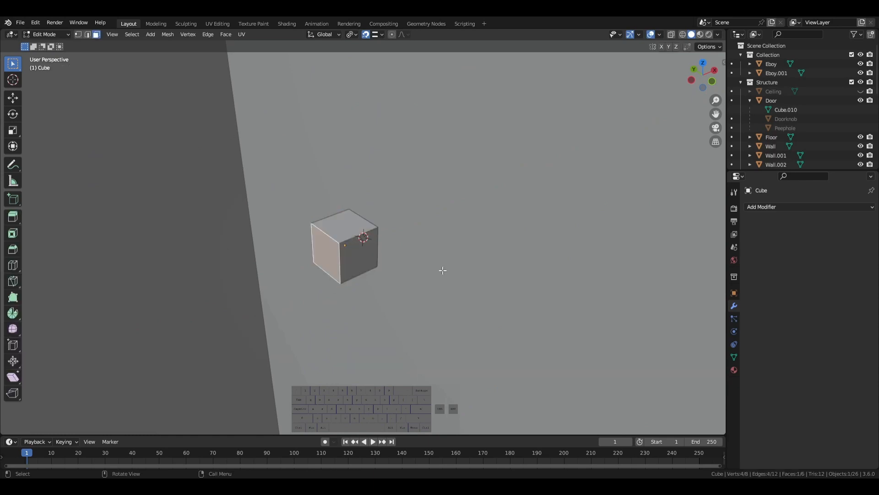
key(g)
key(x)
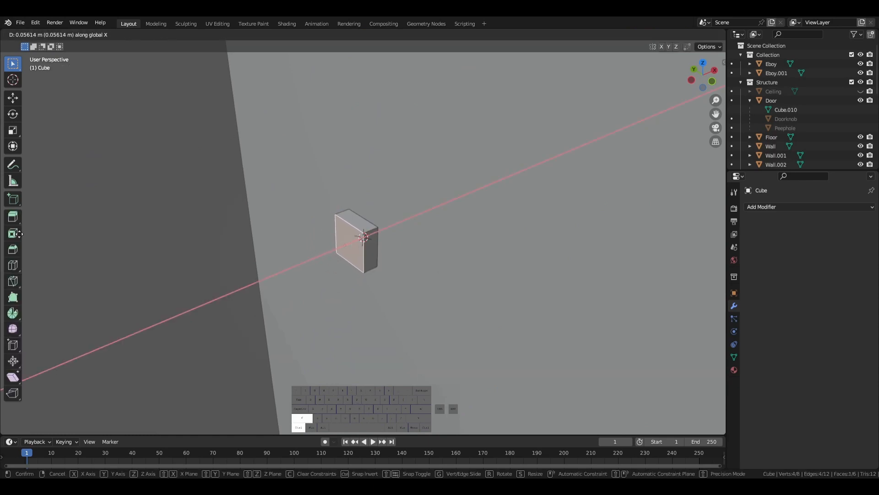
click(65, 244)
- Stretch the thinned cube into a long bar by moving its end face about -0.256 m along Y
click(372, 249)
key(g)
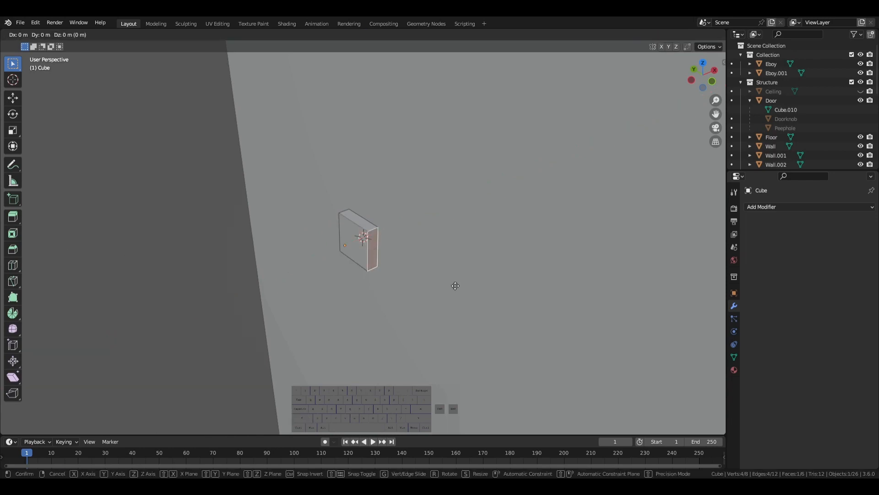
key(y)
click(496, 326)
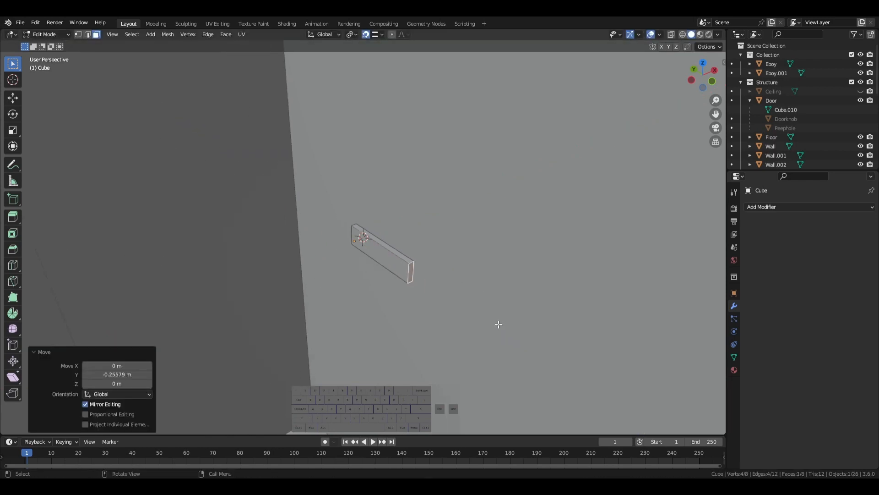
- Finish editing the bar's mesh, return to Object Mode and save the file
middle_drag(496, 325, 408, 334)
scroll(434, 290, up, 4)
middle_drag(433, 290, 381, 262)
click(500, 235)
key(Tab)
scroll(449, 270, down, 5)
scroll(367, 250, up, 8)
key(ctrl+s)
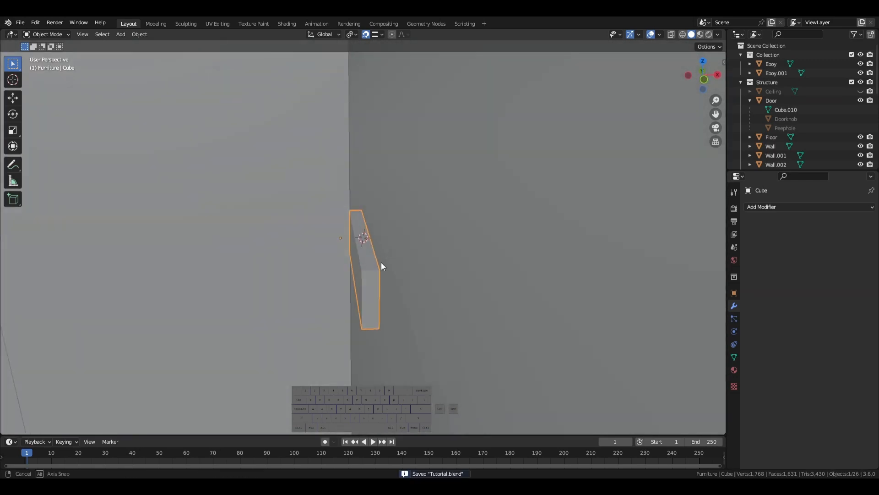
- Try to shift the bar along the X axis relative to the wall
key(g)
key(y)
key(x)
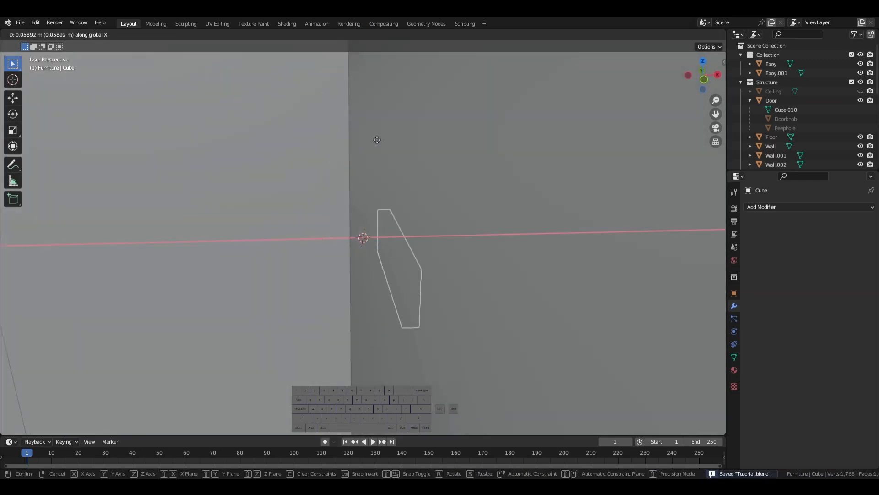
click(345, 133)
- Set the bar's origin to its geometry and apply its scale
middle_drag(346, 133, 433, 242)
right_click(433, 257)
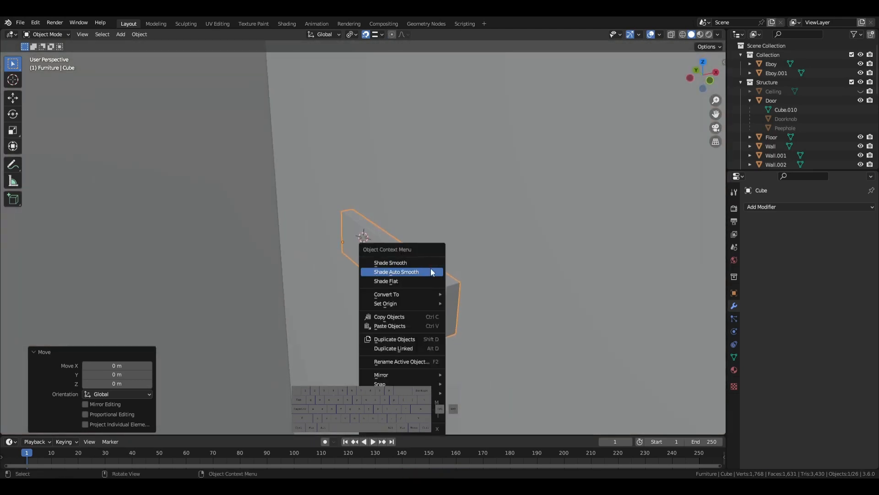
mouse_move(432, 303)
click(471, 313)
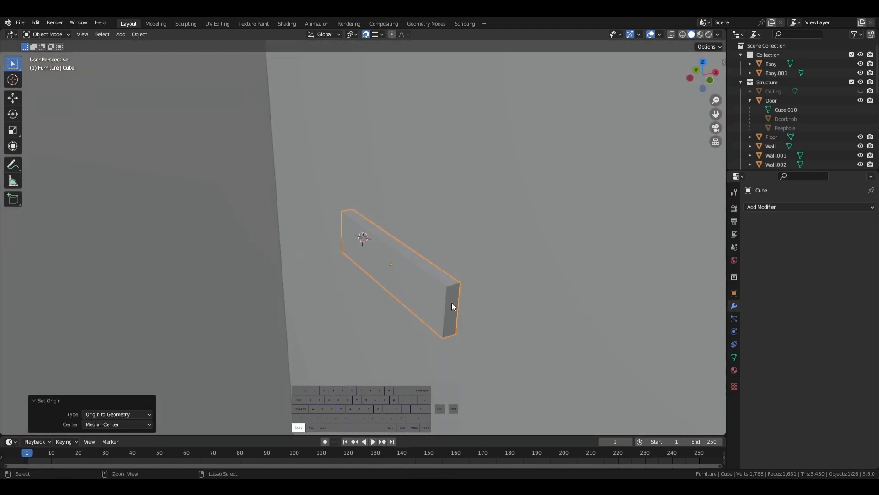
key(ctrl+a)
click(449, 302)
- Apply the scale transform to the copied door in the side wall's doorway
middle_drag(439, 298, 116, 304)
click(391, 285)
key(ctrl+a)
click(410, 287)
click(227, 315)
key(ctrl+a)
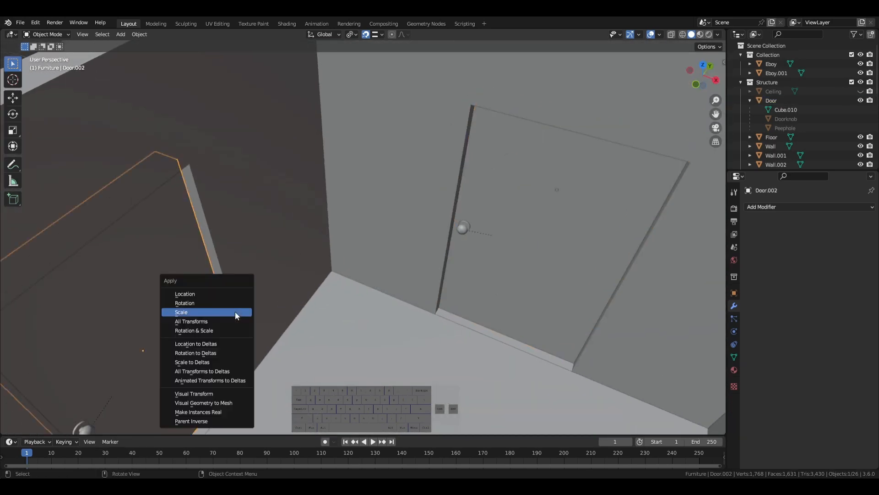
click(235, 310)
middle_drag(235, 311, 729, 333)
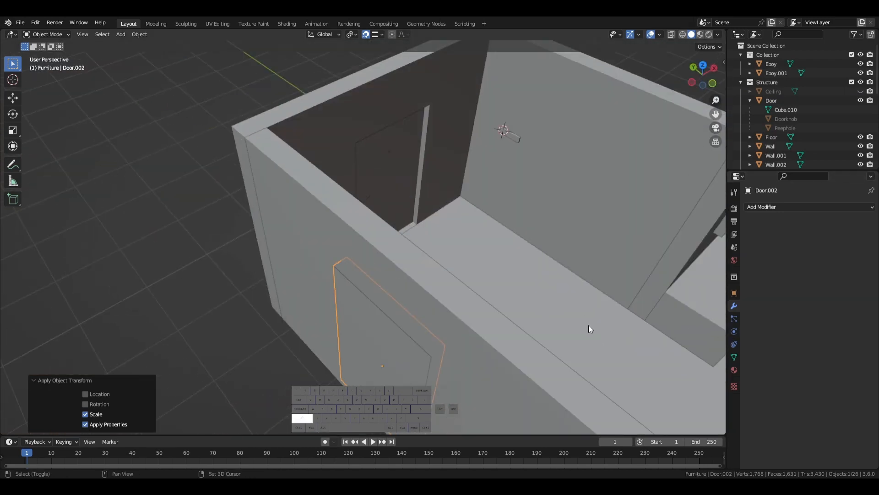
- Add a 32-vertex cylinder at the 3D cursor beside the wall bar and scale it uniformly to about 0.062
middle_drag(588, 325, 218, 213)
click(219, 213)
click(211, 209)
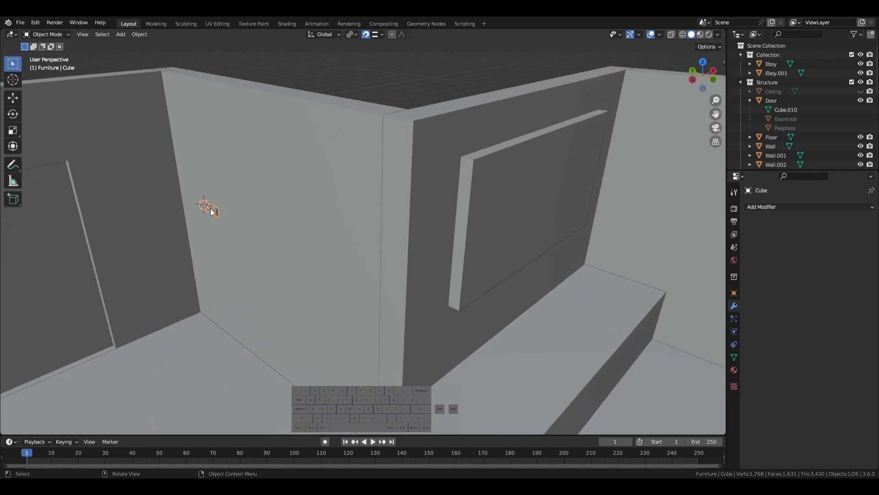
key(KP_Decimal)
key(shift+a)
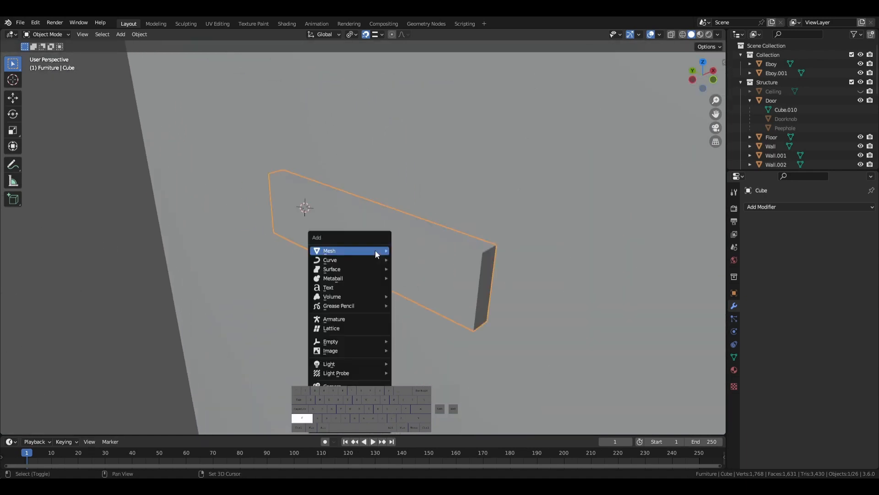
mouse_move(375, 250)
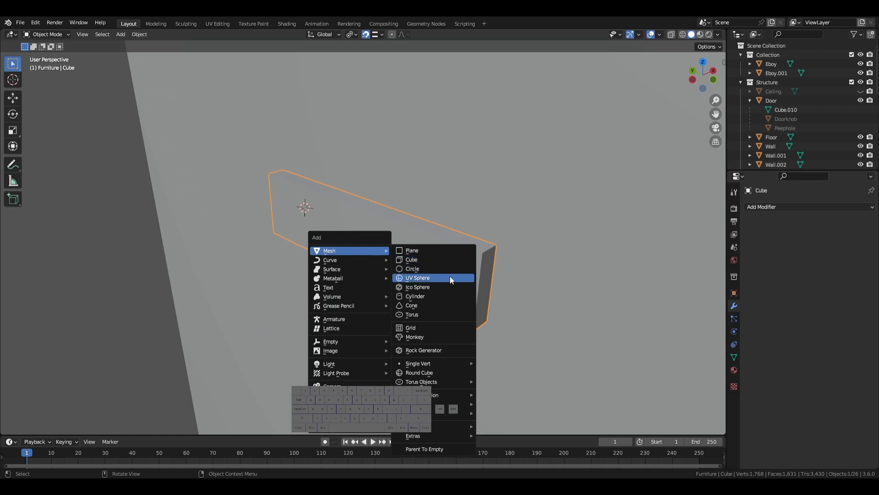
click(452, 296)
key(s)
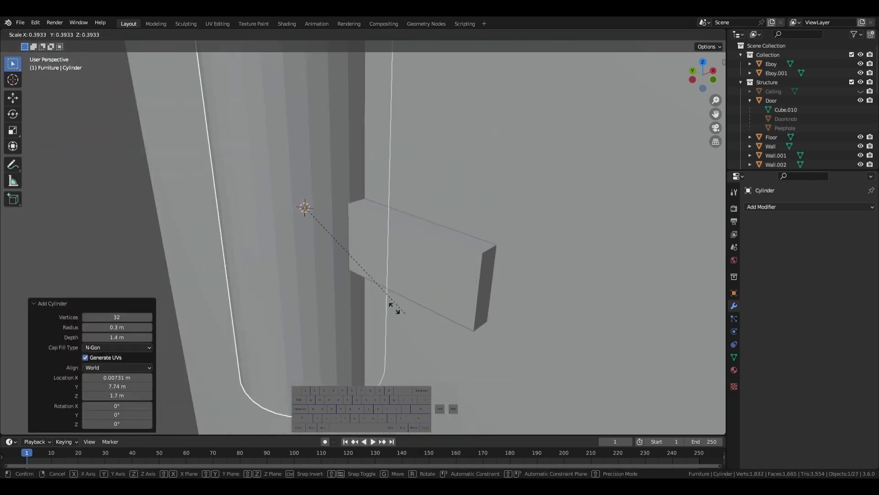
click(298, 226)
- Rotate the small cylinder 90° around the Y axis so it lies perpendicular to the bar
key(r)
key(y)
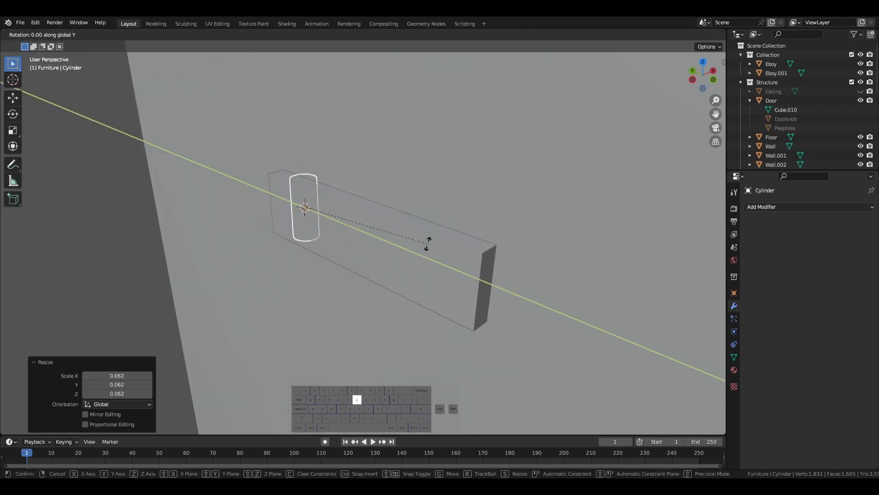
click(209, 283)
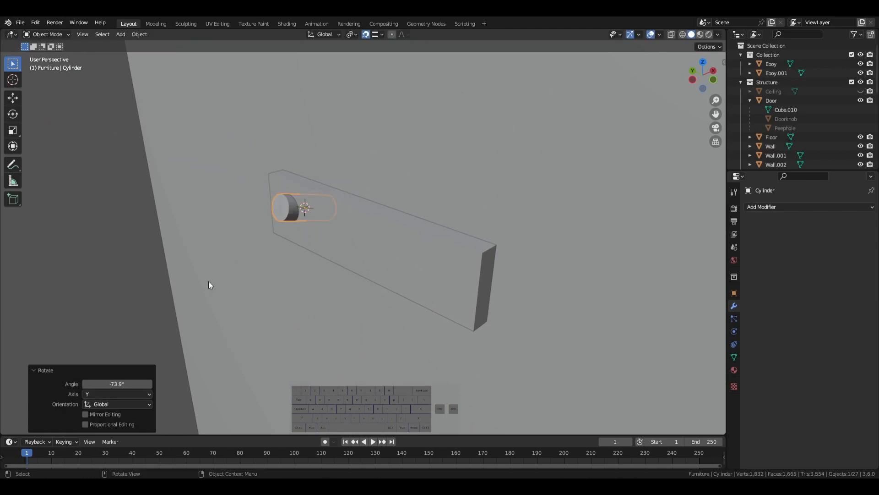
click(135, 383)
text(90)
key(Return)
- Move the cylinder along the X axis so it protrudes from the bar's room-facing side
key(g)
key(y)
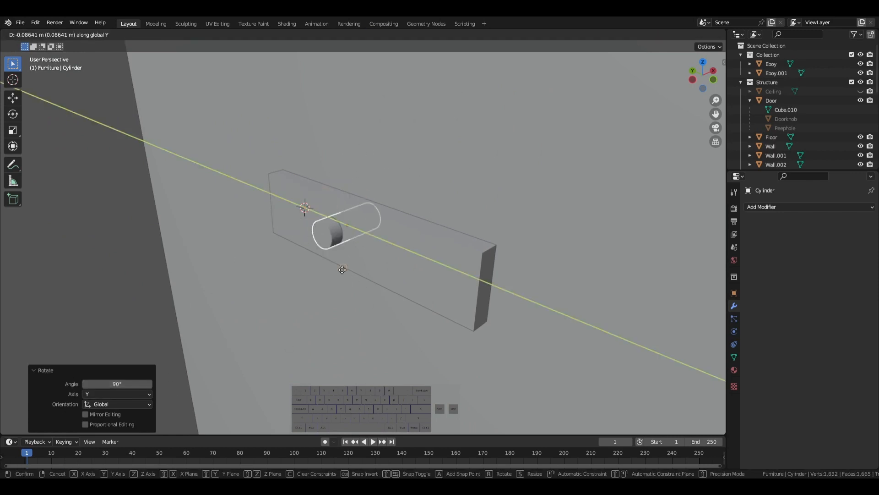
key(x)
click(187, 303)
key(g)
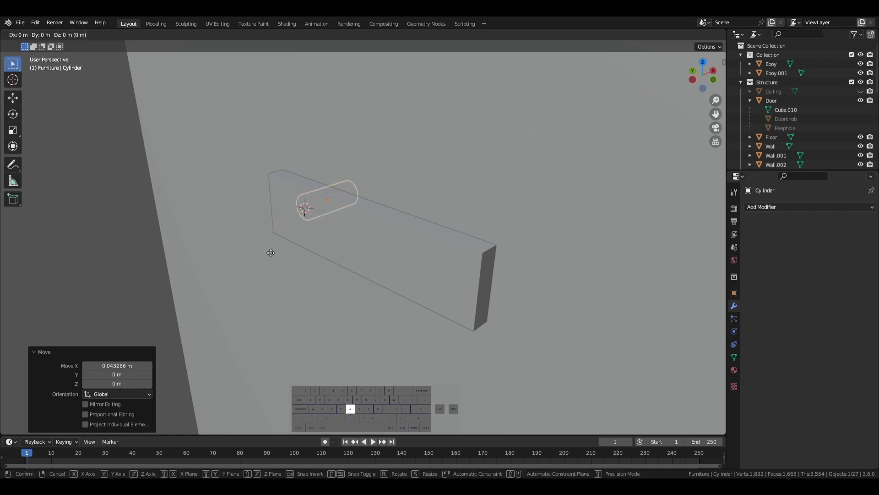
key(x)
click(167, 275)
key(g)
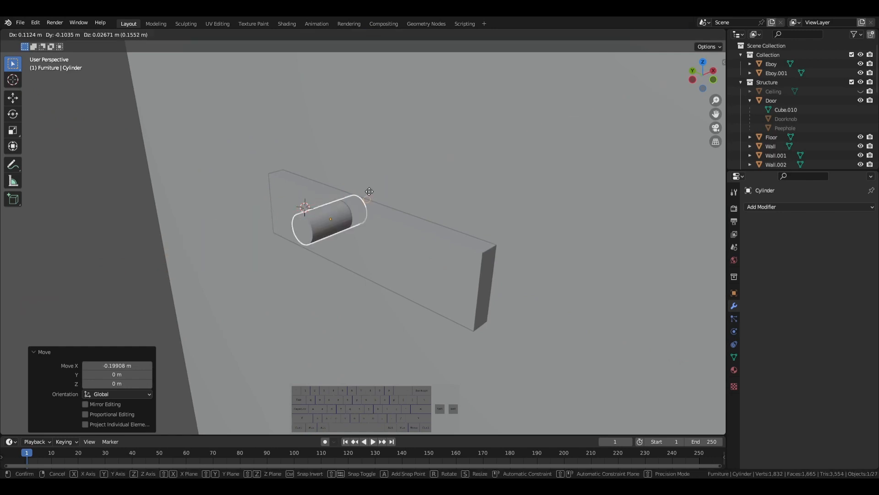
key(x)
click(295, 187)
- Shorten the cylindrical peg by moving its end face along the X axis in edit mode
middle_drag(296, 187, 247, 227)
key(Tab)
click(243, 231)
key(g)
key(x)
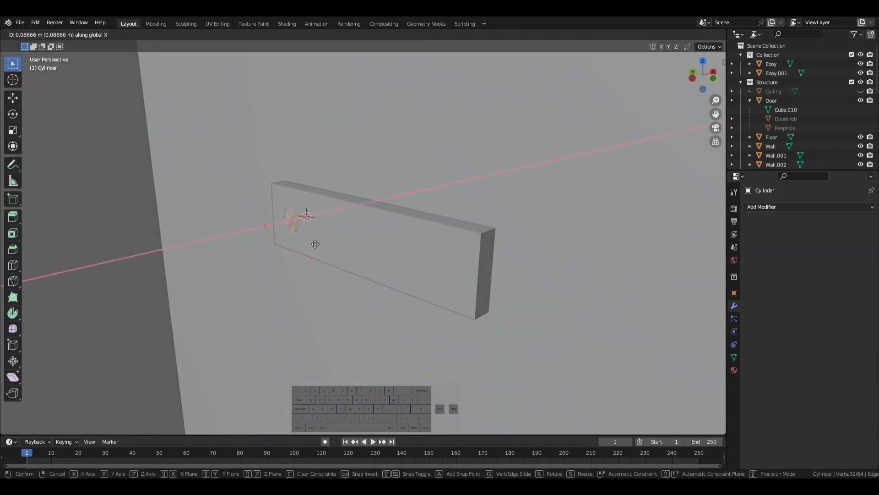
click(618, 216)
- Scale the peg uniformly to 0.749 and move it along the X axis up against the wall bar
key(Tab)
key(s)
click(563, 283)
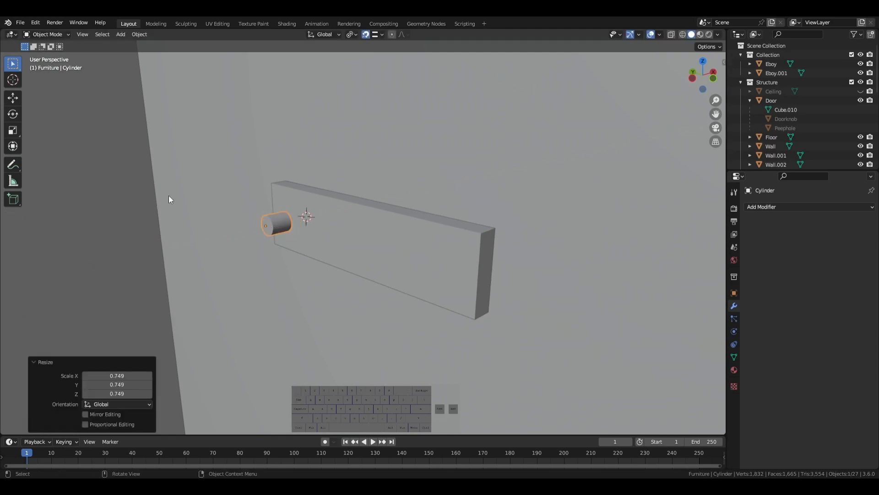
key(g)
key(x)
click(317, 268)
middle_drag(317, 267, 320, 330)
key(Tab)
scroll(323, 331, up, 5)
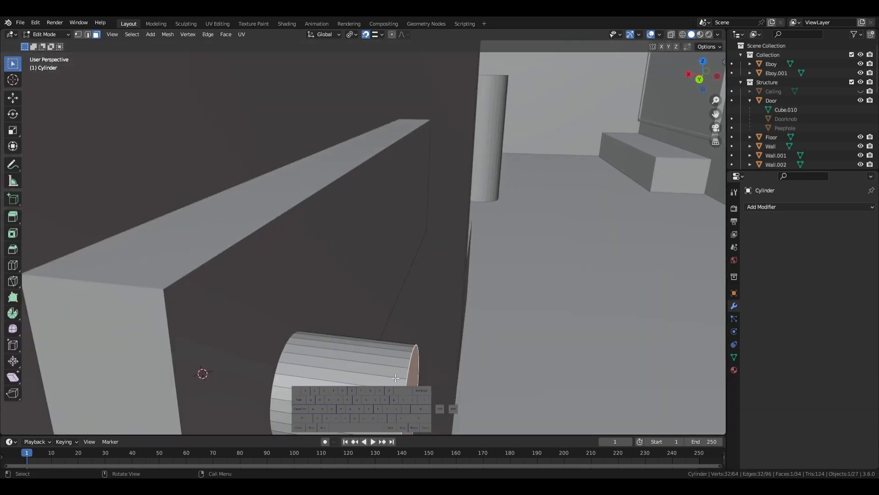
key(Tab)
mouse_move(456, 378)
middle_down()
mouse_move(474, 385)
mouse_move(439, 375)
middle_up()
scroll(435, 373, down, 3)
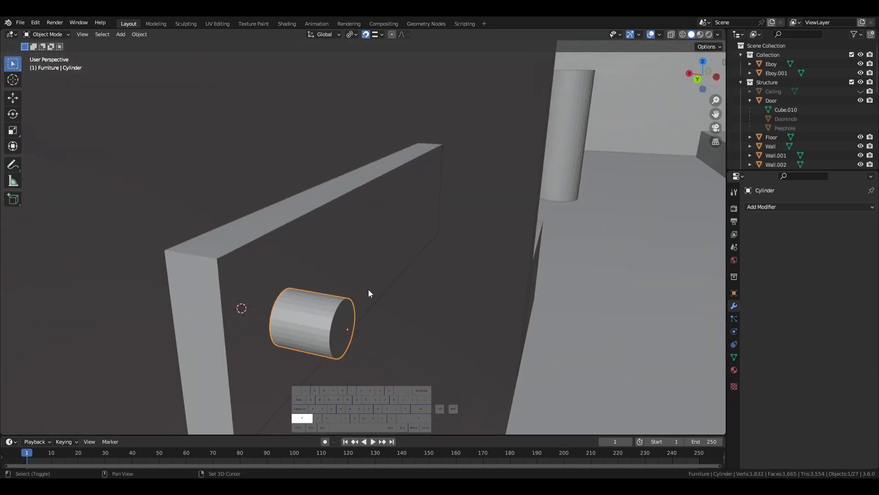
- Add a cube at the 3D cursor and scale it down uniformly to 0.040, followed by a further 0.290
key(shift+a)
mouse_move(369, 292)
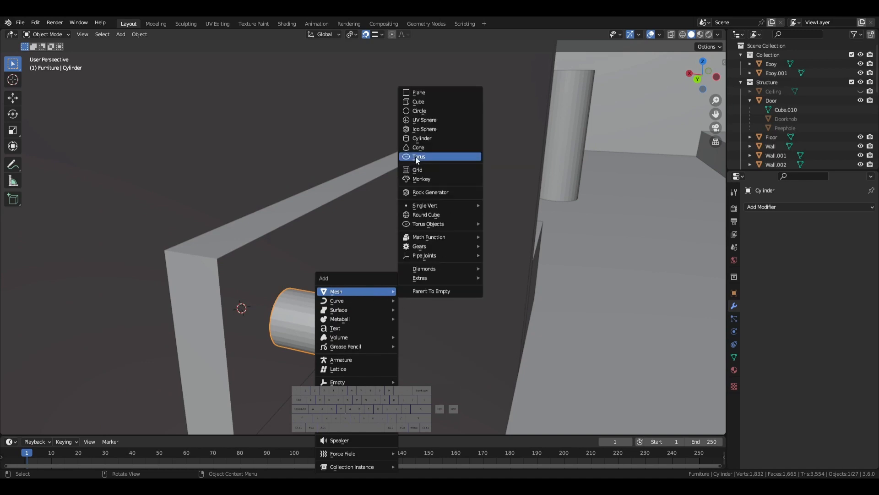
click(423, 104)
middle_drag(418, 281, 373, 286)
scroll(348, 291, down, 14)
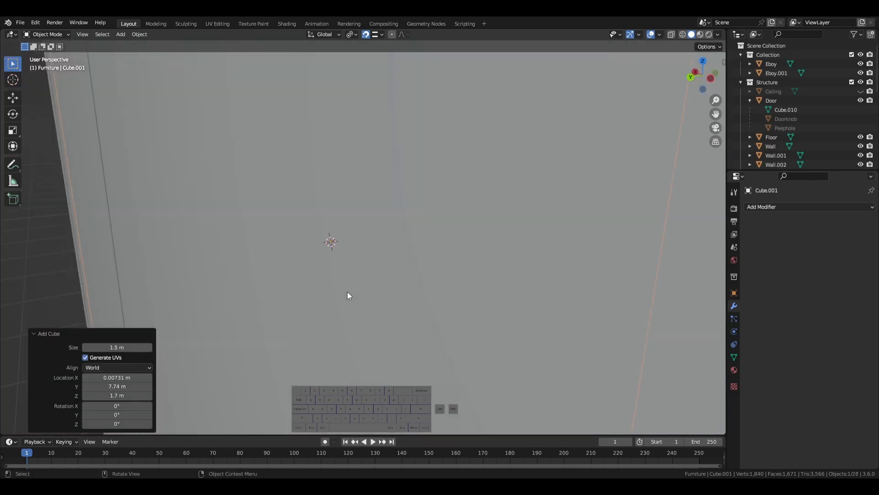
key(s)
click(359, 240)
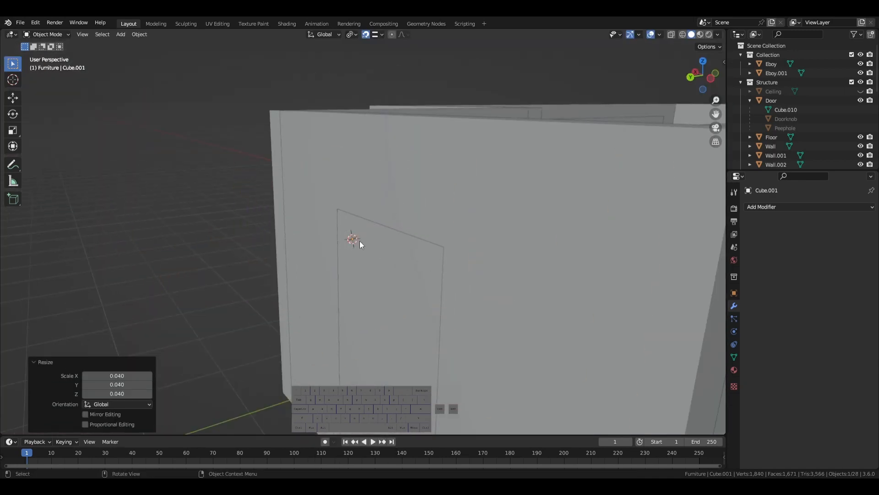
scroll(359, 240, up, 3)
middle_drag(359, 241, 493, 345)
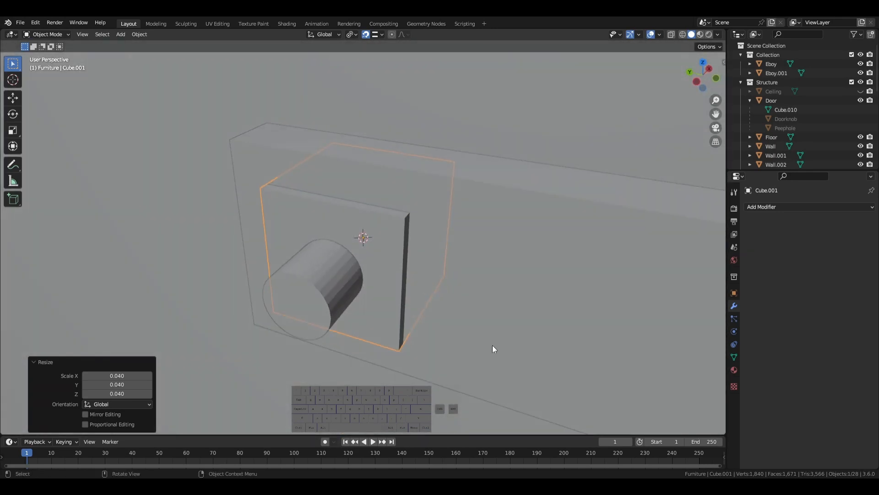
key(s)
click(394, 269)
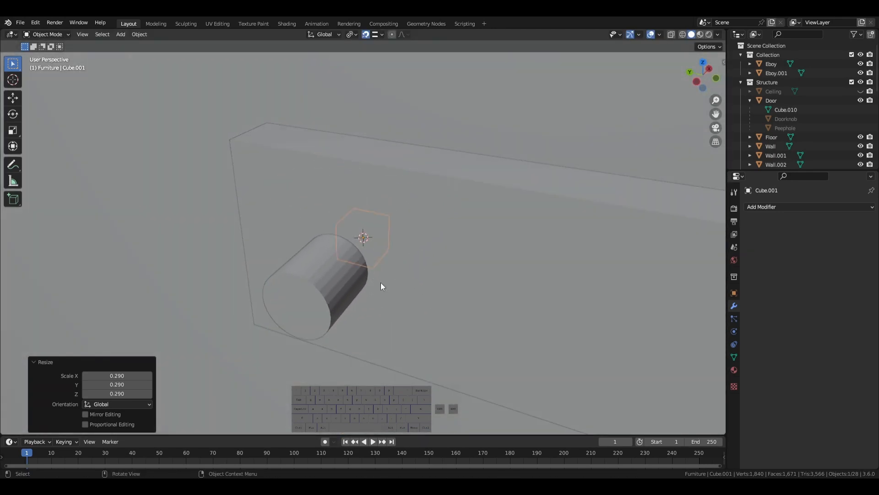
- Move the small cube above the peg and flatten it along the X axis to 0.118
key(g)
click(389, 327)
key(g)
key(z)
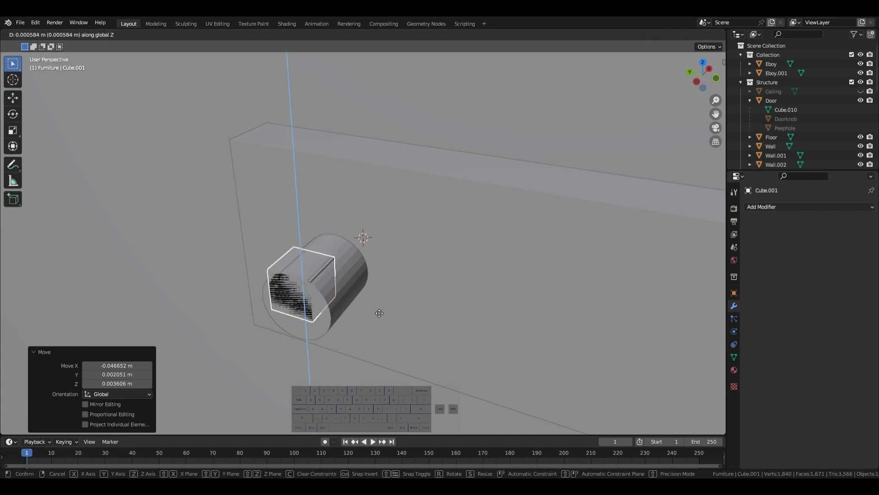
click(434, 272)
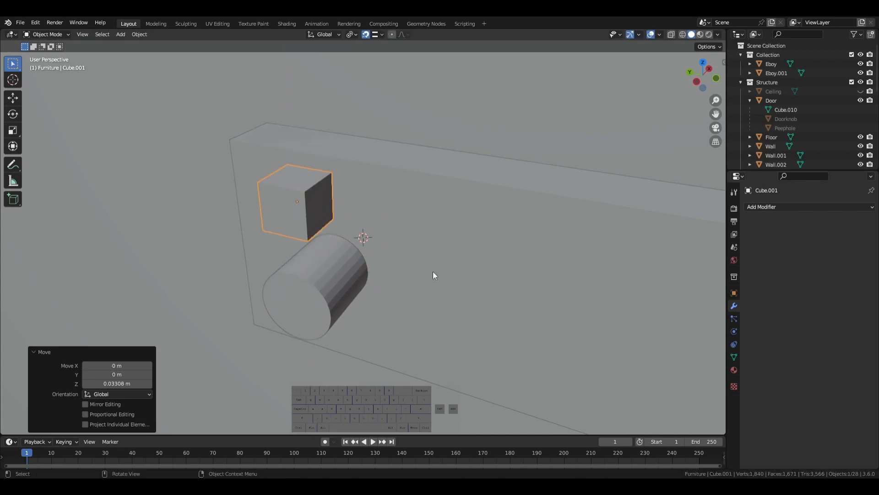
key(s)
key(x)
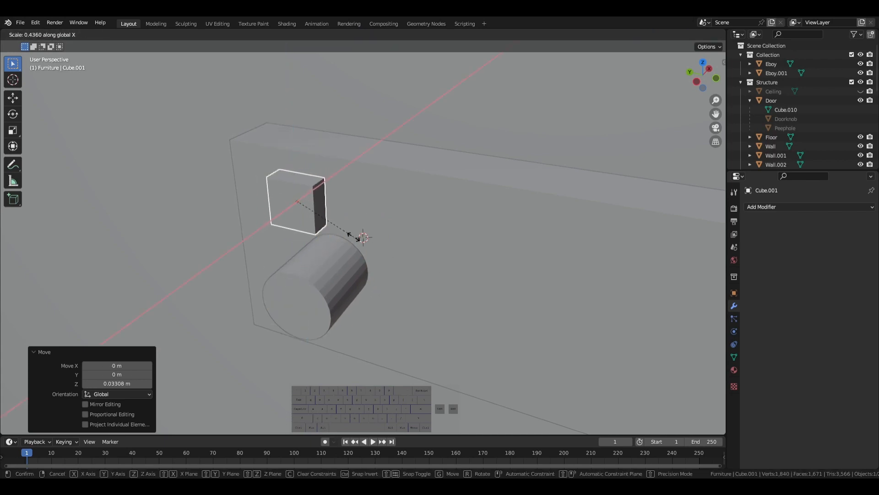
click(311, 212)
- Centre the thin plate over the peg along the Y axis and lower it along Z to the peg's upper side
middle_drag(365, 247, 423, 276)
key(g)
key(y)
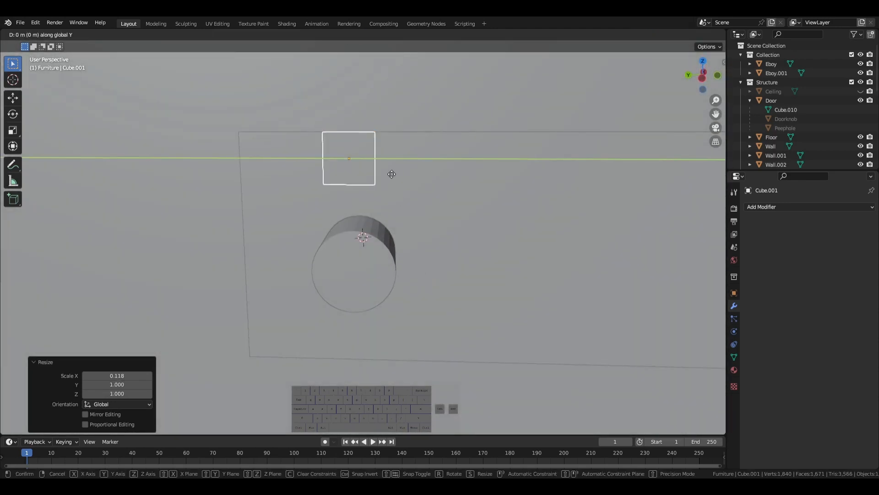
click(441, 186)
key(g)
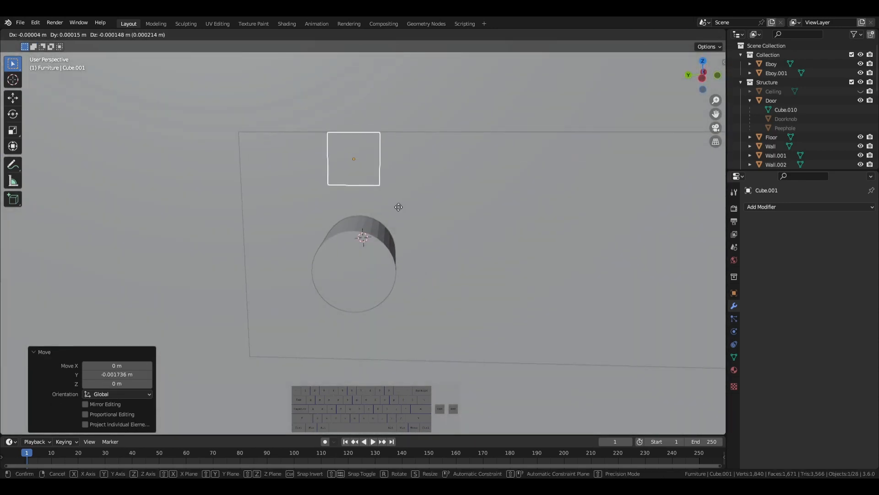
key(x)
key(z)
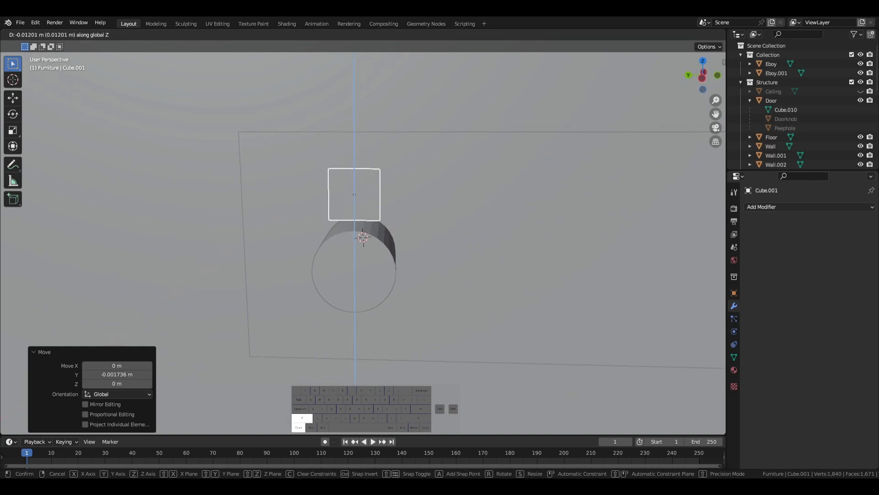
ctrl+shift+click(440, 186)
- Scale the plate to 2.252 along the Y axis and lower it about 0.0033 m into the peg
middle_drag(440, 186, 450, 188)
key(s)
key(y)
click(532, 186)
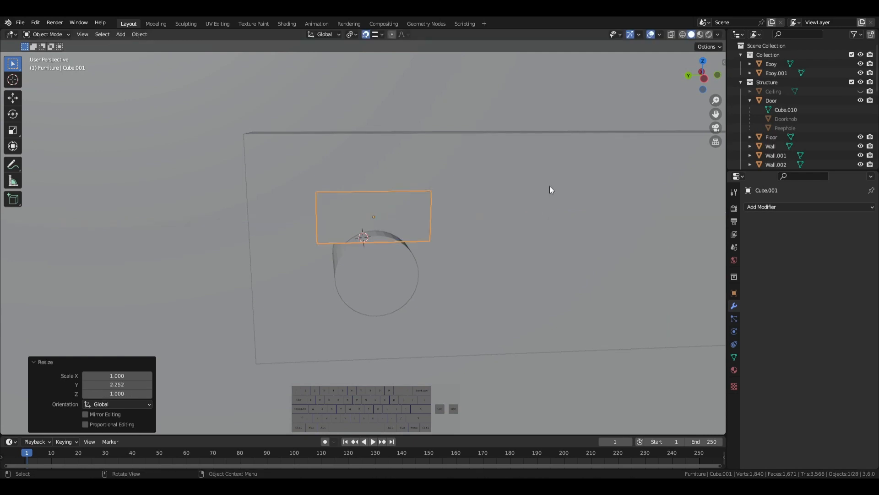
middle_drag(551, 191, 345, 263)
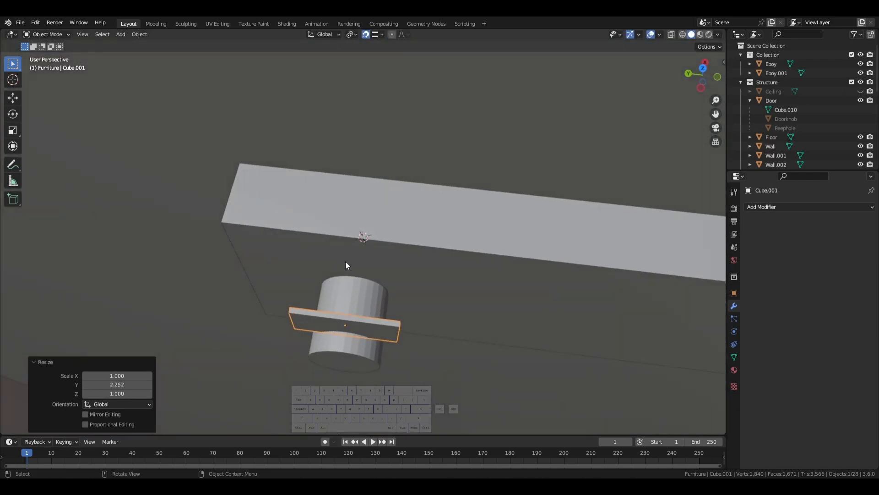
click(361, 306)
middle_drag(367, 294, 394, 316)
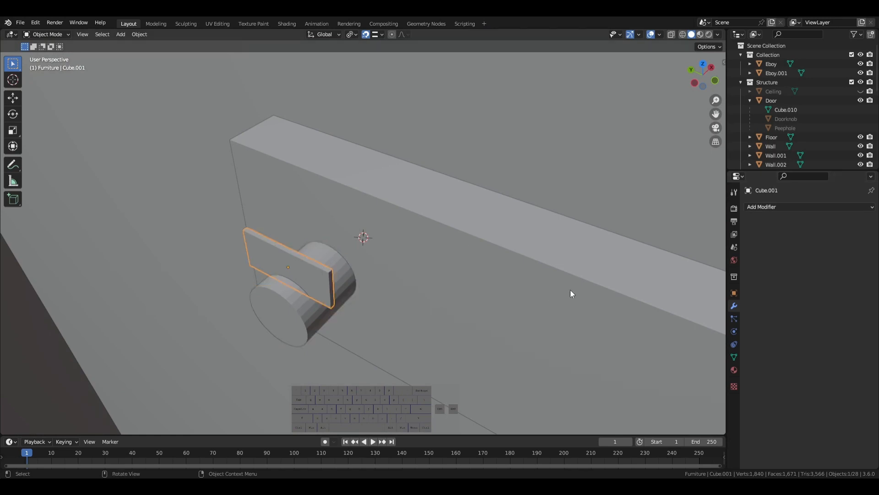
key(g)
key(z)
click(527, 366)
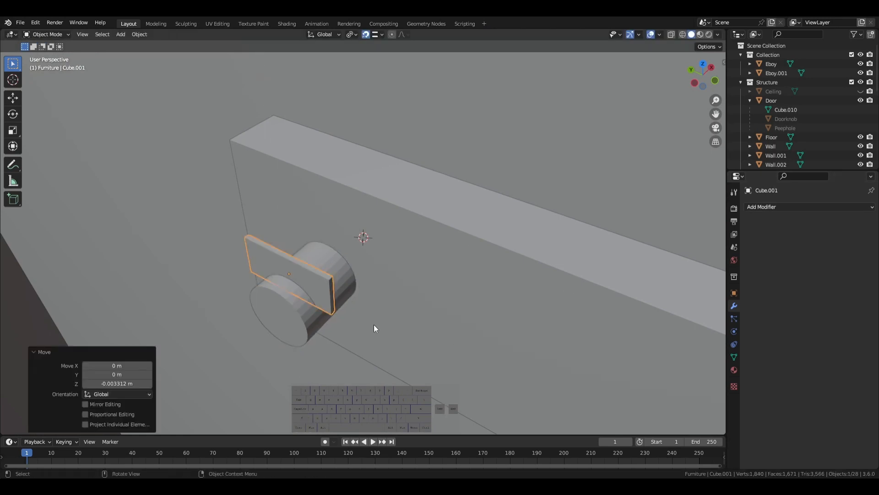
- Add a Boolean modifier set to Difference to the peg, with the thin plate as its object
click(324, 266)
click(774, 207)
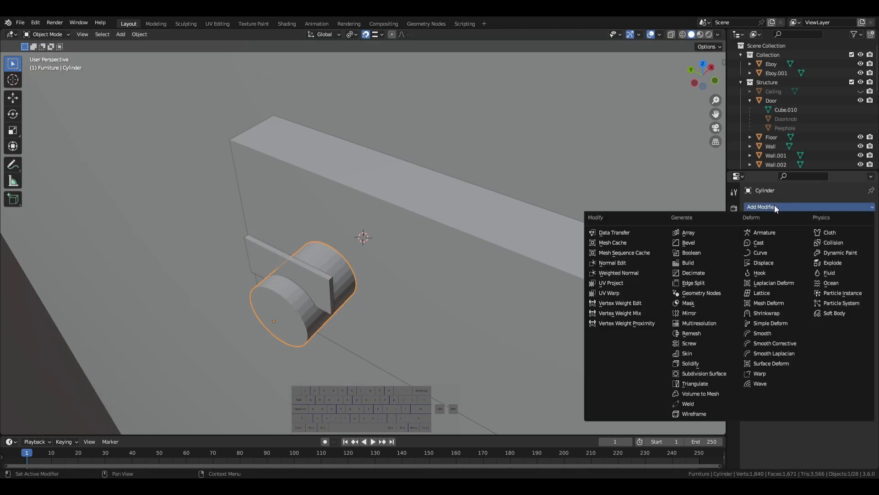
click(691, 253)
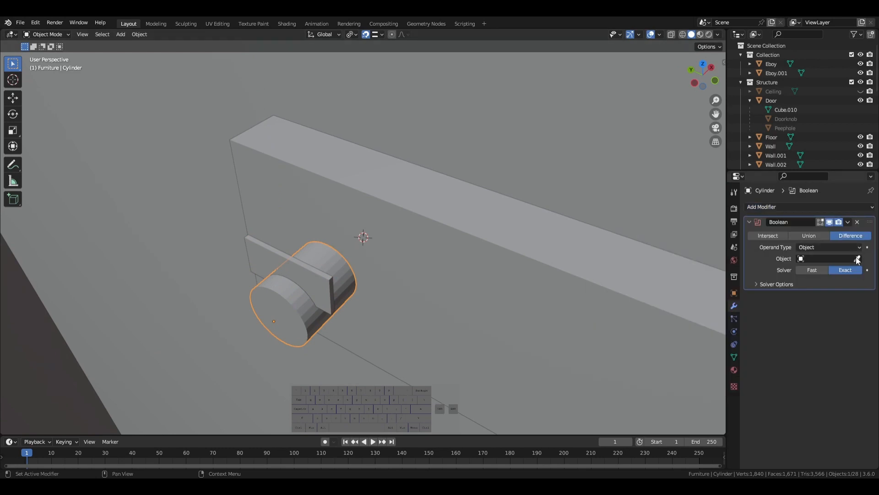
click(315, 284)
key(h)
key(ctrl+z)
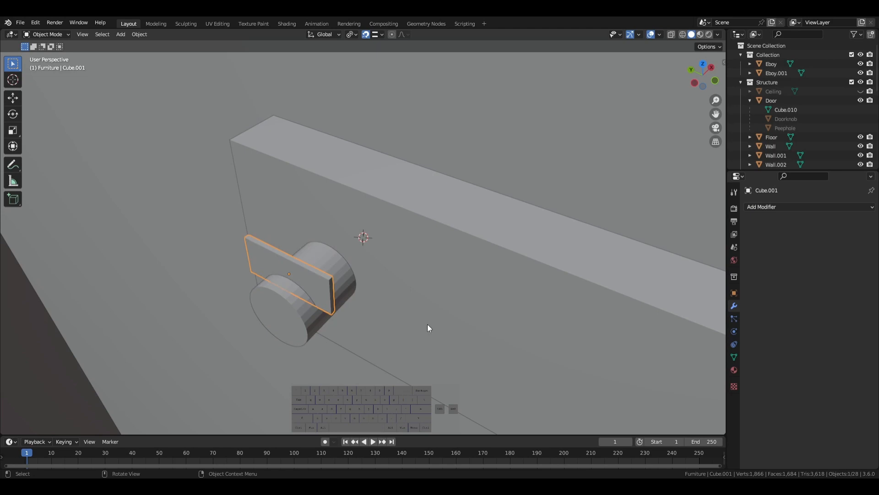
- Thicken the cutting plate along the X axis to widen the groove in the peg
click(333, 265)
click(312, 291)
key(s)
key(x)
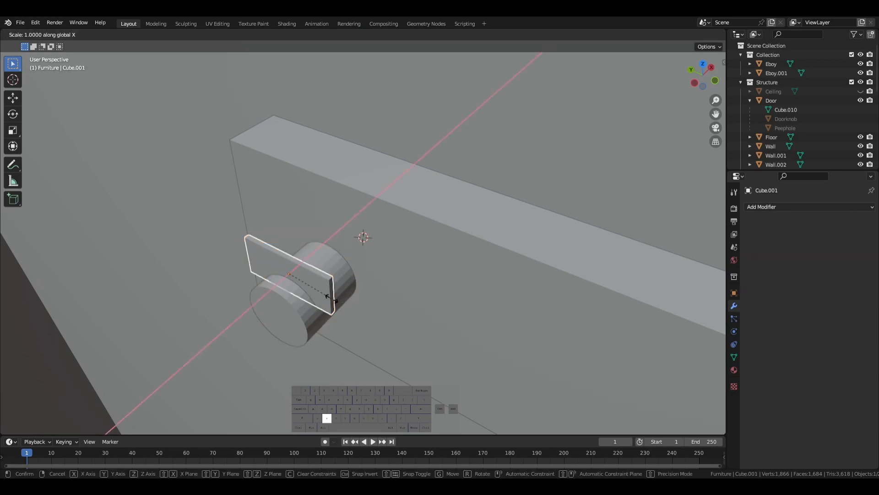
click(365, 298)
click(330, 268)
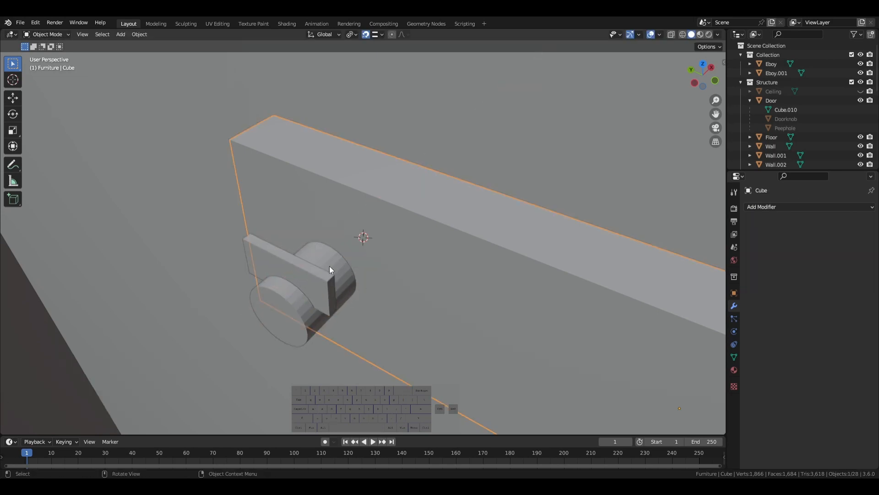
click(303, 263)
mouse_move(428, 357)
middle_down()
mouse_move(381, 355)
mouse_move(428, 361)
middle_up()
key(ctrl+z)
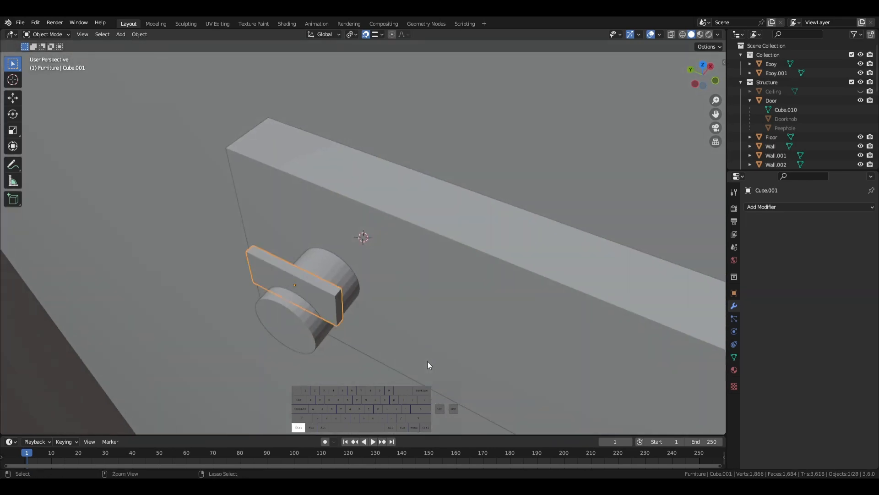
- Apply the peg's Boolean modifier and delete the cutting plate
click(320, 266)
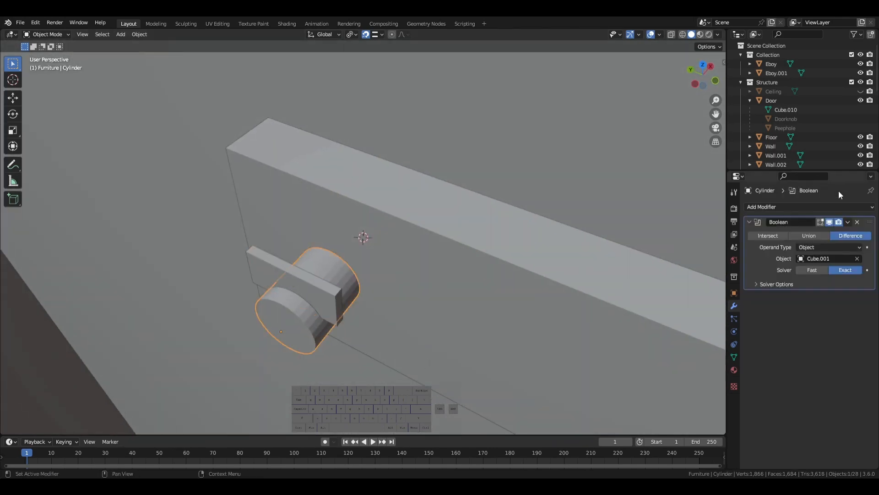
click(846, 225)
click(801, 233)
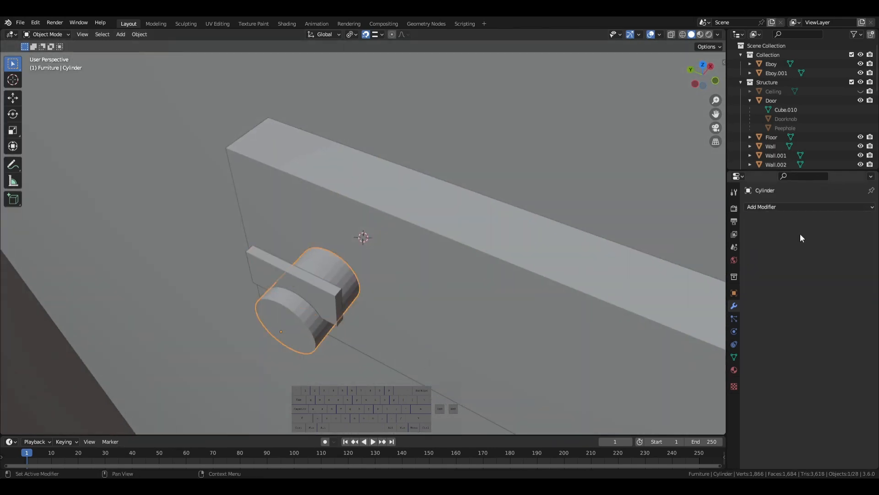
click(306, 282)
key(Delete)
middle_drag(306, 282, 390, 257)
click(372, 297)
- Examine the grooved peg and wall bar up close and within the whole room
scroll(390, 257, down, 7)
middle_drag(515, 283, 493, 262)
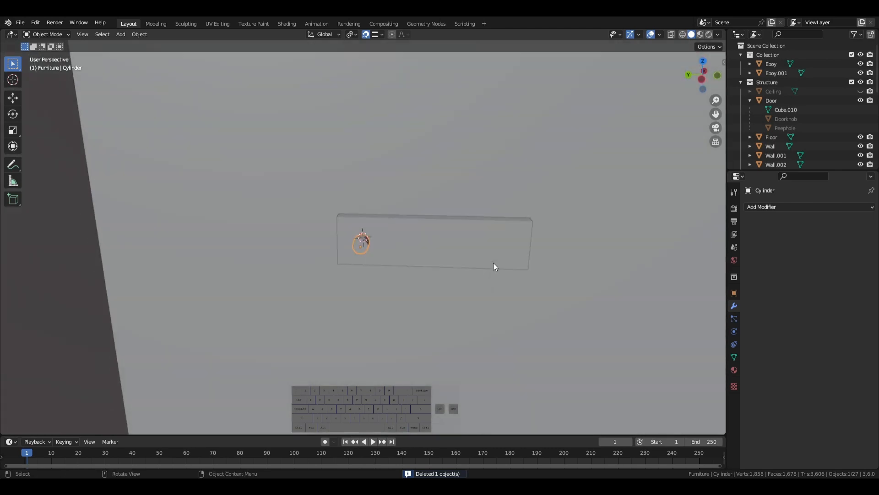
scroll(494, 264, up, 4)
middle_drag(495, 403, 366, 389)
scroll(466, 397, down, 6)
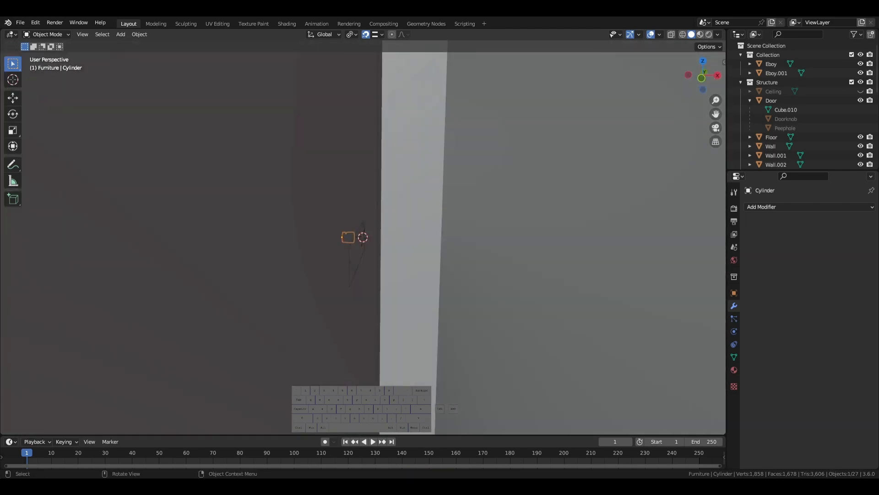
scroll(366, 390, down, 3)
middle_drag(194, 231, 272, 258)
scroll(471, 311, down, 6)
middle_drag(471, 312, 408, 295)
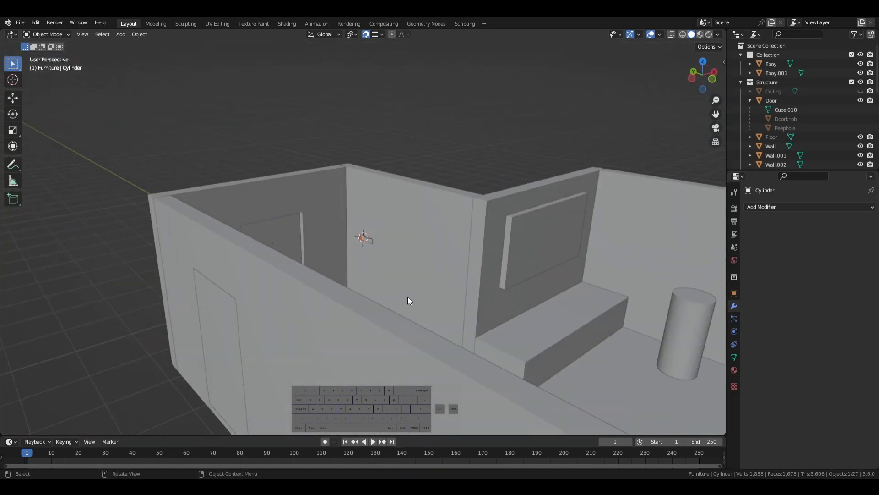
middle_drag(495, 347, 248, 271)
scroll(428, 364, up, 11)
scroll(248, 271, down, 5)
shift+middle_drag(397, 296, 560, 358)
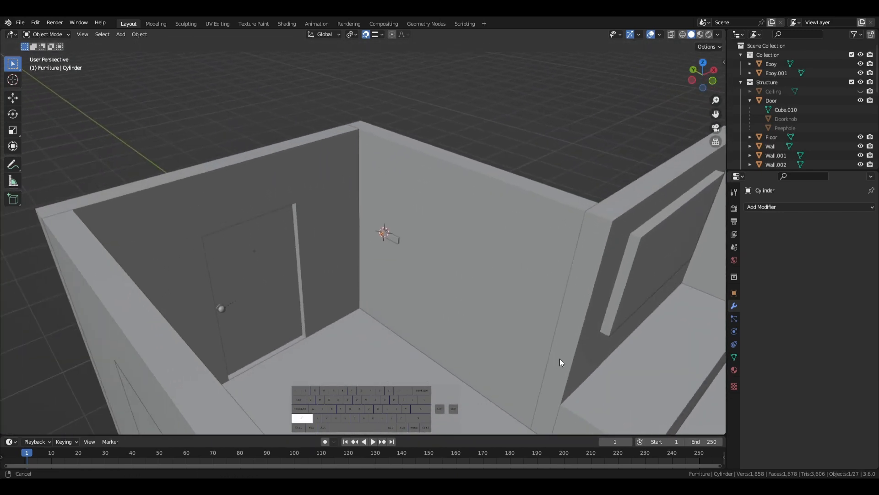
scroll(425, 263, up, 4)
middle_drag(425, 264, 199, 283)
scroll(436, 270, up, 8)
scroll(436, 270, down, 8)
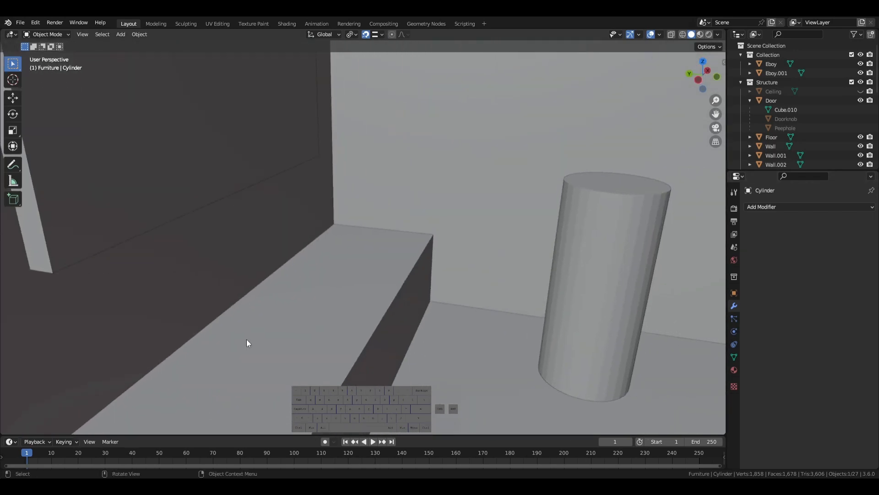
shift+middle_drag(247, 343, 304, 371)
scroll(525, 208, up, 4)
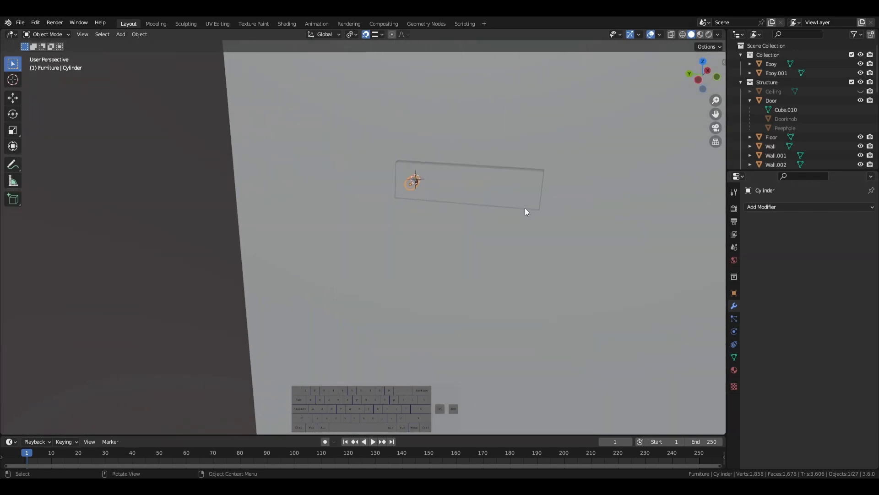
shift+middle_drag(525, 188, 532, 180)
key(KP_Decimal)
scroll(527, 168, down, 13)
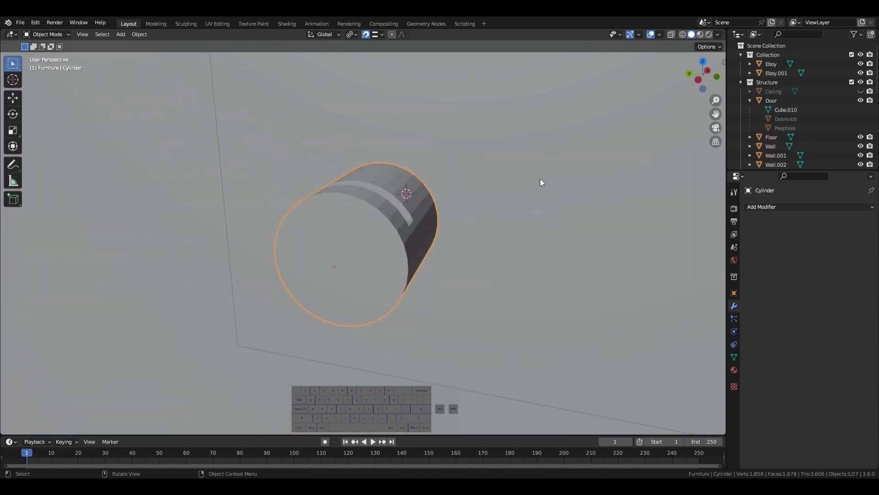
middle_drag(544, 260, 562, 246)
scroll(561, 246, up, 2)
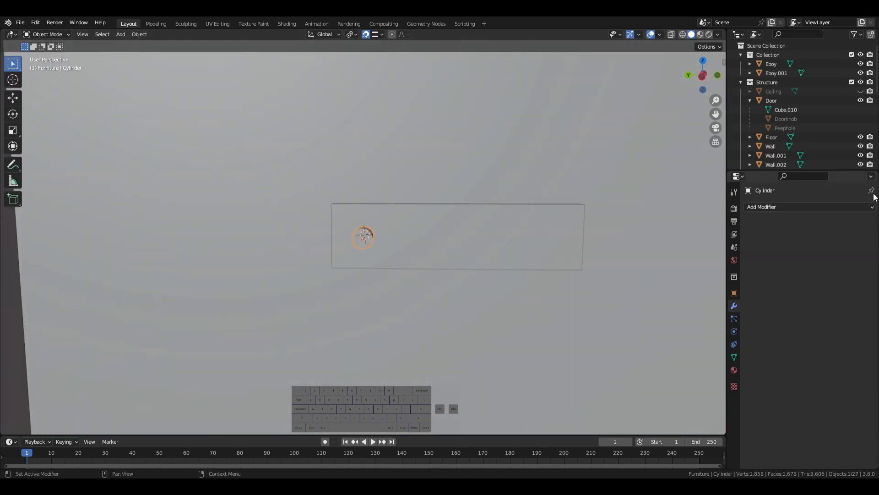
- Add an Array modifier to the peg with a count of 4 and relative offset factors of X 0 and Y -3
click(781, 206)
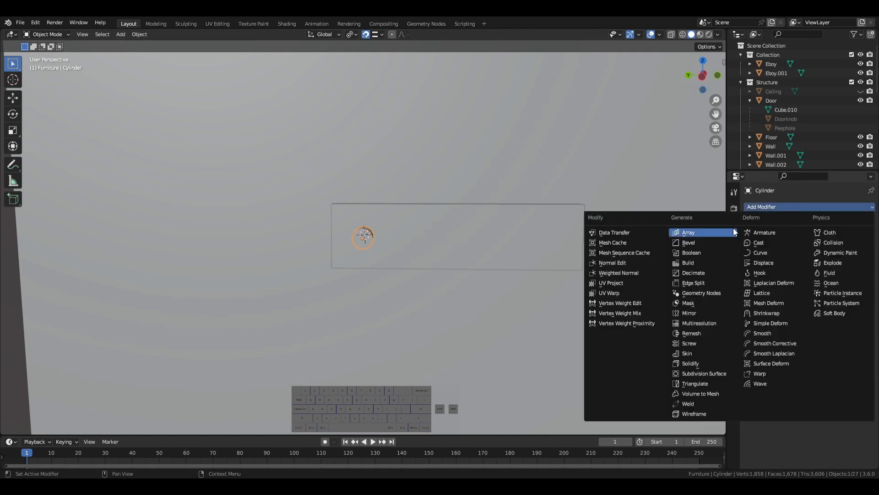
click(689, 233)
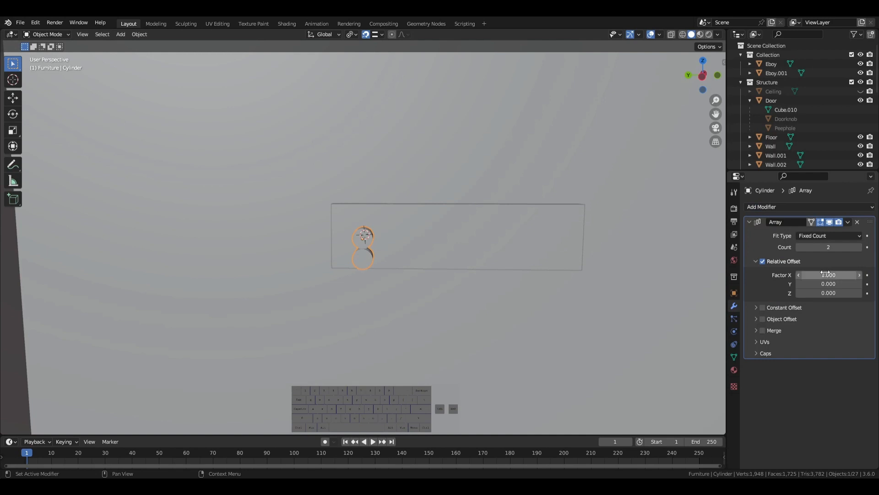
drag(827, 274, 815, 271)
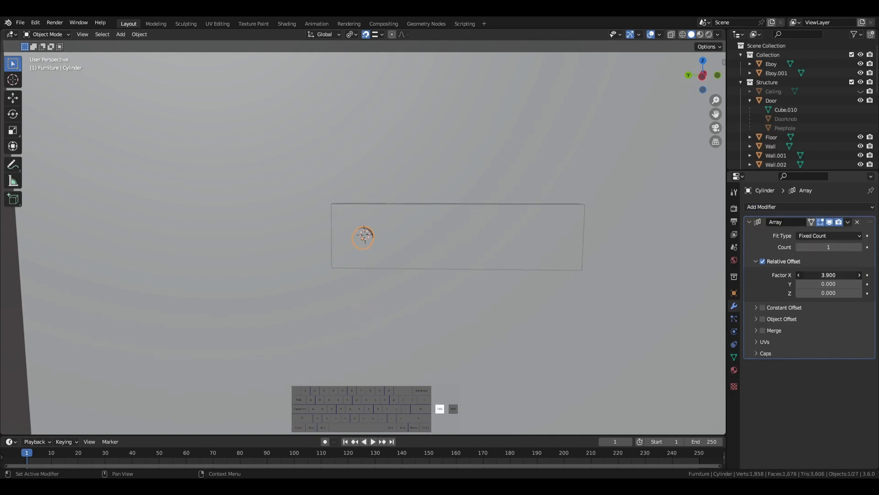
key(Return)
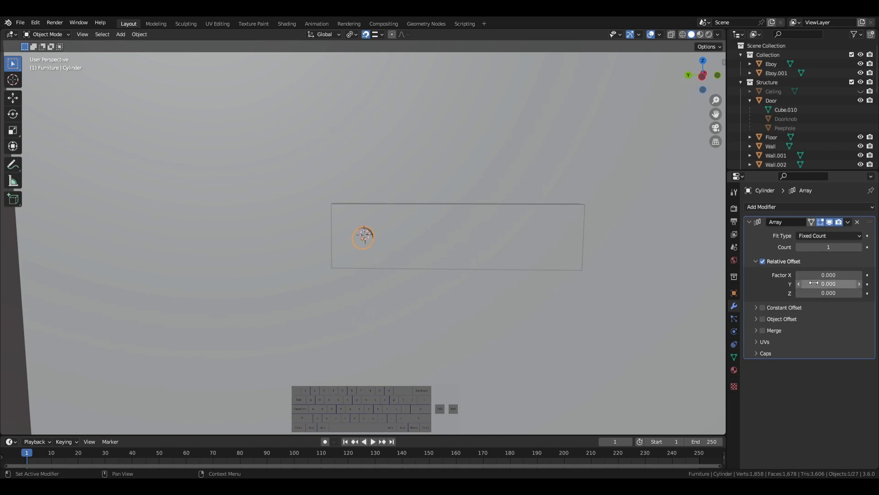
drag(819, 285, 828, 285)
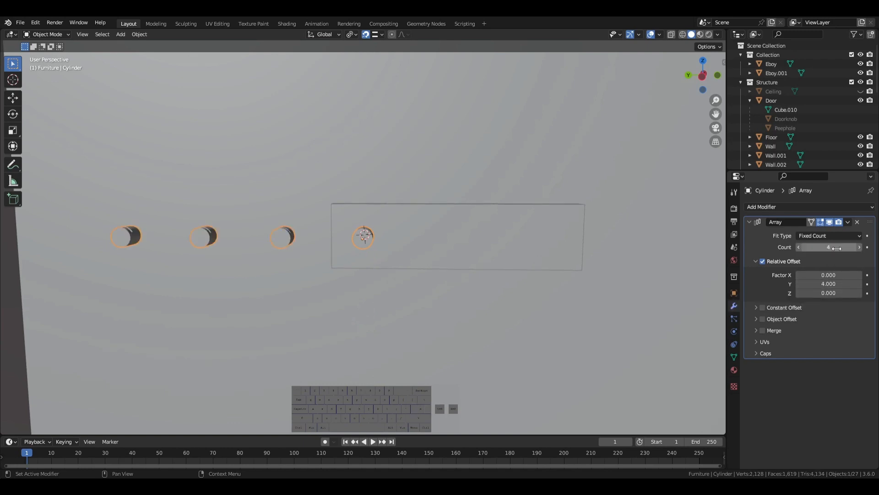
drag(838, 285, 810, 285)
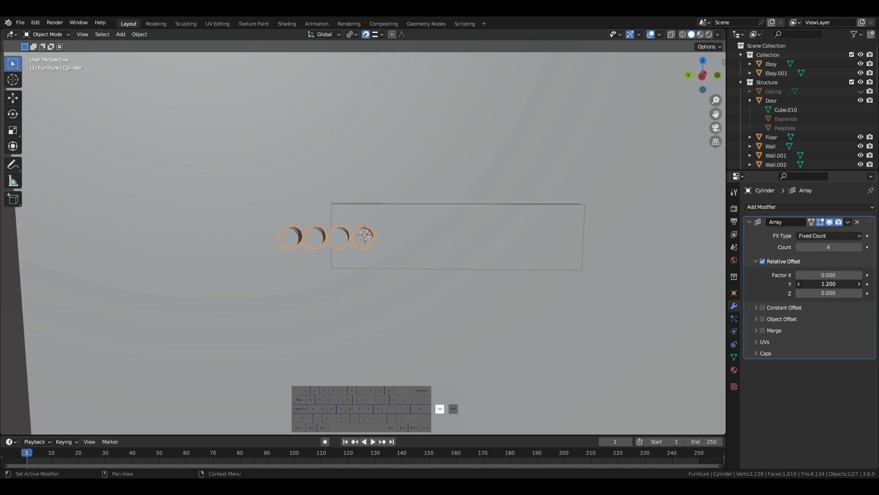
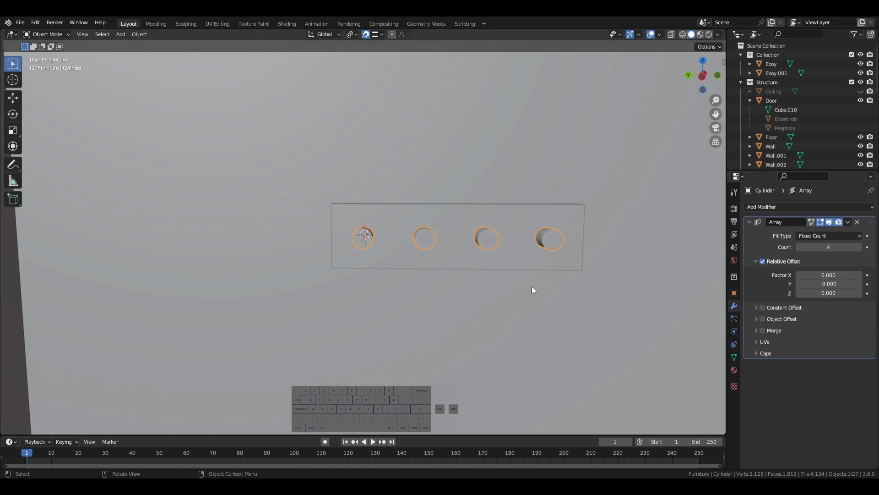
- Set the peg array's relative offset Y factor to -3.1 to spread the pegs further along the bar
middle_drag(532, 289, 481, 357)
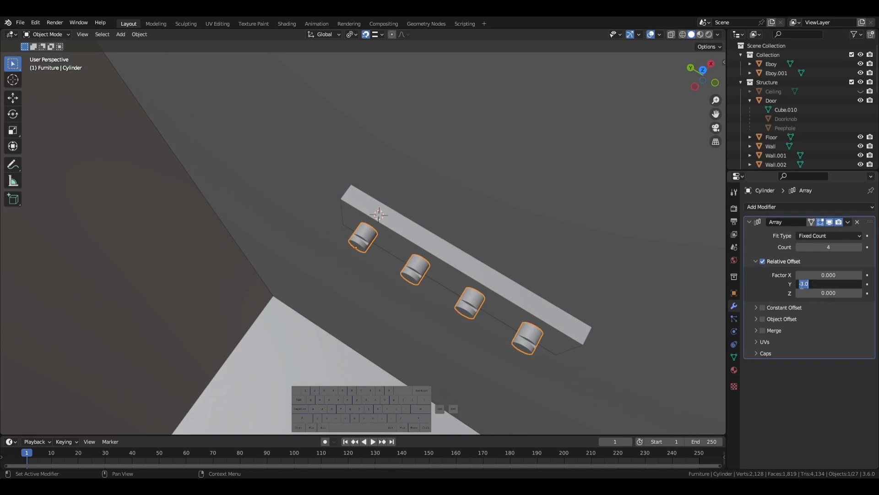
click(792, 283)
click(801, 284)
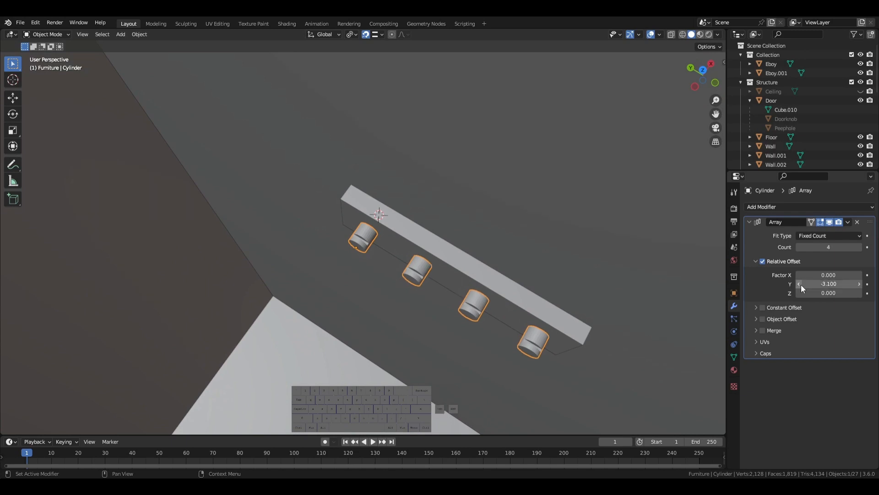
middle_drag(547, 365, 541, 318)
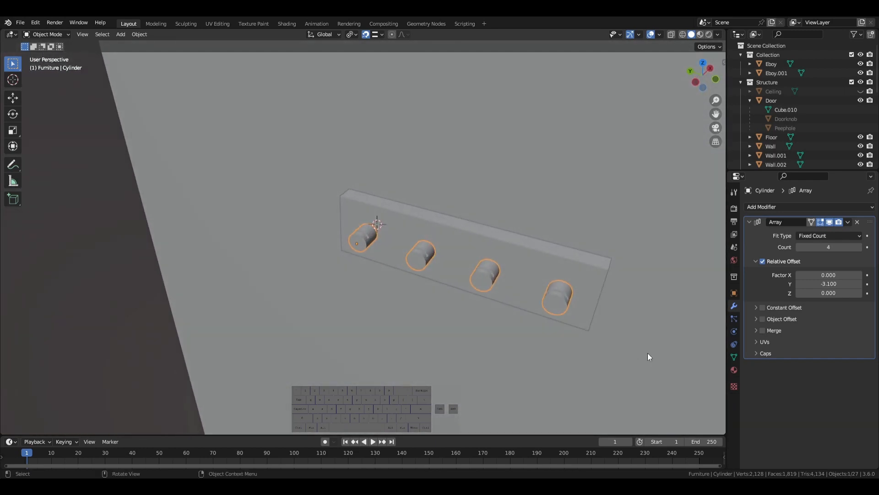
- Scale the row of pegs down slightly along the X axis and save the file
key(x)
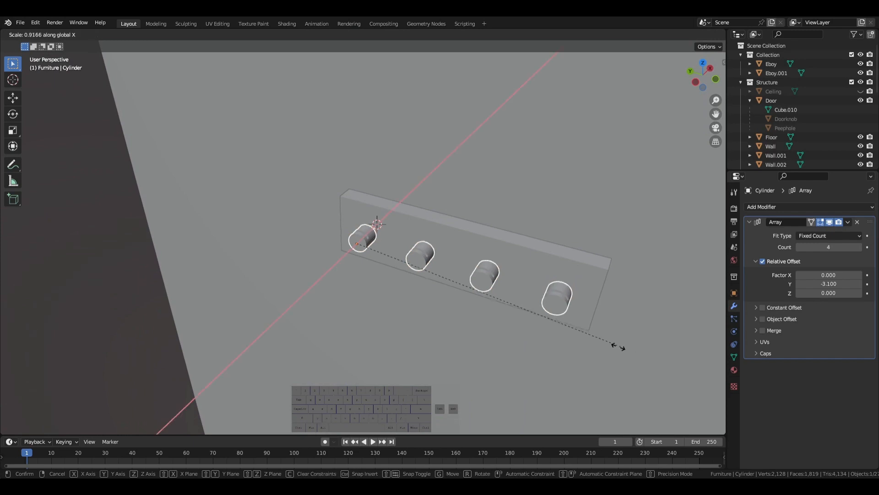
key(z)
click(570, 329)
middle_drag(571, 330, 473, 363)
click(612, 343)
key(ctrl+s)
- Try to join the arrayed pegs with the wall bar while their Array modifier is still unapplied
scroll(371, 204, up, 5)
click(429, 249)
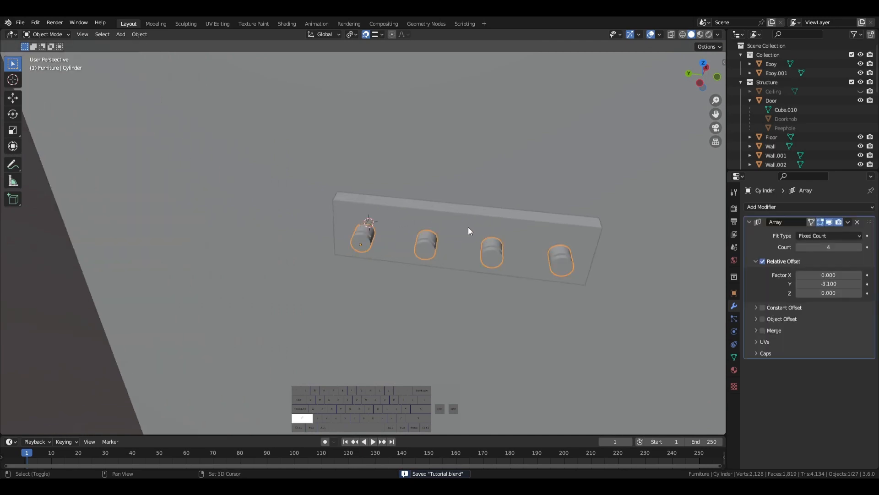
shift+click(467, 227)
key(ctrl+j)
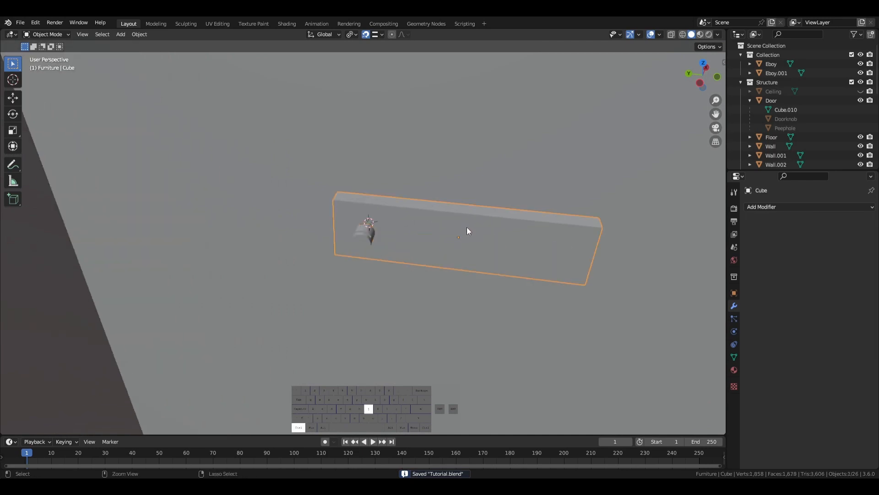
key(ctrl+z)
- Apply the pegs' Array modifier and join the pegs with the wall bar into one object
click(364, 230)
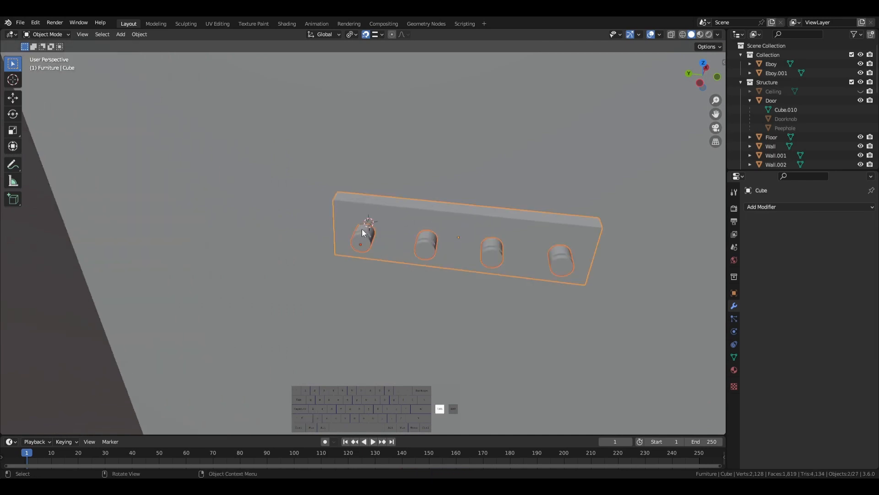
click(847, 223)
click(811, 238)
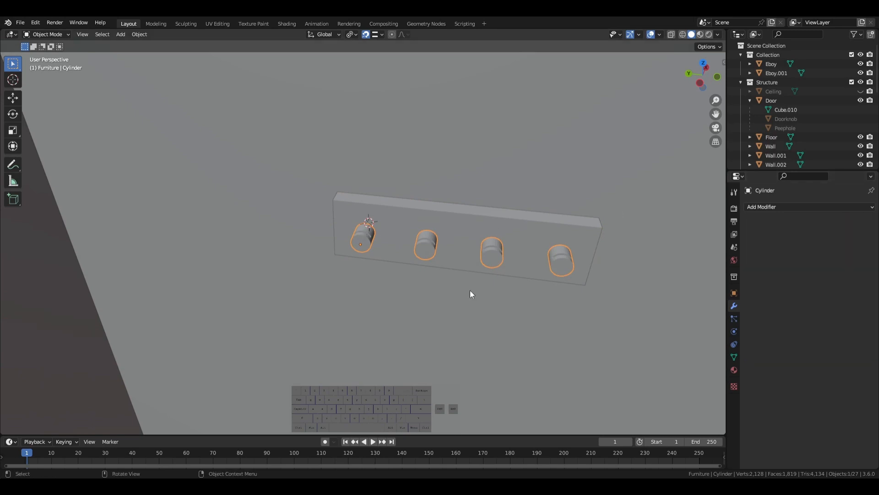
click(498, 234)
click(502, 250)
shift+click(488, 231)
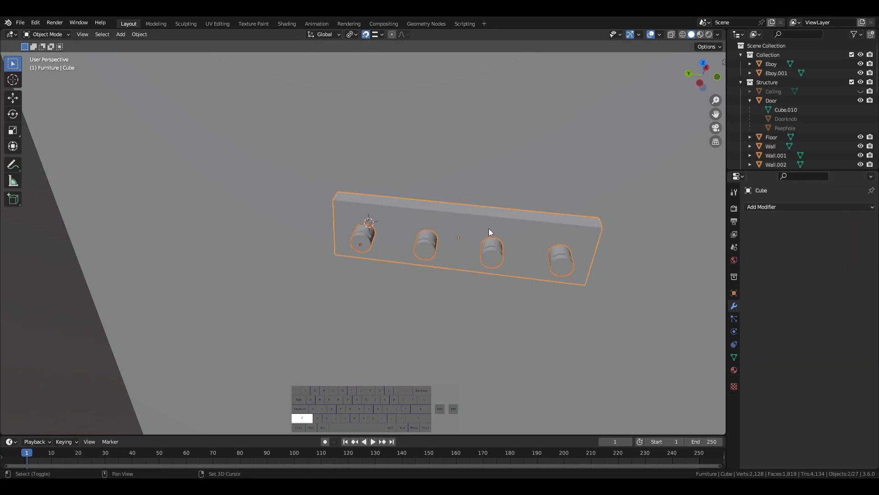
key(ctrl+KP_Subtract)
- Rename the joined bar and pegs as Key Holder and save the file
middle_drag(488, 229, 432, 214)
key(F2)
text(K)
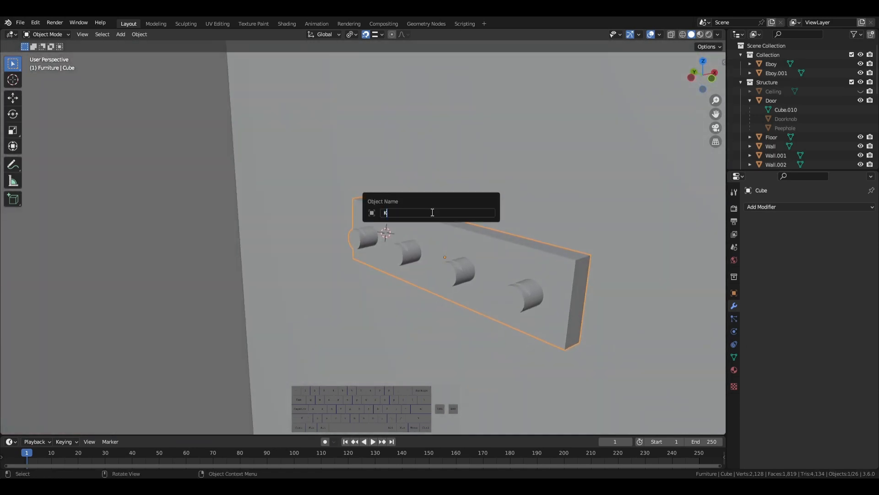
text(ey Holder)
key(Return)
key(ctrl+s)
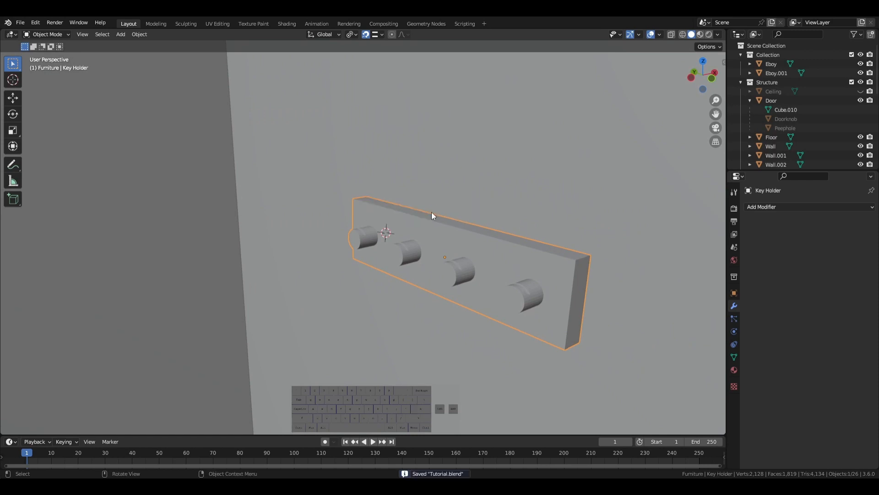
- Add a cube to the scene and scale it down uniformly to 0.095
middle_drag(431, 211, 344, 343)
key(shift+a)
mouse_move(321, 292)
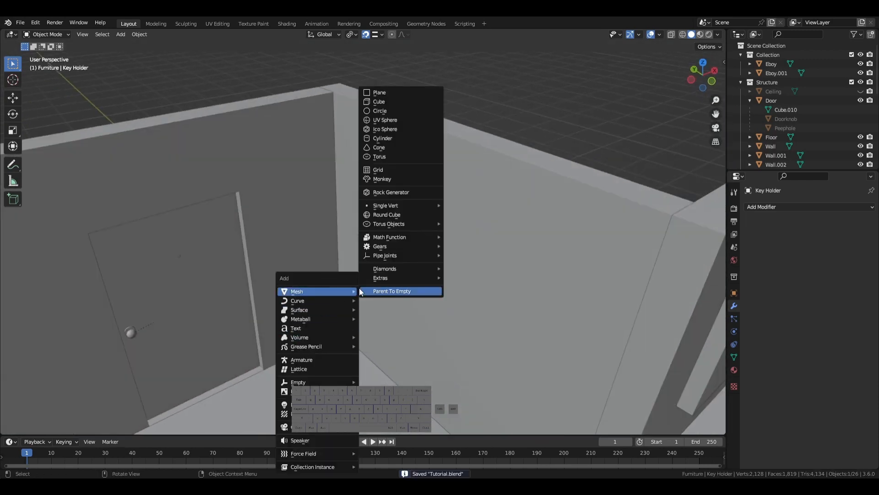
click(389, 100)
scroll(418, 344, down, 4)
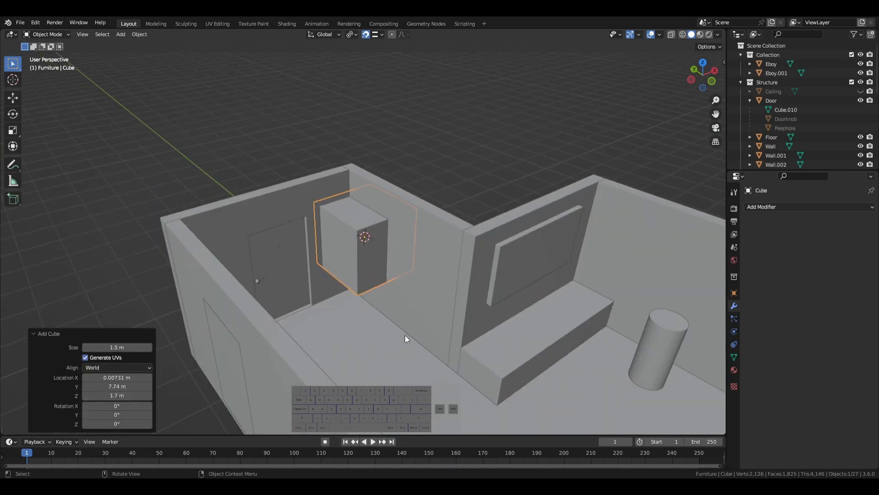
key(s)
click(376, 251)
scroll(373, 252, up, 5)
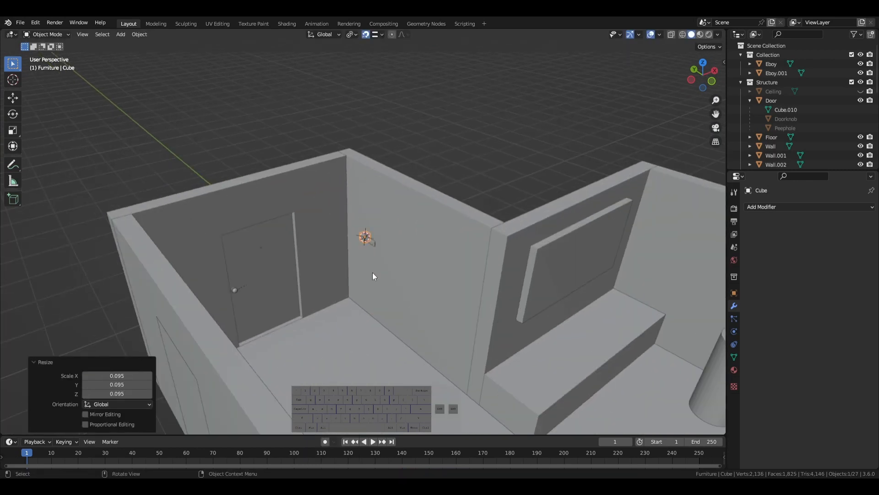
- Move the small cube to the door wall, between the door and the room corner
key(g)
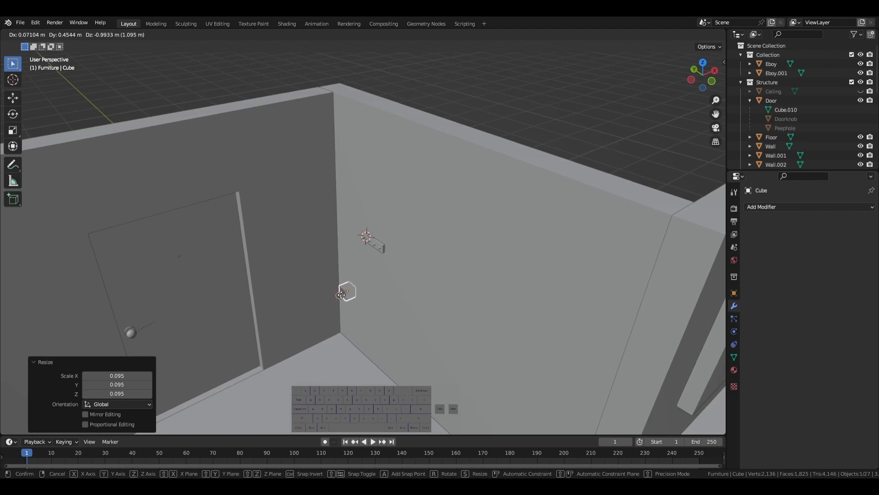
click(341, 295)
key(g)
key(y)
key(y)
key(y)
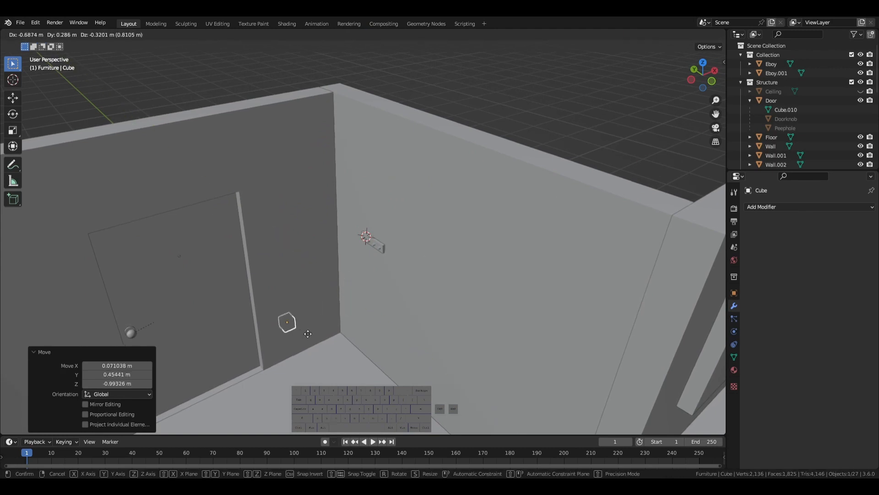
key(z)
key(x)
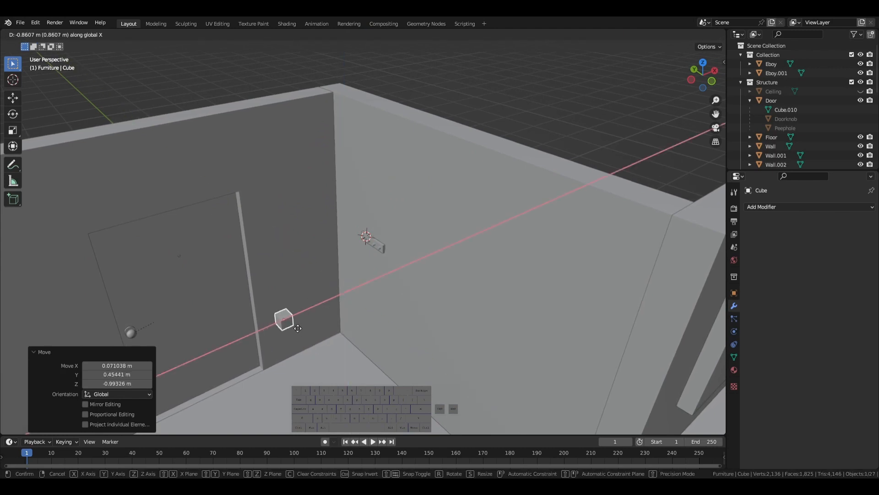
click(315, 321)
key(g)
key(y)
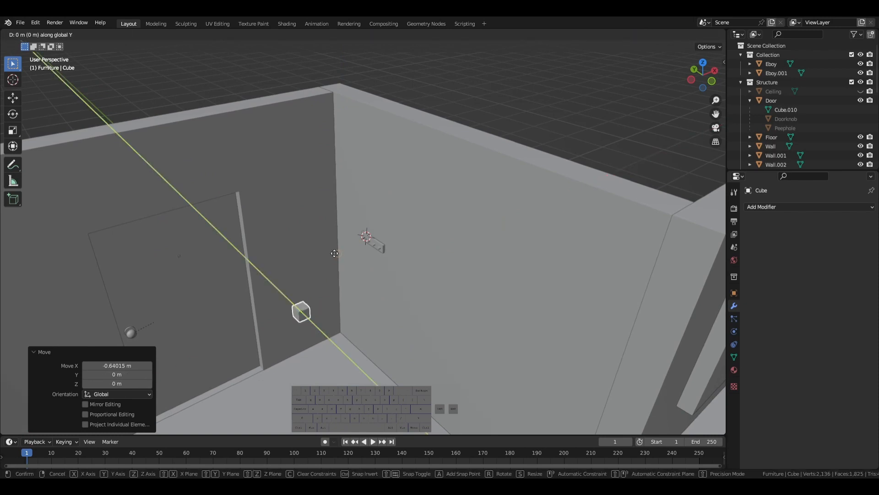
click(355, 313)
- Lower the cube's top face along the Z axis to flatten the cube into a thin slab
middle_drag(354, 313, 322, 304)
key(Tab)
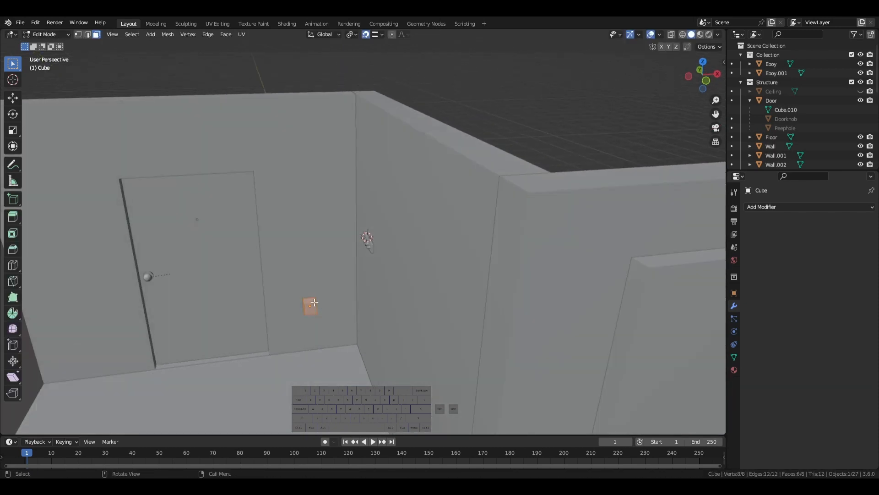
key(g)
key(z)
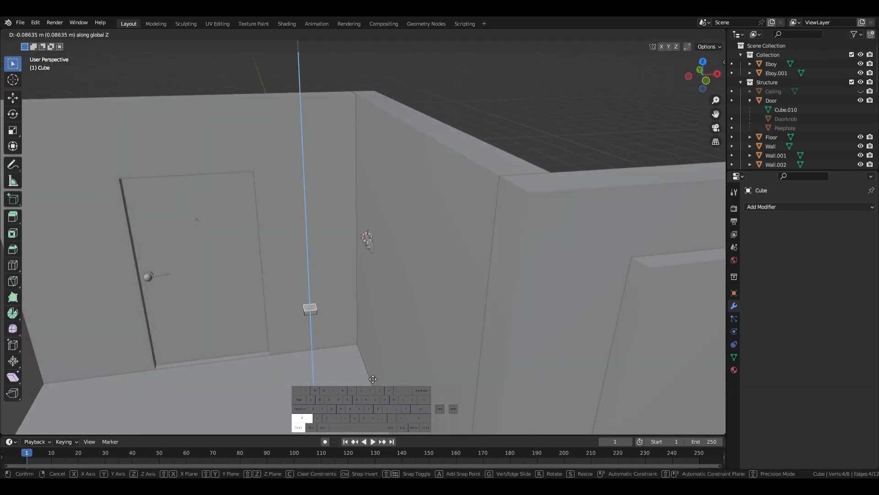
click(357, 326)
- Reposition the thin slab vertically along the Z axis beside the door
key(Tab)
key(g)
key(z)
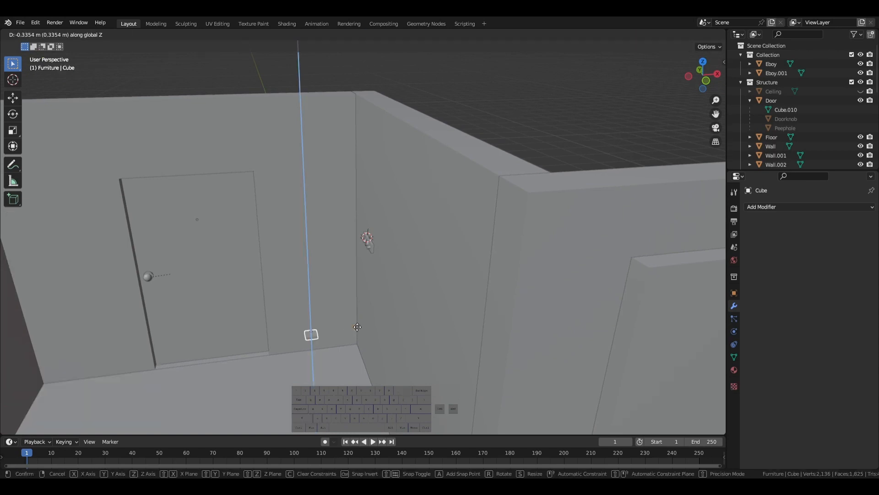
click(327, 89)
- Widen the slab by moving its side face about 0.5 m along the X axis toward the room corner
mouse_move(324, 312)
middle_down()
mouse_move(288, 298)
mouse_move(322, 319)
middle_up()
scroll(323, 306, up, 2)
key(KP_Decimal)
key(Tab)
scroll(416, 267, down, 8)
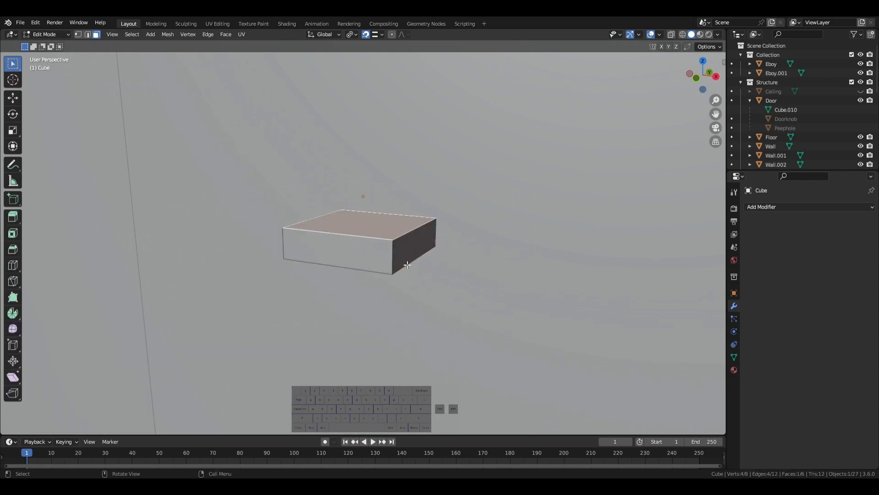
key(g)
key(y)
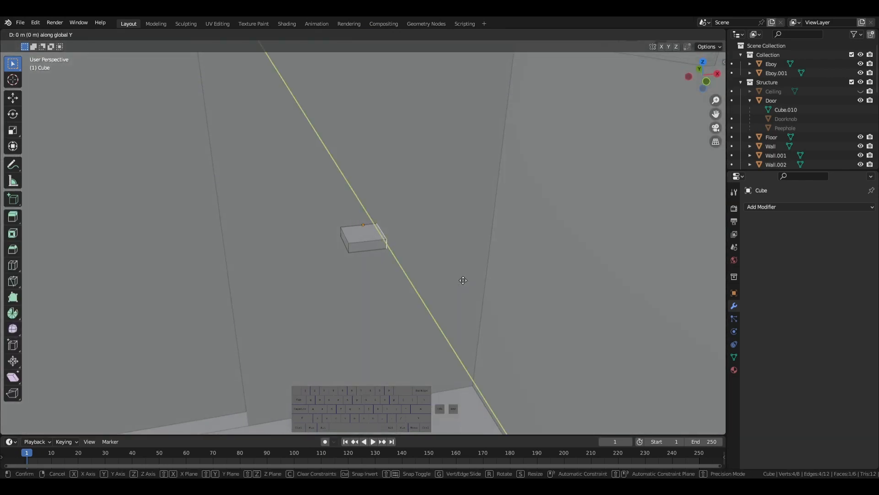
key(x)
click(490, 193)
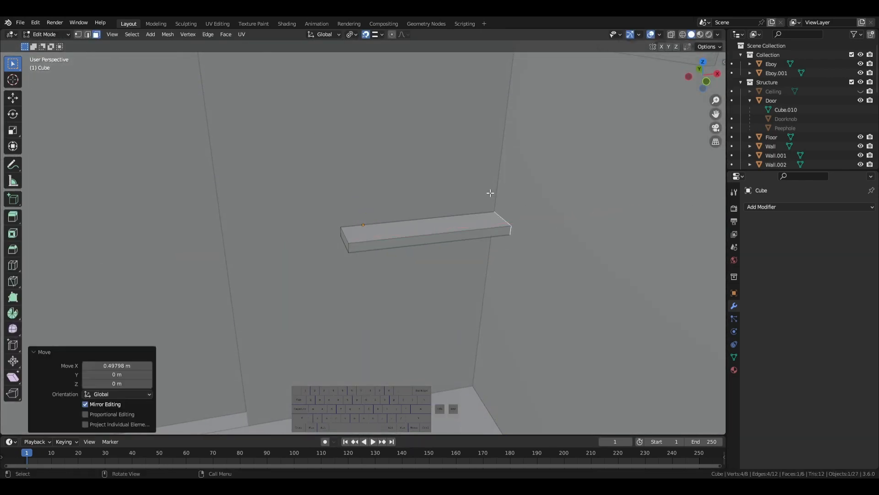
- Move the whole slab along the X axis to fit it into the room corner
key(Tab)
key(g)
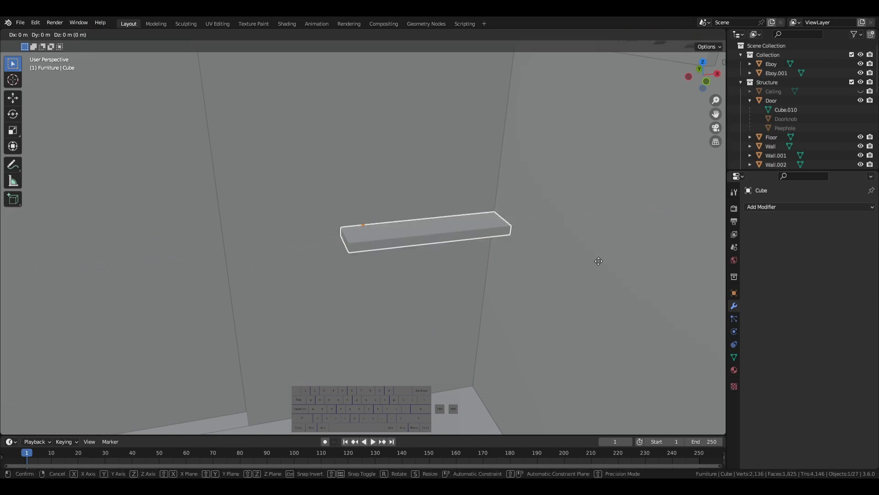
key(x)
click(578, 254)
- Extend the slab along the side wall by moving its front face about -1.13 m along the Y axis
middle_drag(577, 254, 483, 314)
key(Tab)
click(422, 233)
scroll(422, 234, down, 5)
key(g)
key(y)
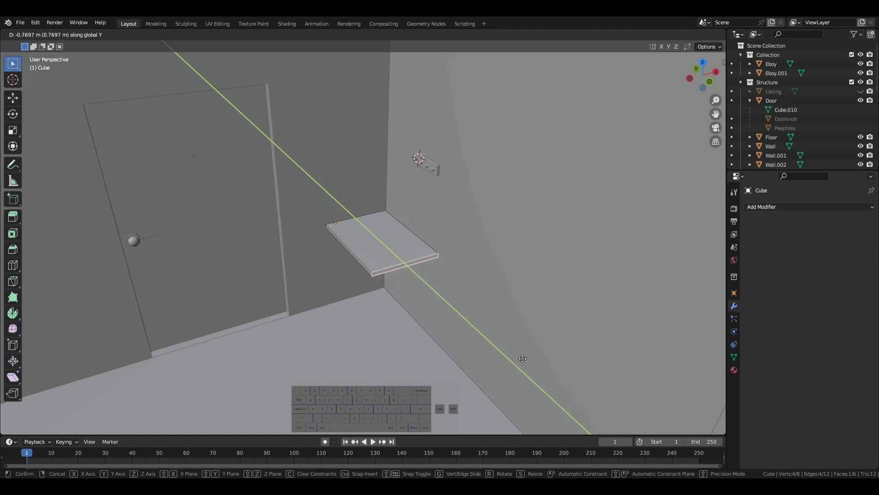
click(551, 377)
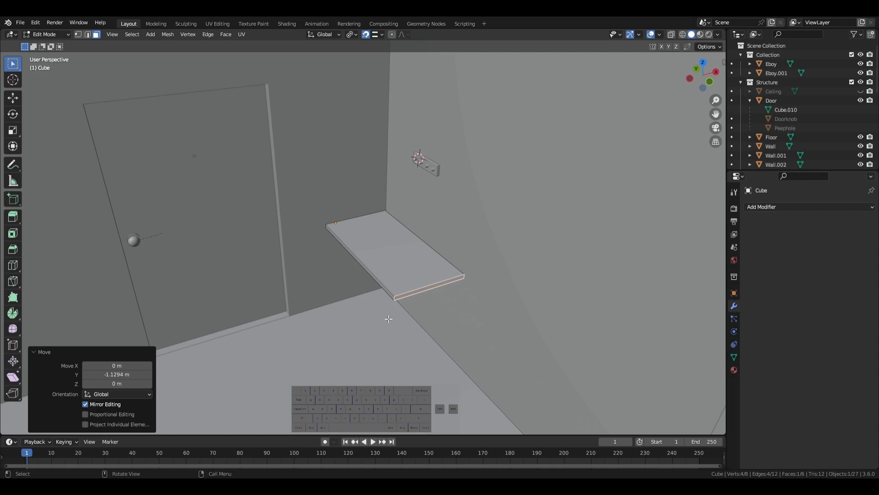
- Adjust the slab's width by moving its long outer side face along the X axis
click(368, 273)
key(g)
key(x)
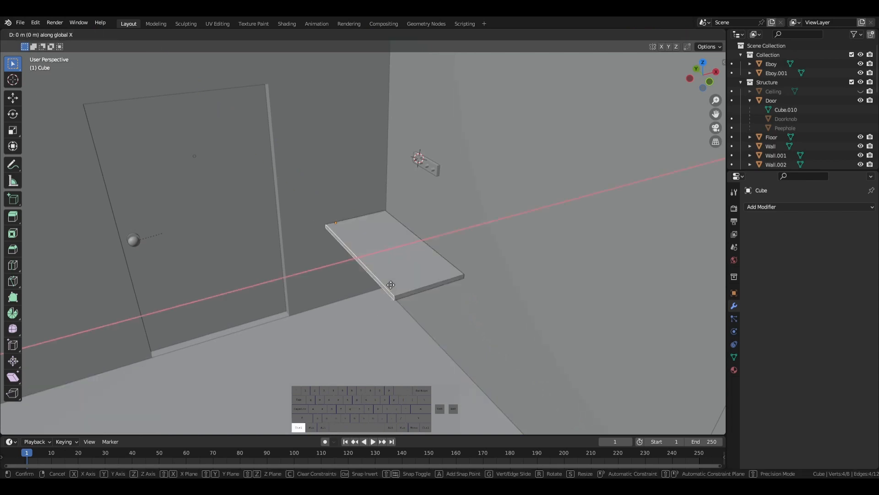
click(453, 285)
middle_drag(493, 274, 419, 334)
- Set the slab's origin to its geometry and apply its transform
key(Tab)
right_click(357, 227)
mouse_move(357, 227)
click(414, 239)
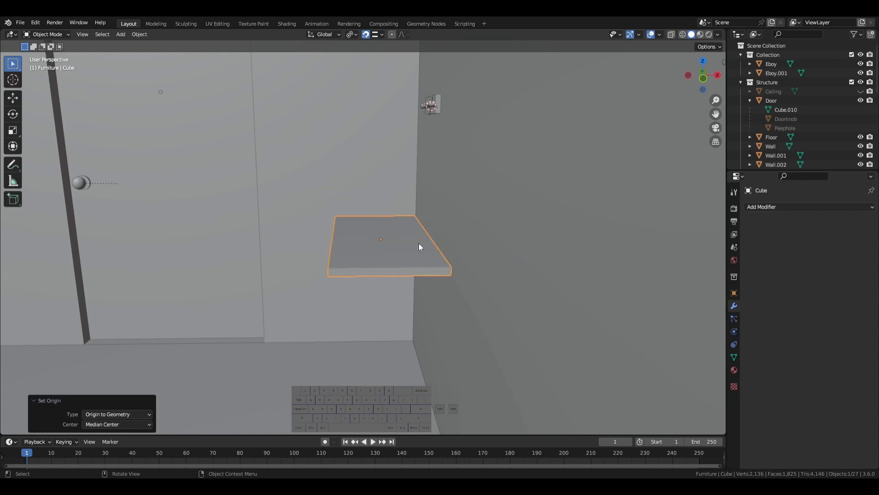
key(ctrl+a)
click(418, 243)
middle_drag(418, 243, 446, 256)
- Apply the wall-mounted key holder's transform and set its origin to its geometry
click(471, 116)
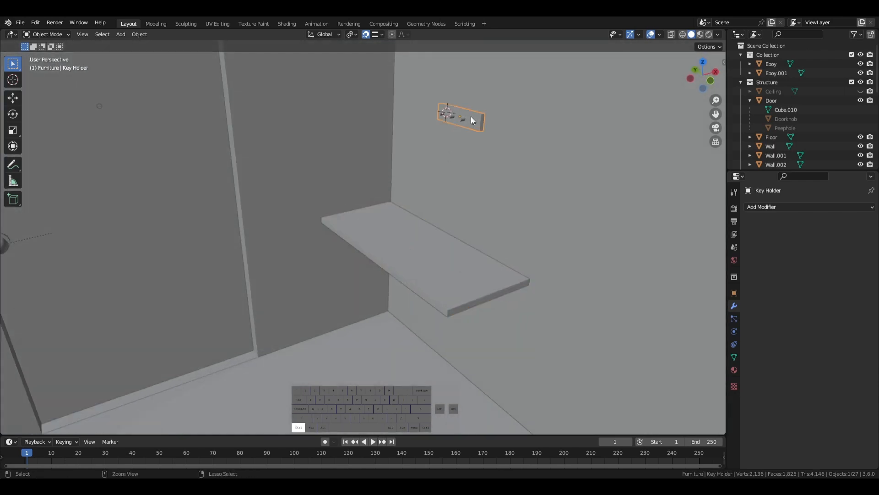
key(ctrl+a)
click(471, 117)
right_click(471, 116)
mouse_move(471, 116)
click(495, 124)
- Add a 1.5 m cube at the 3D cursor and scale it down to about 0.036
middle_drag(435, 337, 442, 300)
middle_drag(432, 237, 442, 314)
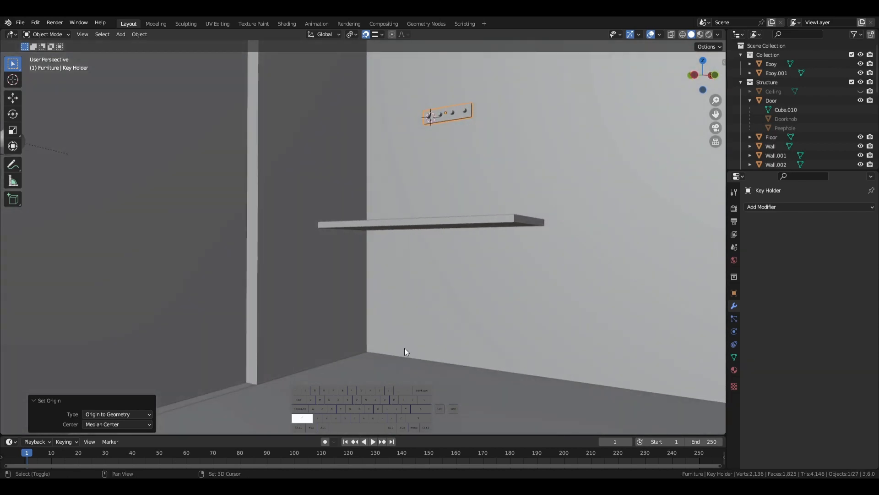
key(shift+a)
mouse_move(415, 292)
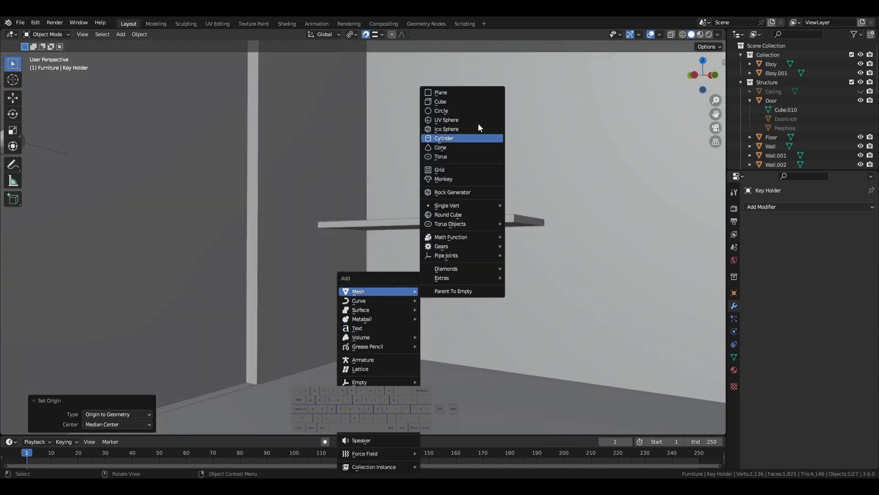
click(468, 102)
key(s)
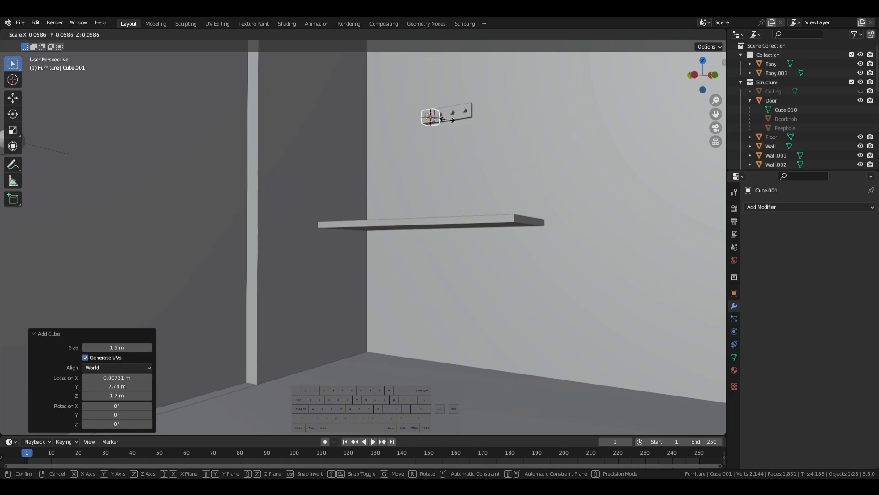
click(436, 122)
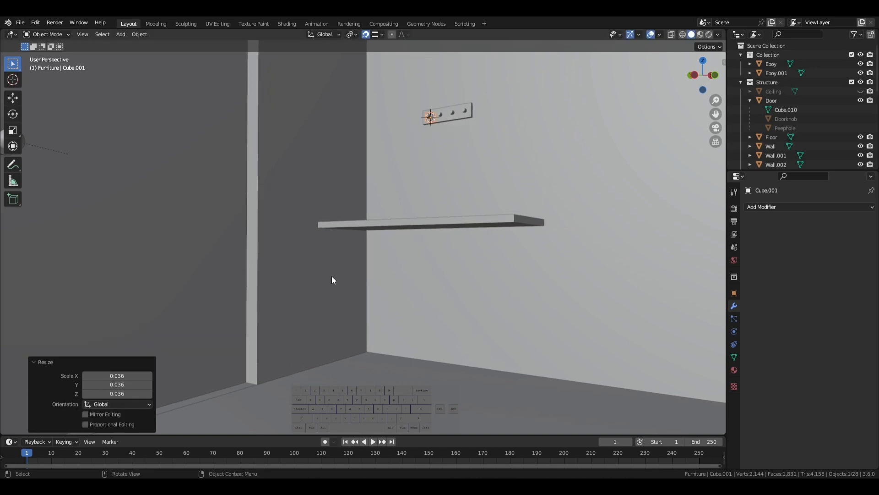
- Move the small cube down along the Z axis and position it just beneath the slab
key(g)
key(z)
click(437, 373)
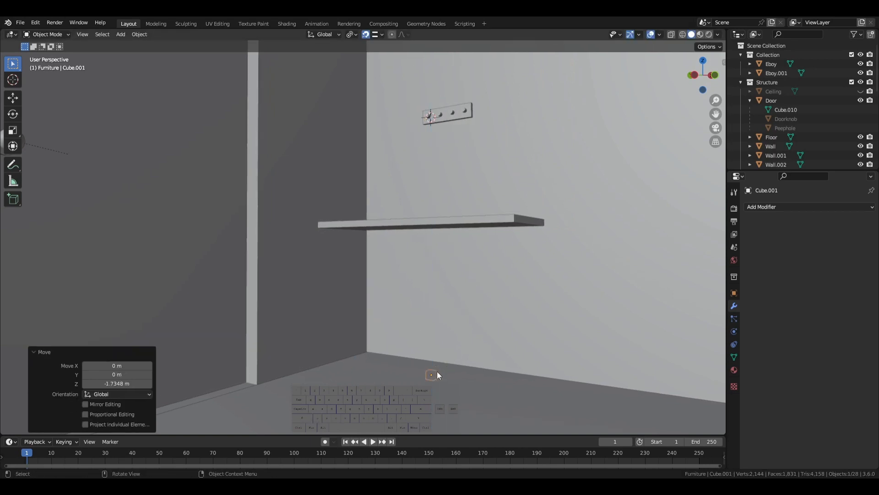
key(g)
key(z)
click(435, 236)
- Move the small cube along the Y axis in two moves of about 0.27 m and 0.23 m toward the door wall
scroll(437, 237, up, 3)
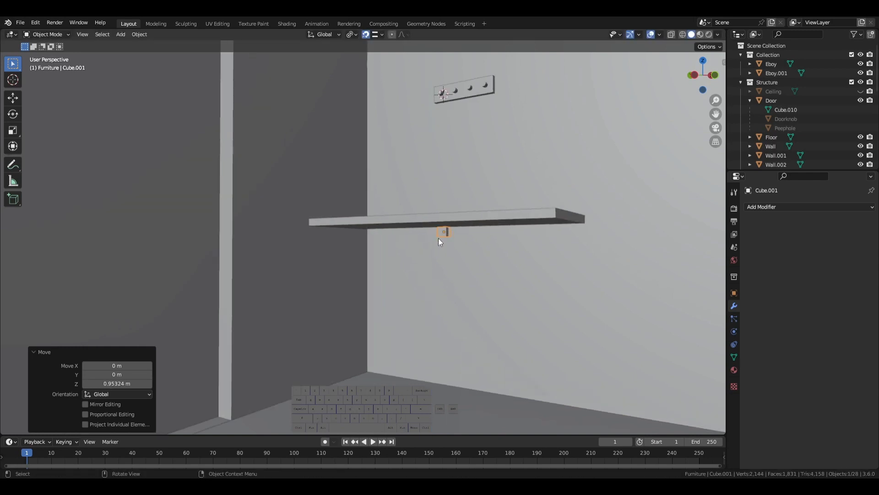
key(g)
key(y)
click(411, 233)
key(g)
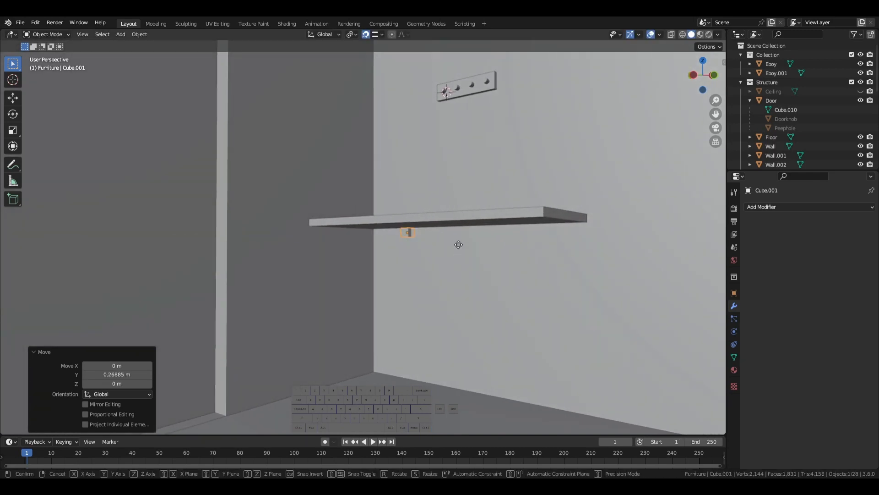
key(y)
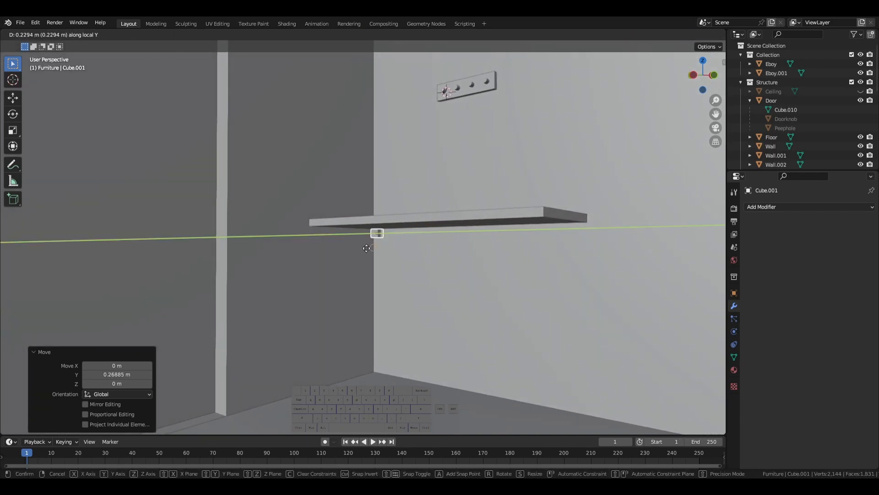
click(362, 249)
- Move the small cube along the X axis into the corner under the slab, finishing with a shift of about 0.32 m
key(g)
key(x)
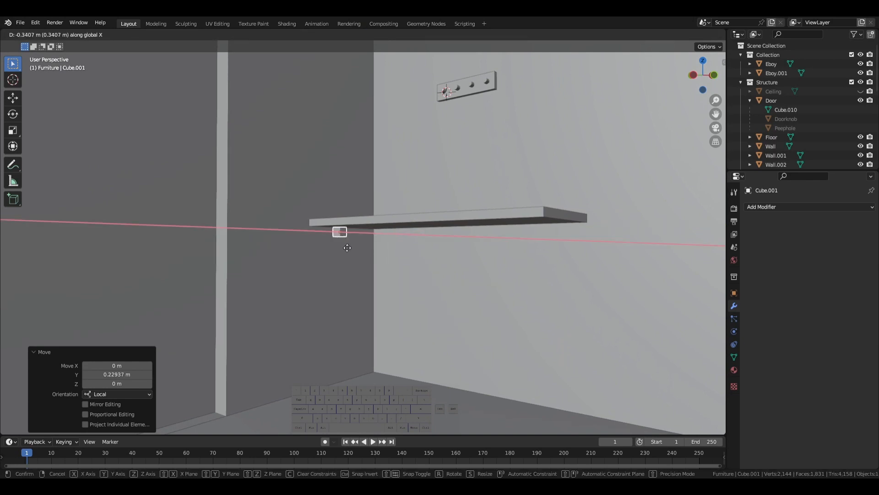
click(376, 251)
key(g)
key(x)
click(375, 249)
middle_drag(376, 249, 364, 266)
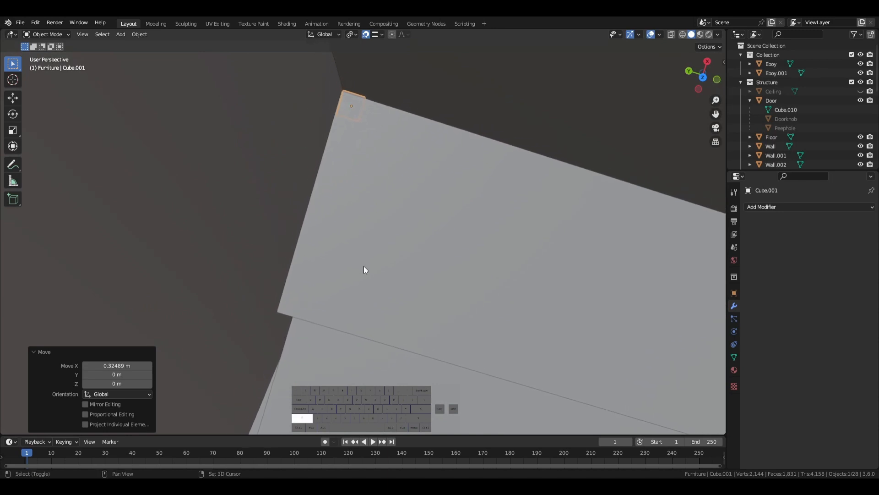
- Fine-tune the cube's fit at the slab's corner, finishing with a move of about -0.008 m along the X axis
key(g)
key(x)
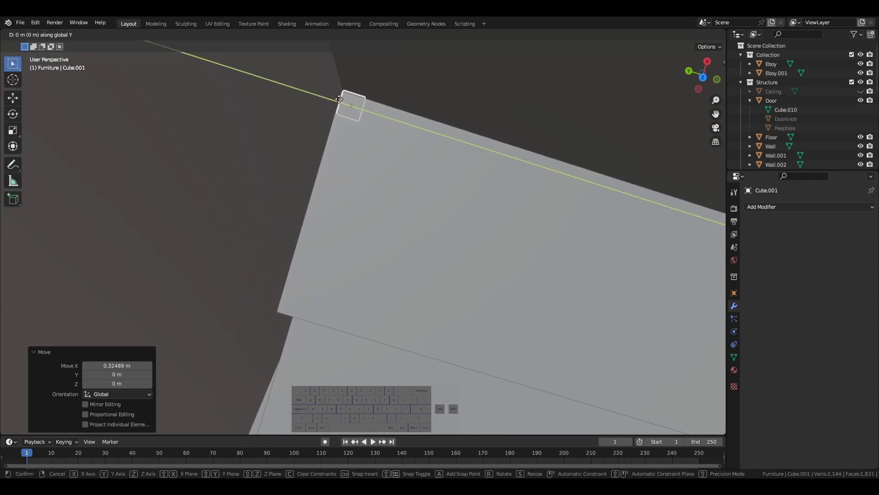
click(383, 126)
key(g)
key(x)
click(365, 106)
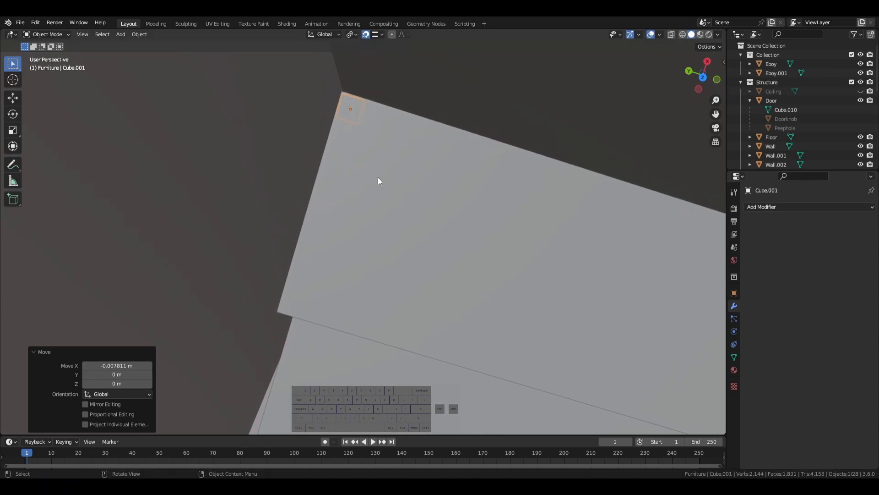
- Inset the bottom face of the small cube with a thickness of about 0.27 m
middle_drag(379, 178, 559, 192)
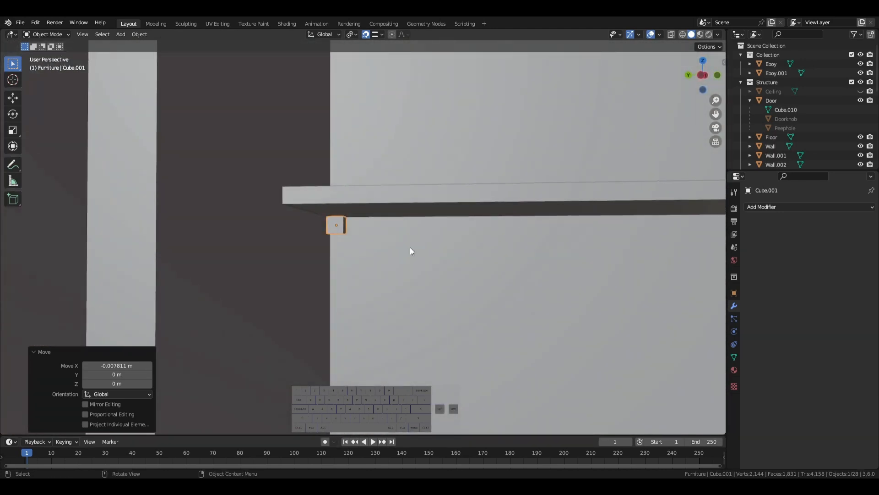
scroll(405, 251, up, 2)
middle_drag(401, 250, 352, 229)
key(Tab)
click(341, 288)
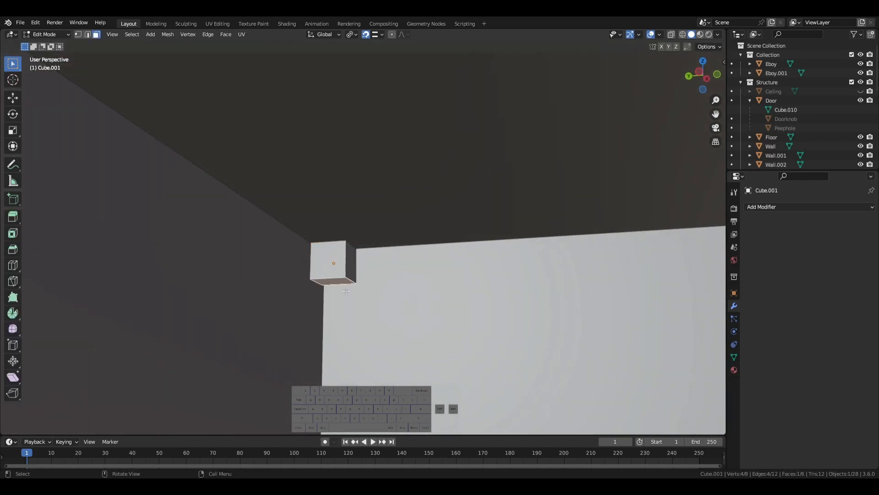
key(i)
key(shift)
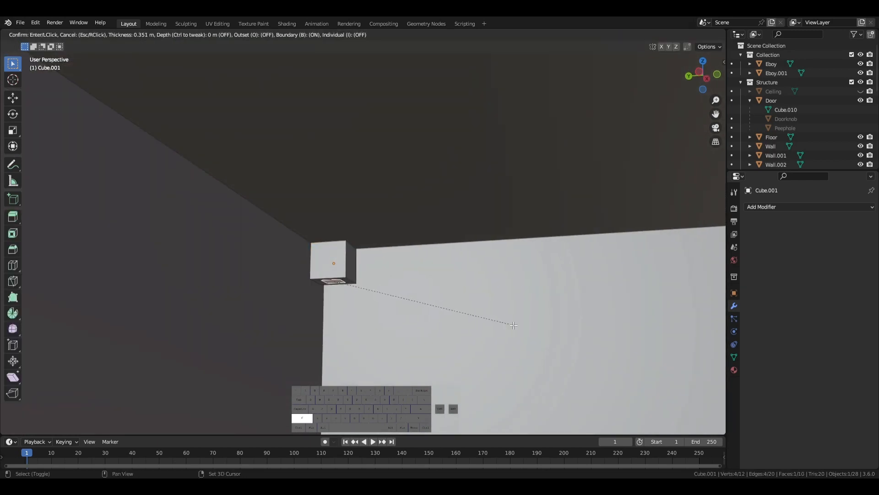
shift+click(530, 332)
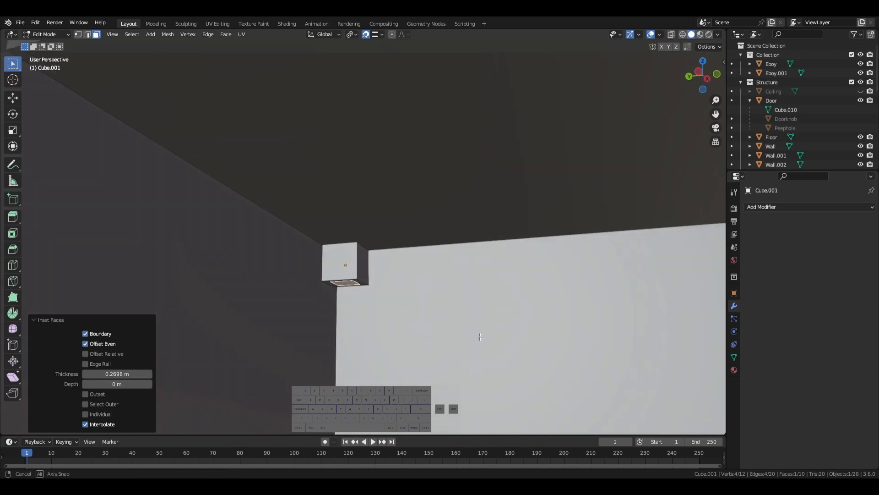
- Extrude the inset face about 0.254 m downward to form the upper shaft of the leg
shift+middle_drag(530, 333, 485, 156)
key(e)
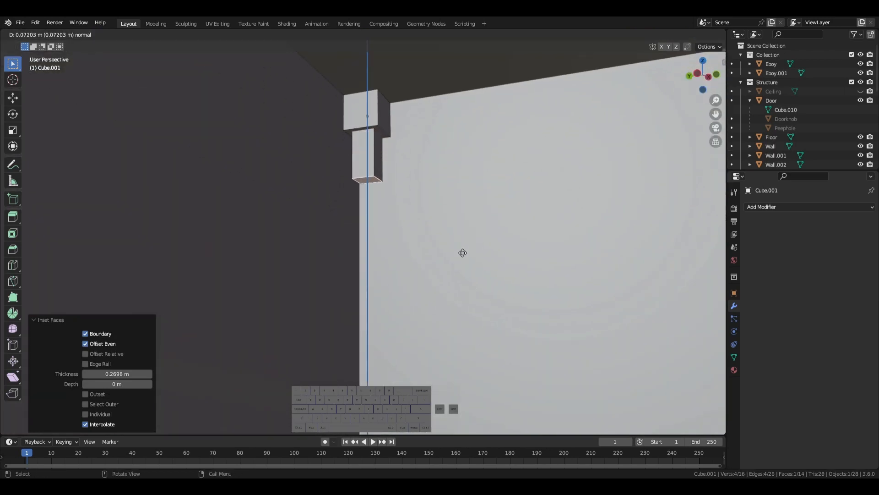
click(451, 335)
- Extrude the shaft's bottom face about 0.014 m and scale it by 1.385 into a flare
shift+middle_drag(451, 335, 444, 354)
key(e)
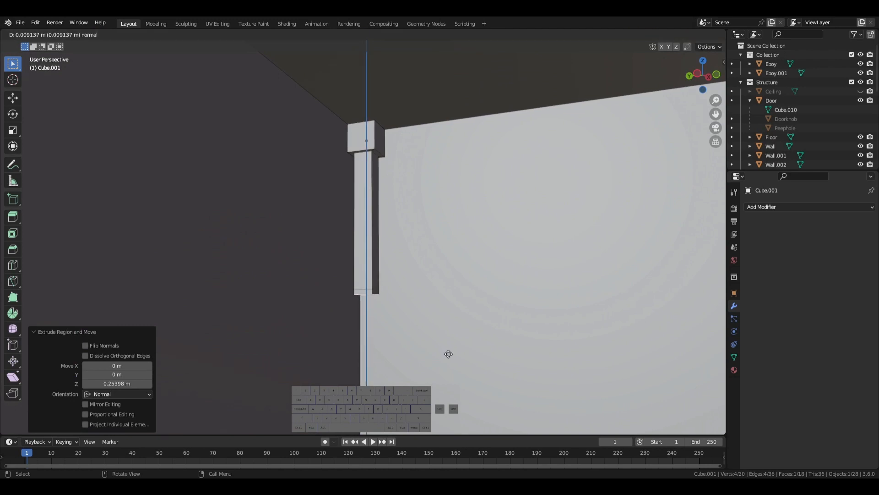
click(451, 357)
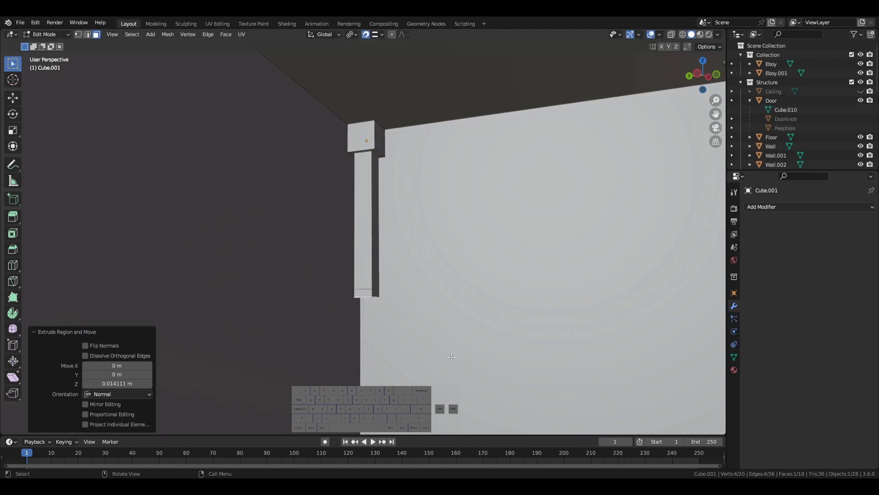
key(s)
click(489, 374)
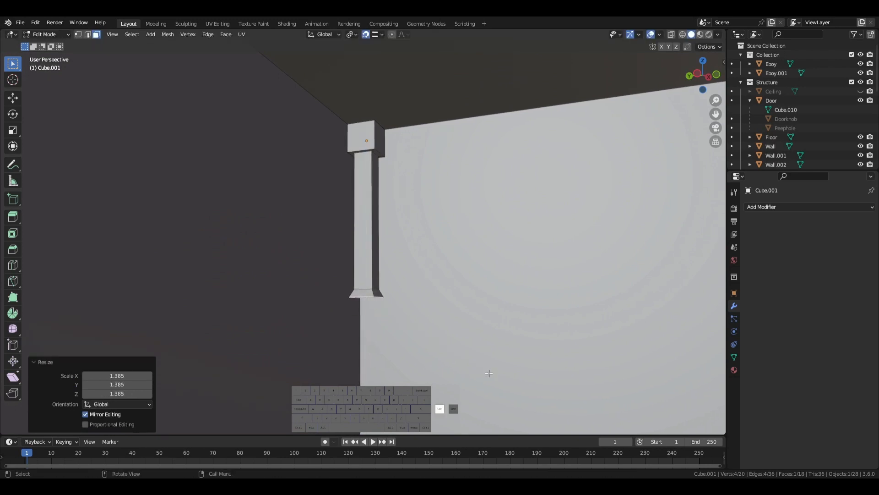
- Extrude the flared face down about 0.039 m, then another 0.018 m, and scale the end face inward as a taper
key(e)
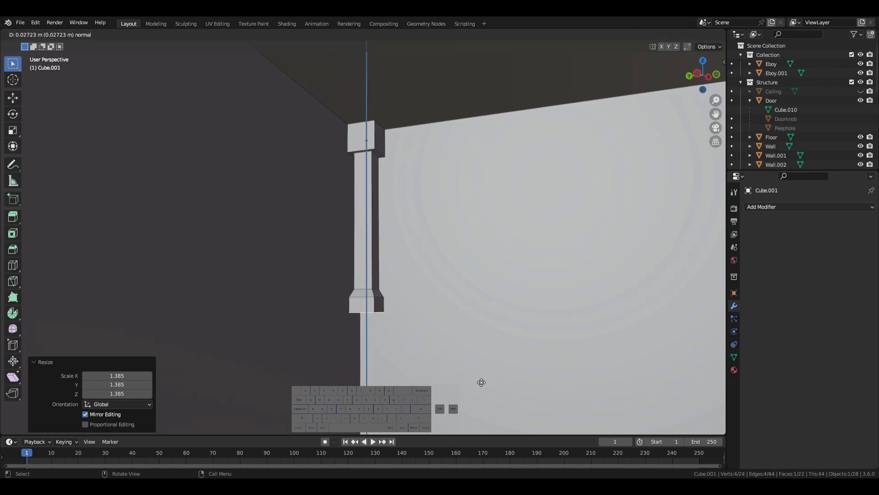
click(483, 387)
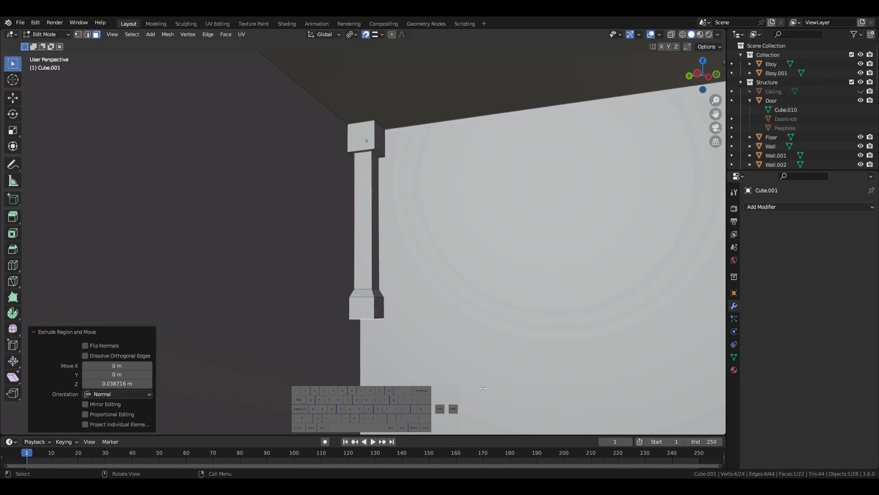
key(e)
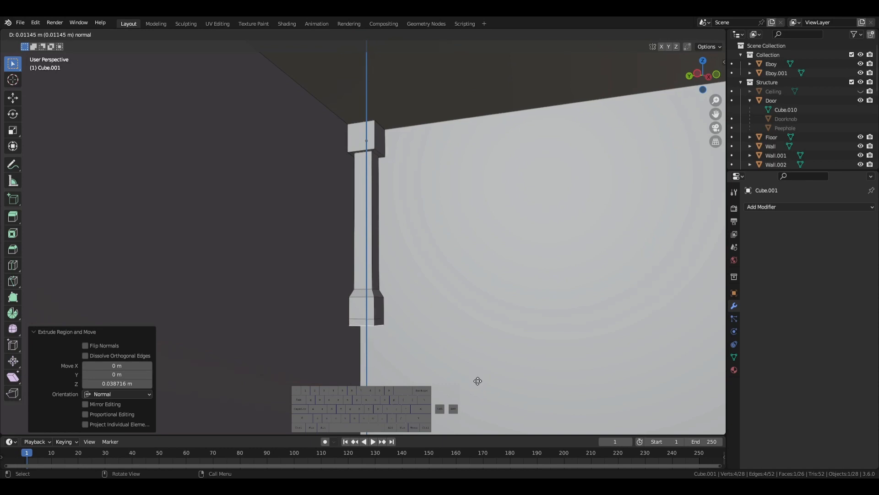
click(478, 383)
key(s)
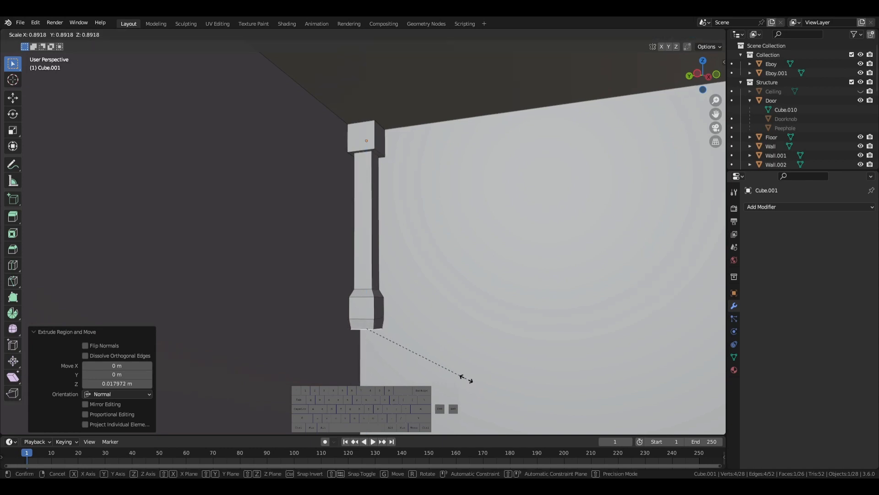
click(424, 362)
- Extrude the tapered end face downward to form the lower shaft of the leg
shift+middle_drag(424, 362, 454, 222)
key(e)
click(451, 404)
shift+middle_drag(450, 403, 449, 273)
key(e)
click(405, 326)
scroll(451, 295, down, 2)
scroll(451, 295, down, 3)
key(ctrl+z)
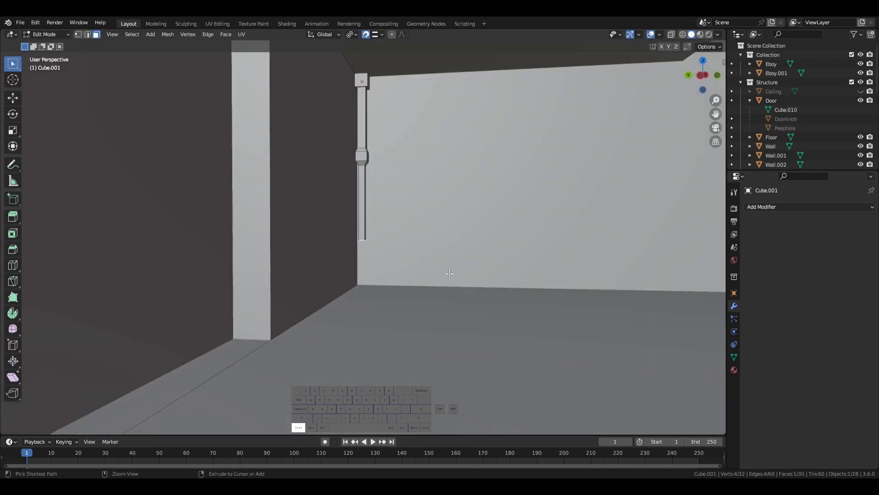
- Lower the leg's bottom face along the Z axis until the leg reaches the floor
key(z)
click(467, 203)
key(g)
key(z)
click(513, 245)
middle_drag(513, 246, 514, 306)
key(Tab)
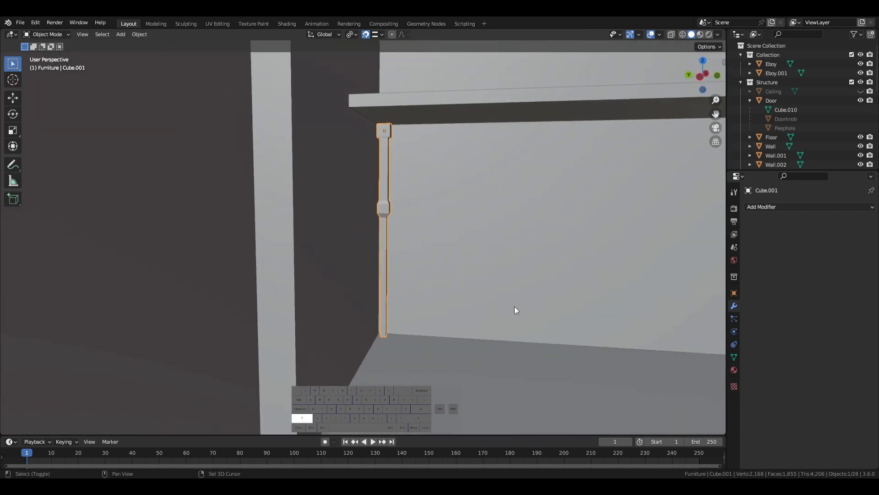
- Examine the leg's flared middle block up close from several sides in edge selection mode
scroll(406, 219, up, 3)
key(Tab)
click(397, 191)
key(Tab)
click(397, 190)
scroll(413, 186, up, 6)
shift+middle_drag(473, 166, 408, 249)
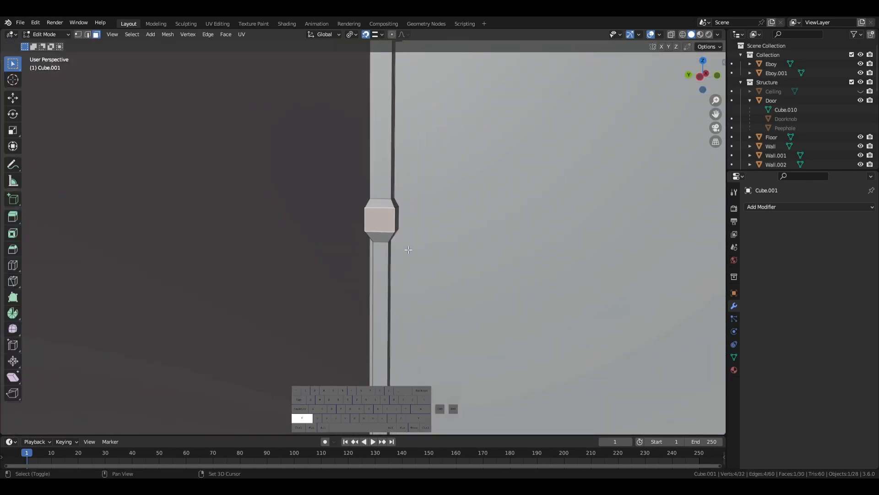
scroll(398, 221, up, 3)
key(2)
middle_drag(397, 219, 878, 285)
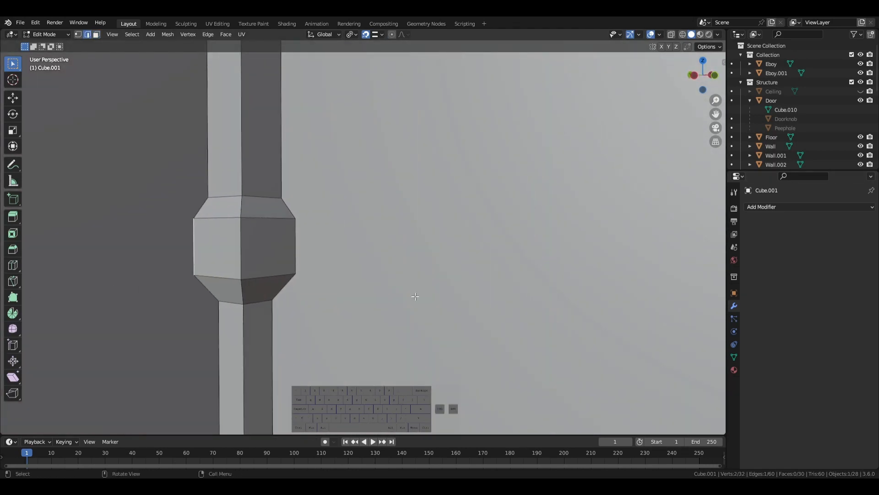
mouse_move(415, 297)
middle_down()
mouse_move(375, 289)
mouse_move(410, 304)
middle_up()
- Move the whole leg about -0.071 m along the X axis, then along the Y axis, away from the corner walls
key(Tab)
key(g)
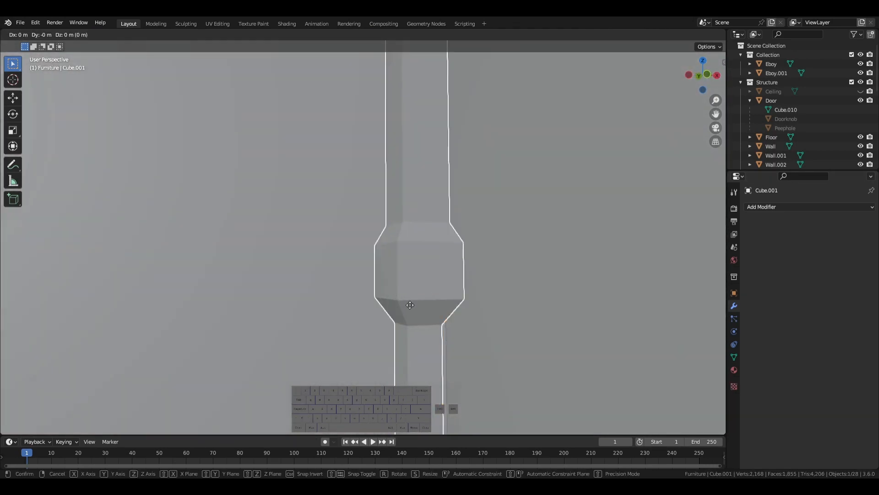
click(318, 306)
key(g)
key(y)
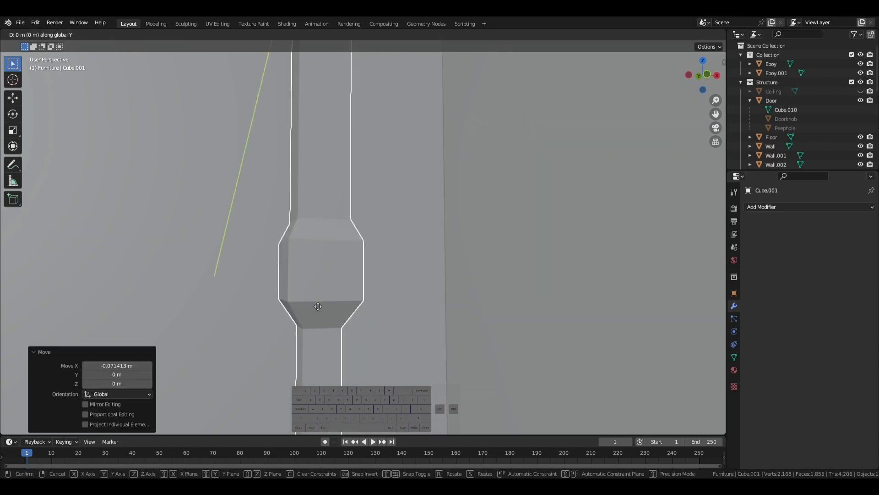
click(520, 407)
- Try bevelling the vertical edges of the leg's flared middle block with a 0.174 m width and 5 segments
key(Tab)
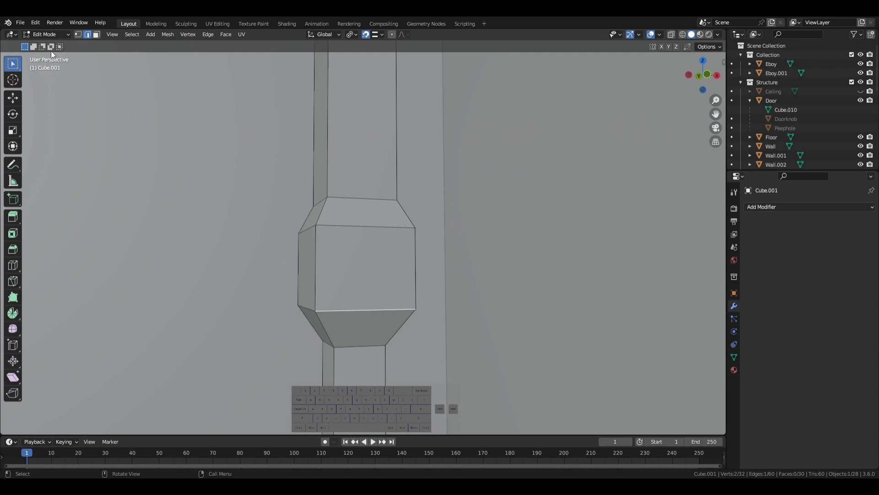
middle_drag(316, 282, 242, 376)
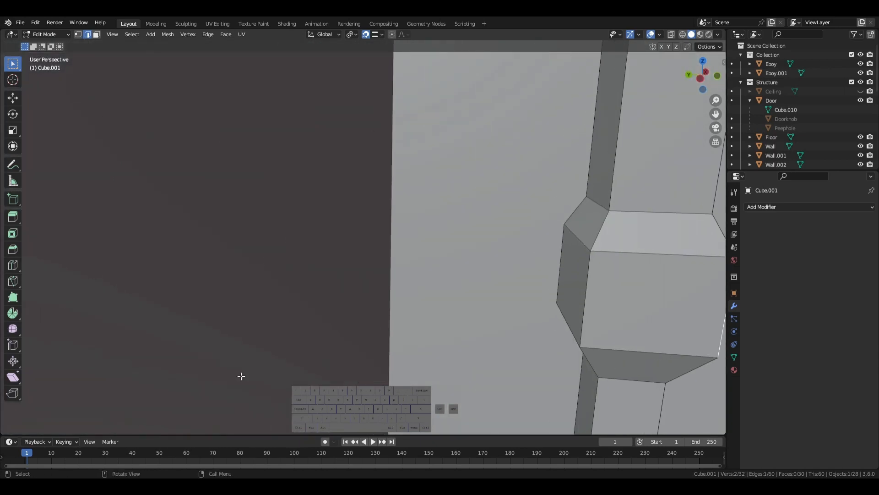
shift+click(557, 271)
middle_drag(588, 318, 464, 335)
scroll(464, 335, down, 2)
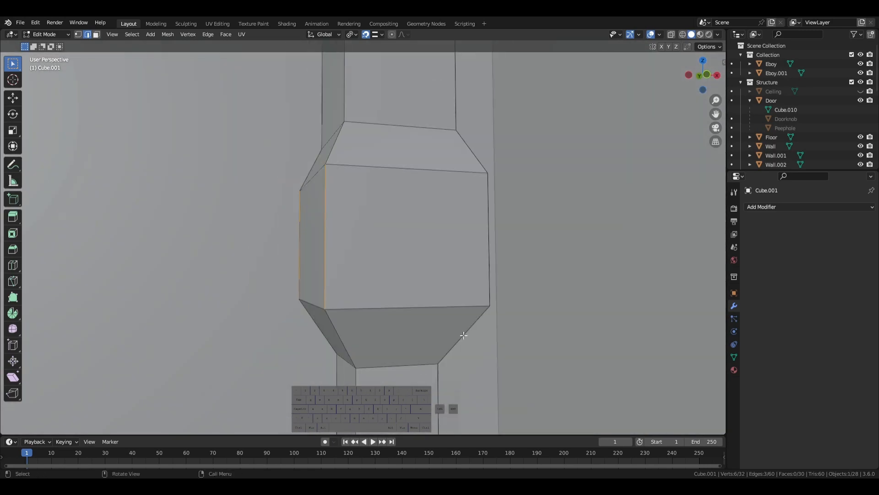
key(ctrl+b)
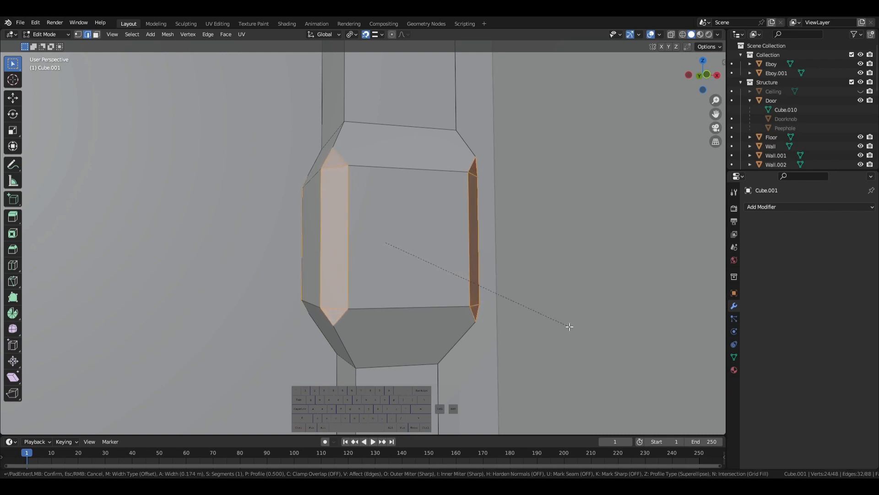
click(570, 326)
middle_drag(569, 326, 170, 299)
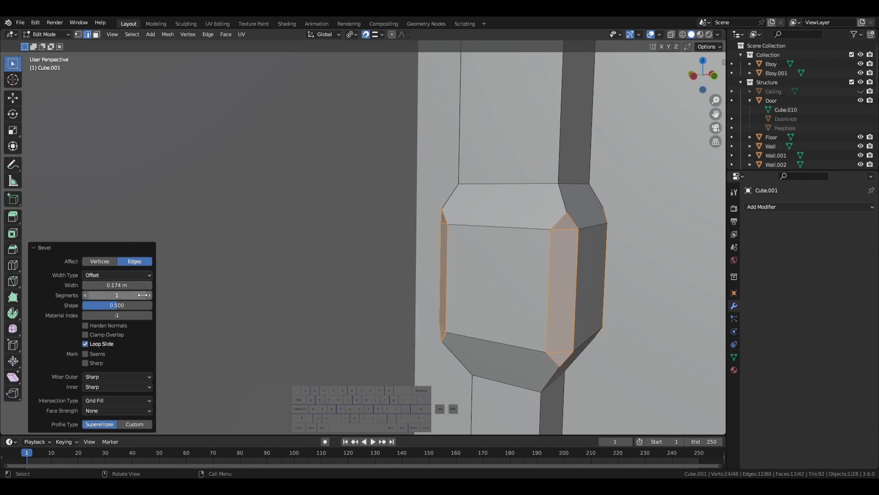
click(149, 295)
click(149, 295)
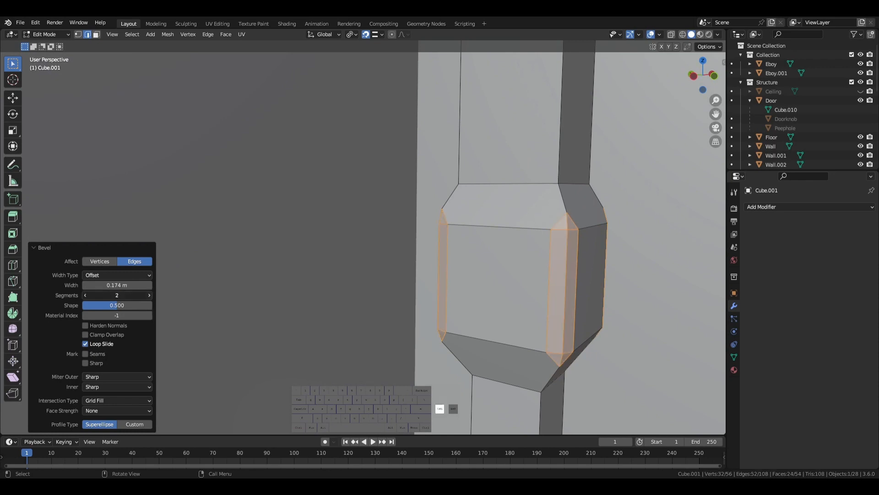
click(149, 294)
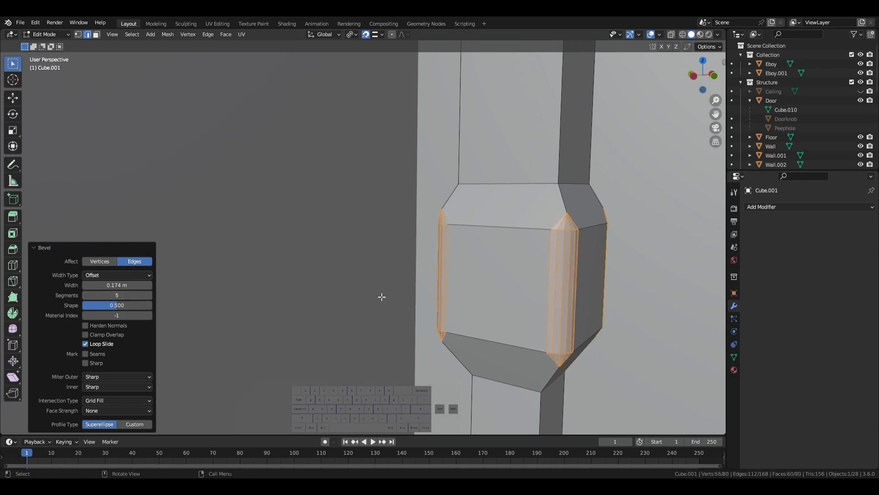
- Inspect the rounded middle block in object mode and undo the bevel on its vertical edges
key(Tab)
middle_drag(405, 298, 553, 263)
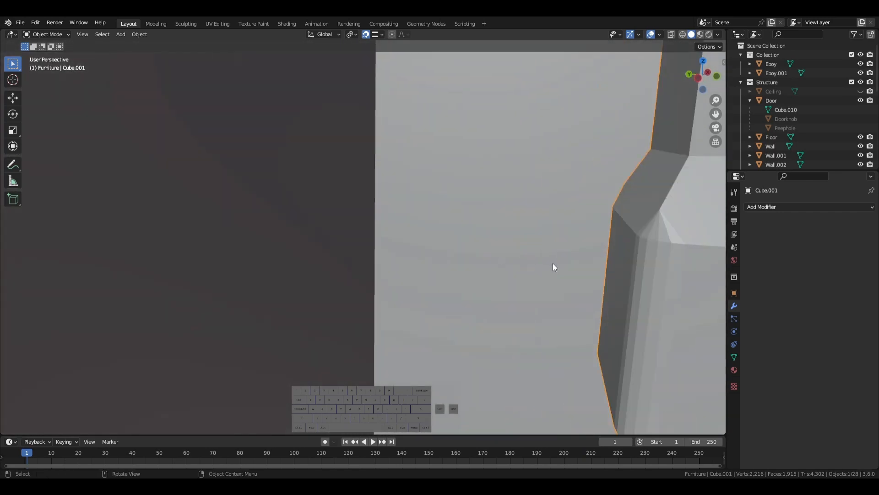
key(Caps_Lock)
middle_drag(653, 263, 552, 270)
key(ctrl+z)
key(ctrl+z)
- Add one centred loop cut around the lower sloped band of the middle block and another around the upper sloped band
middle_drag(554, 317, 634, 341)
shift+middle_drag(634, 341, 521, 265)
scroll(510, 284, down, 4)
ctrl+scroll(453, 283, down, 3)
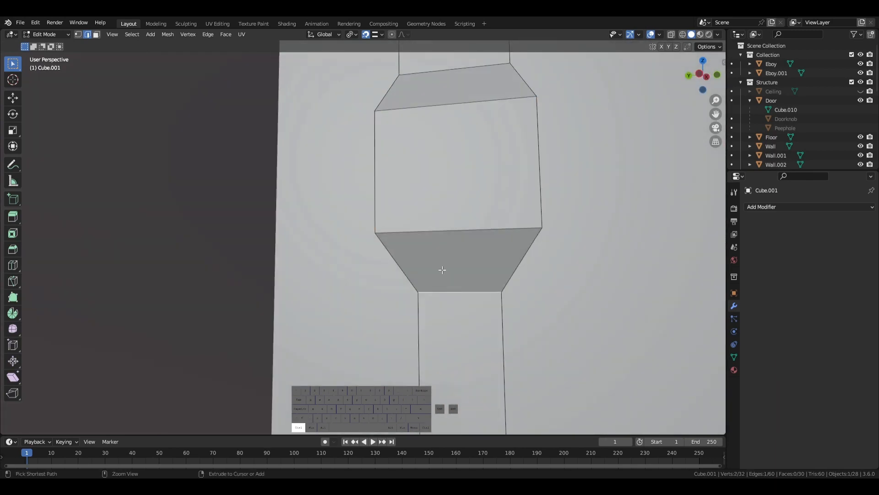
key(ctrl+r)
click(399, 252)
right_click(399, 254)
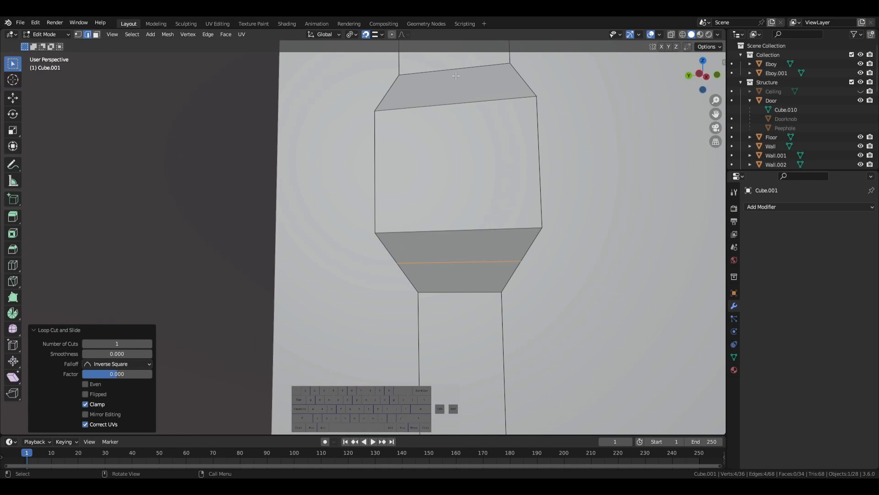
key(ctrl+r)
click(380, 90)
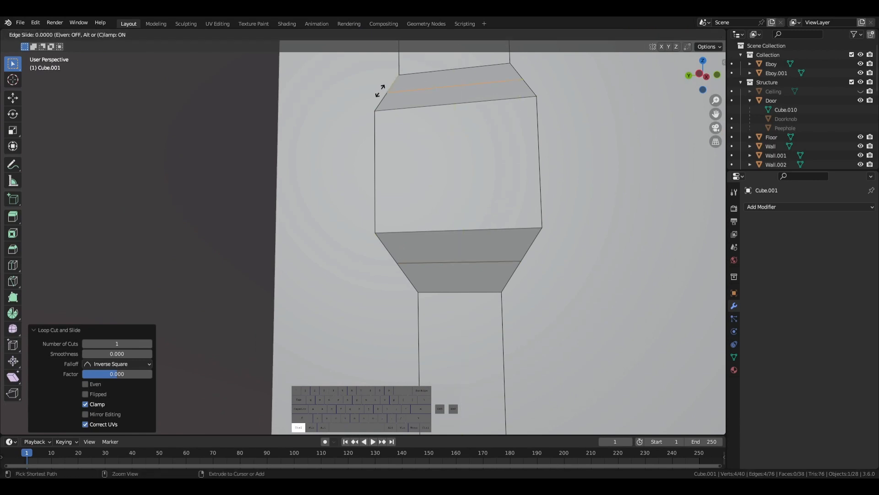
right_click(323, 141)
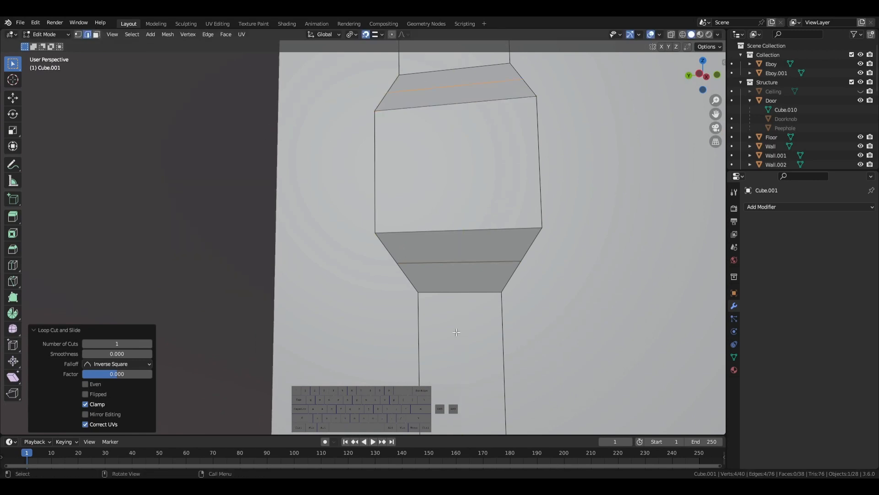
- Select both new edge loops on the sloped bands and scale them inward to 0.934
middle_drag(456, 332, 479, 337)
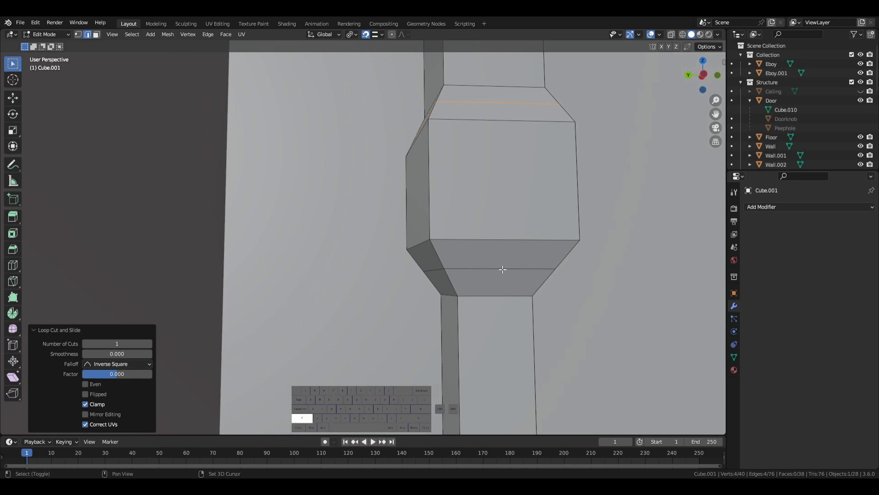
middle_drag(503, 270, 571, 320)
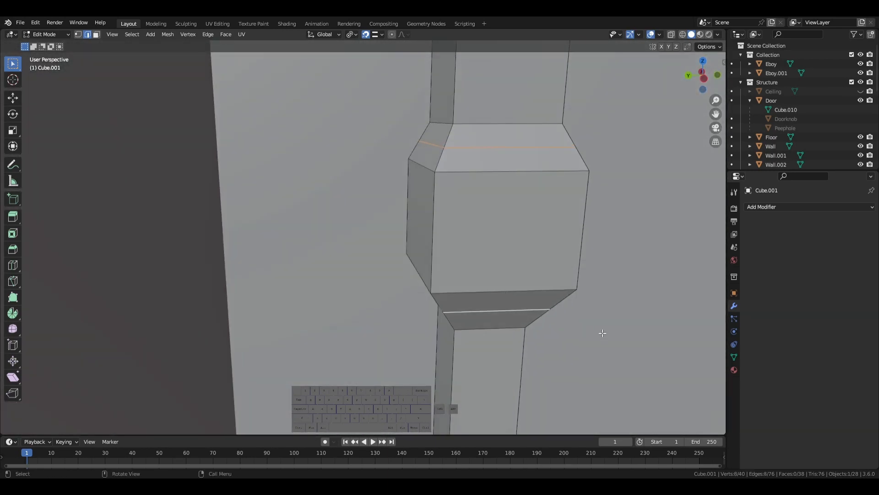
key(s)
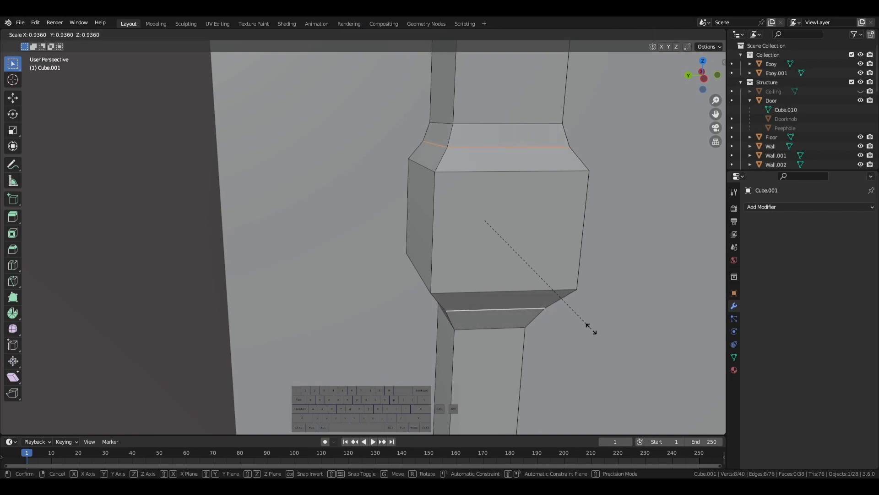
click(591, 328)
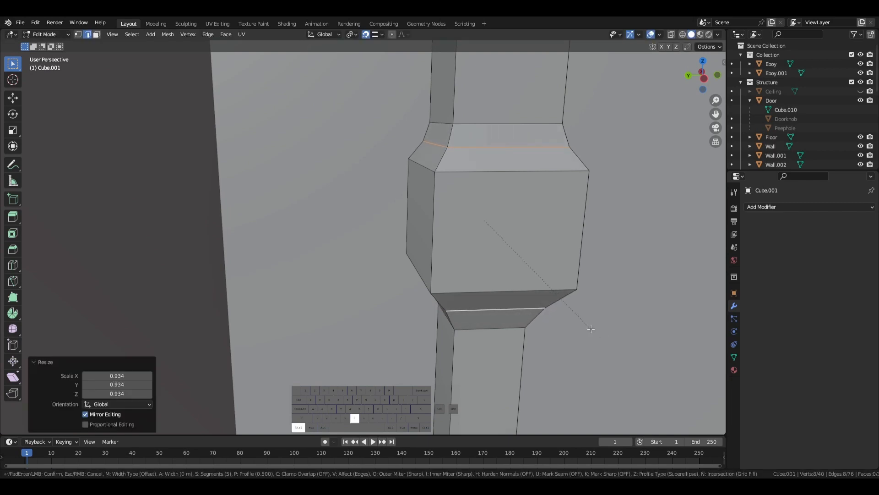
- Bevel the two scaled edge loops with a 0.087 m width and 5 segments, and save the file
key(ctrl+b)
click(603, 331)
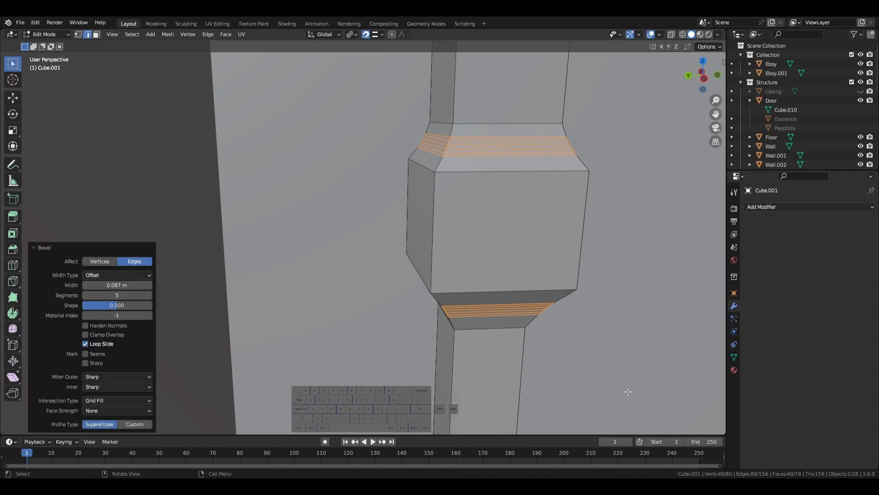
key(Tab)
middle_drag(586, 359, 362, 236)
scroll(443, 312, down, 2)
scroll(490, 318, down, 6)
scroll(482, 317, down, 5)
key(ctrl+s)
- Move the finished leg back into the wall corner along the Y axis and 0.071413 m along the X axis
key(g)
key(y)
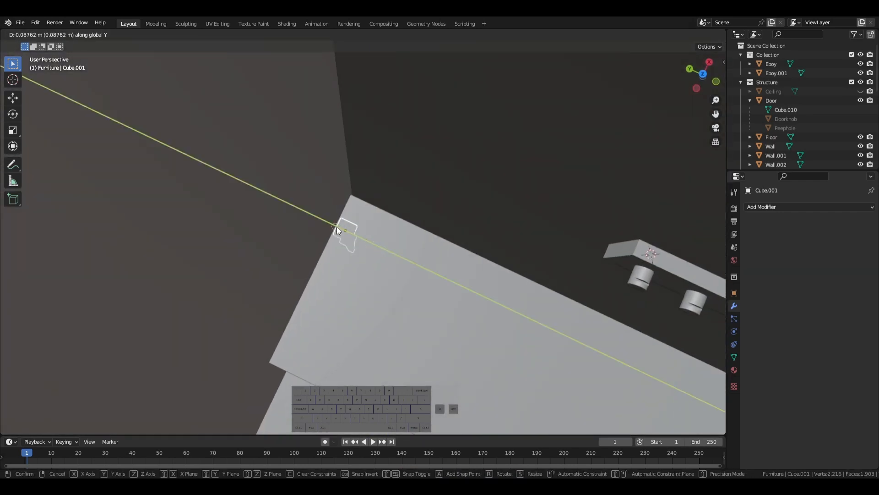
click(338, 226)
key(g)
key(x)
click(375, 203)
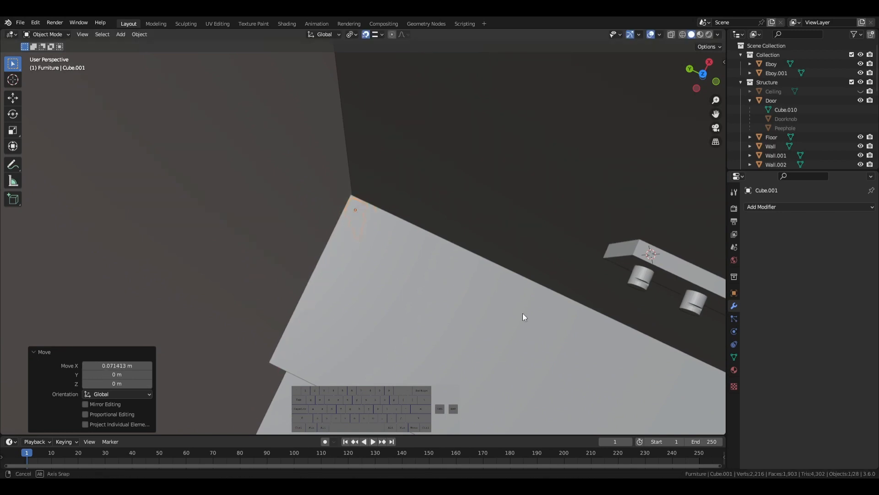
- Copy the corner leg and move the duplicate -0.49174 m along the X axis to the tabletop's adjacent front corner
middle_drag(524, 315, 466, 255)
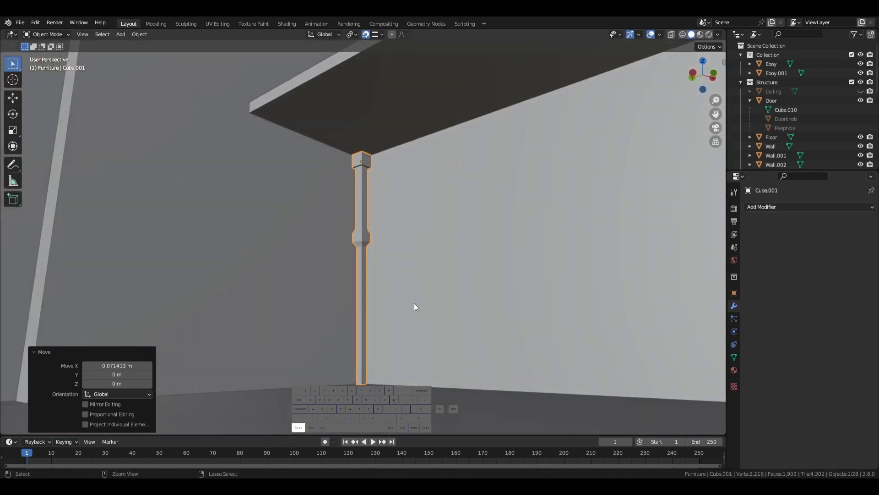
key(ctrl+c)
key(ctrl+v)
key(g)
key(y)
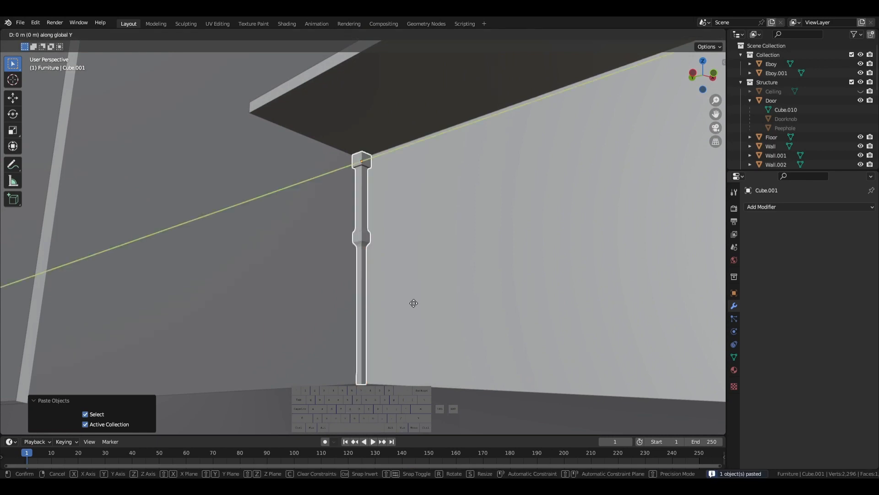
key(x)
click(256, 123)
middle_drag(257, 123, 309, 172)
scroll(544, 353, down, 3)
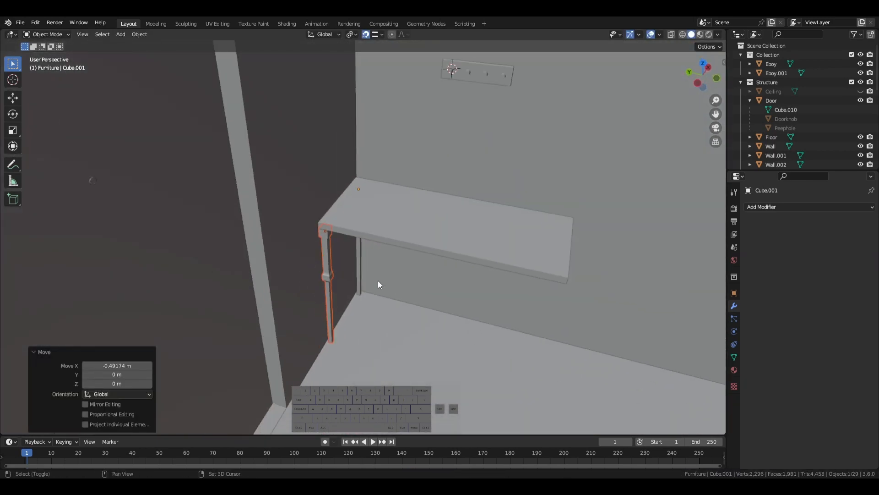
- Duplicate both legs together and move the copies -1.217 m along the Y axis to the tabletop's opposite end
shift+click(360, 273)
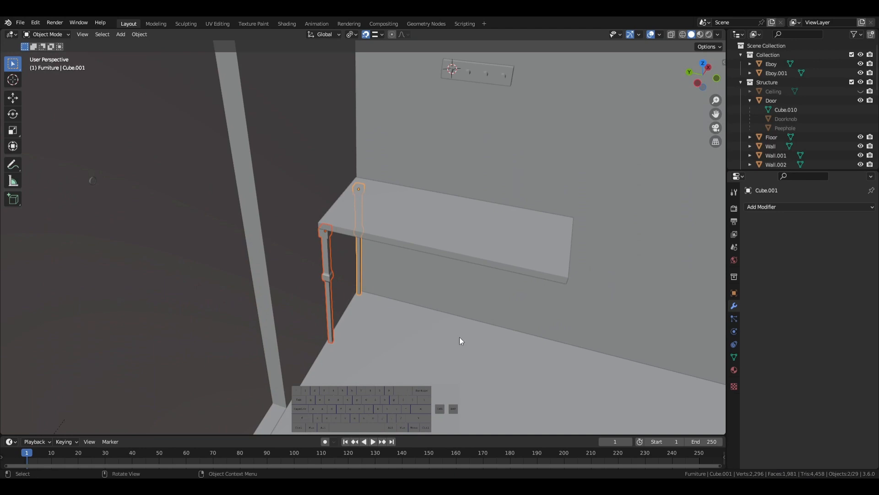
key(ctrl+c)
key(ctrl+v)
key(g)
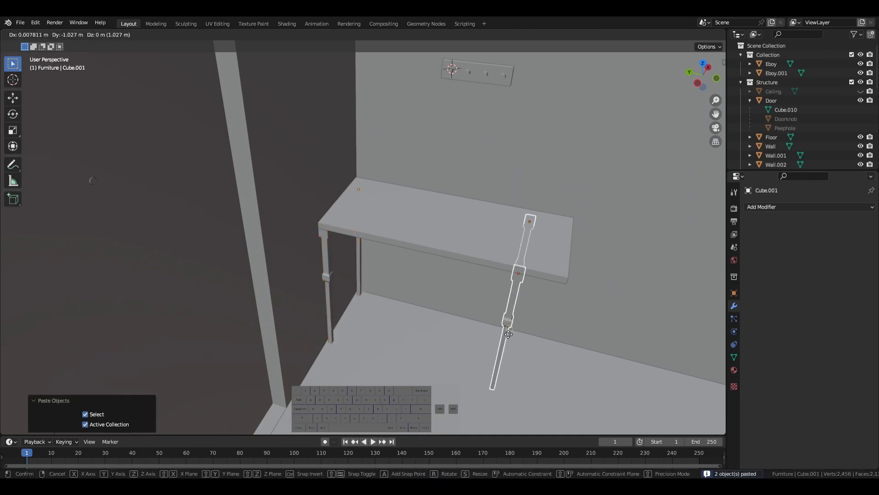
key(y)
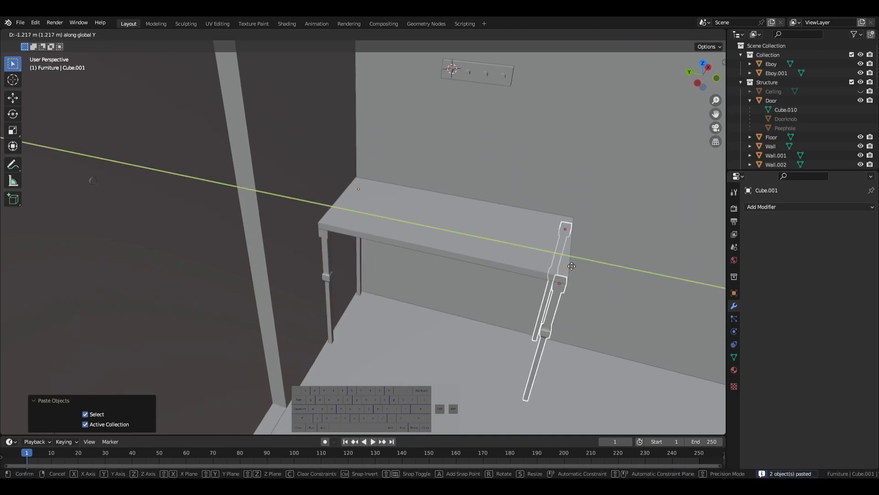
click(575, 277)
middle_drag(575, 277, 550, 265)
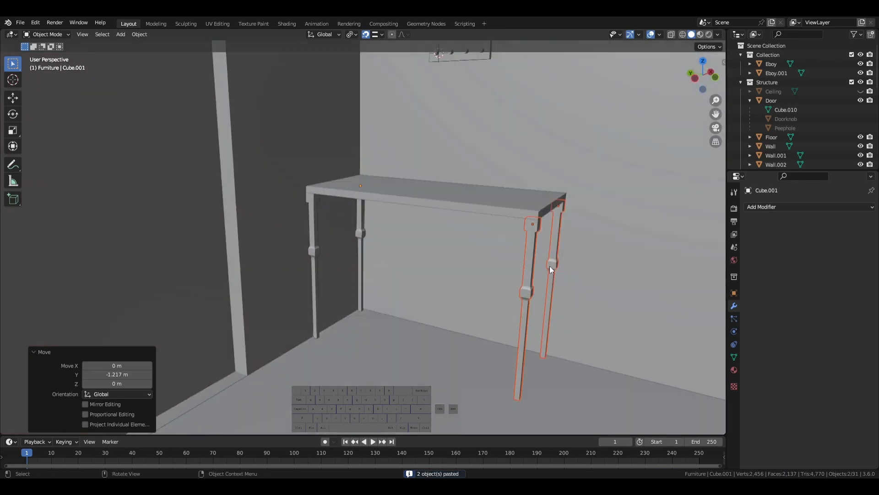
- Join the four legs into one object and set its origin to geometry
shift+click(319, 243)
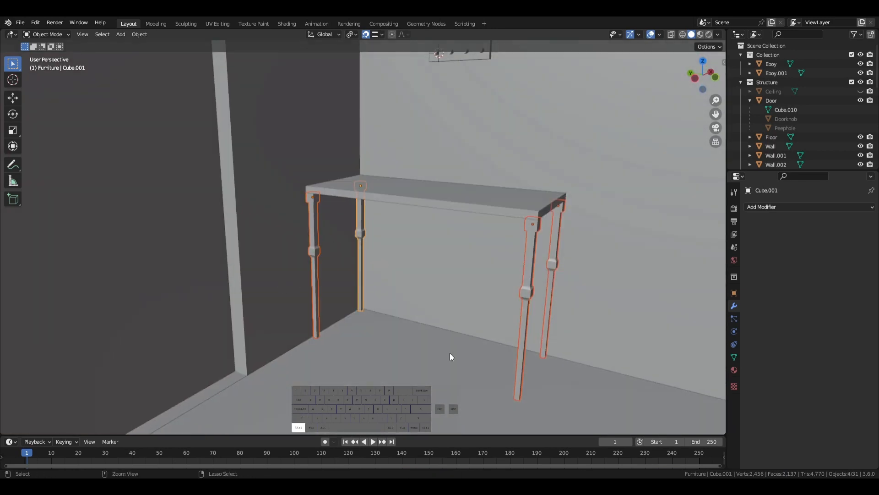
key(ctrl+j)
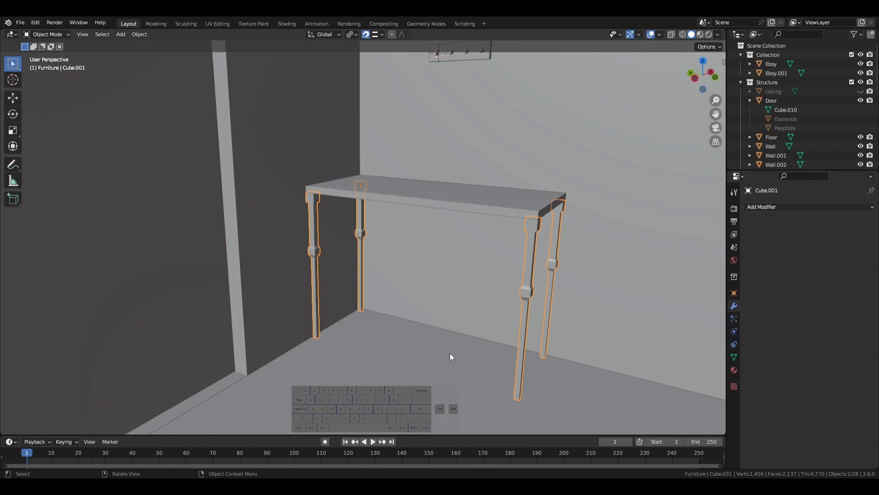
right_click(449, 352)
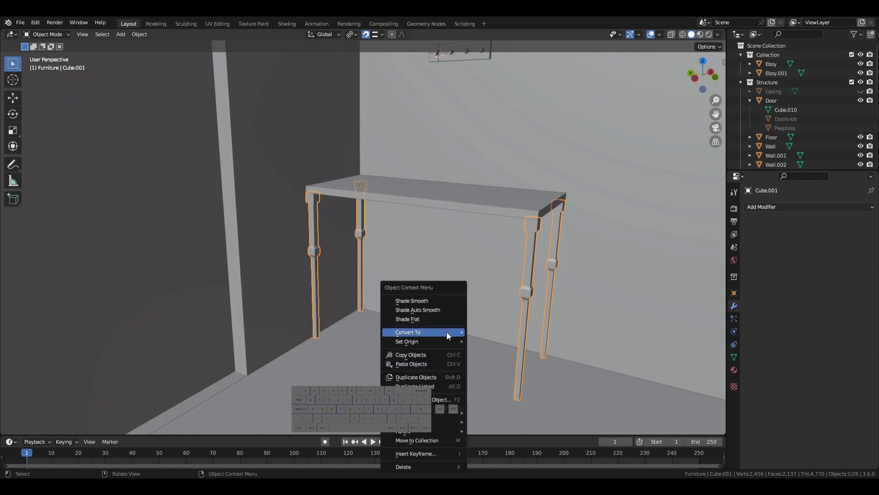
mouse_move(454, 342)
click(484, 350)
- Apply the scale of the joined legs and save the file
key(ctrl+a)
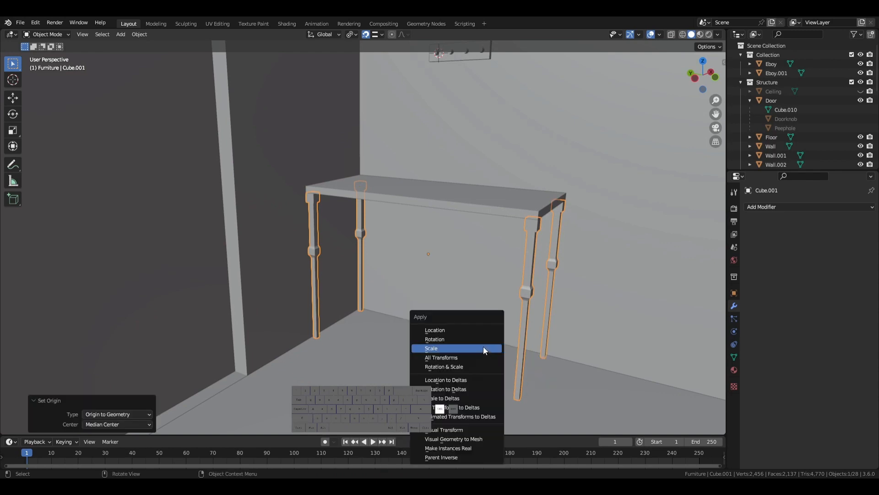
click(482, 346)
key(ctrl+s)
- Shorten the joined legs by scaling them to 0.673 along the Z axis
middle_drag(523, 234, 510, 182)
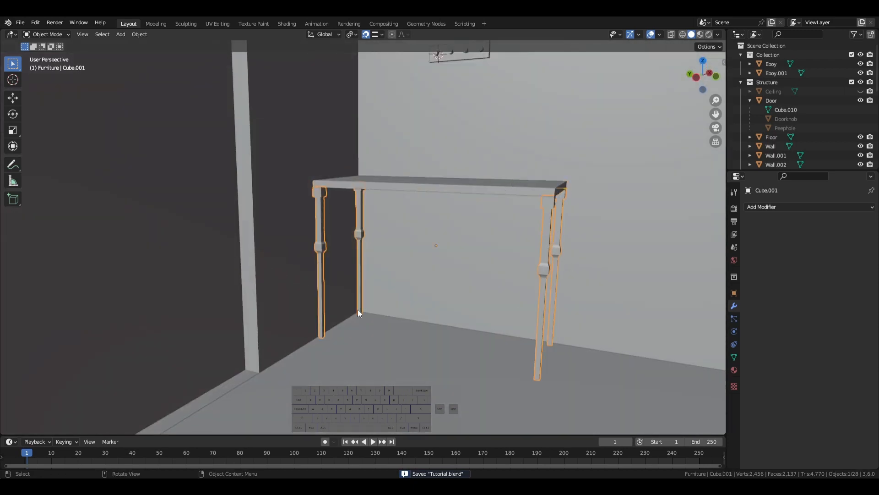
middle_drag(358, 309, 407, 353)
key(s)
key(z)
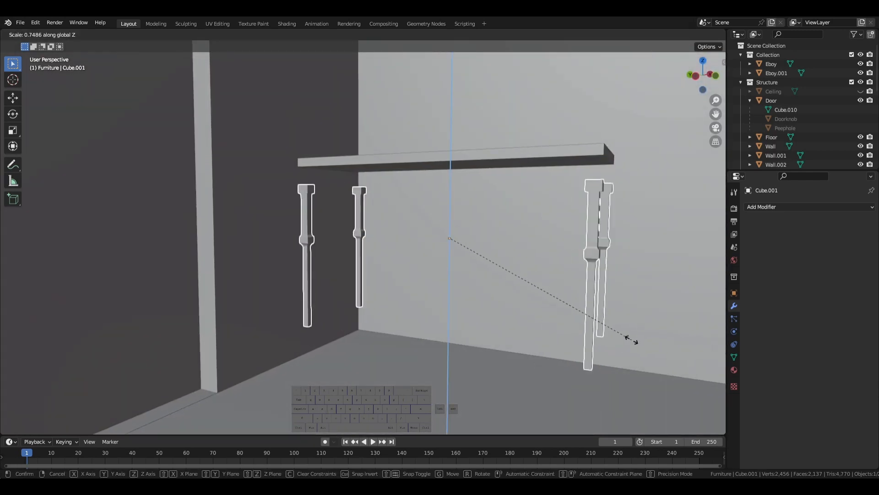
click(611, 329)
- Raise the shortened legs along the Z axis until their tops meet the underside of the tabletop
key(g)
key(z)
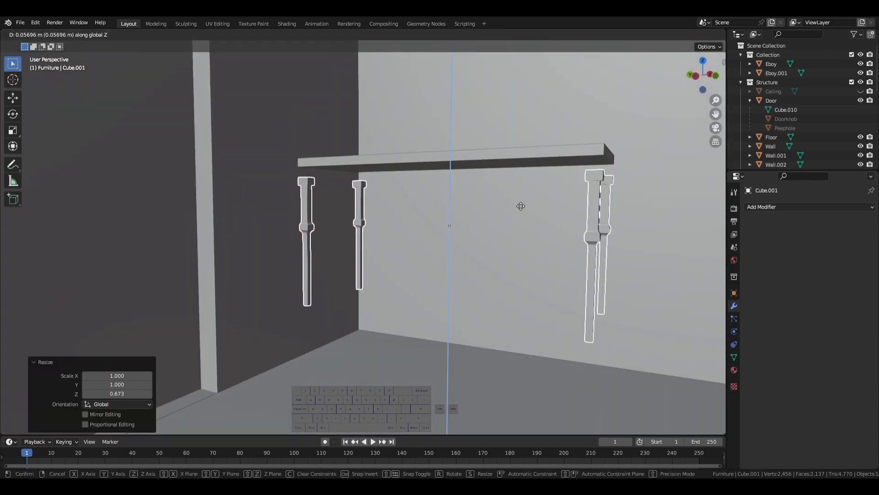
click(467, 157)
- Join the legs and the tabletop into one table object and set its origin to geometry
middle_drag(468, 157, 426, 220)
shift+click(423, 228)
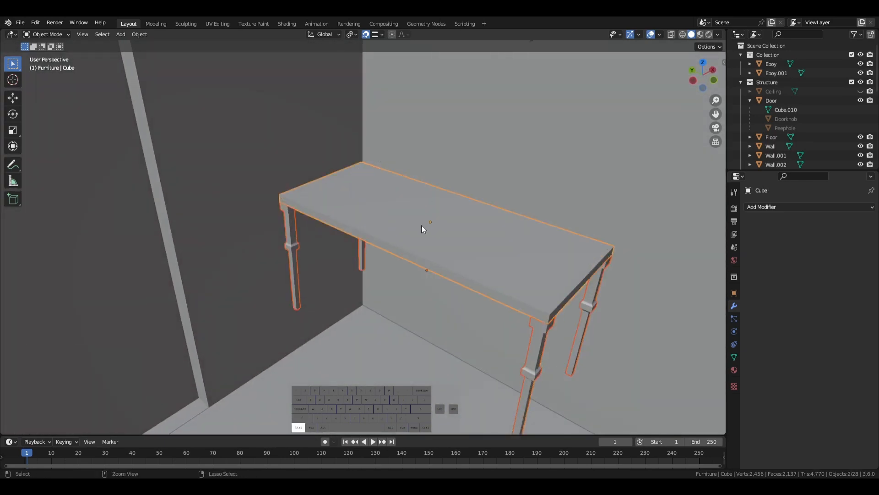
key(ctrl+j)
right_click(421, 227)
mouse_move(421, 227)
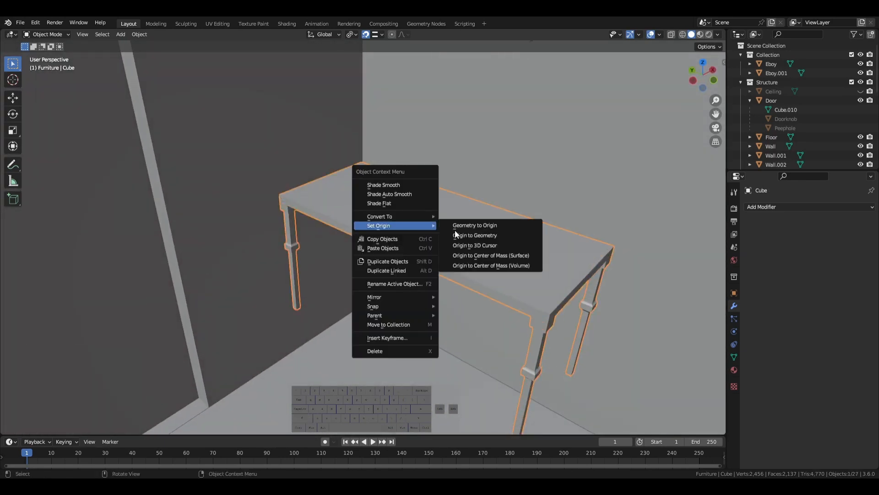
click(463, 232)
- Apply the table's scale and lower the table 0.2901 m along the Z axis onto the floor
key(ctrl+a)
click(510, 275)
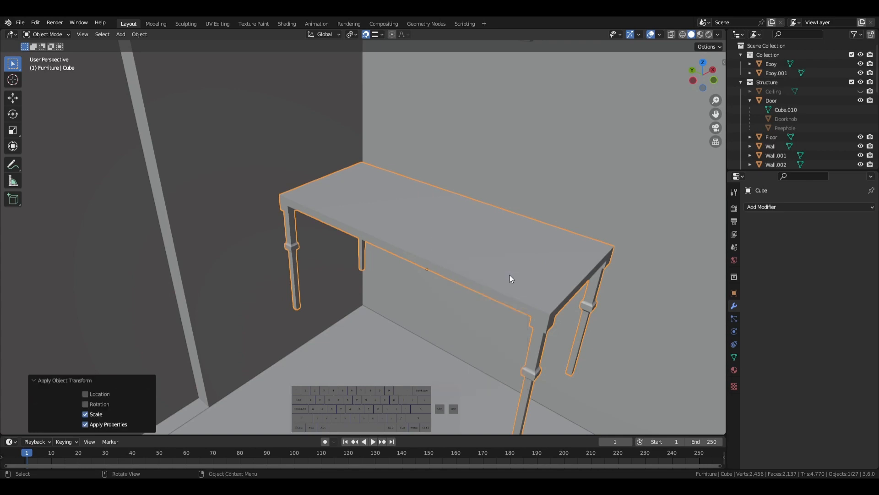
key(g)
key(z)
click(390, 327)
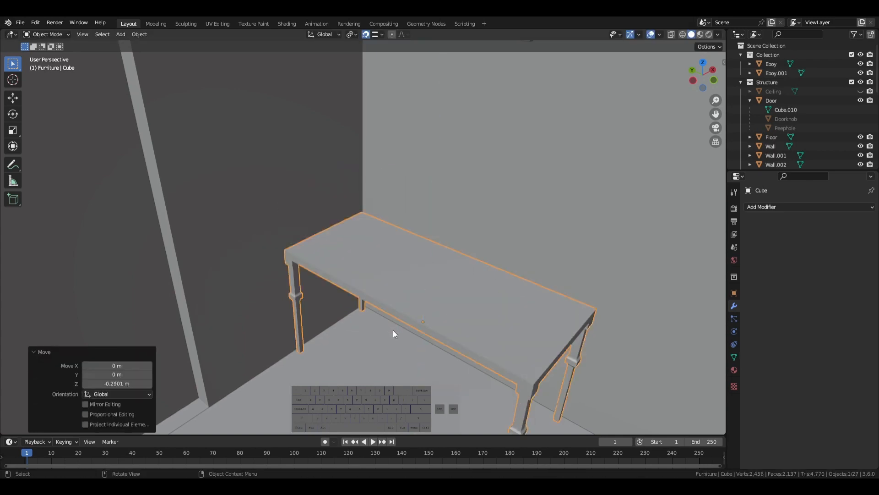
middle_drag(393, 329, 446, 303)
scroll(507, 328, down, 4)
middle_drag(507, 329, 477, 281)
key(g)
key(y)
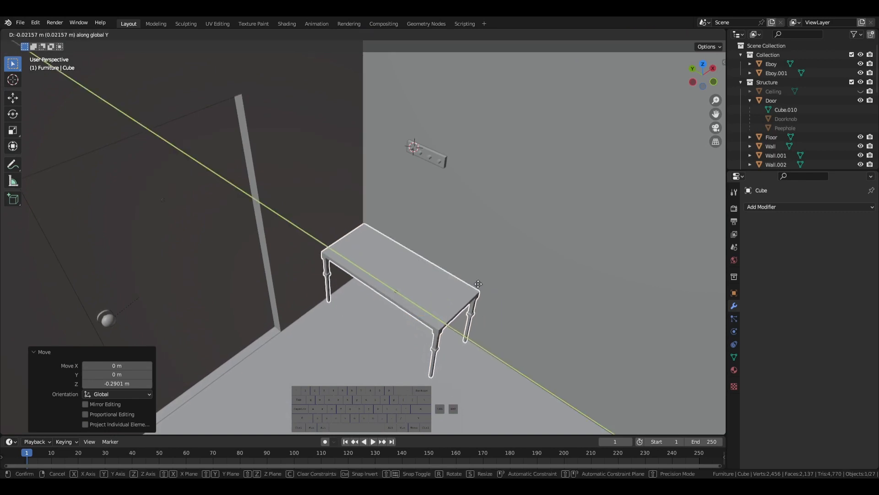
key(Escape)
- Move the key holder about 0.13 m along the negative Y axis so it hangs more centrally above the table
click(422, 160)
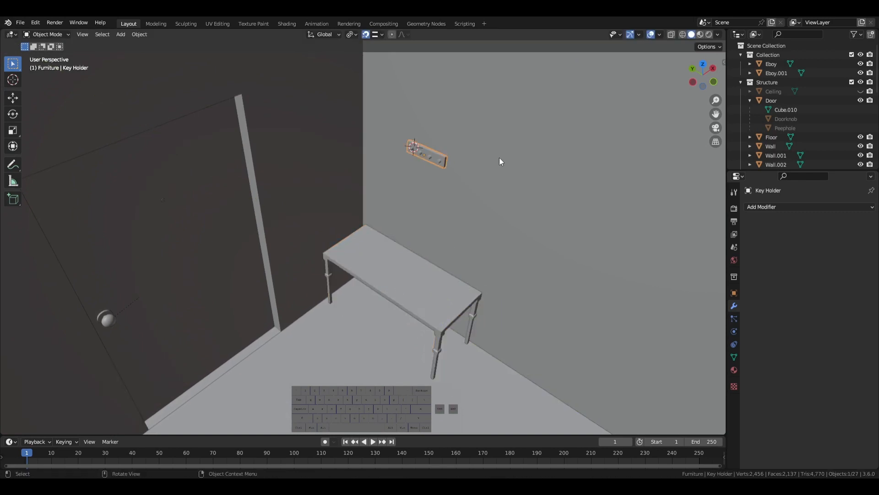
key(g)
key(y)
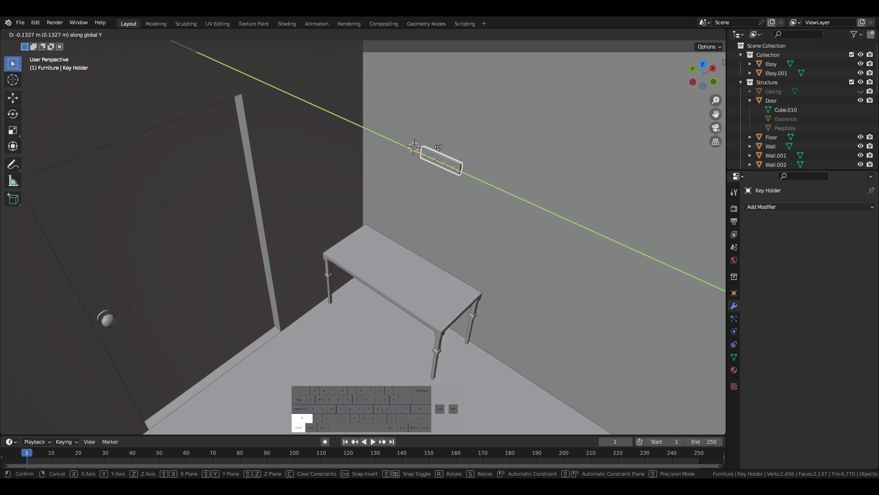
click(438, 147)
- Thicken the window block along the Y axis until it passes fully through the wall
middle_drag(499, 359, 192, 301)
scroll(529, 319, up, 2)
scroll(557, 143, down, 2)
middle_drag(557, 143, 494, 315)
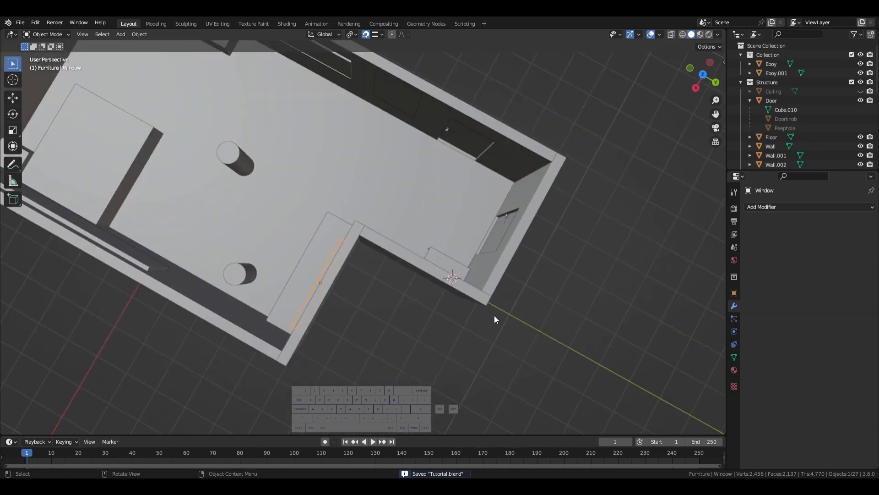
key(s)
key(y)
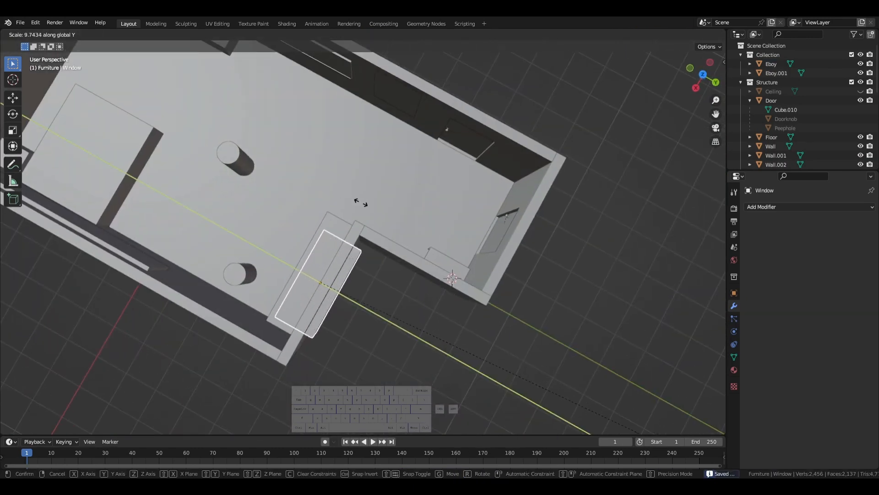
click(308, 327)
- Add a Boolean Difference modifier to Wall.002 with the Window block as its operand object
scroll(339, 335, up, 4)
middle_drag(362, 336, 439, 352)
click(368, 307)
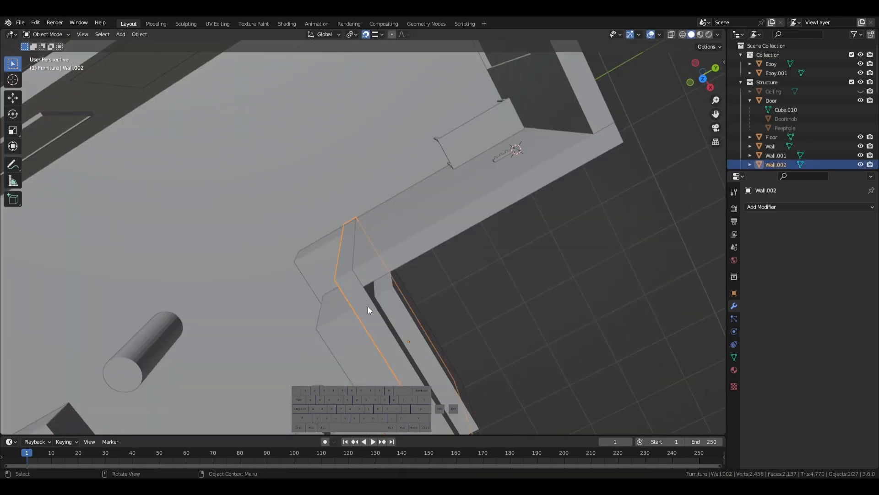
middle_drag(411, 285, 418, 253)
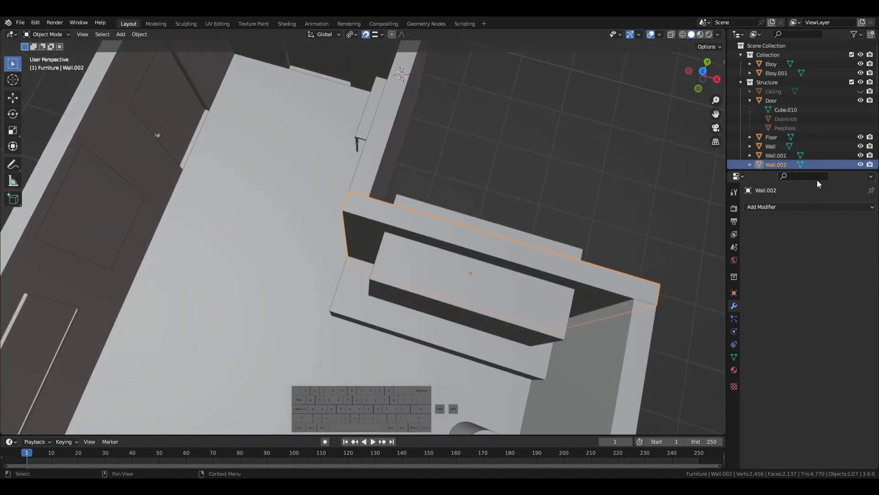
click(774, 207)
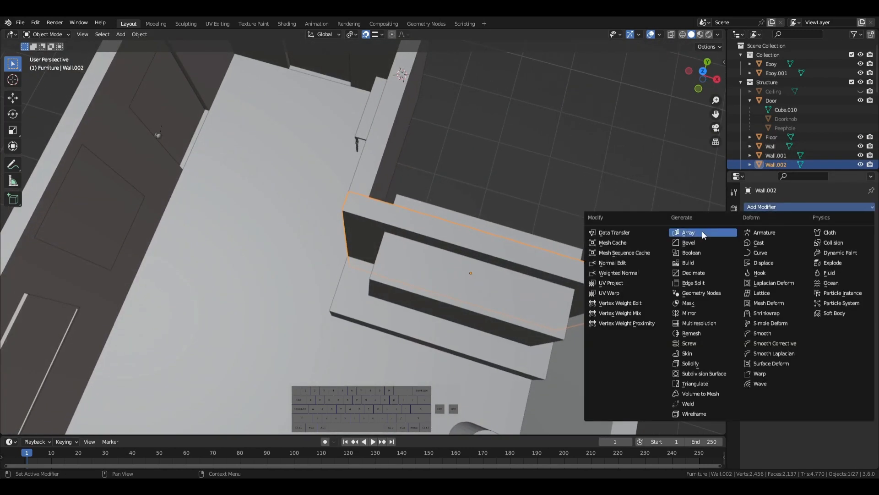
click(680, 255)
click(857, 258)
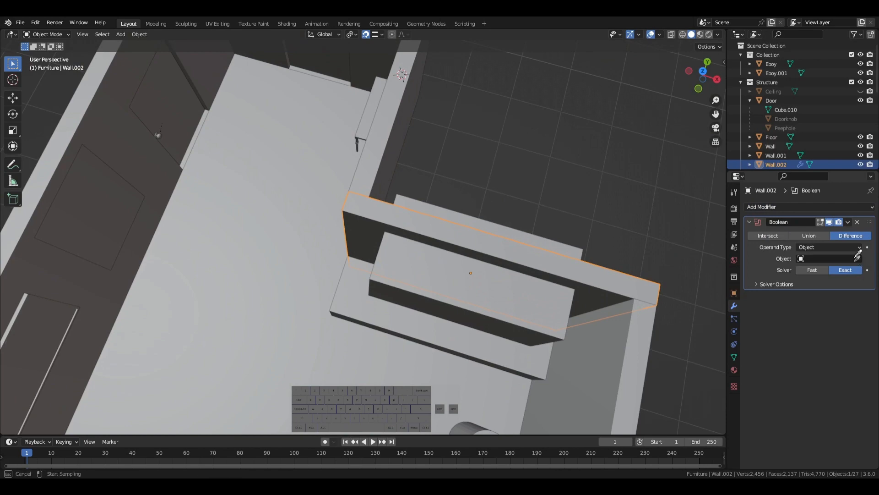
click(401, 271)
- Hide the window block to examine the cut in the wall, and unhide it
middle_drag(400, 270, 426, 293)
click(197, 237)
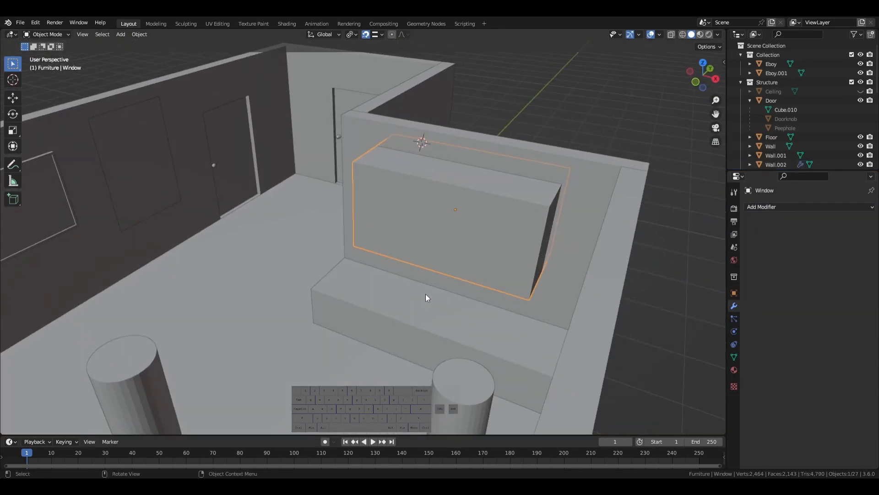
key(h)
middle_drag(505, 209, 507, 230)
key(alt+h)
- Apply the Boolean modifier on Wall.002
click(527, 236)
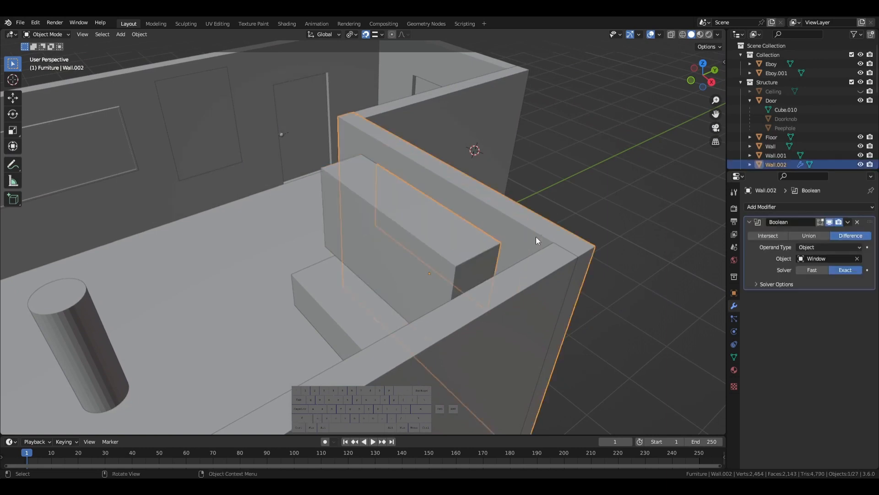
click(850, 223)
click(829, 236)
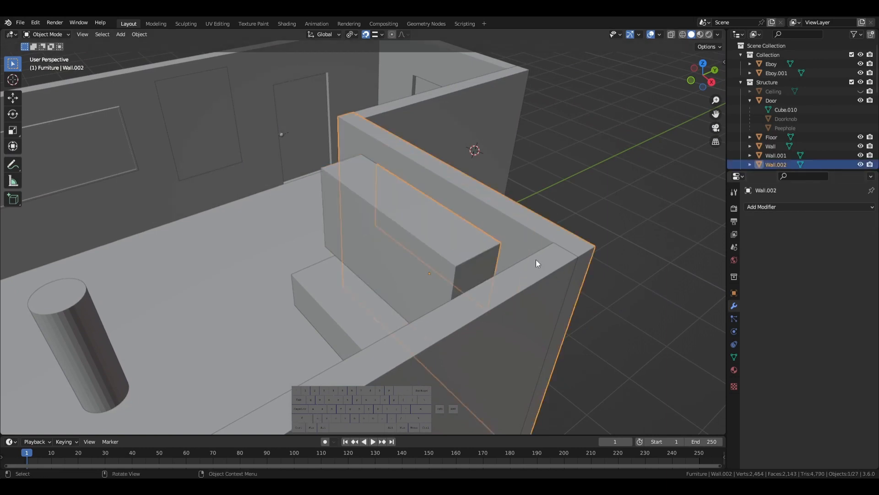
- Scale the window block down along the Y axis to a thin panel
middle_drag(536, 260, 358, 333)
click(358, 333)
key(s)
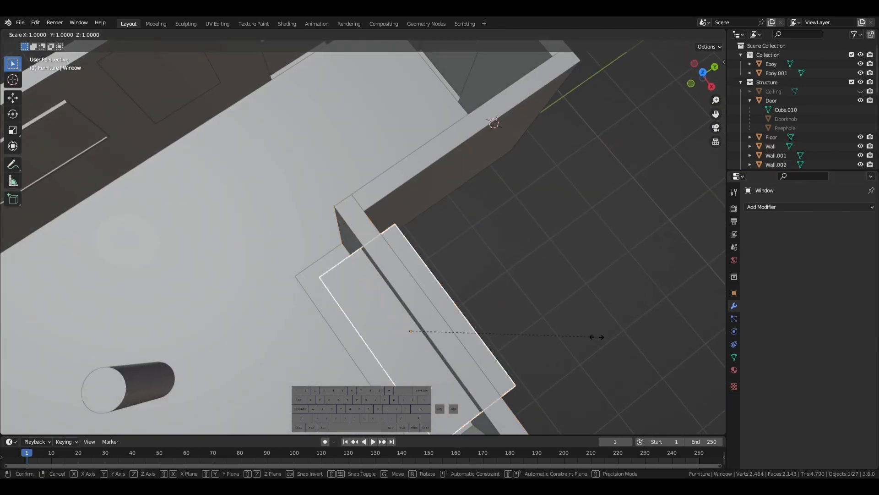
key(y)
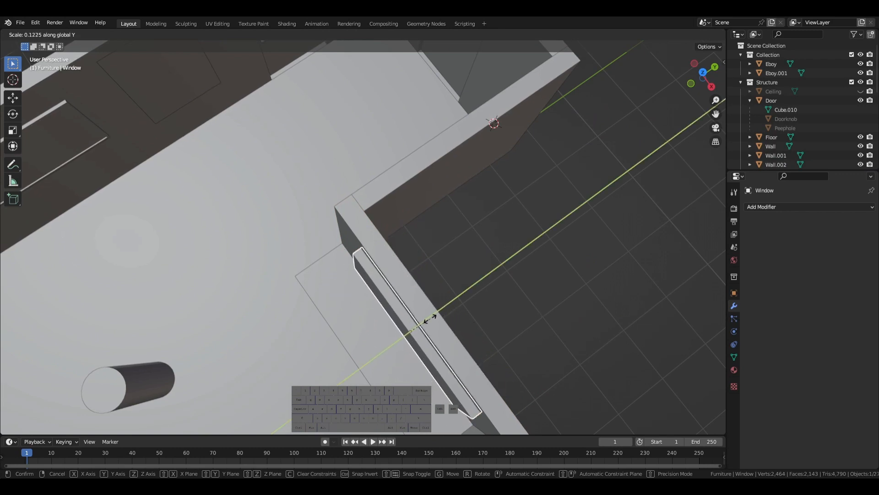
click(419, 321)
- Move the thin window panel along the Y axis to set it back inside the wall opening
middle_drag(419, 321, 468, 268)
key(g)
key(y)
click(342, 290)
- Name the panel in the wall opening Window and save the file
middle_drag(535, 248, 497, 327)
click(433, 177)
middle_drag(434, 177, 480, 278)
scroll(454, 325, up, 3)
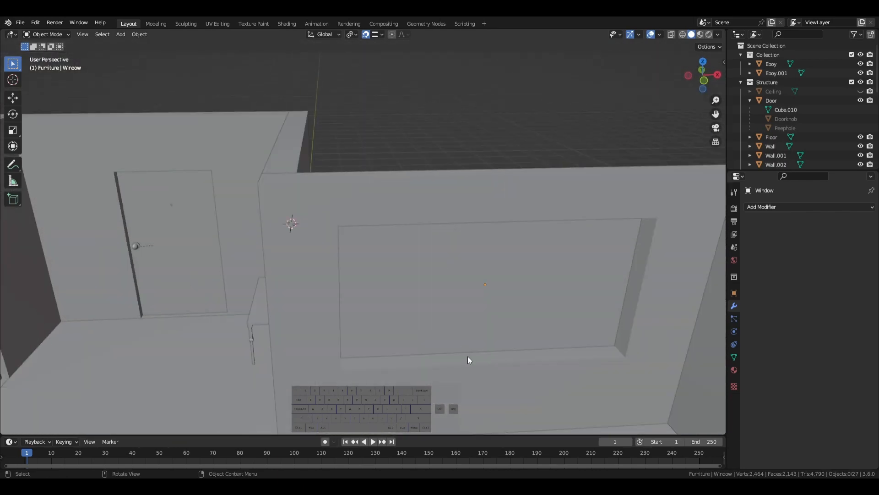
middle_drag(468, 356, 497, 311)
click(497, 311)
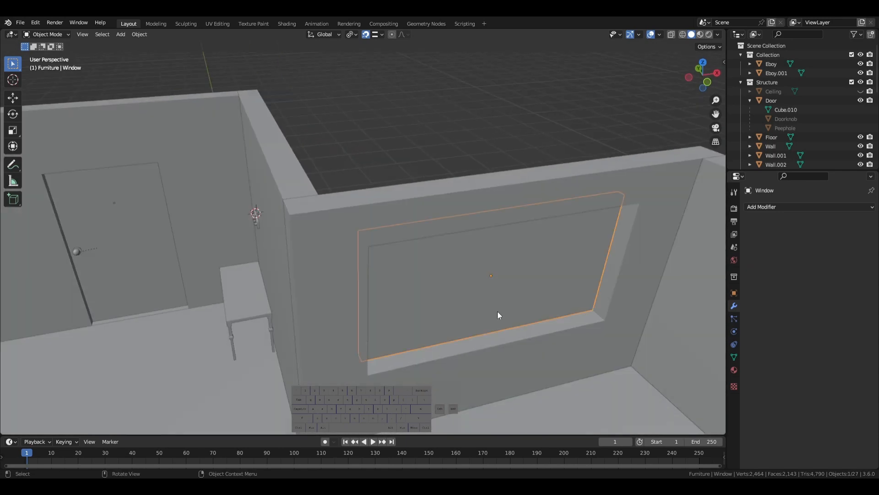
key(F2)
text(Window)
key(Return)
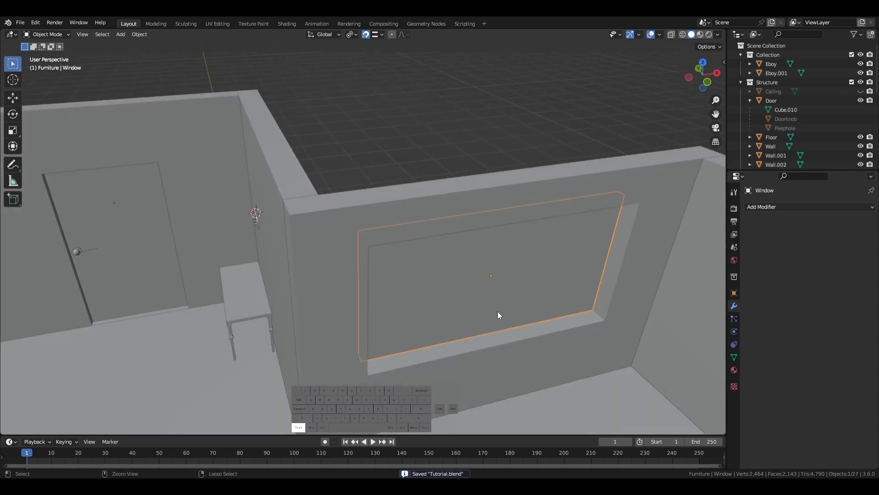
- Copy and paste the window panel and move the copy -0.1747 m along the Y axis
mouse_move(498, 312)
middle_down()
mouse_move(518, 352)
mouse_move(479, 394)
mouse_move(472, 361)
mouse_move(489, 320)
mouse_move(508, 323)
middle_up()
key(ctrl+c)
key(ctrl+v)
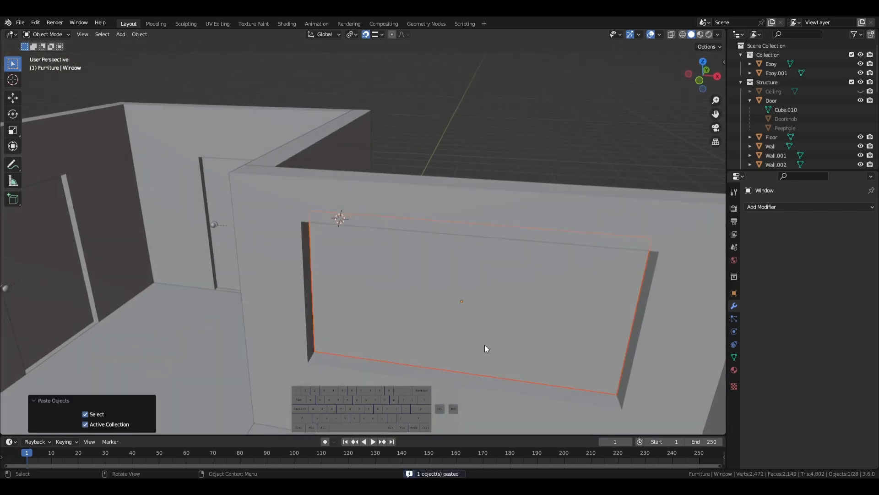
key(g)
key(y)
click(691, 386)
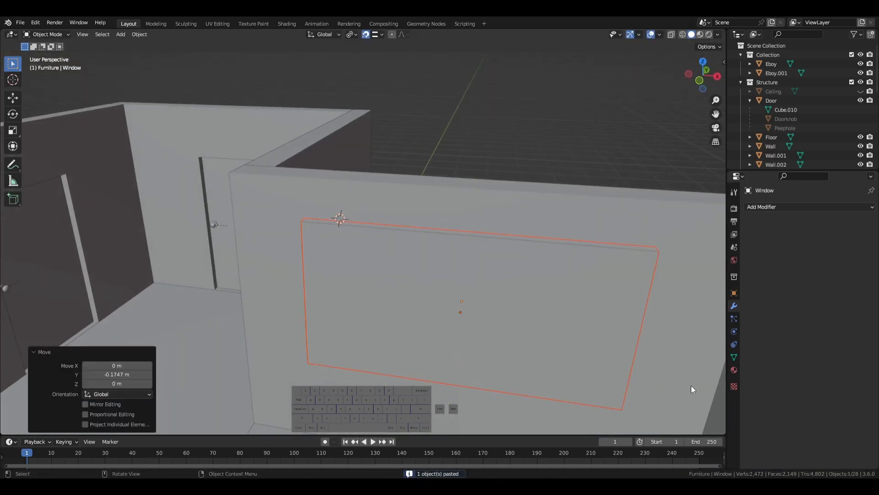
- Scale the panel copy to 0.019 along the X axis to form a narrow vertical bar across the window
key(s)
key(y)
key(x)
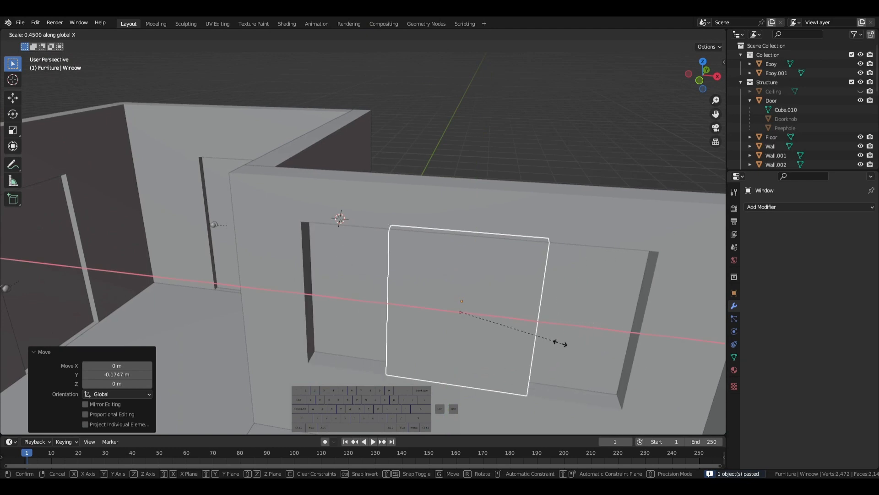
click(461, 313)
middle_drag(529, 324, 537, 306)
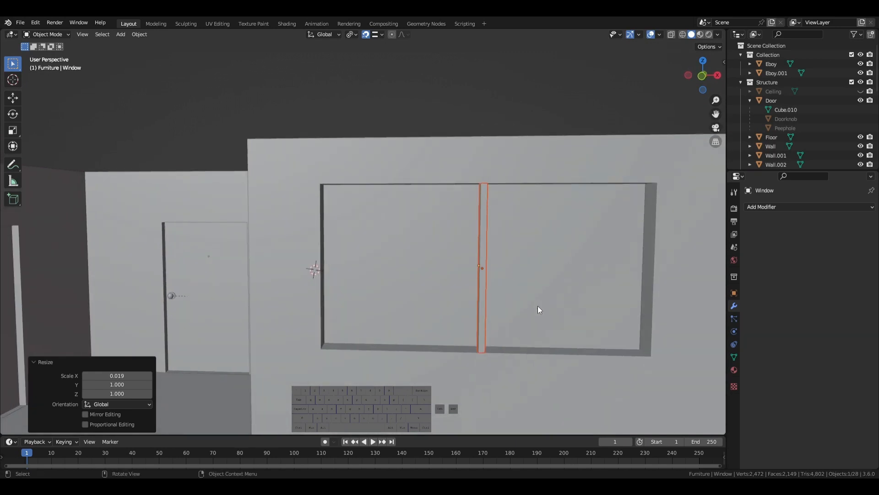
- Paste a copy of the vertical window bar and rotate it about the Y axis
key(ctrl+v)
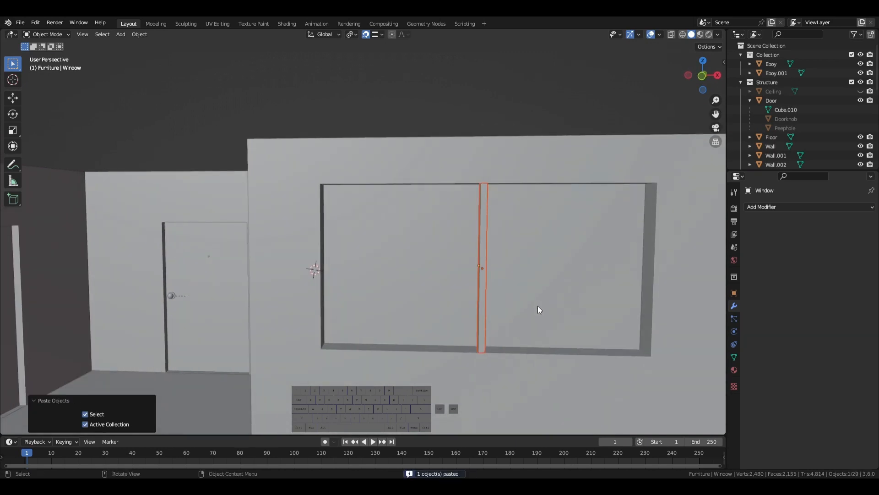
key(r)
key(x)
key(y)
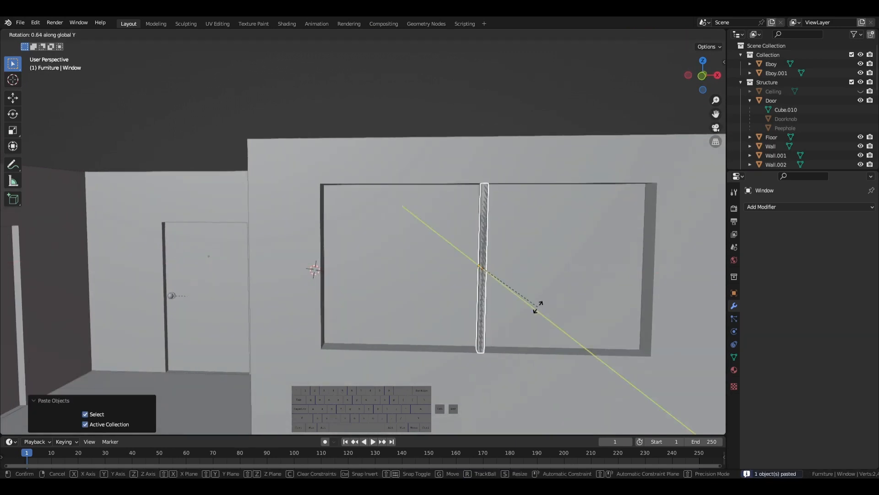
- Rotate the pasted copy of the window's vertical bar 90° around the Y axis
click(394, 382)
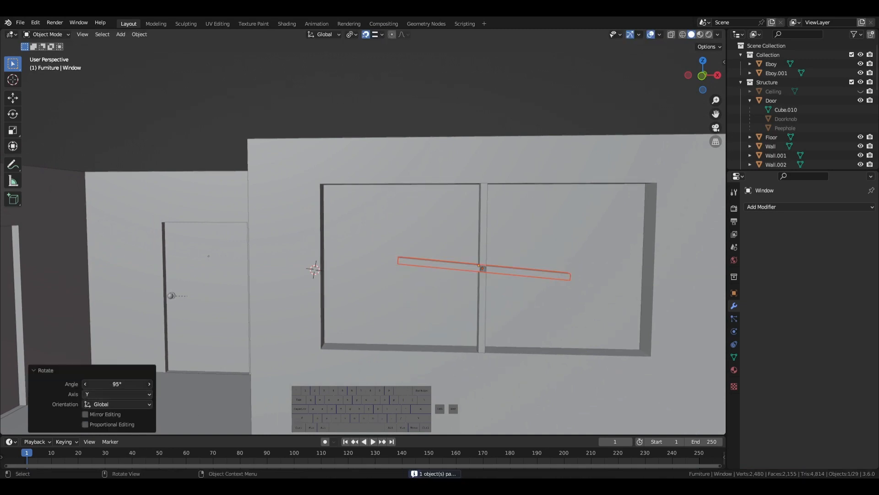
click(111, 386)
text(90)
key(Return)
- Move the horizontal bar along the X axis into the left half of the window opening
key(g)
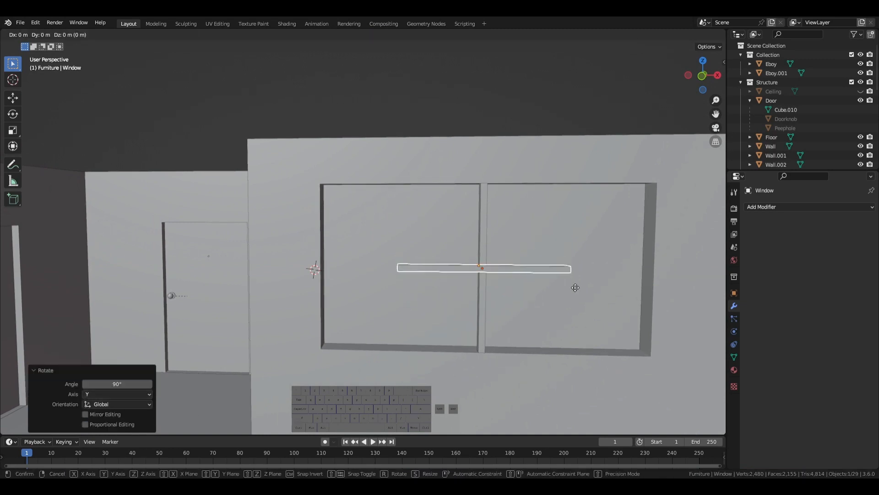
key(y)
key(x)
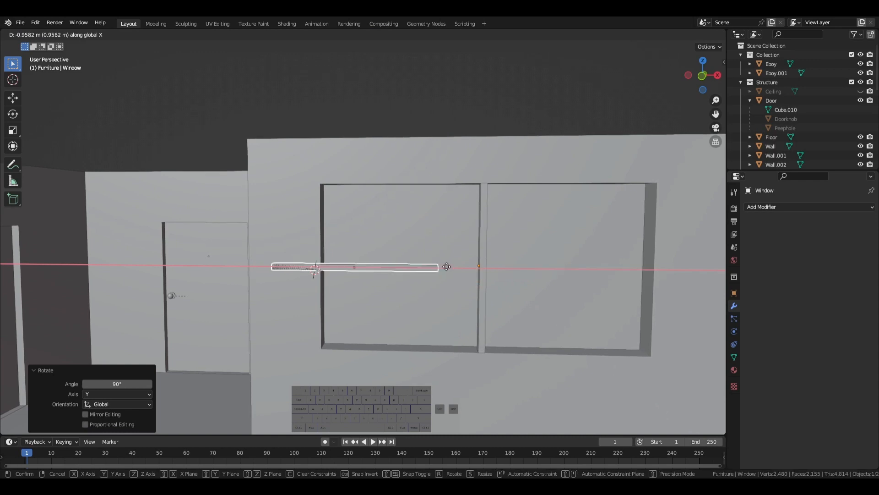
click(517, 281)
- Shorten the horizontal bar in Edit Mode by moving its inner end along X until it meets the vertical bar
middle_drag(581, 289, 412, 275)
key(Tab)
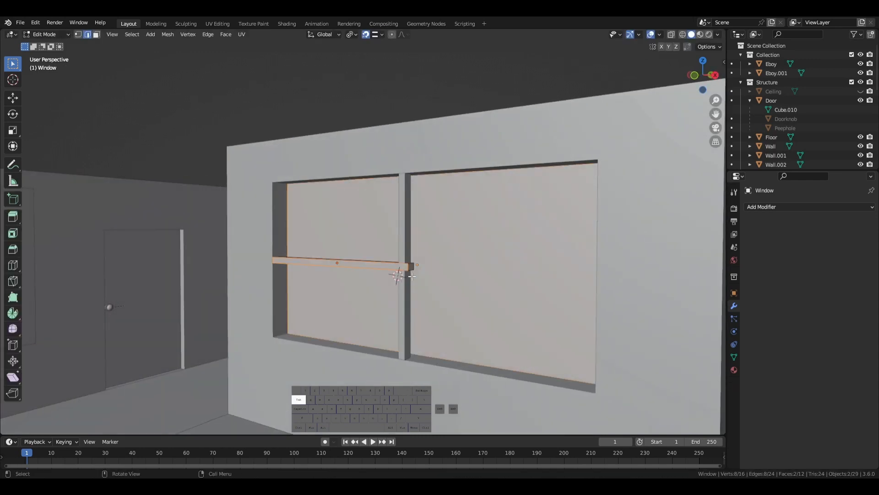
scroll(413, 275, up, 4)
click(480, 307)
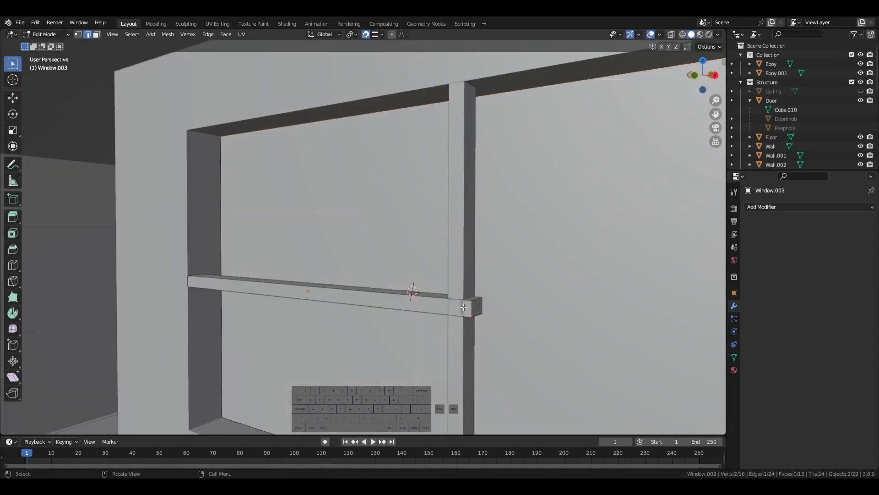
middle_drag(479, 310, 556, 335)
key(g)
key(x)
click(565, 341)
key(Tab)
scroll(568, 346, down, 4)
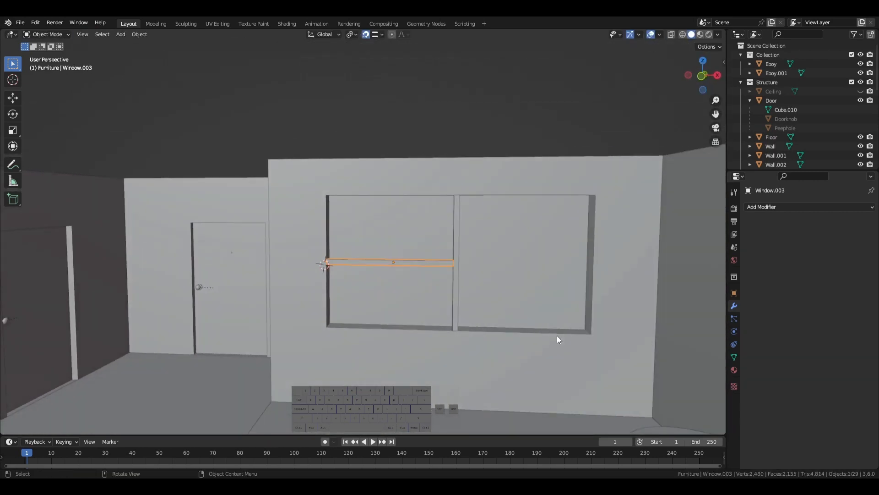
- Duplicate the horizontal bar and move the copy about 1.235 m along X into the right half of the window
key(ctrl+c)
key(ctrl+v)
key(g)
key(x)
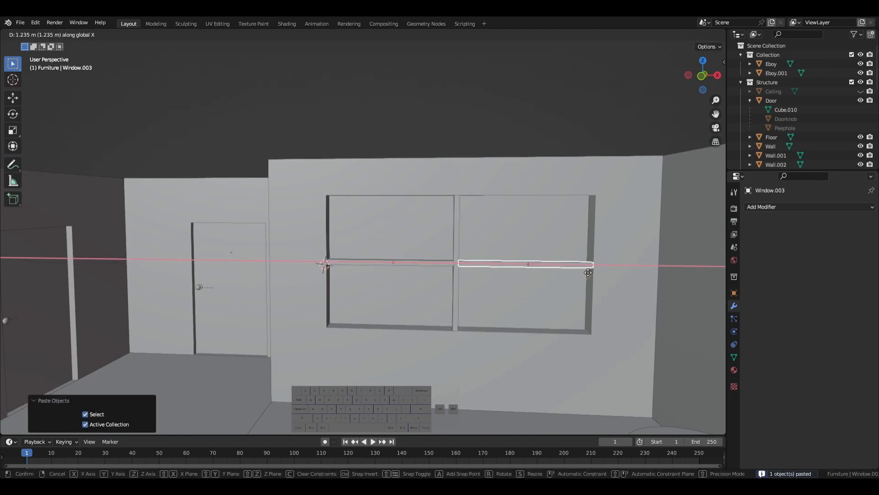
click(589, 272)
- Clear the selection and save the file
middle_drag(589, 273, 598, 373)
click(490, 134)
middle_drag(516, 253, 497, 300)
key(ctrl+s)
scroll(545, 271, up, 4)
scroll(497, 300, down, 5)
scroll(498, 300, down, 3)
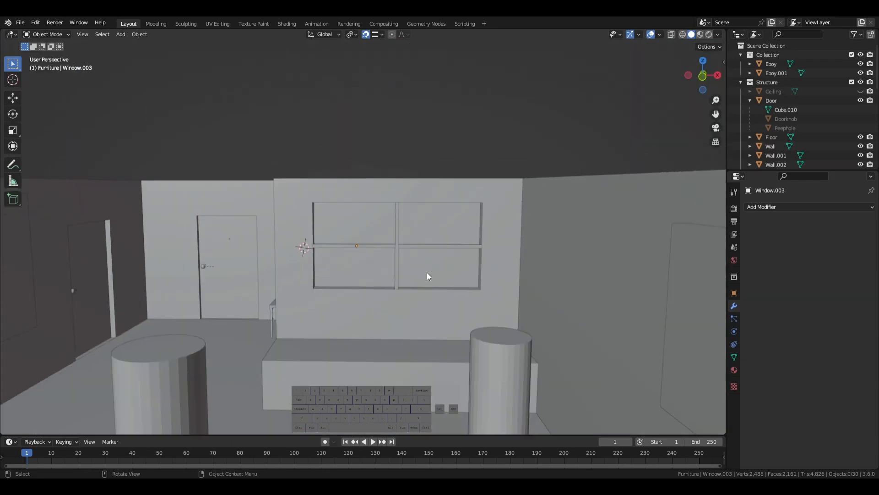
- Join the two horizontal bars and the vertical bar into one object
mouse_move(427, 272)
middle_down()
mouse_move(460, 282)
mouse_move(442, 280)
middle_up()
shift+middle_drag(442, 279, 485, 295)
scroll(485, 295, up, 3)
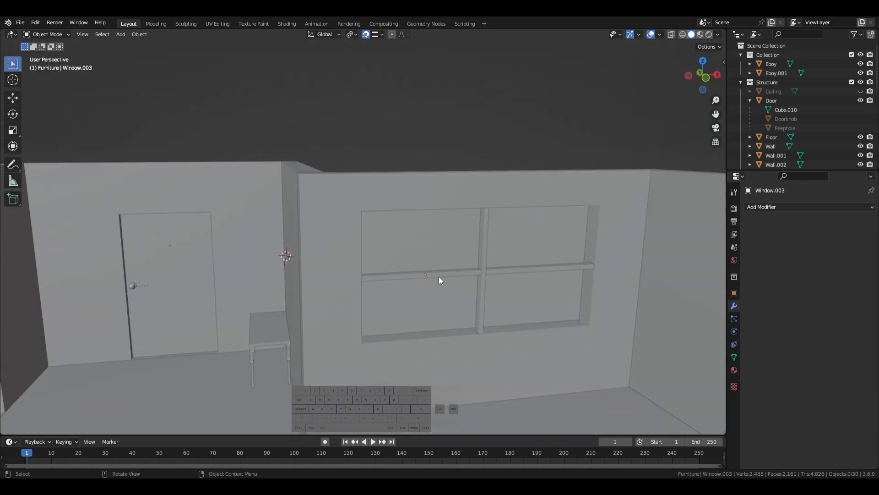
click(462, 278)
click(478, 274)
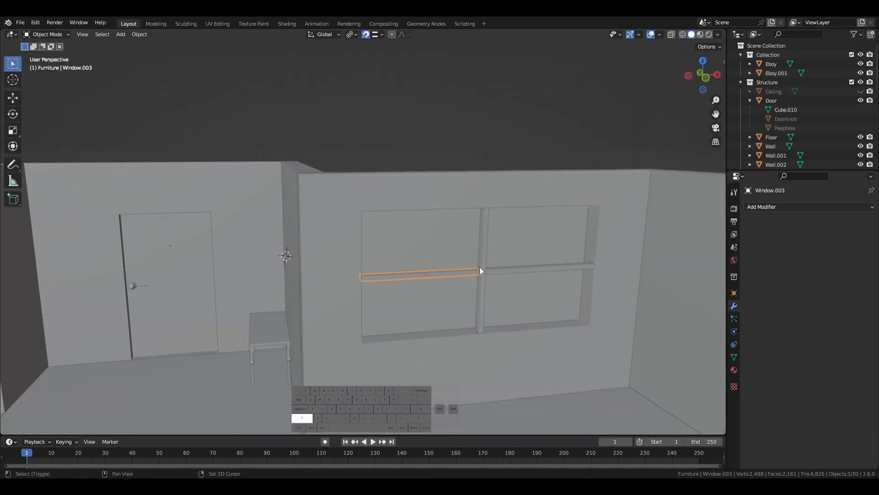
shift+click(492, 268)
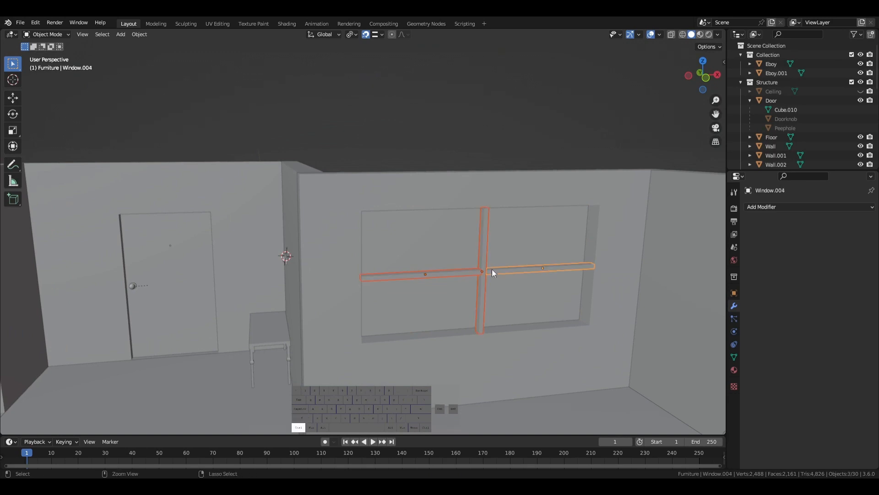
key(ctrl+j)
- Rename the joined window bar object to Window Bars and save the file
key(F2)
text(Window)
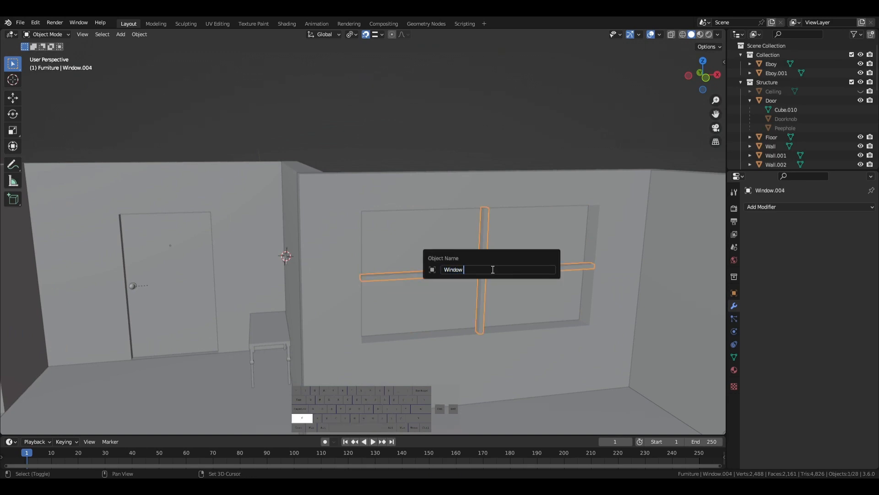
text( Bars)
key(Return)
middle_drag(492, 271, 509, 284)
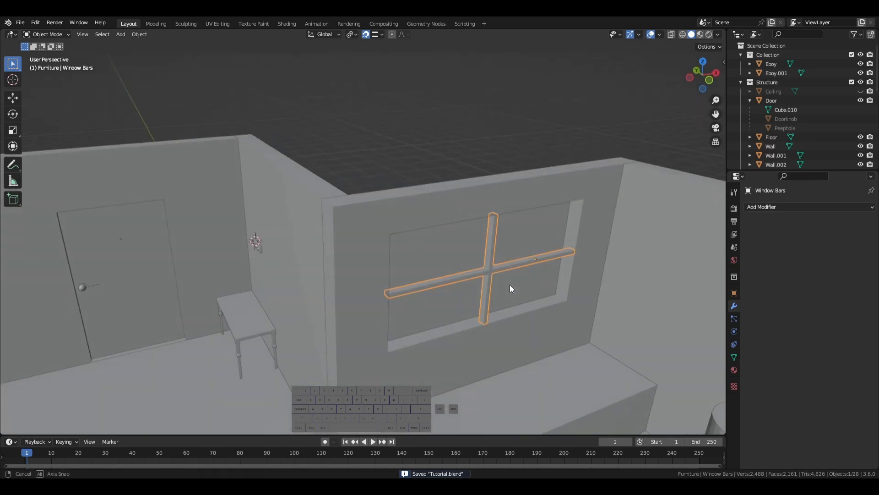
- Add a mesh cube, move it to the window wall and scale it down to 0.072
shift+middle_drag(524, 347, 469, 309)
key(shift+a)
mouse_move(449, 290)
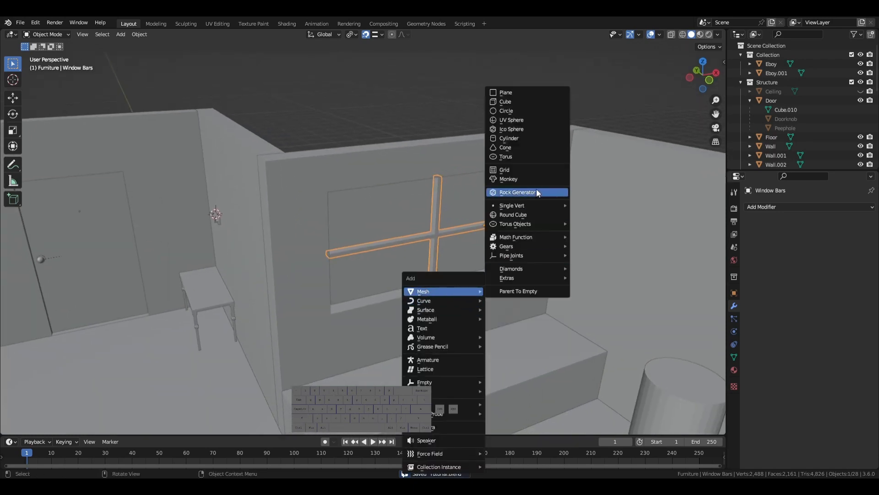
click(522, 101)
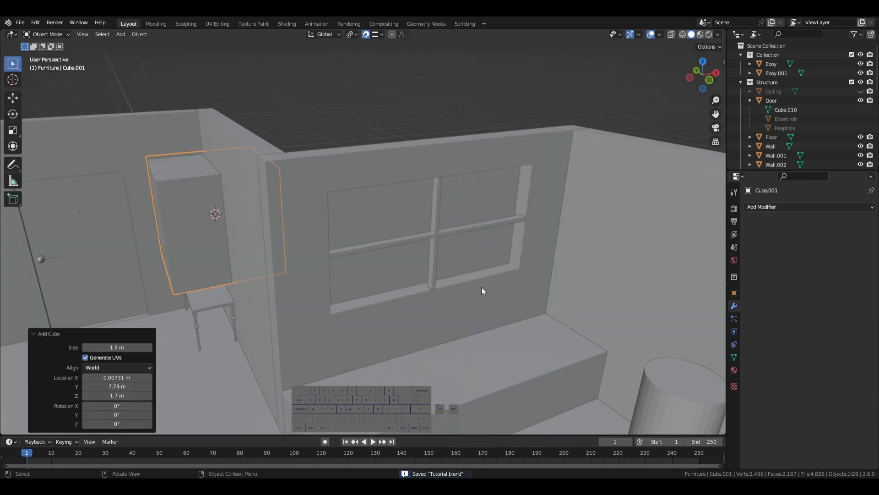
key(g)
click(405, 286)
key(x)
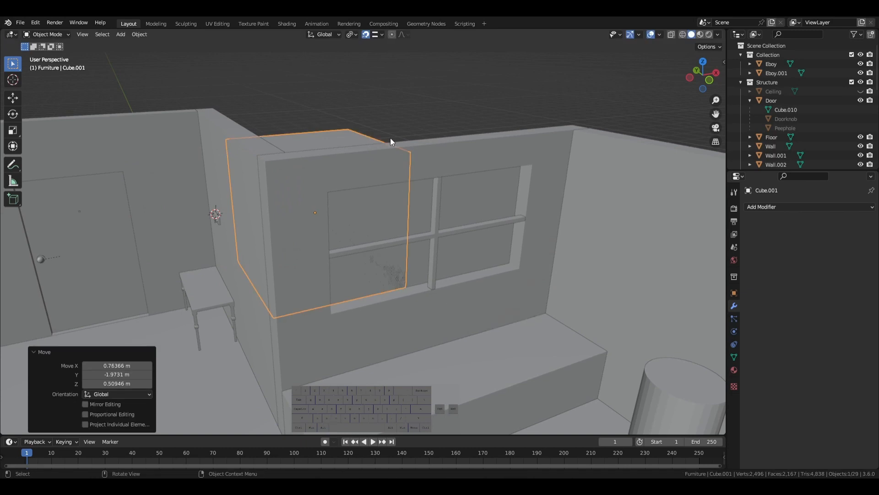
key(s)
click(348, 252)
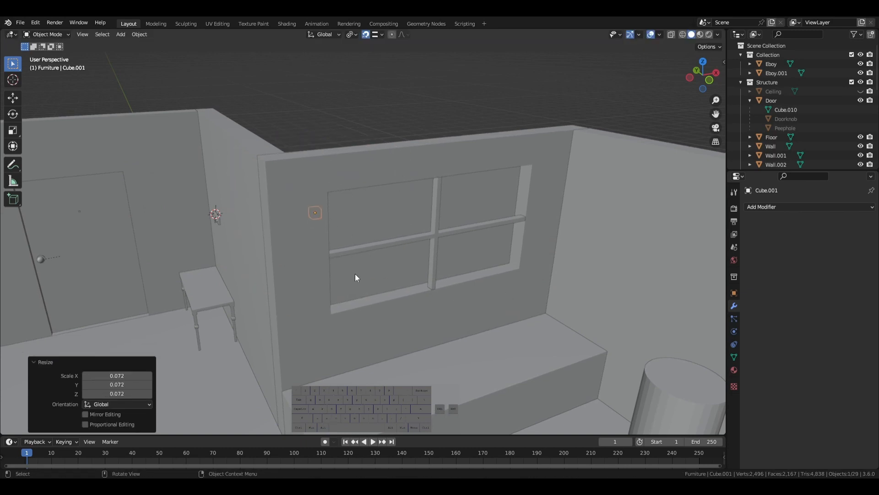
- Position the small cube on the bottom ledge of the window opening, adjusting its depth along the Y axis
key(g)
click(412, 315)
key(g)
key(y)
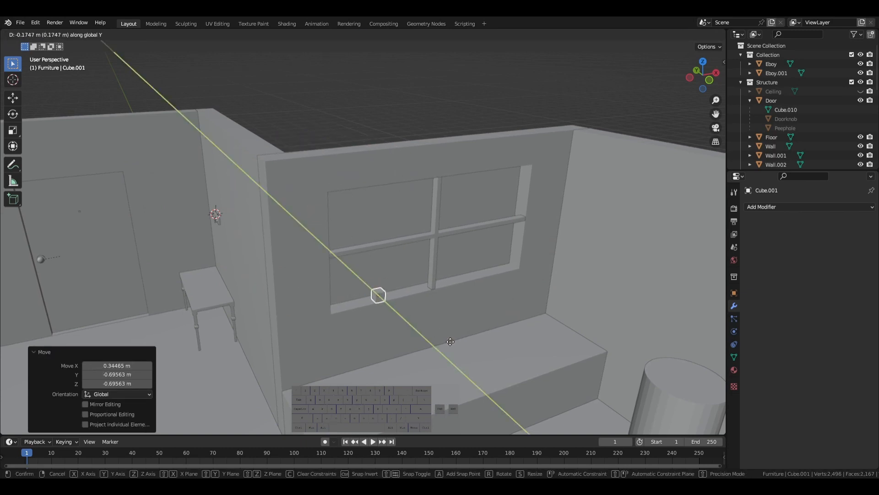
click(406, 324)
scroll(405, 324, up, 4)
key(g)
right_click(405, 325)
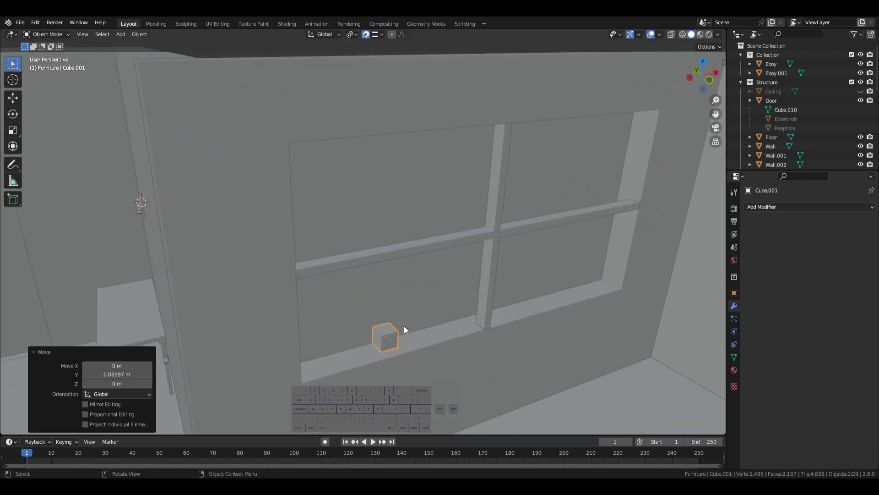
- Pull the small cube's front face outward along the Y axis in Edit Mode
key(Tab)
key(g)
key(y)
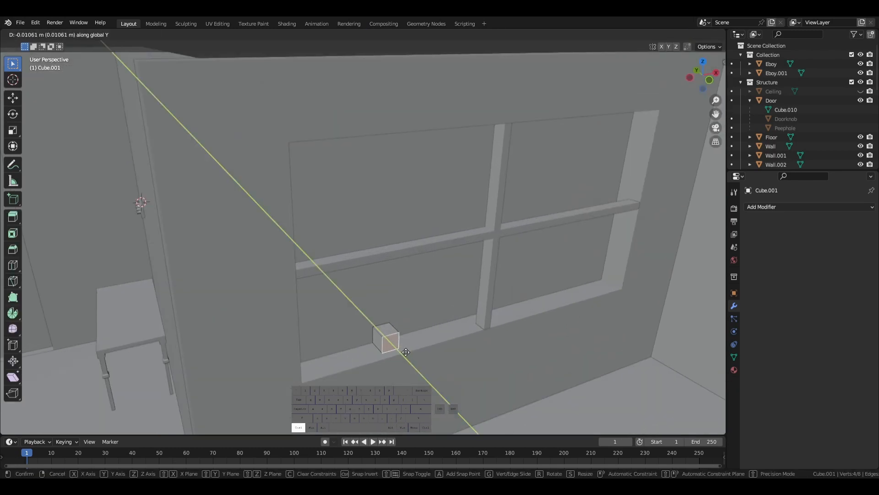
click(525, 419)
- Lower the block's top face about 0.085 m along Z to flatten it into a thin slab
click(396, 341)
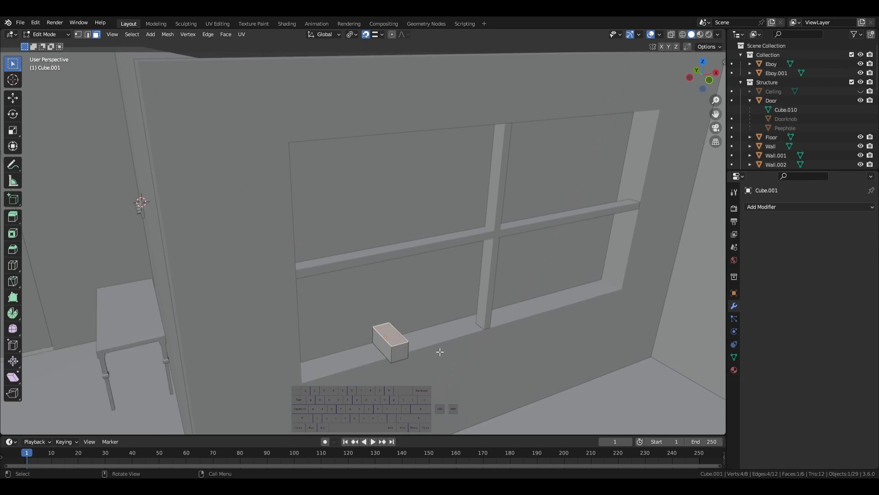
key(g)
key(z)
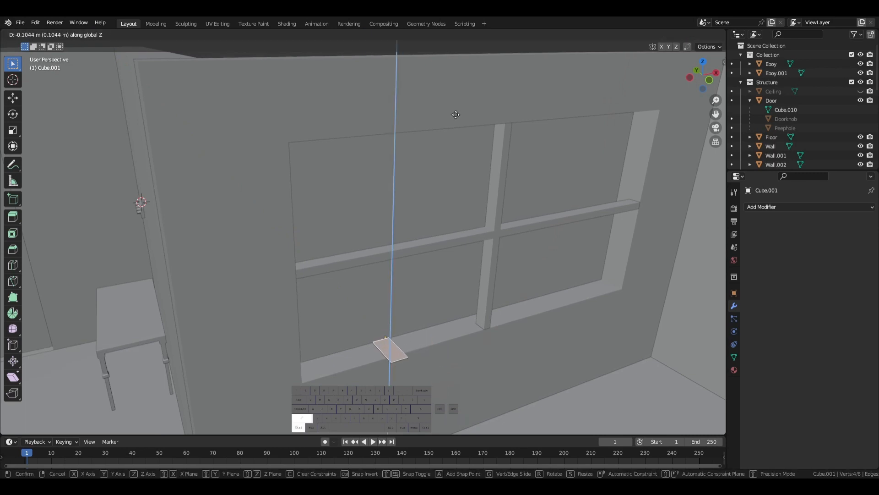
click(431, 86)
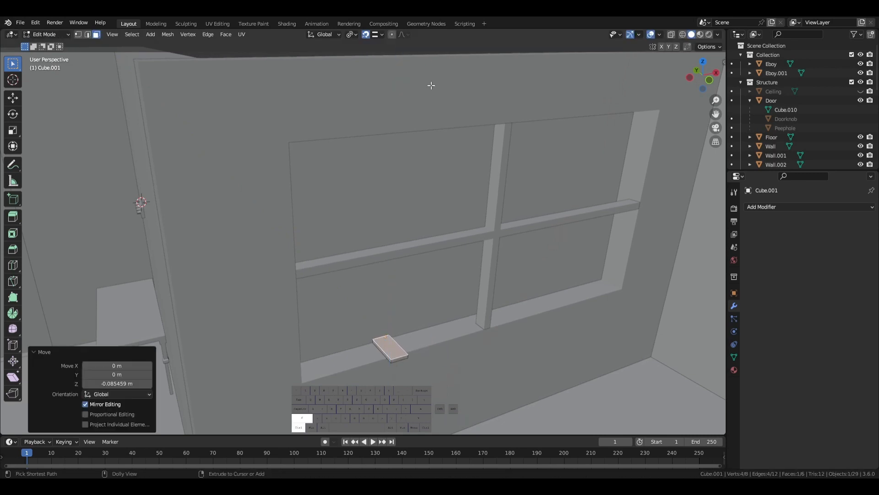
- Extend the slab's left face about 0.5 m along negative X past the window's left edge
click(379, 344)
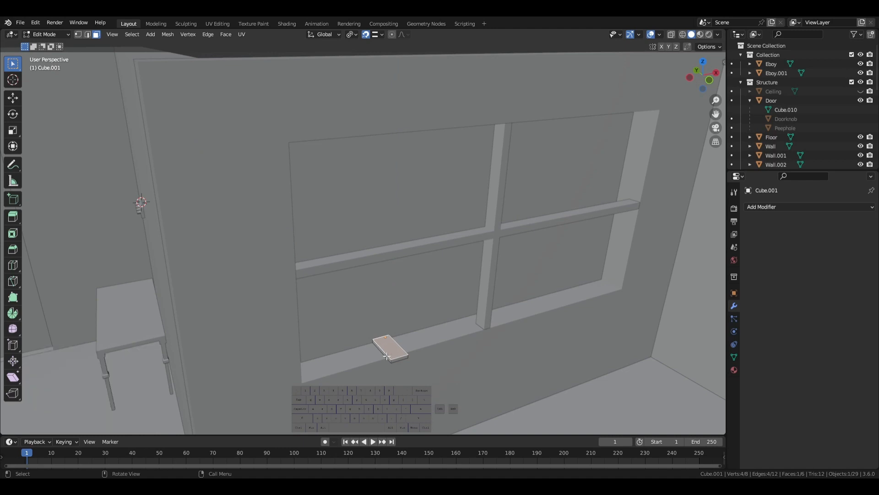
middle_drag(382, 353, 362, 352)
key(g)
key(y)
key(x)
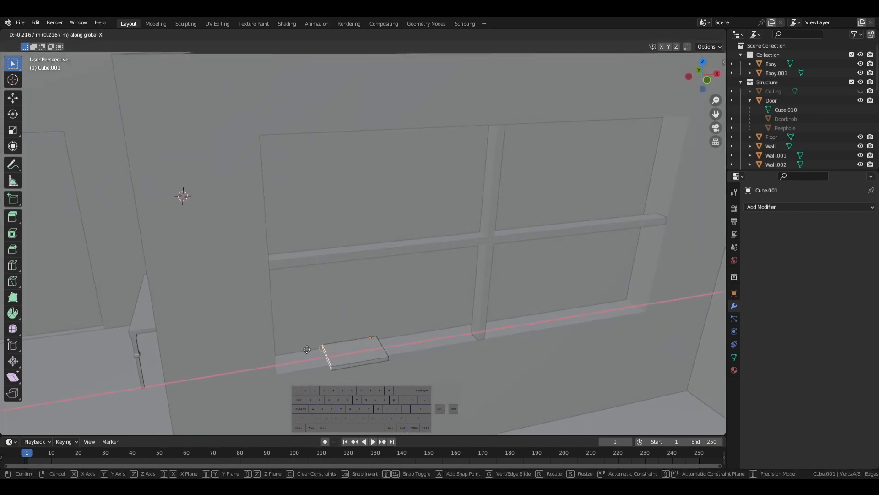
click(270, 352)
- Extend the slab's right face about 1.81 m along X past the window's right edge
middle_drag(418, 371, 322, 352)
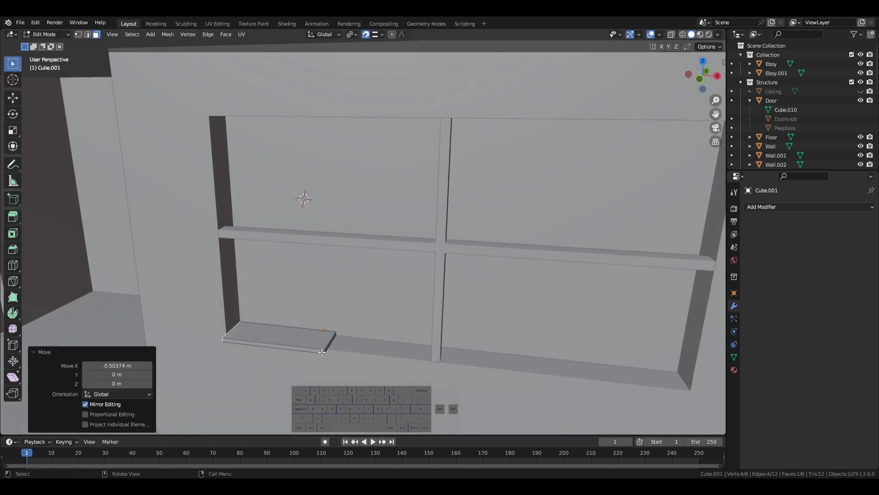
click(329, 349)
middle_drag(406, 356, 290, 331)
middle_drag(351, 352, 524, 334)
key(g)
click(572, 339)
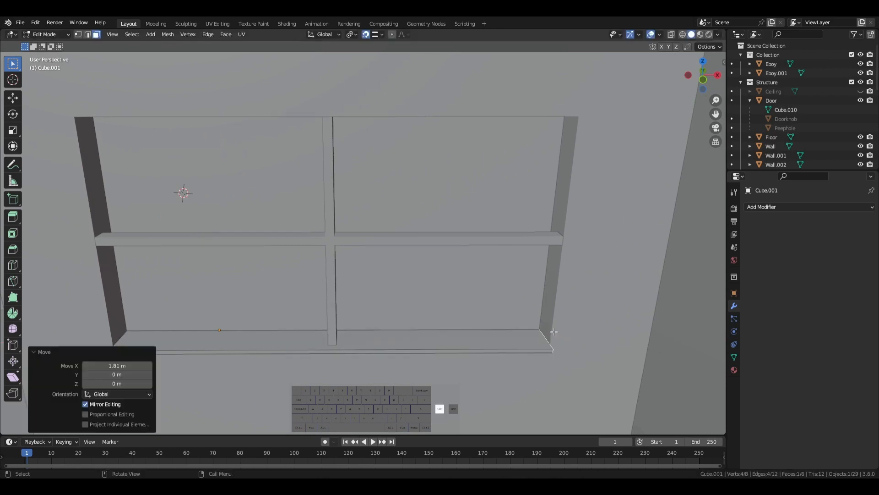
- Return to Object Mode and save the file with the finished slab
middle_drag(554, 330, 343, 350)
shift+click(376, 298)
middle_drag(384, 241, 341, 323)
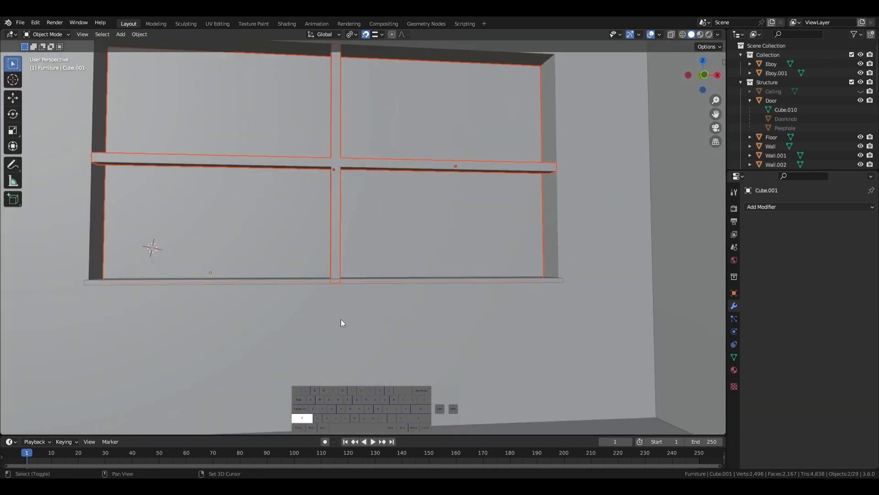
key(ctrl+s)
- Rename the slab under the window to Windowsill
click(340, 320)
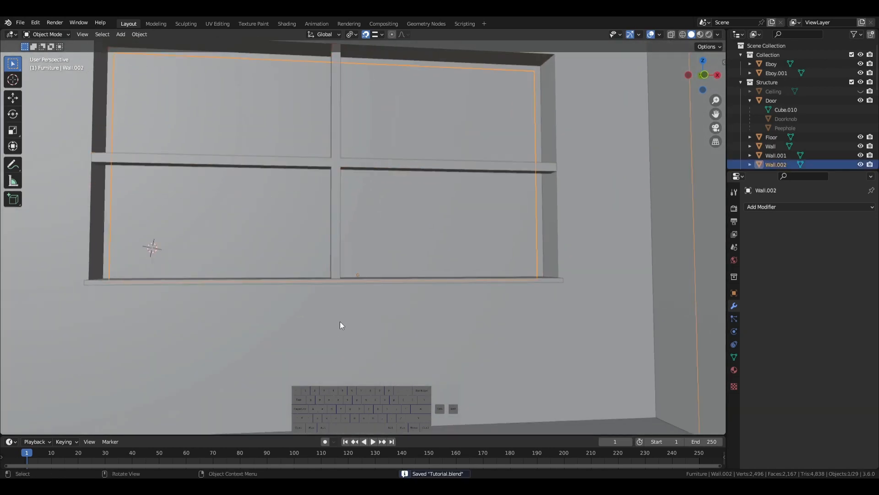
click(379, 280)
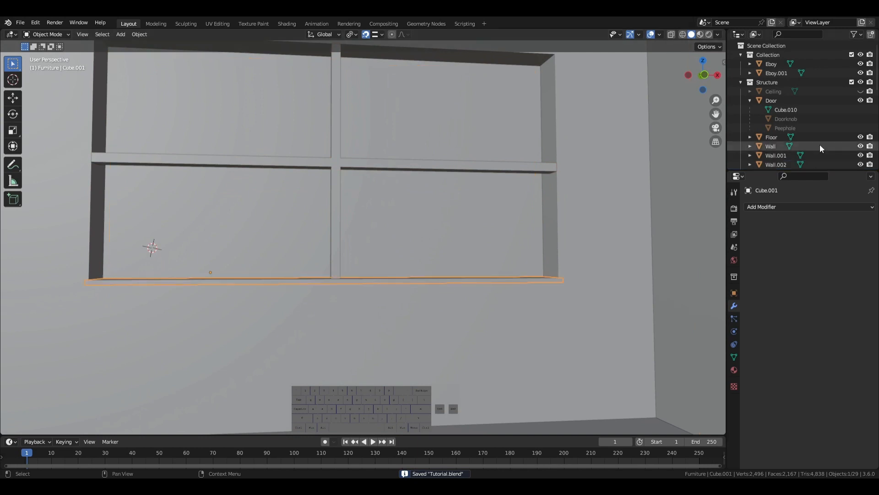
key(F2)
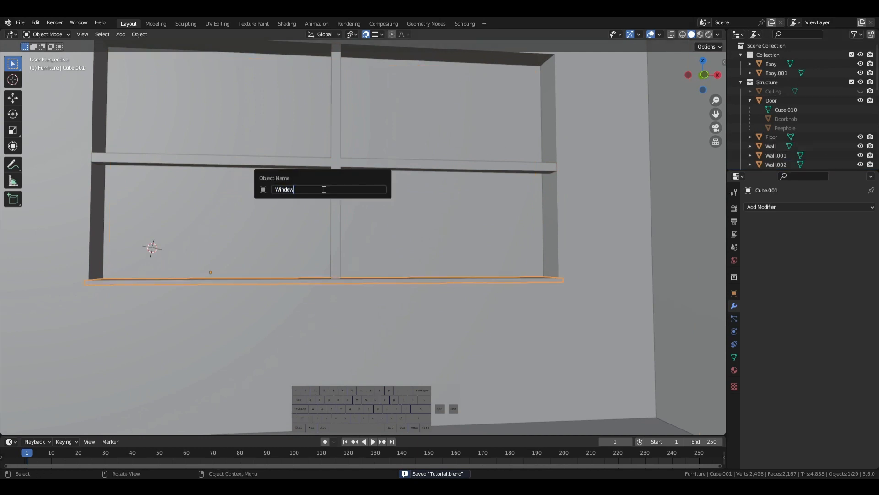
text(Windowsill)
key(Return)
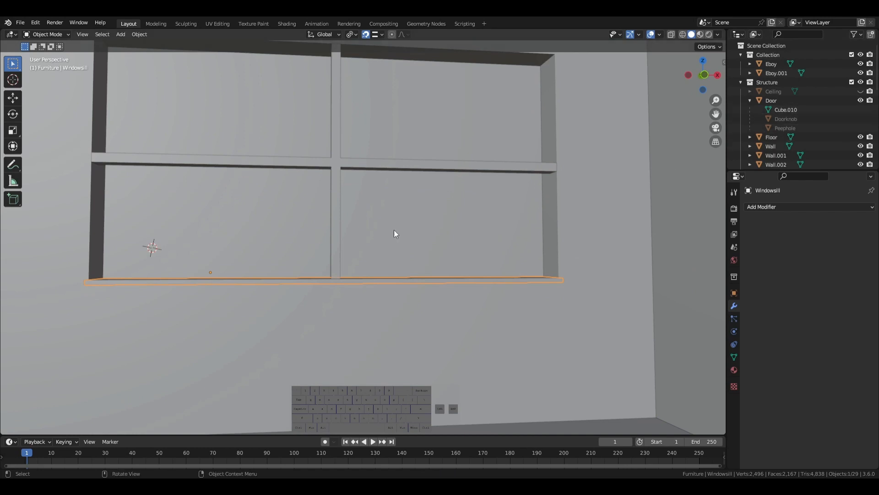
- Hide the window wall and windowsill, and raise the vertical window bar's bottom end face about 0.34 m along Z
click(321, 306)
key(h)
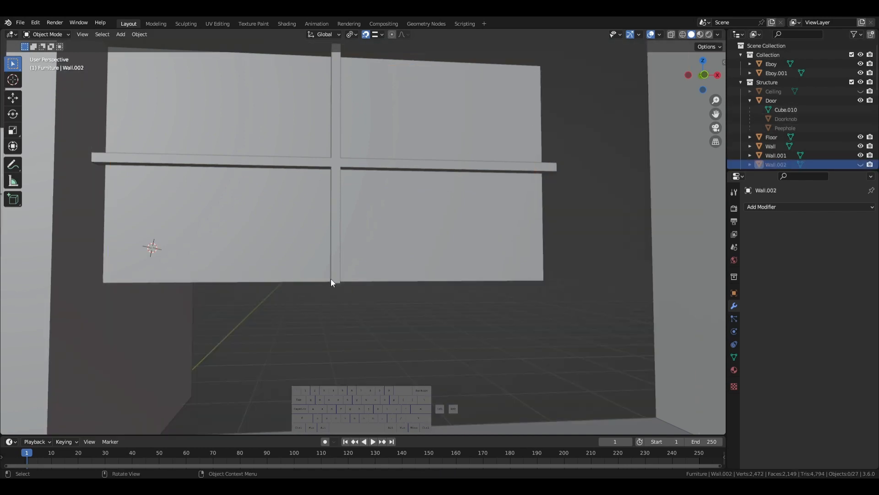
click(331, 278)
middle_drag(331, 278, 384, 345)
key(Tab)
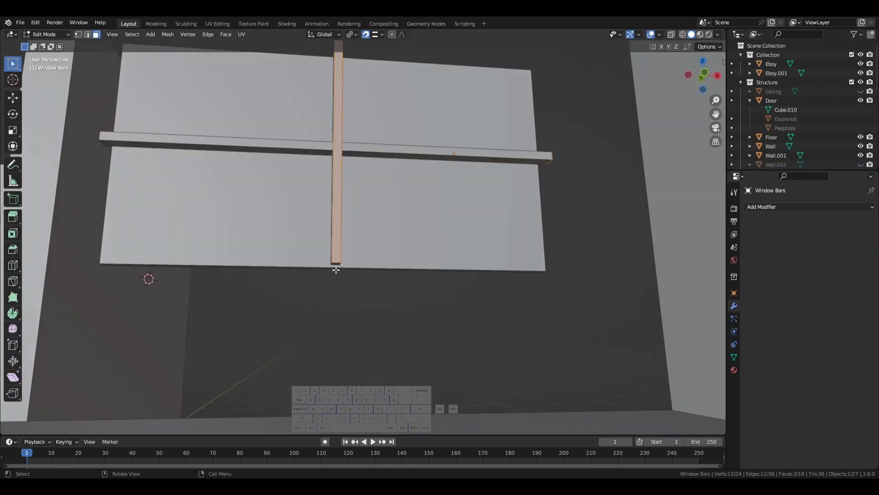
key(g)
key(z)
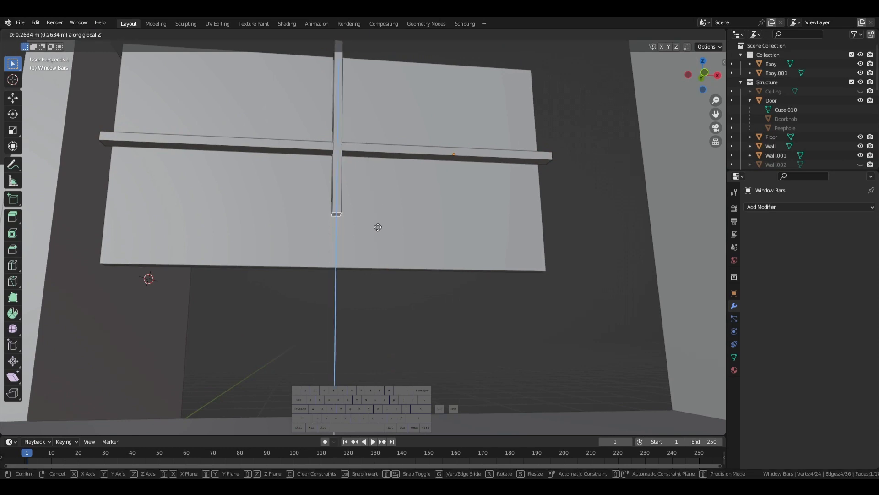
click(378, 216)
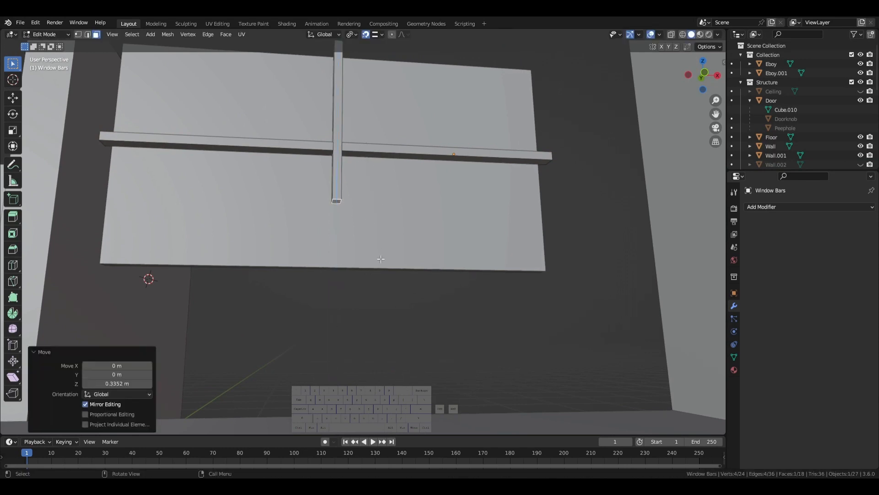
- Unhide the window wall (Wall.002) and the Windowsill
click(860, 164)
scroll(836, 153, down, 2)
scroll(834, 148, down, 5)
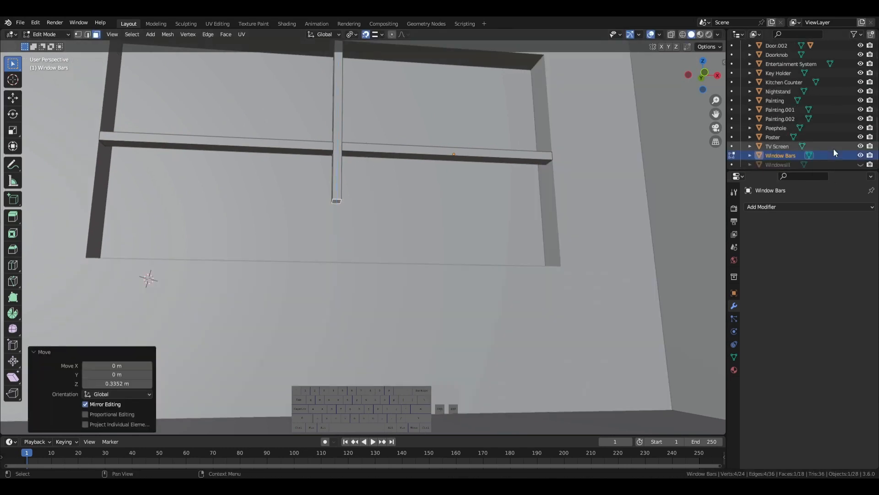
click(860, 159)
- Lower the vertical bar's bottom end face about 0.31 m along Z onto the windowsill and return to Object Mode
middle_drag(535, 219, 335, 292)
key(g)
key(z)
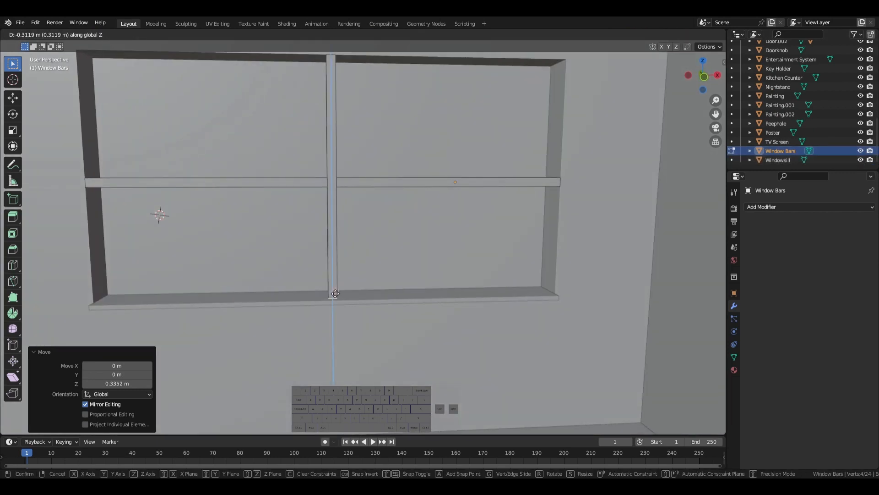
click(337, 299)
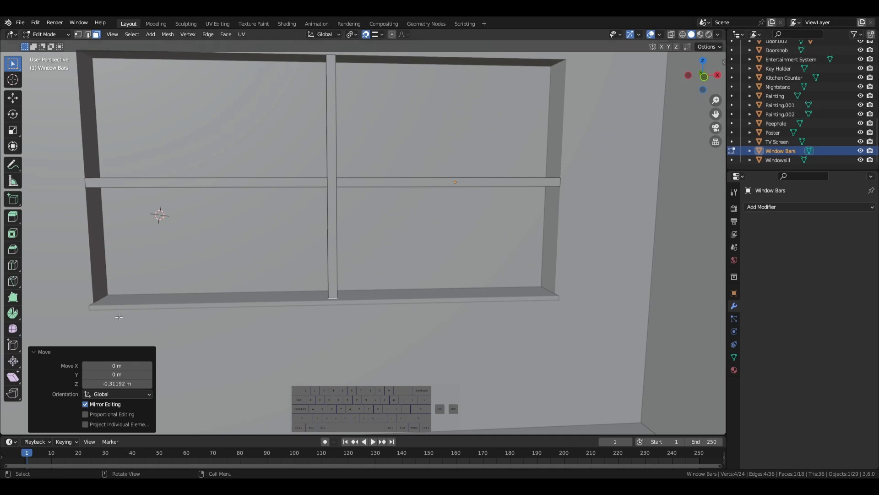
middle_drag(119, 317, 386, 301)
key(Tab)
- Round the windowsill's two long front edges with a five-segment bevel and return to Object Mode
click(380, 292)
scroll(477, 306, up, 3)
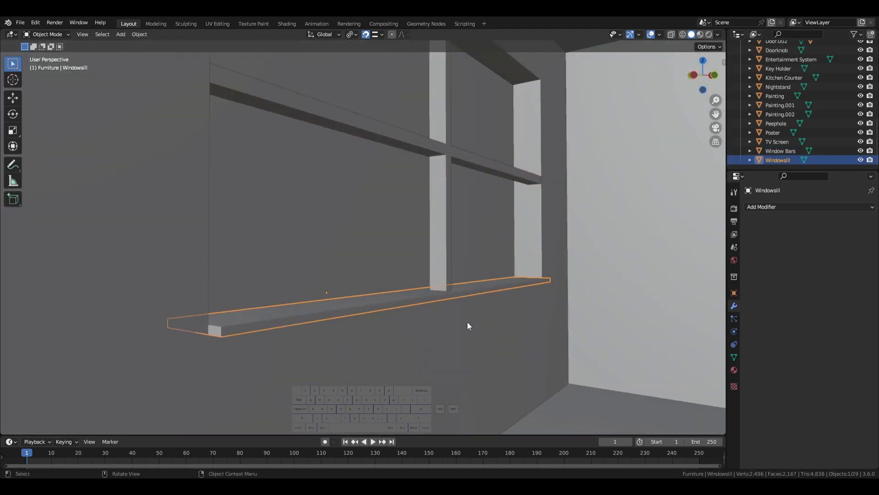
key(Tab)
click(314, 315)
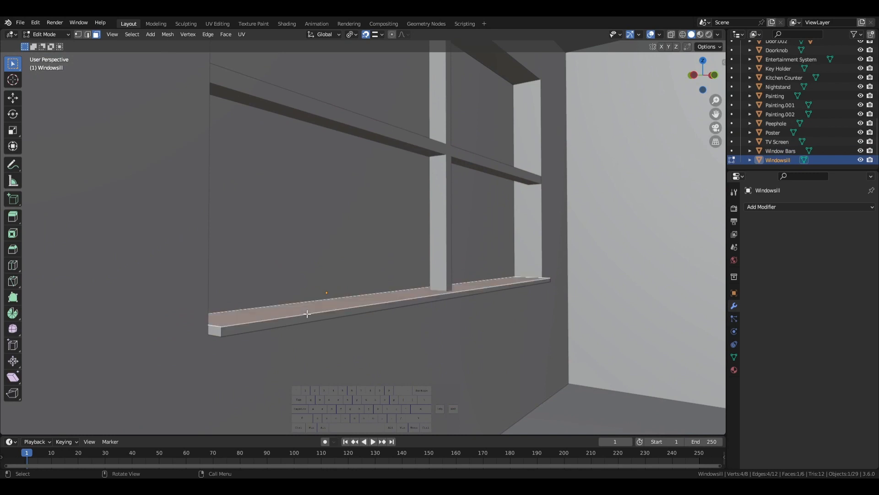
key(2)
click(304, 312)
shift+click(324, 321)
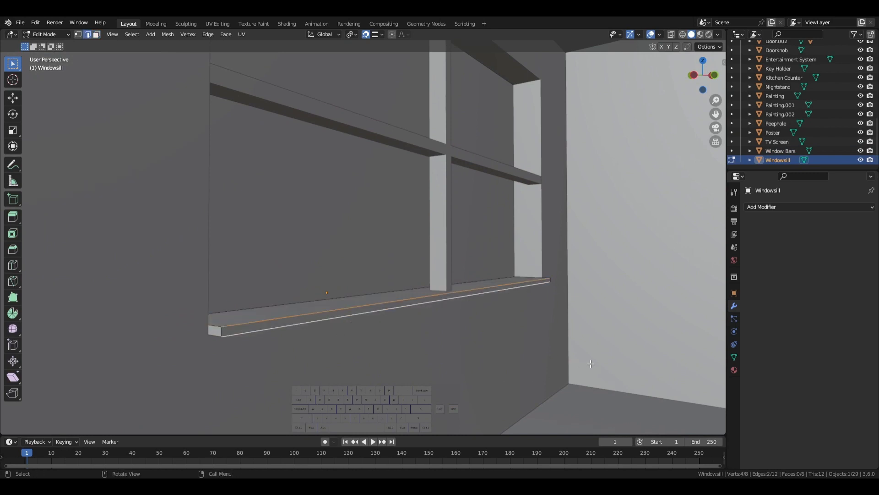
key(ctrl+b)
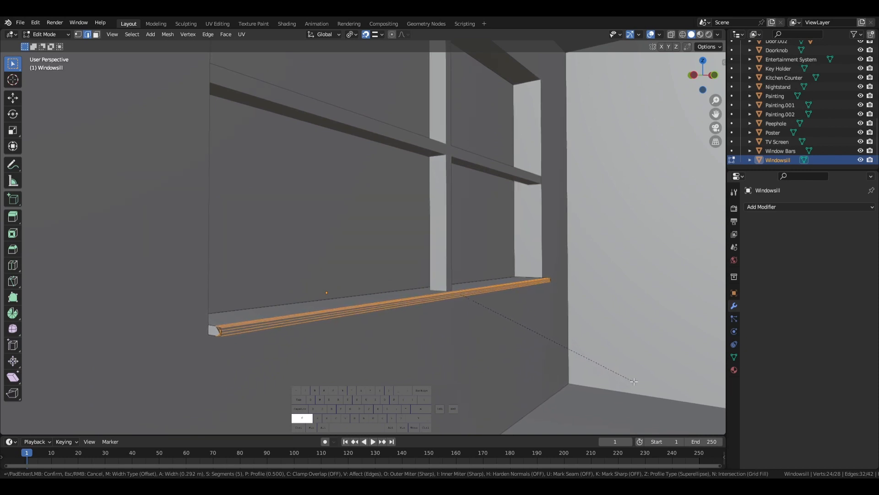
click(607, 372)
key(Tab)
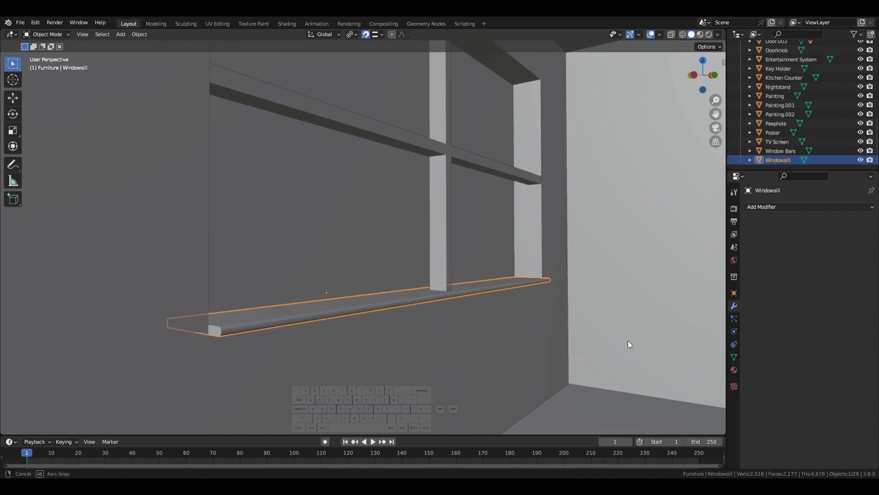
- Save the file with the rounded windowsill
middle_drag(628, 341, 547, 359)
middle_drag(304, 353, 336, 340)
scroll(335, 339, down, 6)
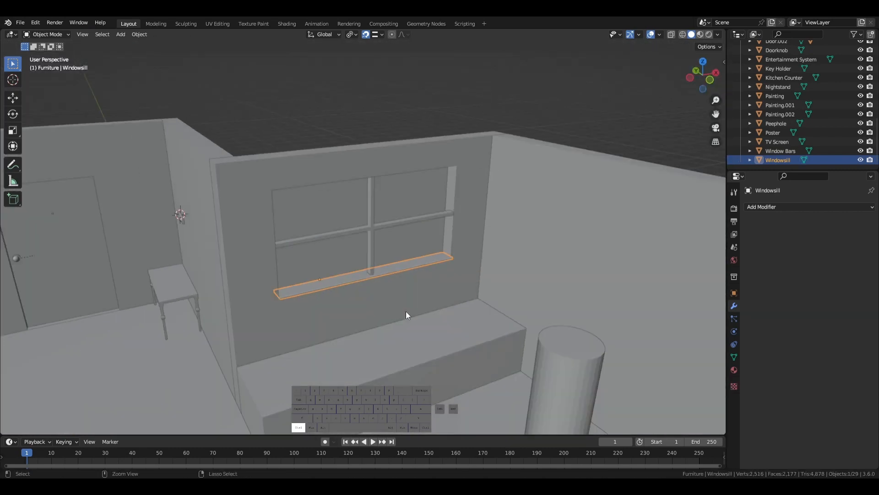
key(ctrl+s)
- Move the window bars about 0.09 m along Y within the wall opening and save the file
middle_drag(402, 311, 439, 320)
click(410, 235)
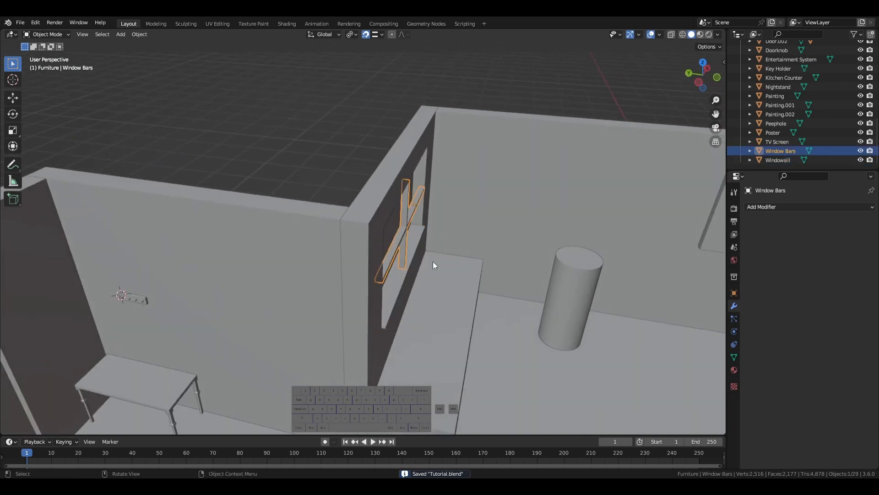
middle_drag(433, 261, 426, 257)
key(g)
key(y)
click(418, 221)
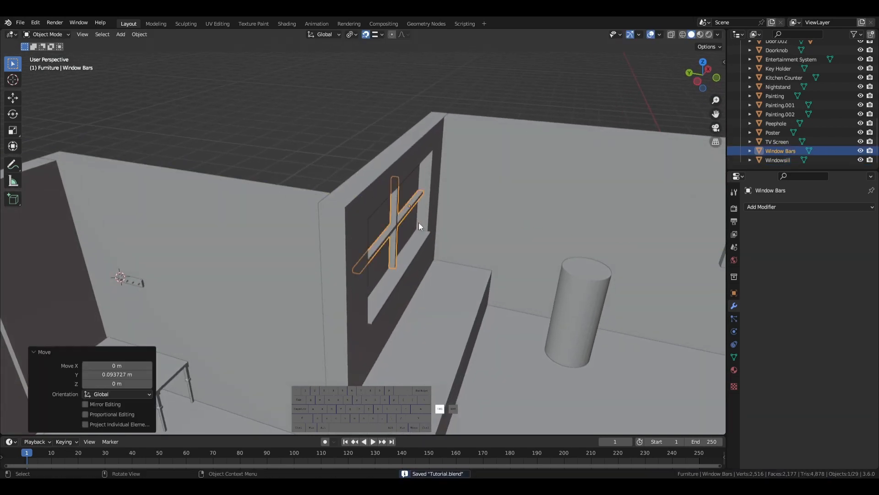
middle_drag(485, 172, 472, 150)
click(561, 214)
middle_drag(561, 214, 399, 270)
key(ctrl+s)
- Scale the long side wall's window block (Window.001) by about 7.33 along X
click(399, 271)
key(s)
key(y)
key(x)
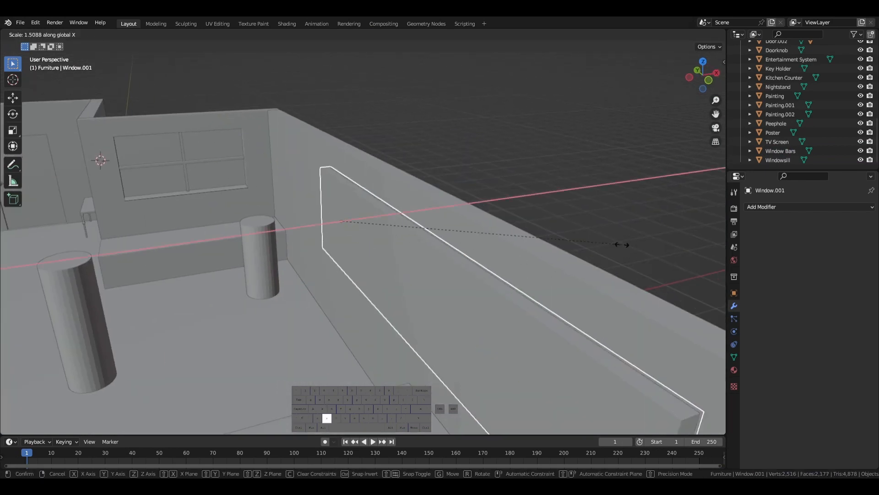
click(632, 245)
- Enlarge the window block further along X so it projects well past both faces of the side wall
middle_drag(631, 245, 493, 267)
scroll(405, 267, down, 3)
key(s)
key(x)
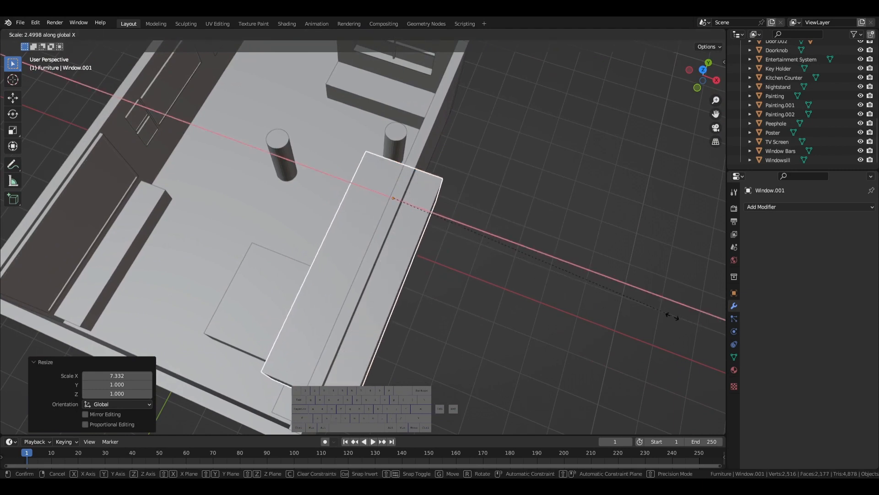
click(660, 309)
- Cut the side wall with a Boolean Difference modifier using Window.001 as the cutting object, and apply the modifier
click(333, 360)
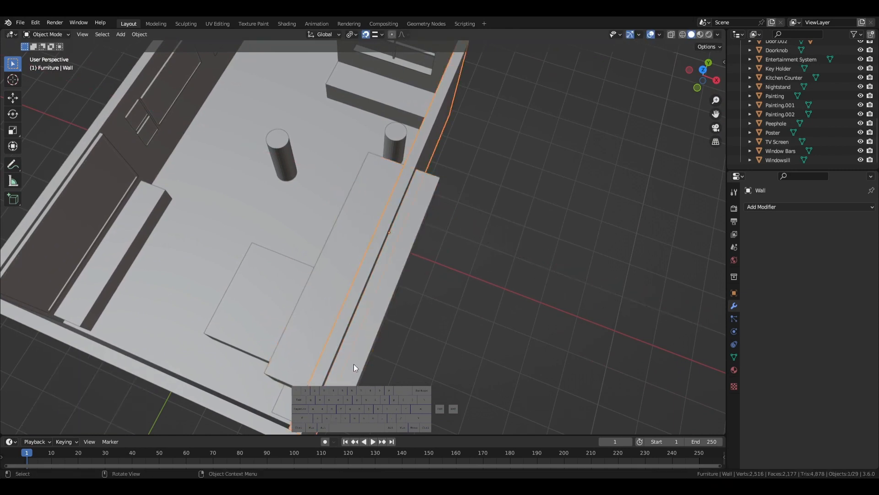
click(461, 254)
click(772, 207)
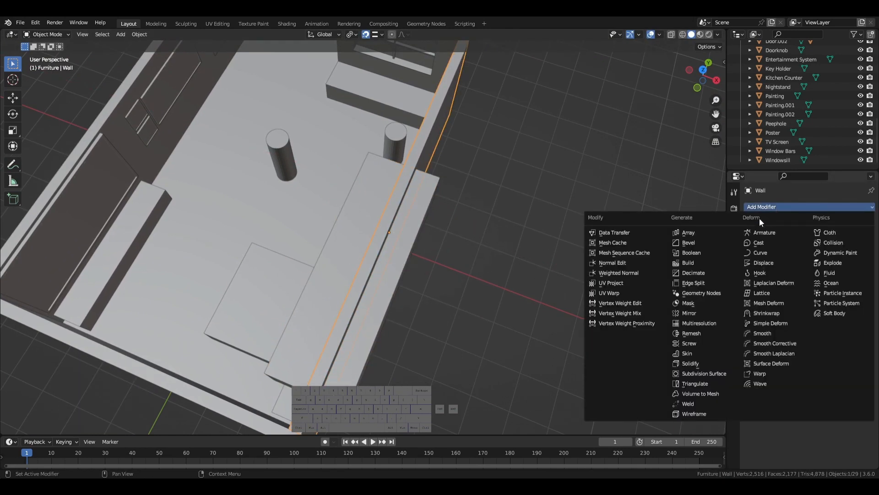
click(701, 256)
click(854, 259)
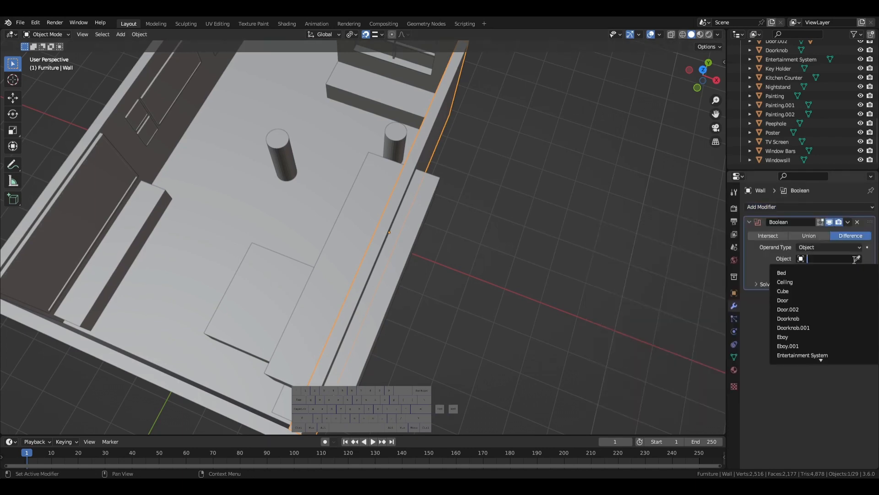
key(Return)
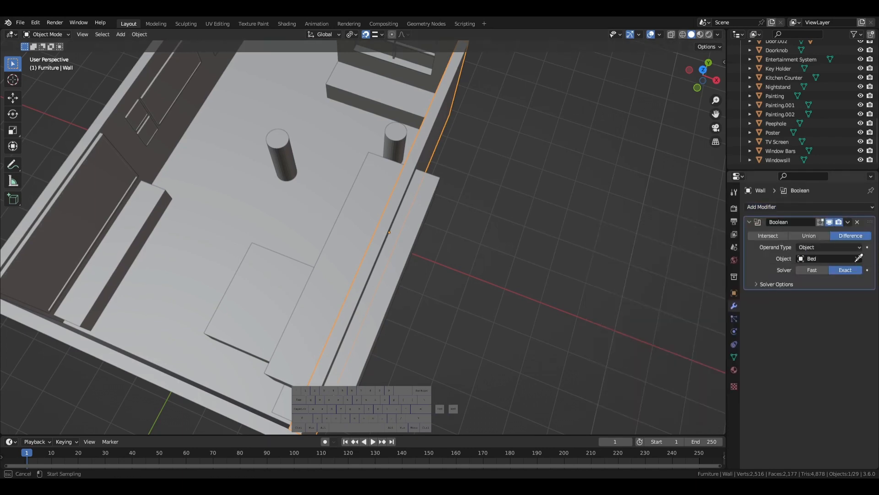
click(346, 235)
middle_drag(346, 235, 436, 202)
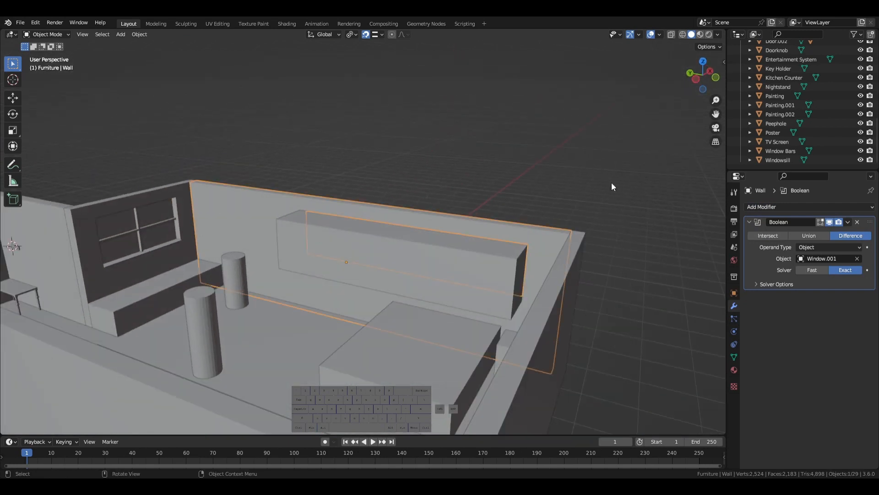
click(848, 223)
click(827, 233)
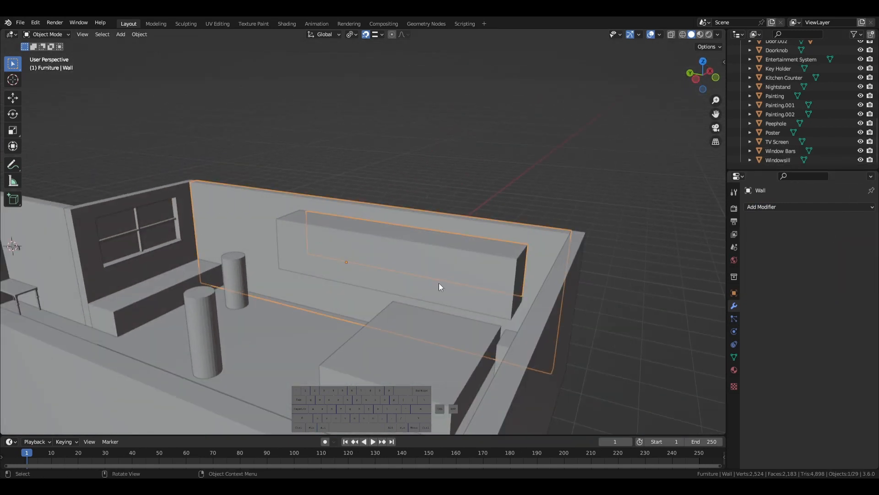
- Scale the Window.001 block down to 0.083 along X
click(438, 283)
key(s)
key(x)
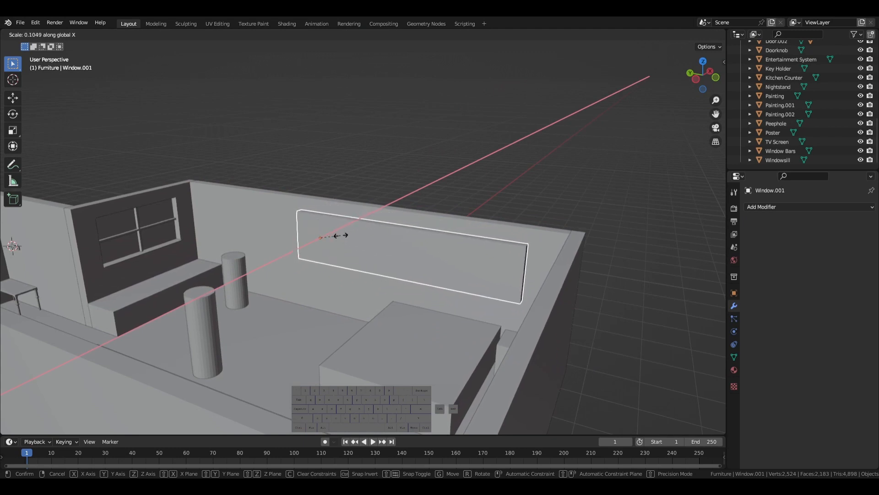
click(336, 234)
- Thin Window.001 further along X into a narrow pane inside the wall's thickness
middle_drag(400, 253, 338, 273)
scroll(400, 203, up, 3)
scroll(401, 202, down, 2)
key(s)
key(x)
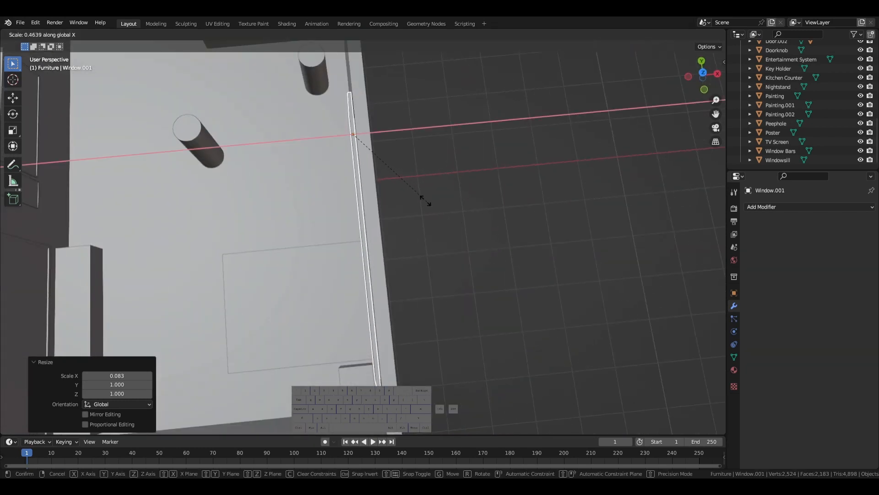
click(394, 236)
- Move the thin window pane about 0.27 m along X within the side wall's opening
mouse_move(394, 233)
middle_down()
mouse_move(343, 245)
mouse_move(455, 257)
mouse_move(397, 245)
middle_up()
key(g)
key(x)
click(373, 238)
- Set the window pane's origin to its geometry and apply its scale
right_click(398, 246)
mouse_move(407, 248)
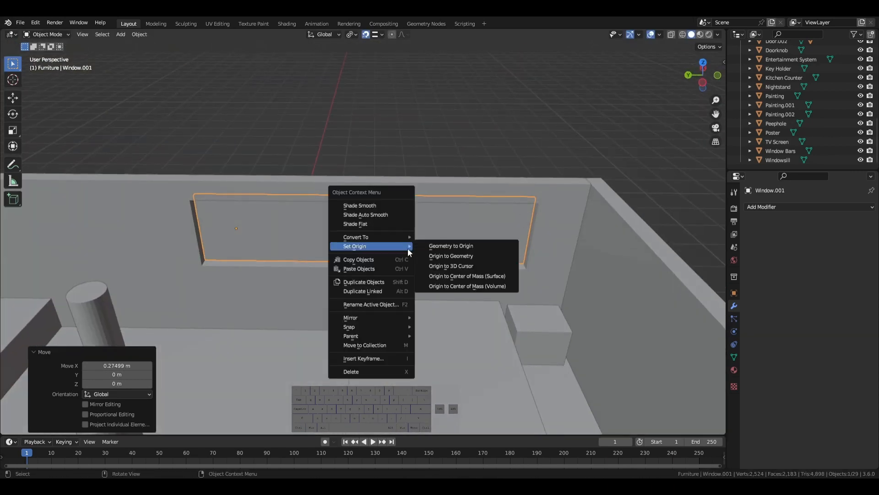
click(439, 255)
key(ctrl+a)
click(438, 255)
middle_drag(556, 114, 418, 275)
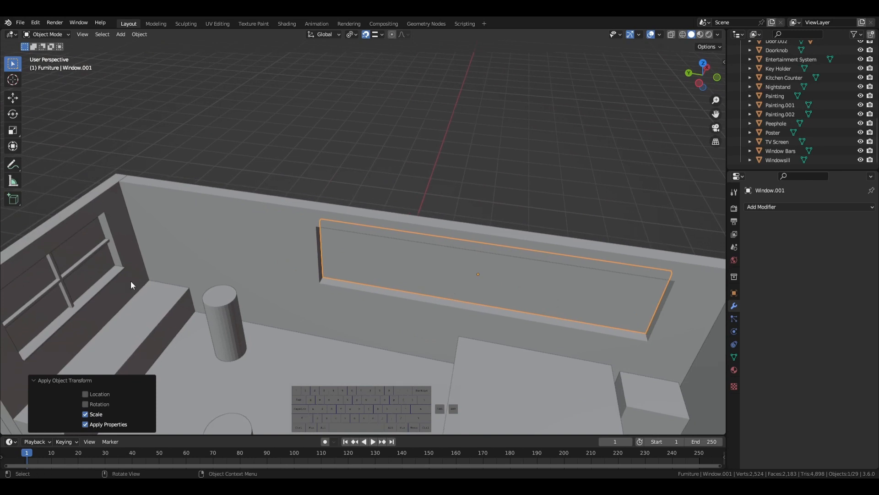
- Duplicate the window bars and rotate the copy -90° around Z
click(63, 272)
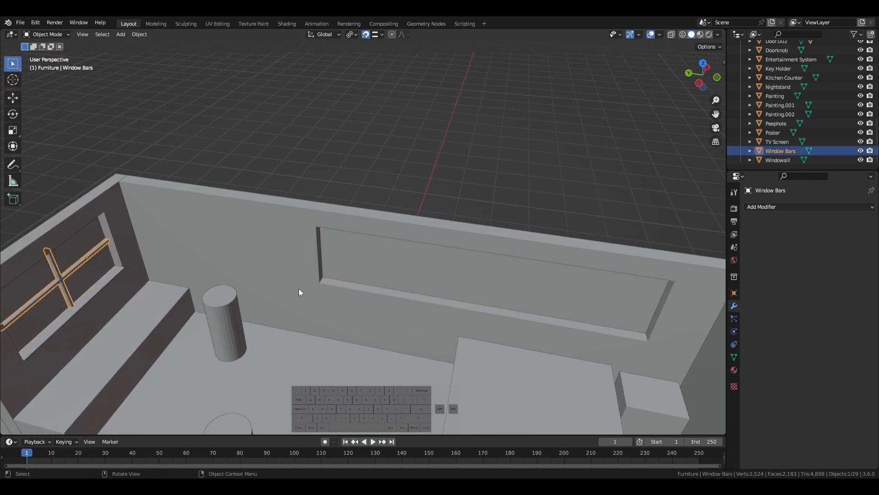
key(ctrl+c)
key(ctrl+v)
key(g)
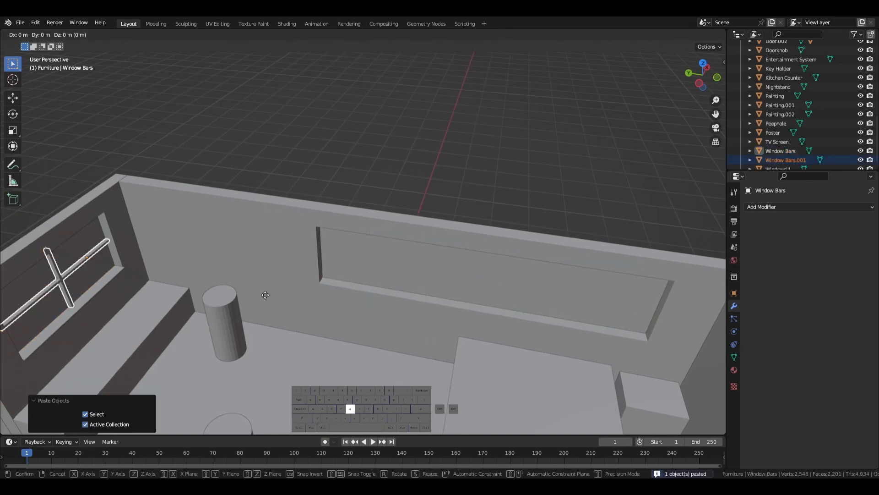
key(y)
text(xr)
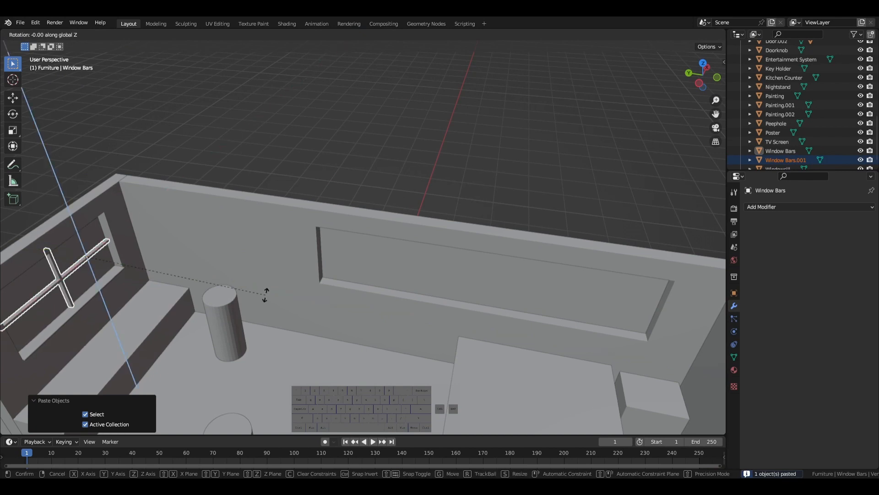
text(z-75)
key(Return)
click(130, 384)
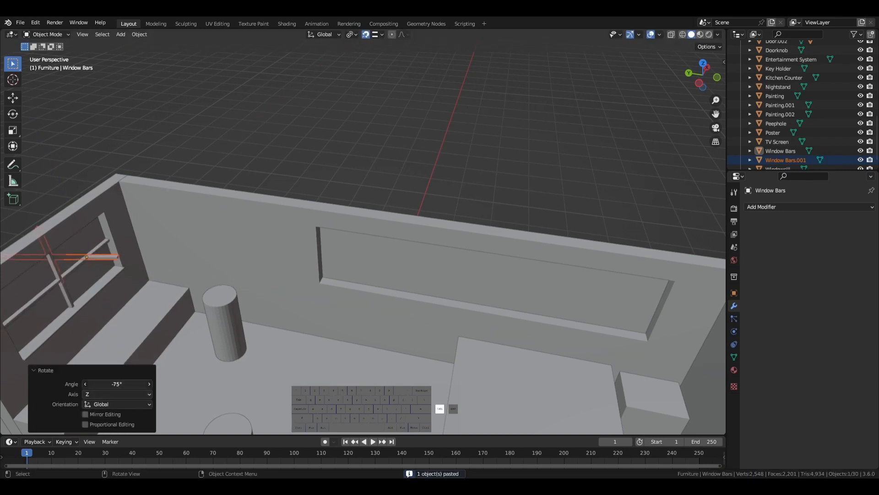
text(90)
key(Return)
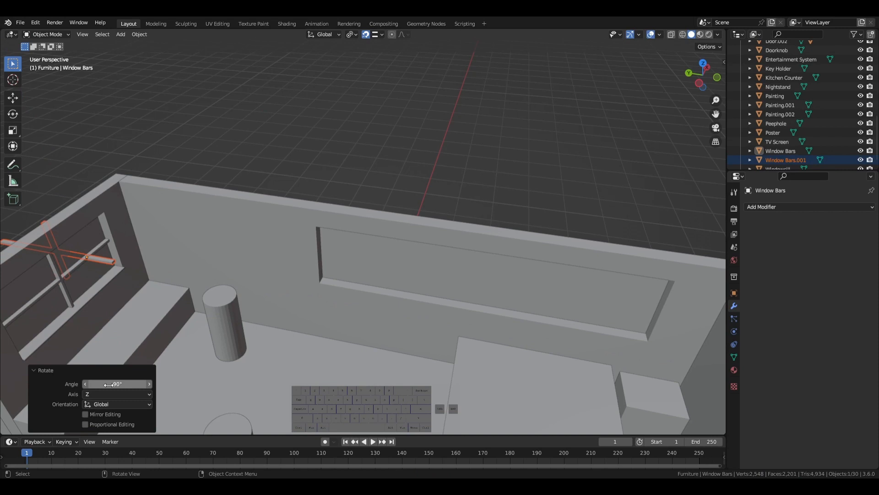
- Try moving the copied bars along Y towards the side wall's window, and delete the copy
key(g)
key(y)
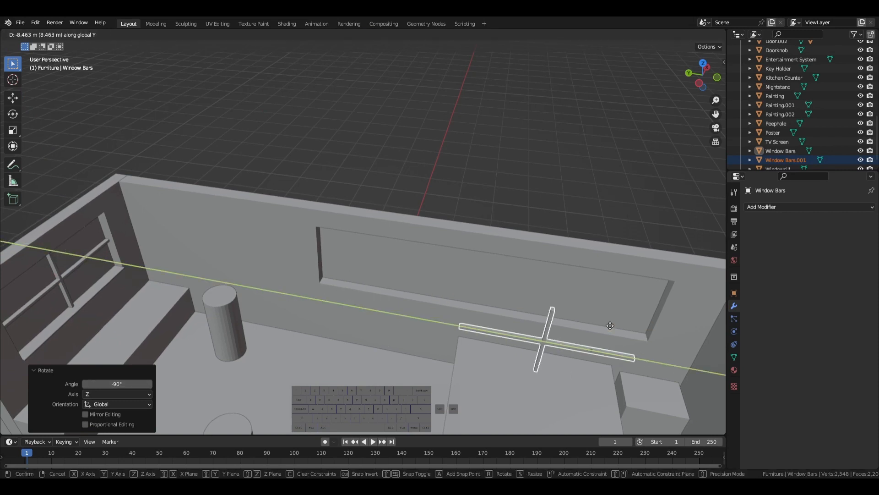
click(549, 328)
middle_drag(643, 366, 547, 306)
key(Delete)
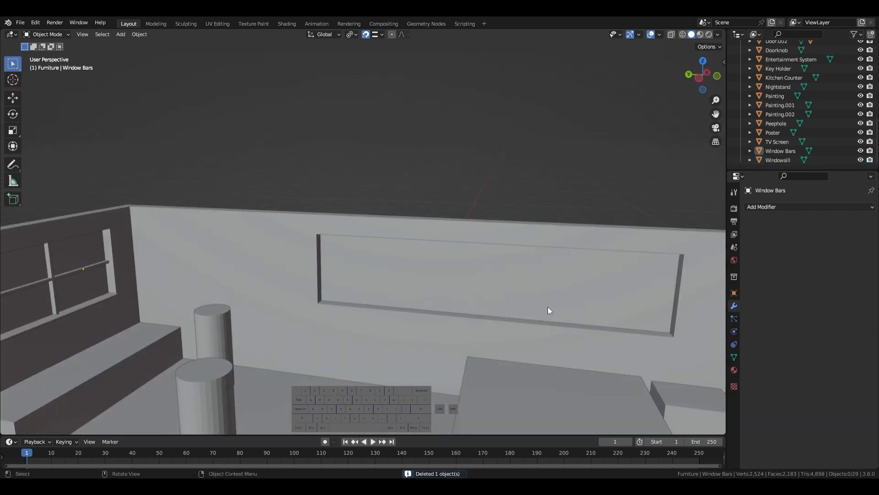
- Duplicate the side wall's window pane in place
click(547, 307)
key(ctrl+c)
key(ctrl+v)
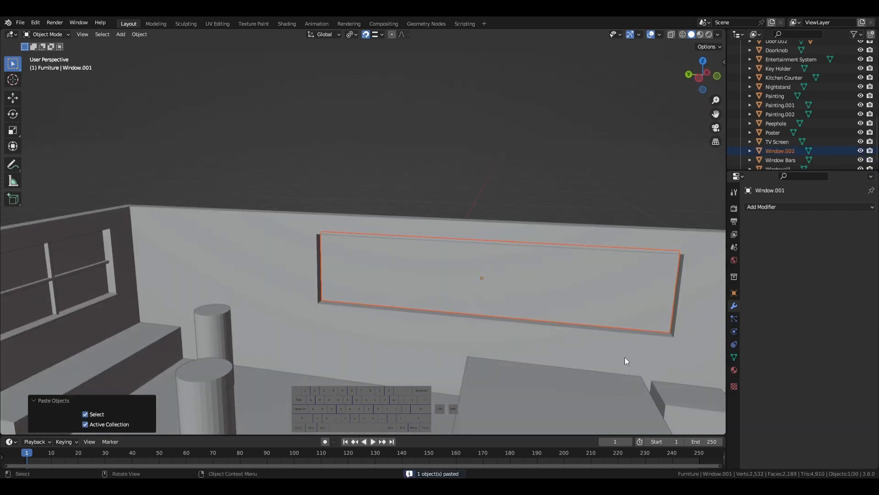
- Move the duplicated pane about -0.187 m along X and scale it to about 0.012 along Y to form a thin vertical bar
key(g)
key(y)
key(x)
click(562, 323)
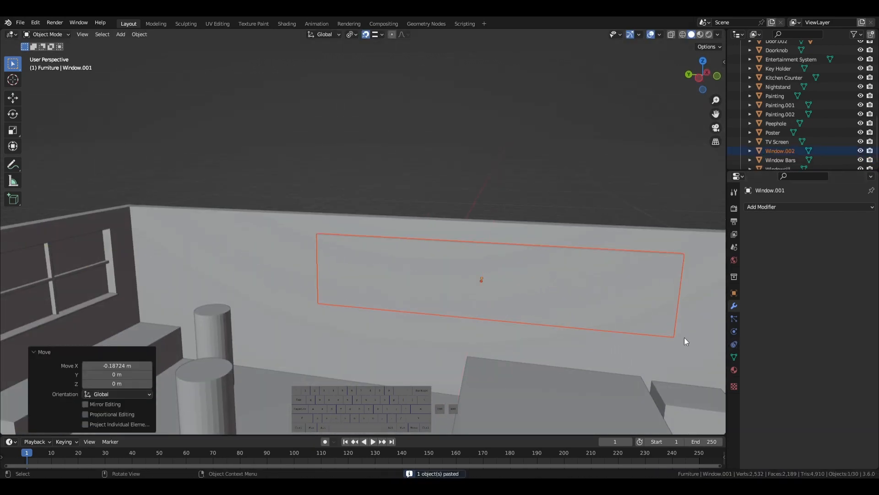
key(s)
key(y)
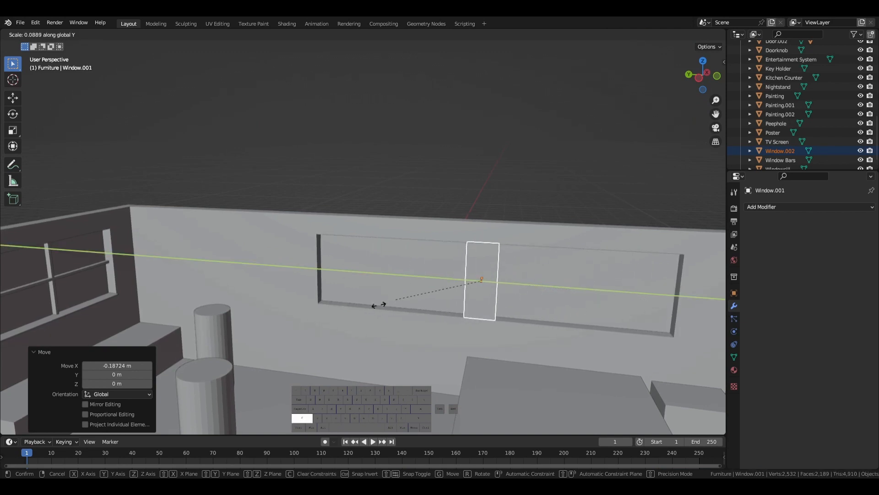
click(234, 280)
- Set the vertical bar's origin to its geometry and apply its scale
middle_drag(549, 359, 525, 309)
scroll(552, 333, up, 4)
right_click(507, 300)
mouse_move(508, 300)
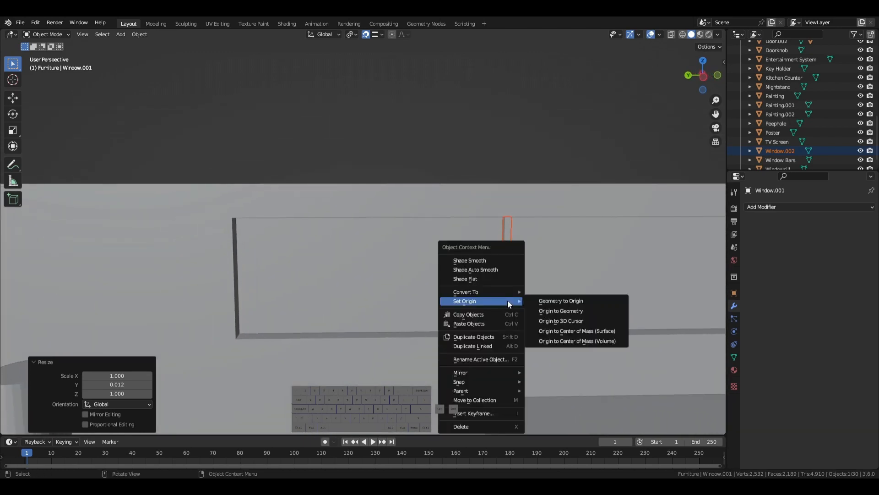
click(540, 311)
key(ctrl+a)
click(557, 320)
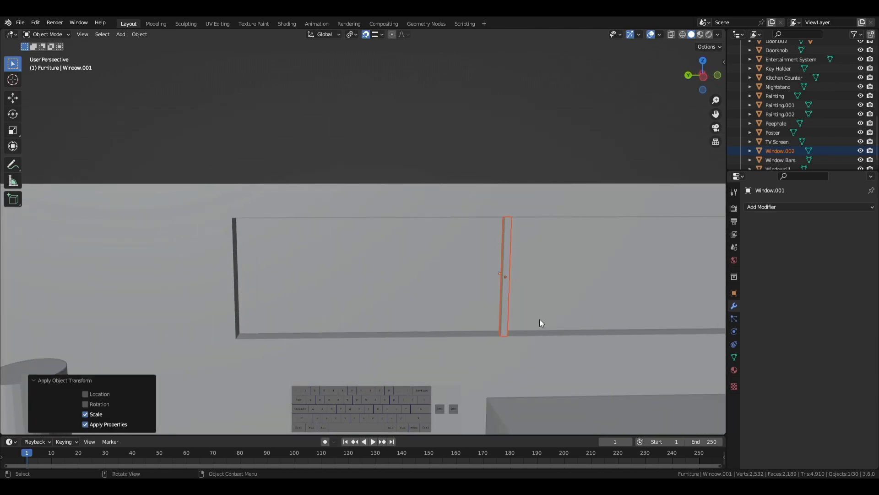
- Move the vertical bar about 1.02 m along Y within the side wall's window
key(g)
key(y)
key(x)
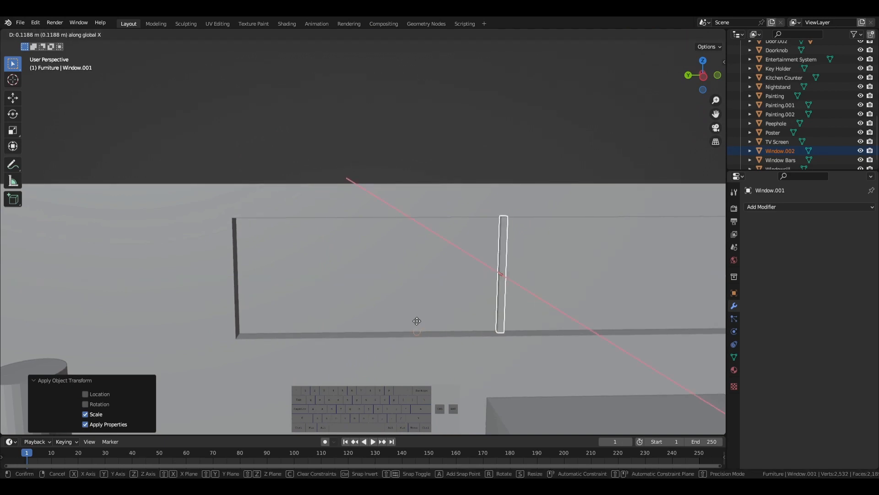
key(y)
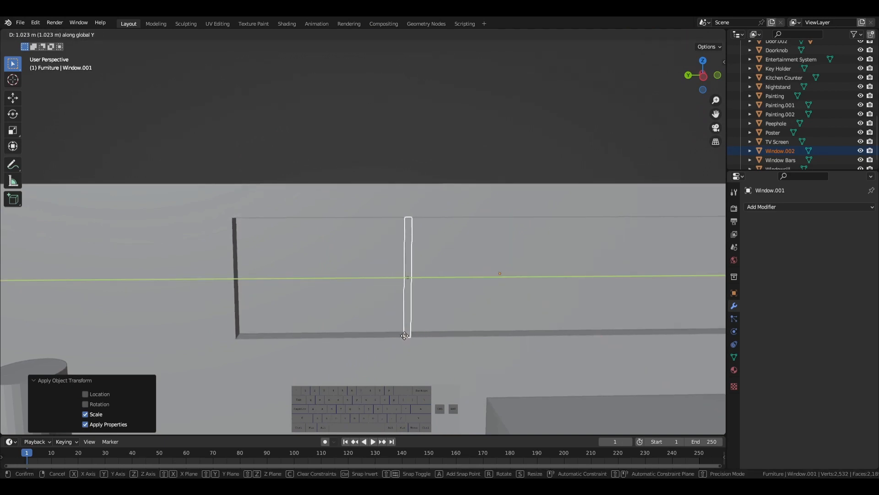
click(404, 336)
- Duplicate the vertical bar and move the copy about -2.23 m along Y towards the window's other end
scroll(537, 369, down, 4)
scroll(518, 348, up, 4)
shift+middle_drag(518, 348, 293, 316)
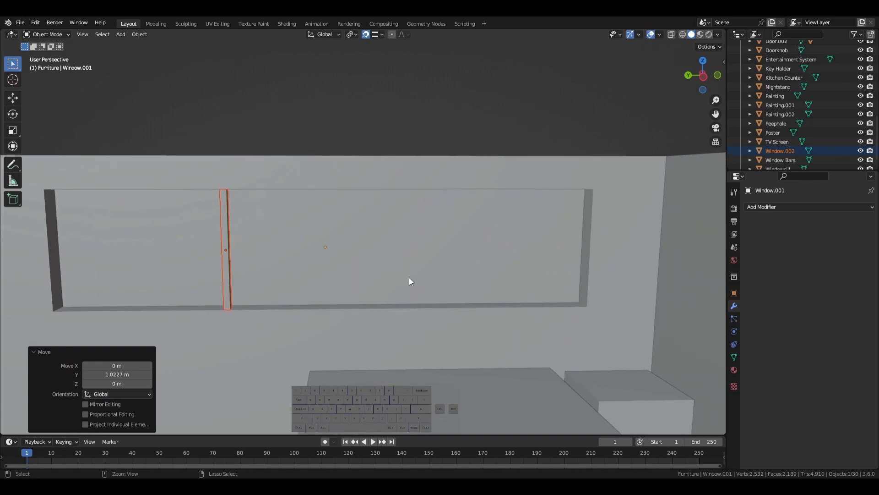
key(ctrl+c)
key(ctrl+v)
key(g)
key(y)
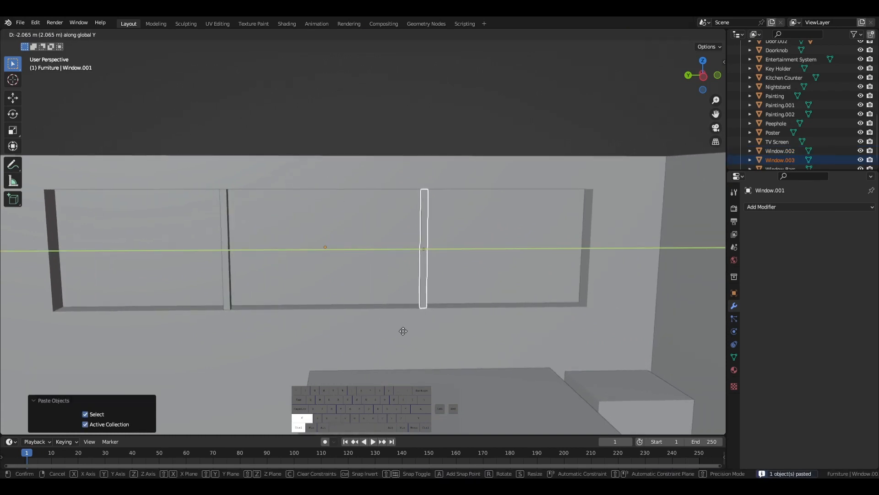
click(551, 333)
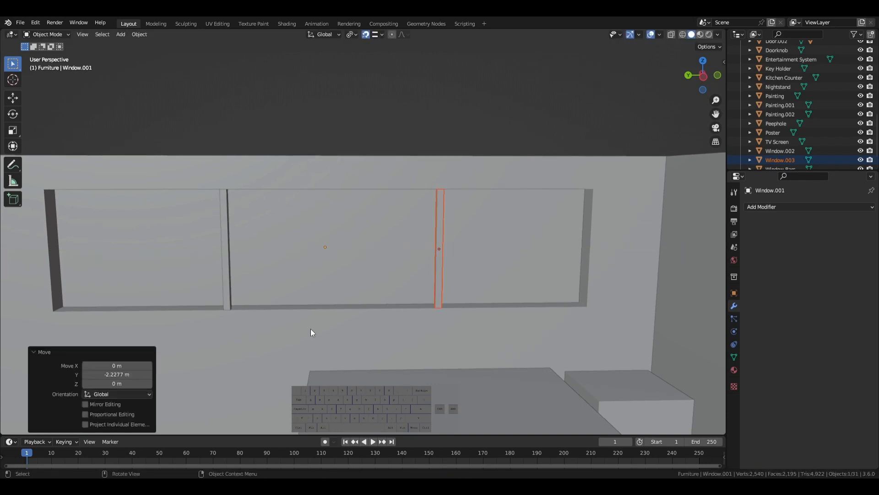
- Move the original vertical bar about 0.24 m along Y towards its nearer window edge
click(235, 293)
click(231, 291)
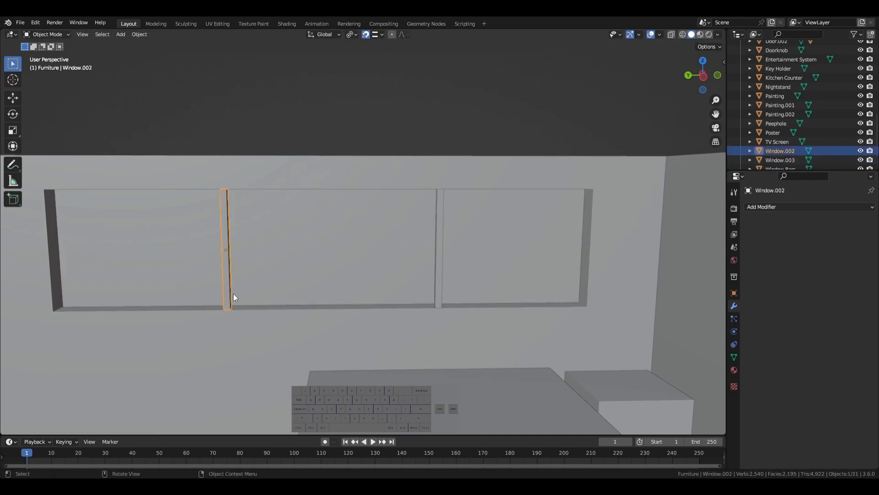
key(g)
key(y)
ctrl+click(810, 303)
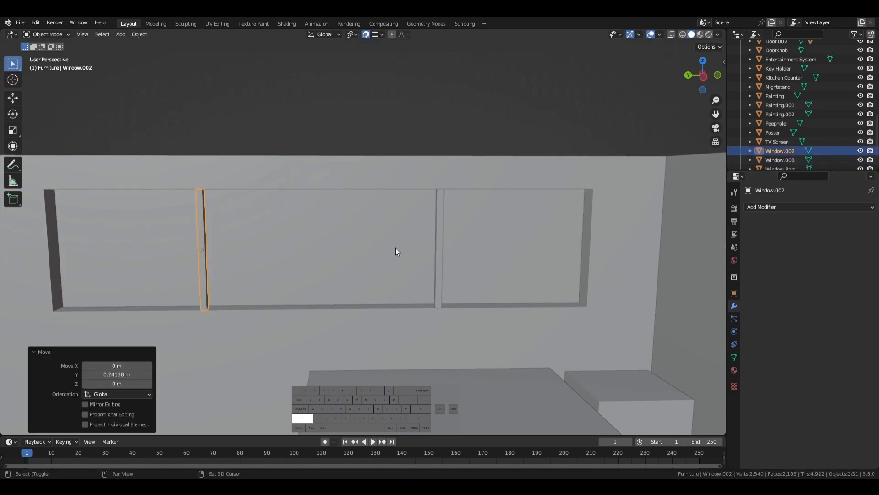
- Add a cube as a spacer, scale it to about 0.216, and place it at the window edge nearest the copied bar
key(shift+a)
mouse_move(396, 247)
click(433, 257)
key(g)
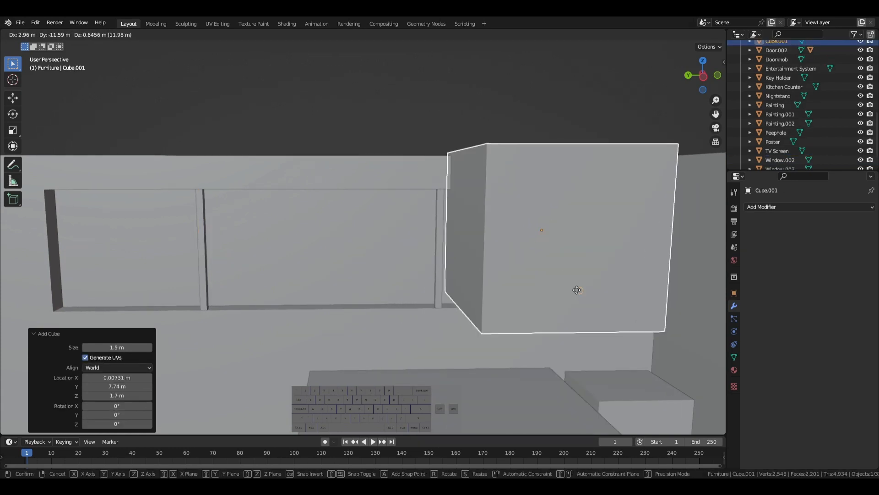
click(576, 290)
key(s)
click(553, 243)
key(g)
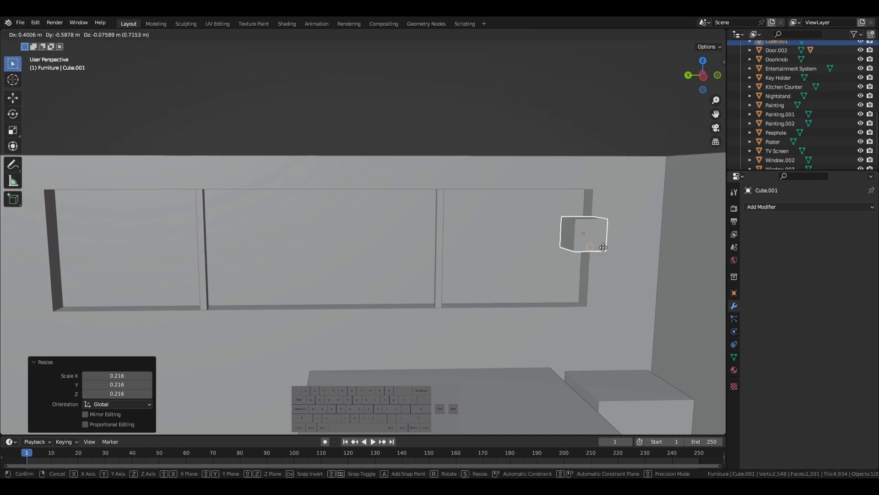
click(579, 240)
- Stretch the cube along Y by moving its side face until it meets the copied vertical bar
middle_drag(576, 241, 545, 227)
key(Tab)
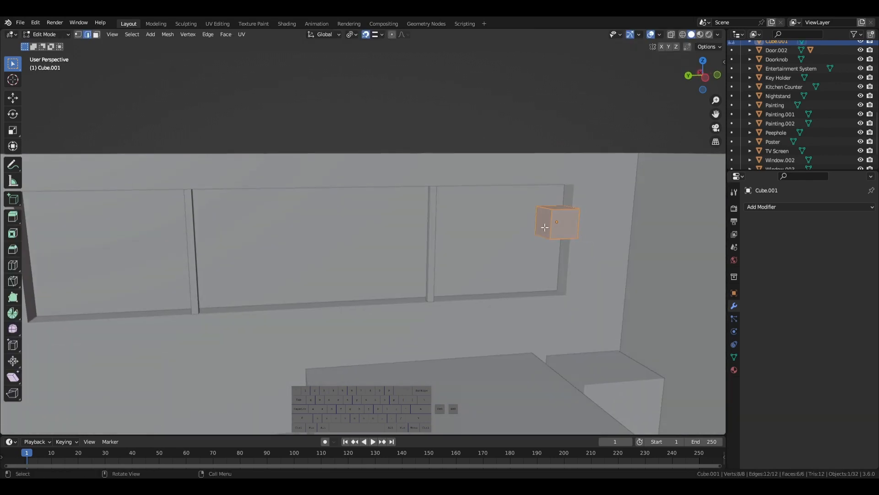
key(g)
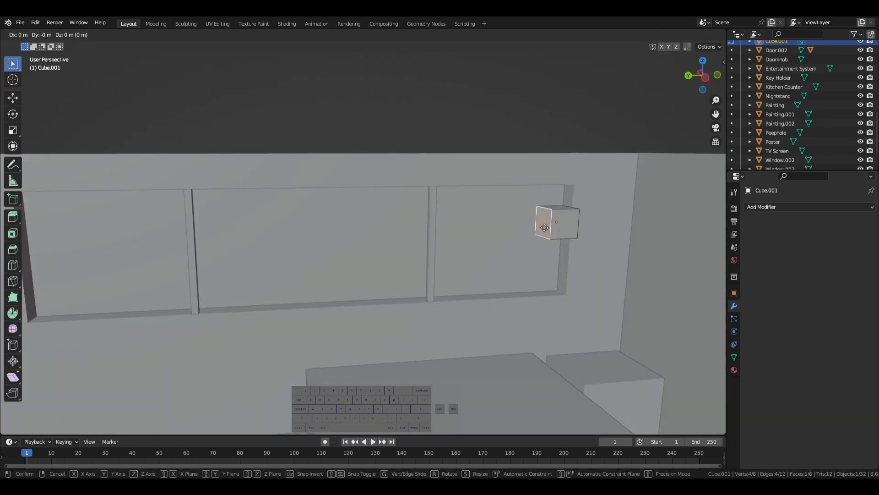
key(y)
click(437, 214)
key(Tab)
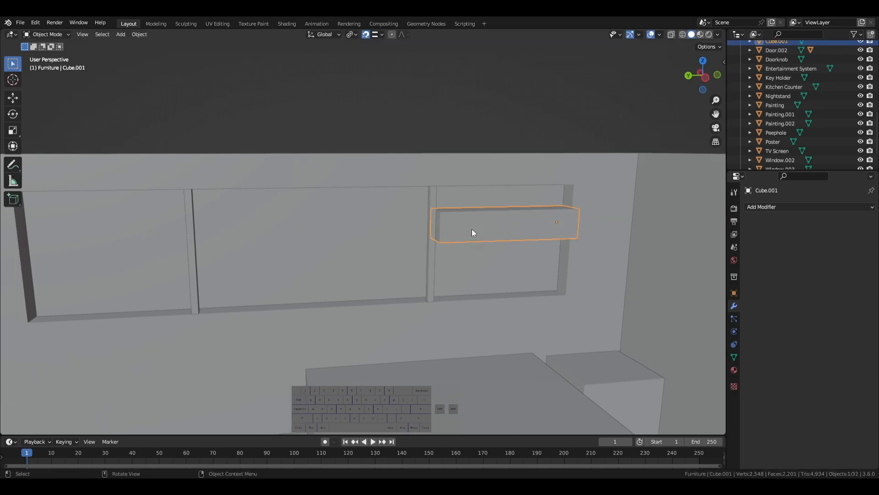
- Move the spacer block about 4.04 m along Y to the window's opposite edge
shift+middle_drag(472, 229, 506, 260)
key(y)
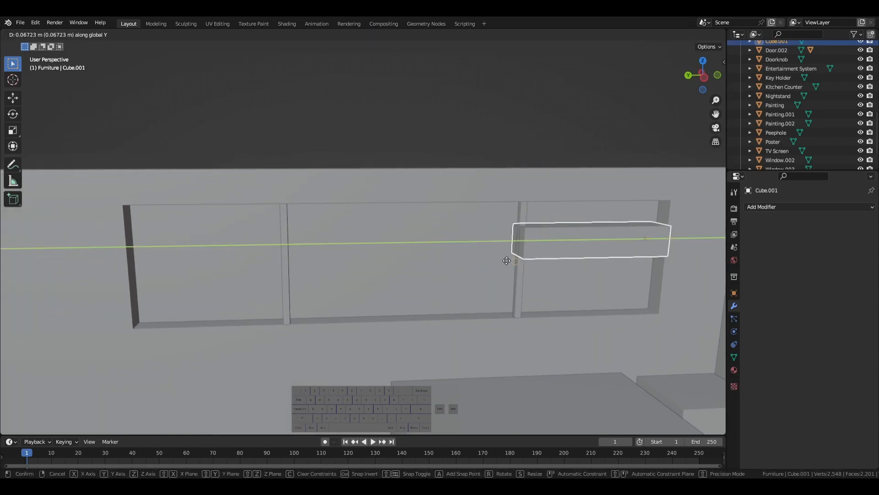
click(135, 246)
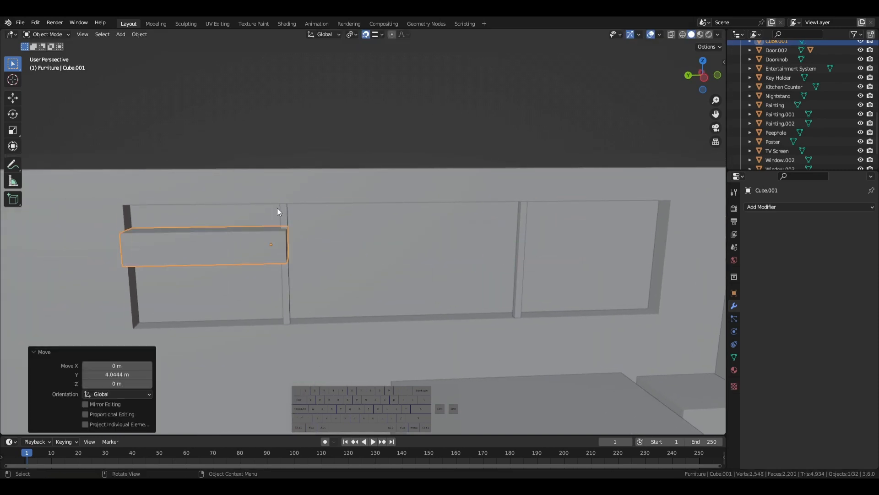
- Move the original vertical bar along Y until it sits flush against the spacer block's end
click(278, 212)
click(281, 212)
key(g)
key(y)
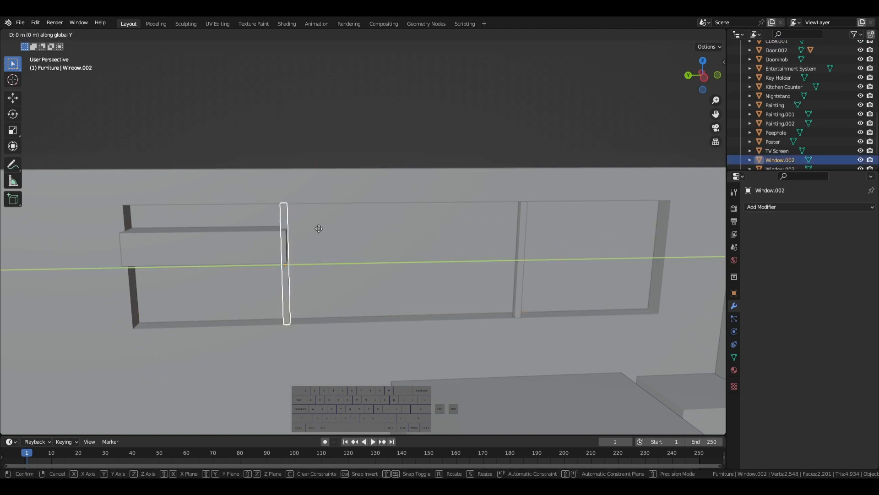
click(350, 237)
key(g)
key(y)
click(291, 238)
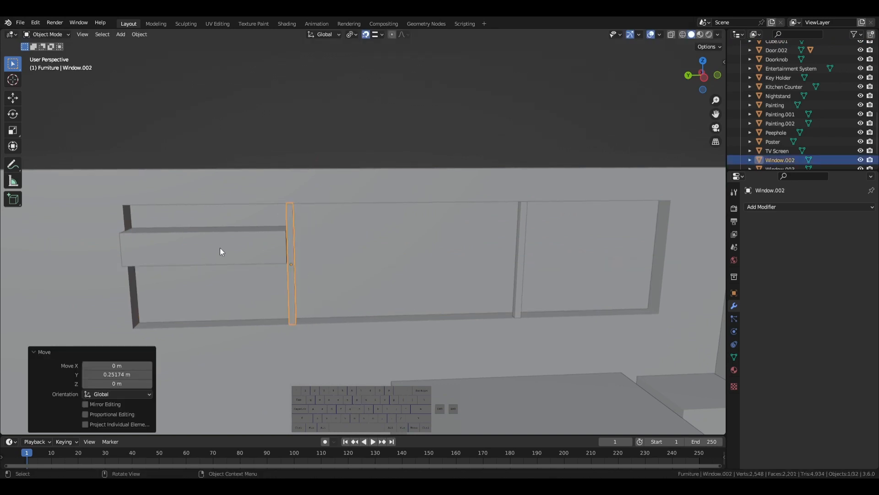
- Delete the spacer block and save the file
click(219, 248)
key(Delete)
middle_drag(374, 273, 472, 282)
key(ctrl+s)
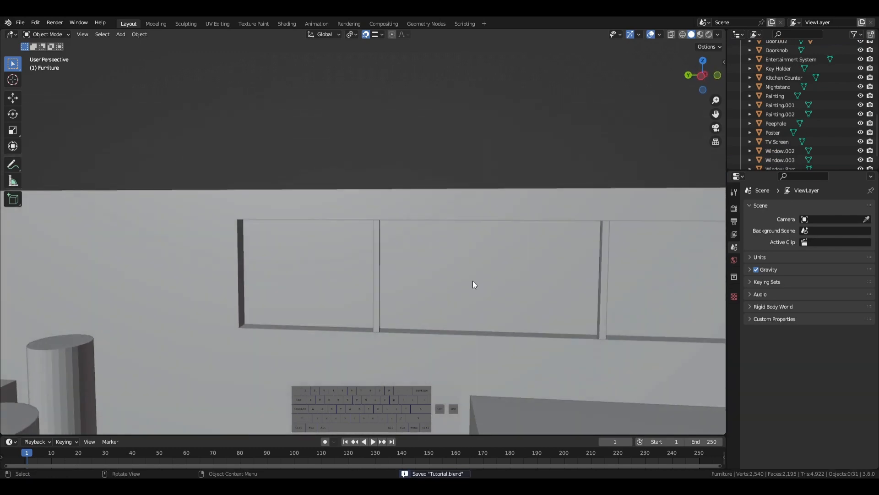
- Duplicate the original vertical bar and rotate the copy 90° around X to make it horizontal
click(377, 265)
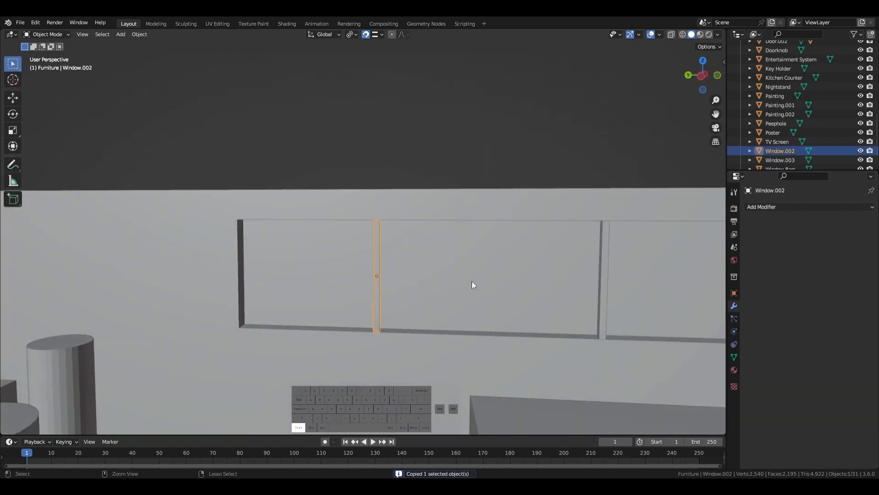
key(ctrl+v)
key(r)
key(x)
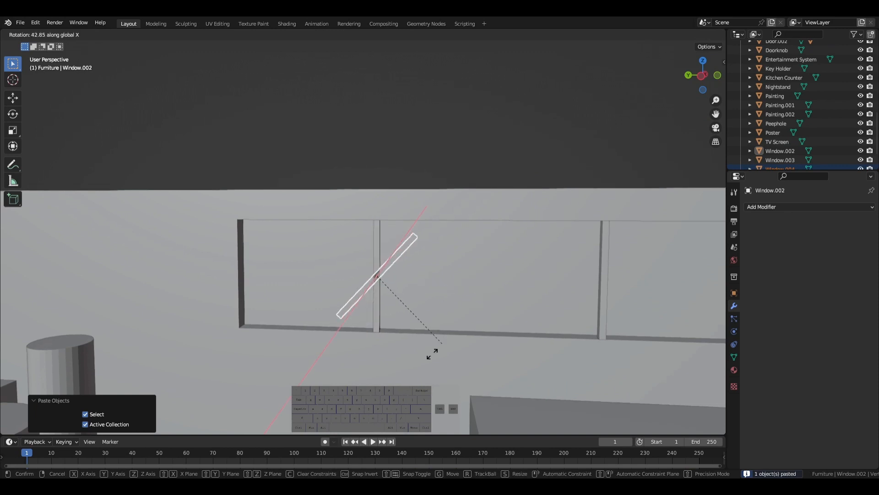
click(398, 359)
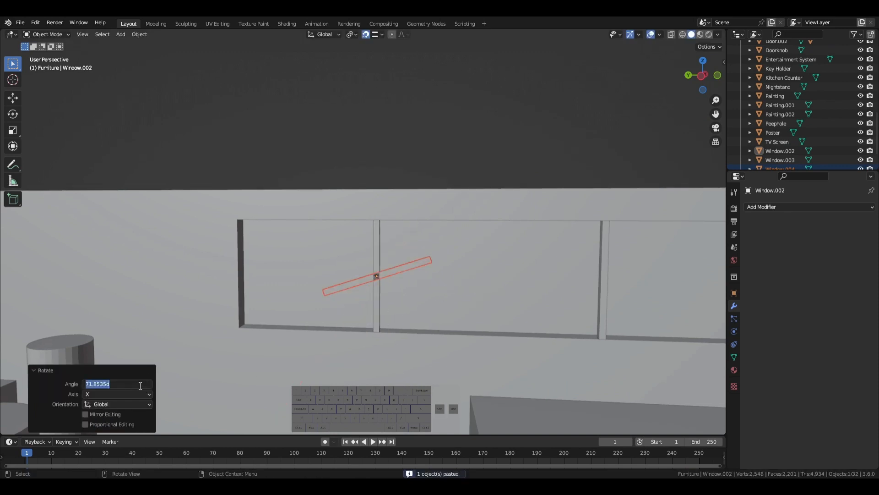
key(Return)
- Move the horizontal bar about 0.97 m along Y so its end meets the window's edge
key(g)
key(x)
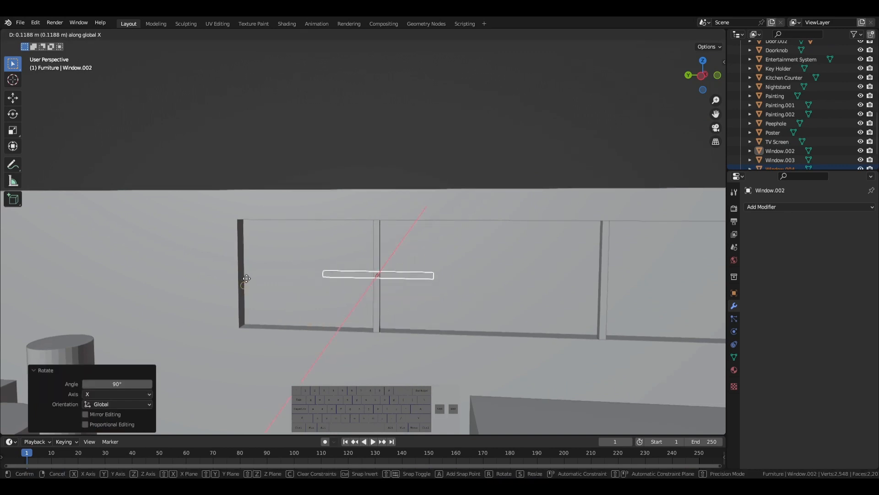
key(y)
click(239, 274)
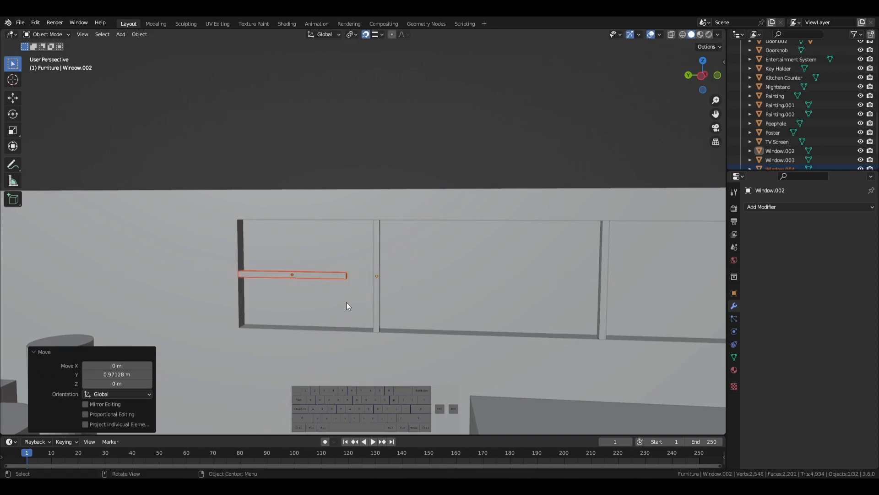
- Extend the horizontal bar's free end face about -0.308 m along Y to meet the nearest vertical bar
middle_drag(346, 302, 233, 303)
key(Tab)
click(399, 310)
middle_drag(399, 310, 447, 316)
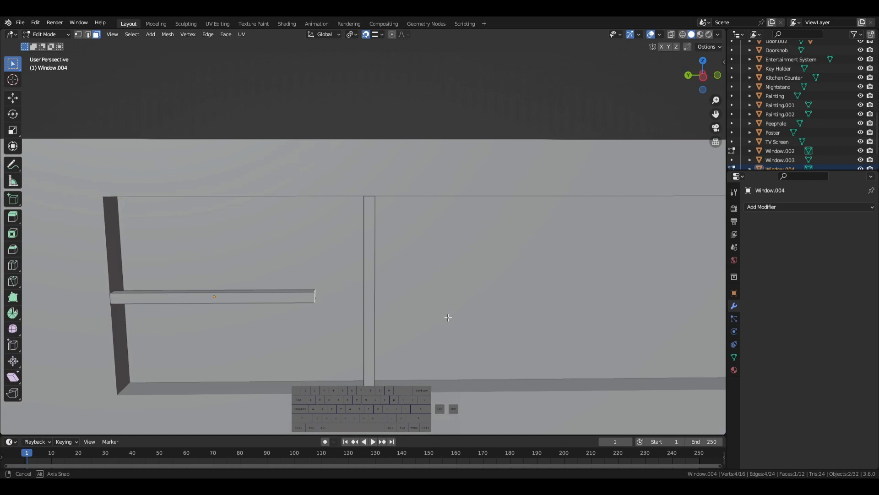
key(g)
key(x)
key(y)
click(363, 298)
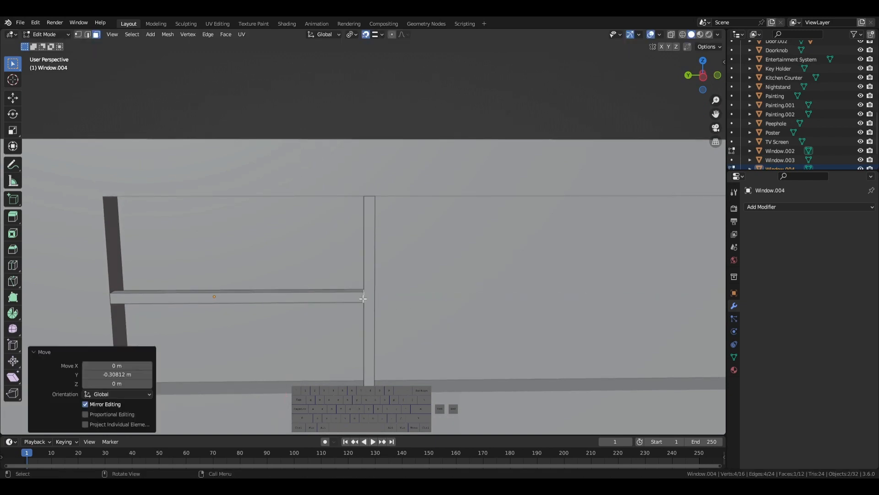
key(Tab)
- Duplicate the horizontal bar and move the copy about -4.04 m along Y into the window's opposite end section
scroll(428, 310, down, 5)
key(ctrl+v)
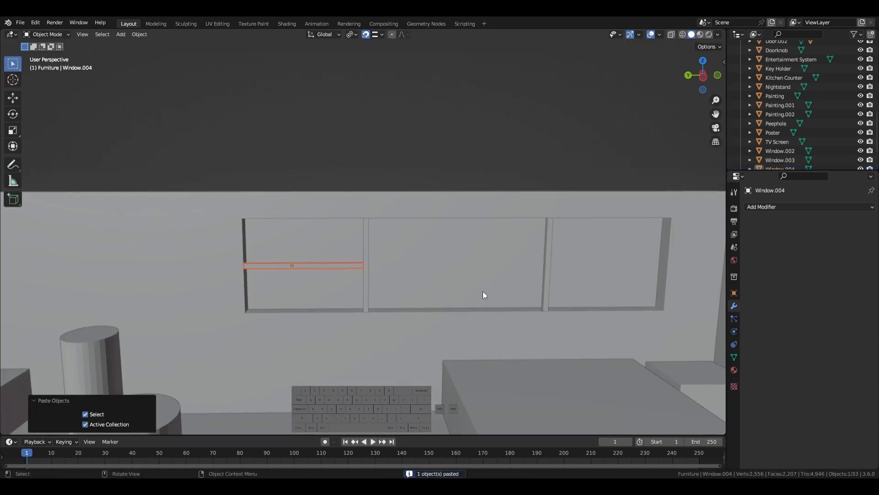
key(g)
key(y)
click(646, 274)
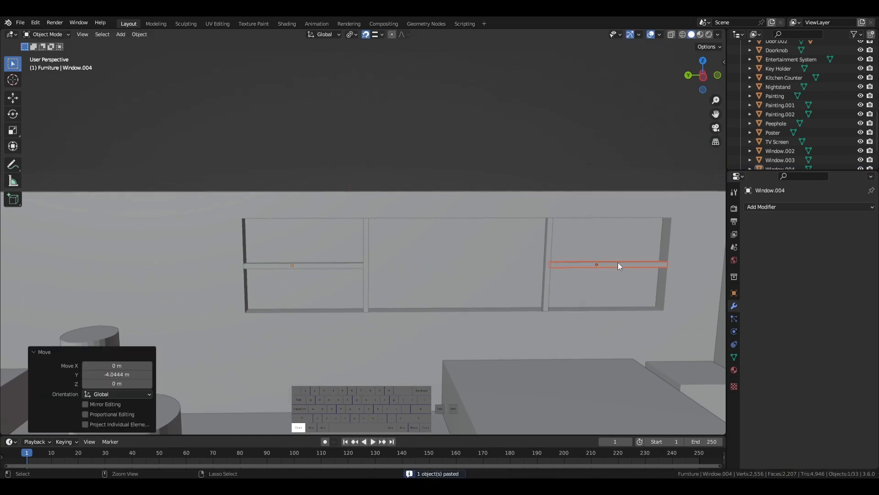
- Duplicate the horizontal bar again and move the copy about 2.41 m along Y into the window's middle section
key(ctrl+v)
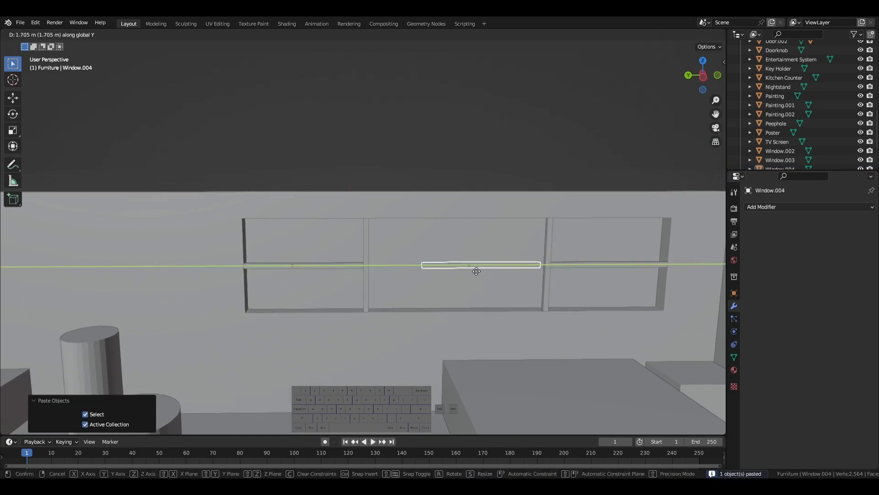
click(391, 268)
middle_drag(373, 263, 441, 284)
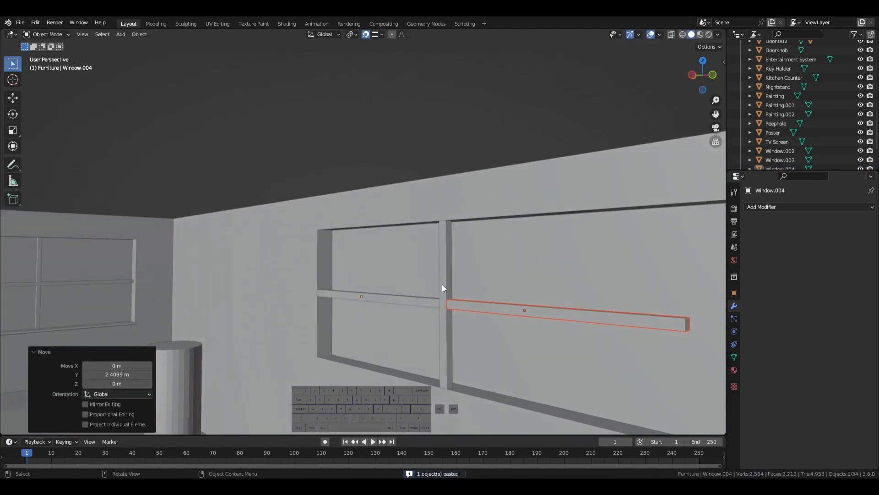
- Extend the middle horizontal bar's free end face along Y until it reaches the other vertical bar
key(Tab)
shift+middle_drag(572, 324, 430, 262)
click(243, 247)
click(458, 275)
scroll(446, 261, down, 3)
key(Tab)
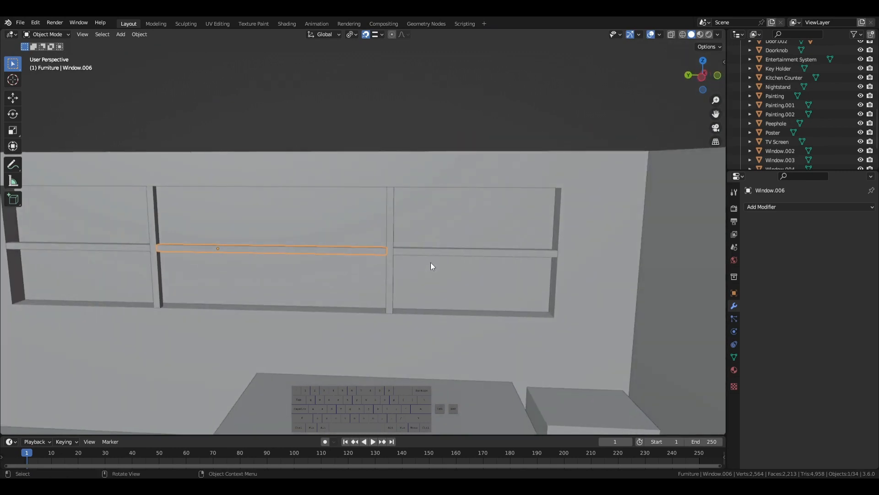
- Try moving a copy of the second vertical bar along Y towards the first one, and delete the copy
click(391, 242)
key(ctrl+c)
key(ctrl+v)
key(g)
key(y)
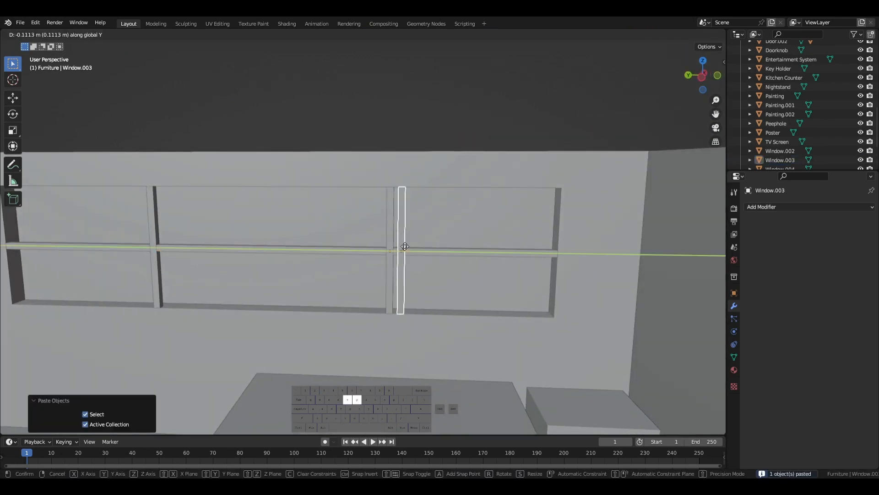
click(160, 233)
middle_drag(292, 267, 567, 276)
key(Delete)
- Save the file with the side wall's window bars in place
scroll(567, 276, down, 2)
key(ctrl+s)
middle_drag(585, 310, 406, 309)
key(ctrl+s)
- Delete the two vertical cylinders standing on the room floor
scroll(397, 256, up, 5)
scroll(397, 287, down, 5)
click(406, 307)
shift+click(544, 270)
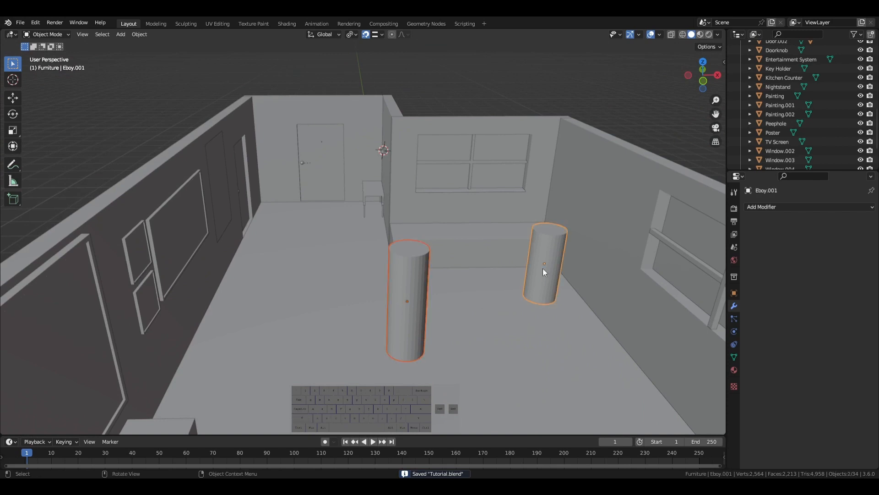
key(Delete)
- Scale the kitchen counter under the back window to 0.370 along X
scroll(523, 268, up, 2)
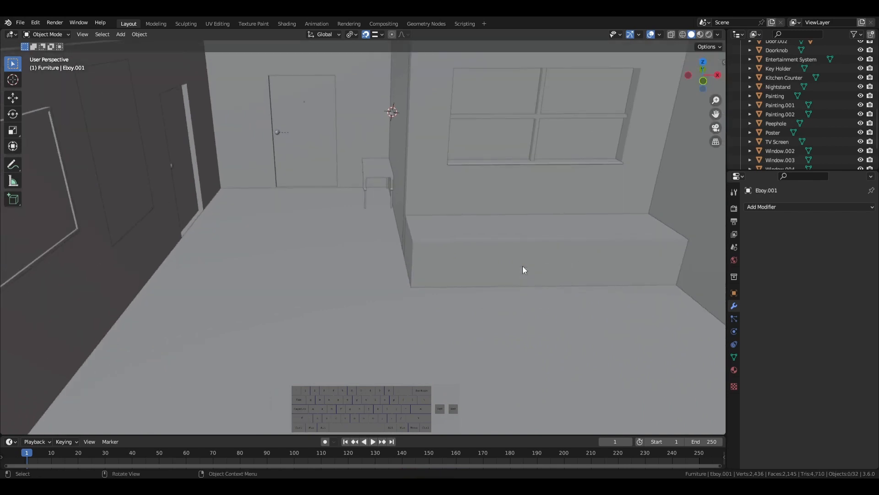
shift+middle_drag(524, 269, 377, 340)
scroll(443, 268, up, 2)
scroll(443, 268, up, 3)
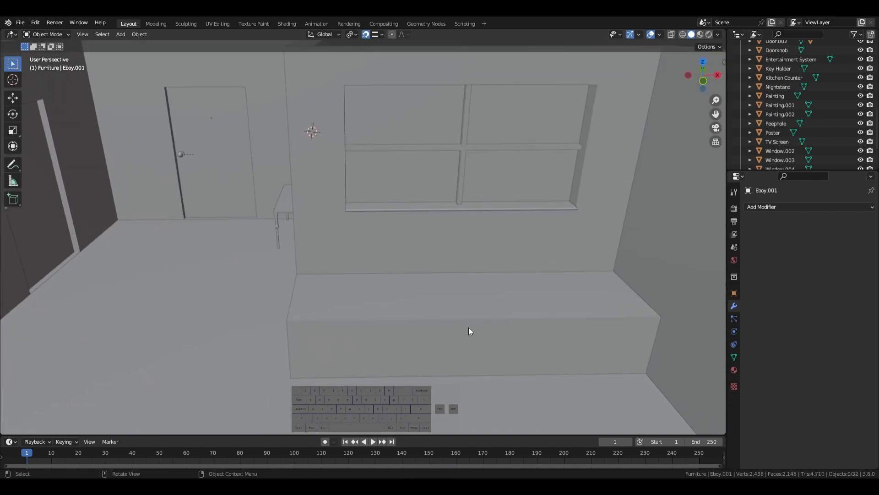
click(491, 333)
scroll(599, 369, down, 1)
shift+middle_drag(566, 351, 386, 258)
scroll(386, 306, up, 1)
key(KP_Decimal)
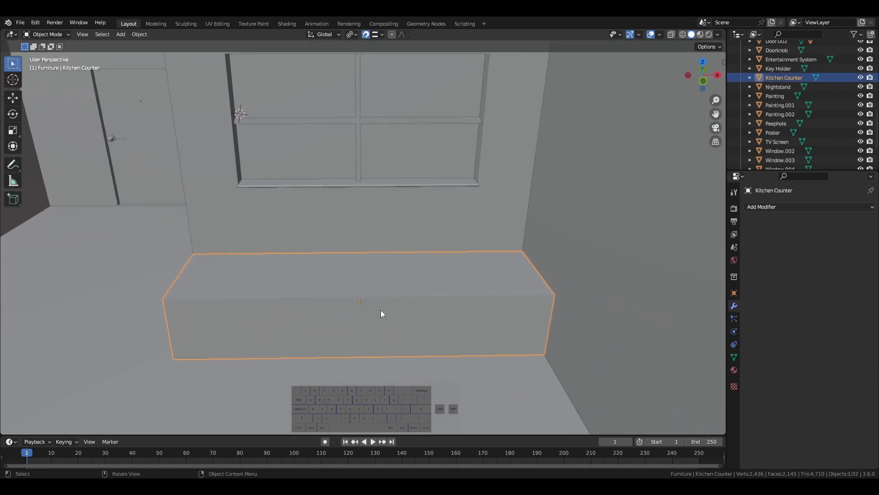
scroll(414, 205, up, 5)
scroll(432, 230, down, 3)
shift+middle_drag(433, 230, 457, 342)
key(s)
key(y)
key(x)
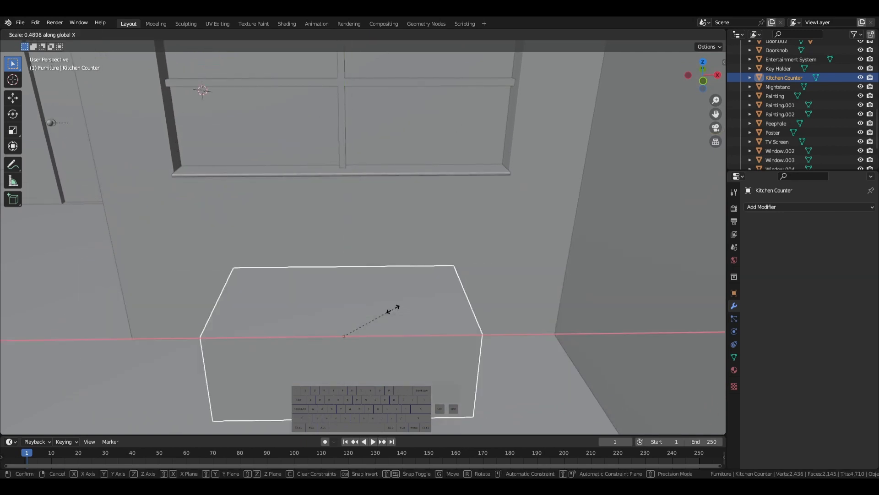
key(Return)
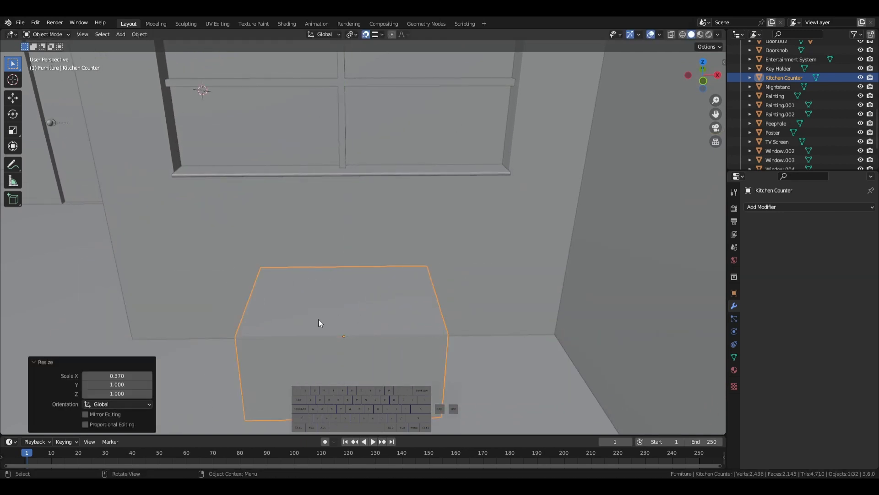
- Move the shortened counter about 1.11 m in the negative X direction to the back wall's outer corner
key(g)
key(y)
key(x)
key(Escape)
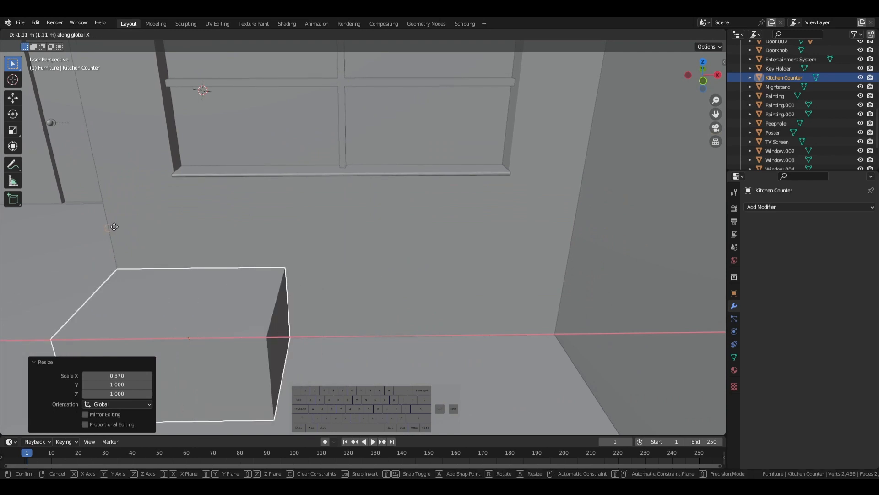
- Duplicate the counter block and move the copy along X until it sits flush against the first block
key(ctrl+c)
key(ctrl+v)
key(g)
key(x)
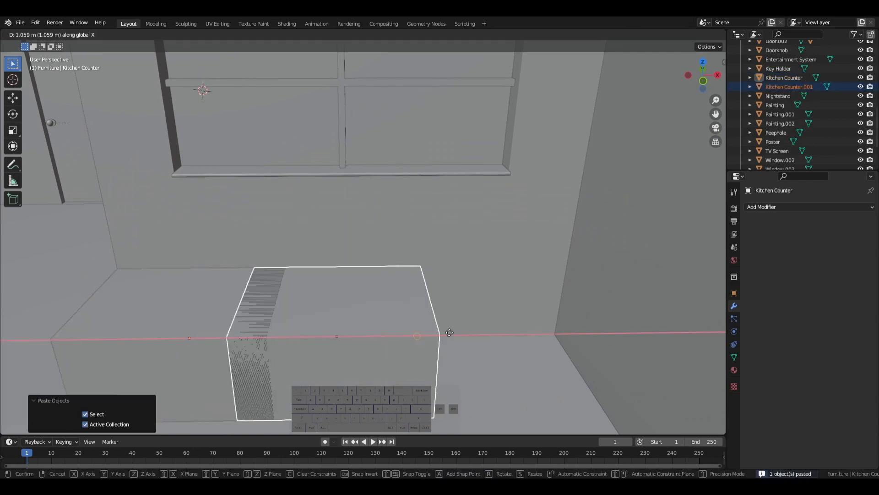
click(548, 340)
key(g)
key(x)
click(269, 329)
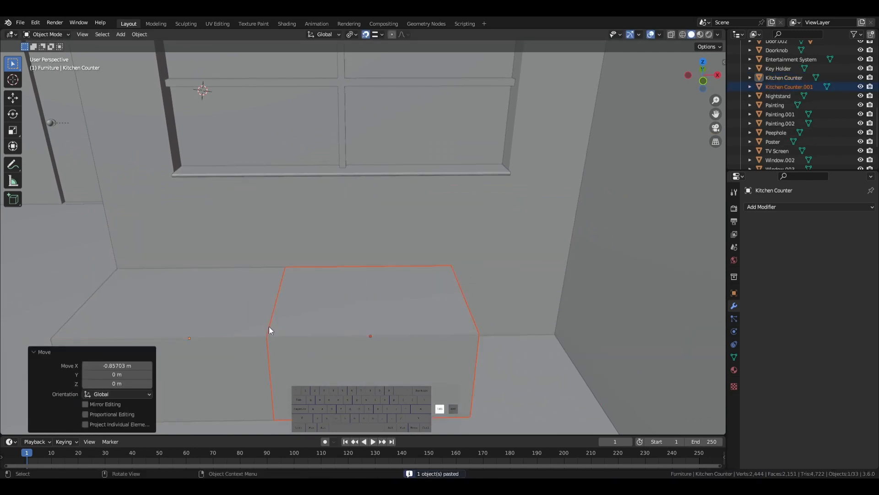
- Paste a third counter block and move it about 0.92 m along X up to the side wall
key(ctrl+v)
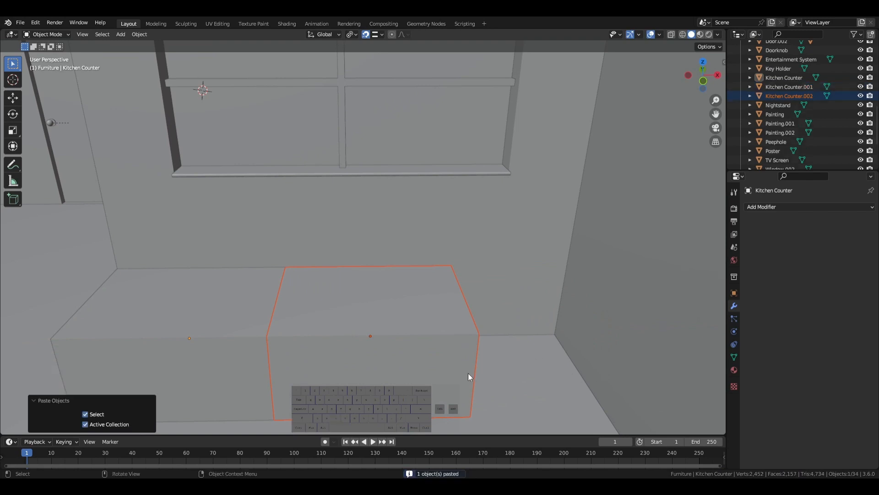
key(g)
key(y)
key(x)
click(575, 250)
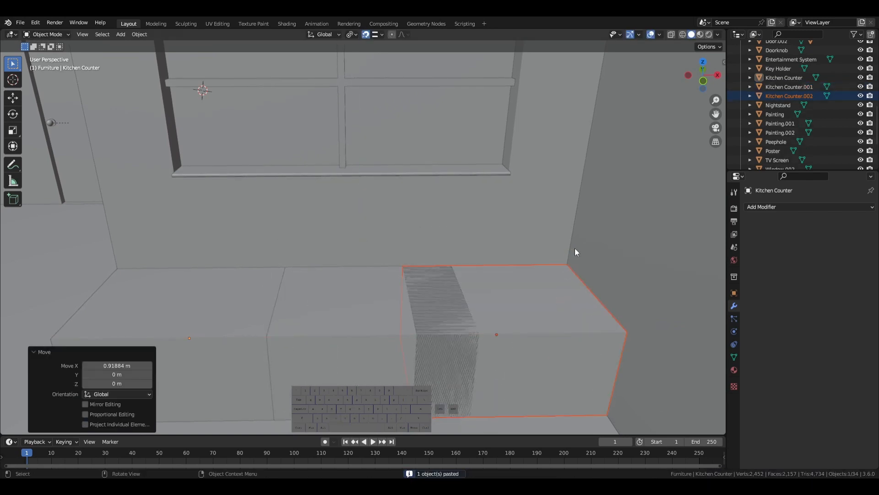
- Scale the third block to 0.307 along X and move it about 0.45 m along X against the side wall
key(s)
key(x)
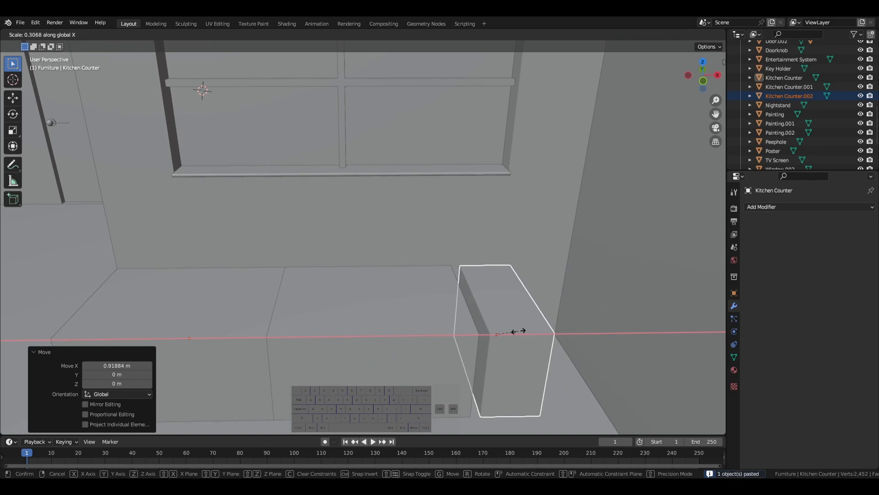
click(533, 297)
key(g)
key(x)
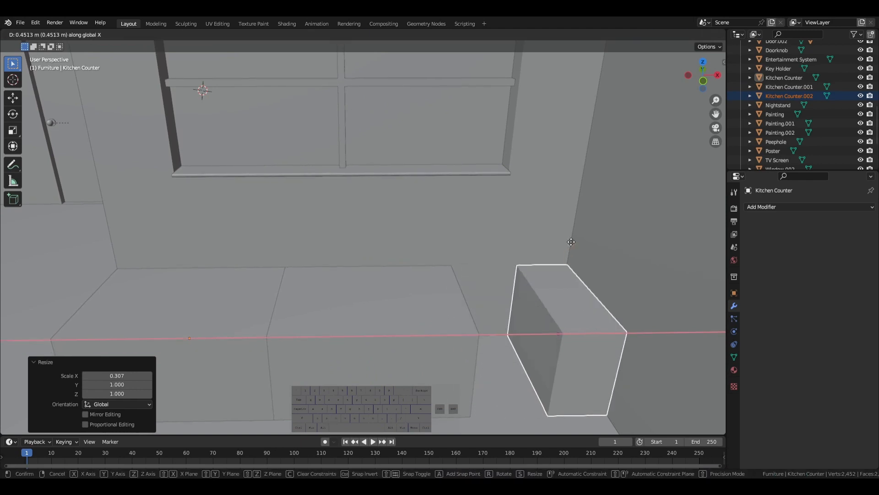
click(518, 378)
- Extend the third block's inner side face about 0.52 m in negative X until it meets the middle block
click(537, 323)
key(Tab)
click(536, 323)
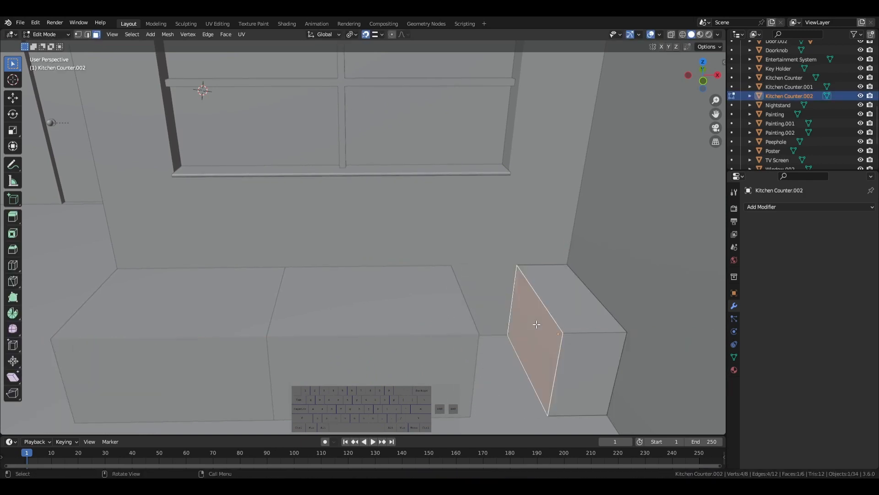
key(g)
key(x)
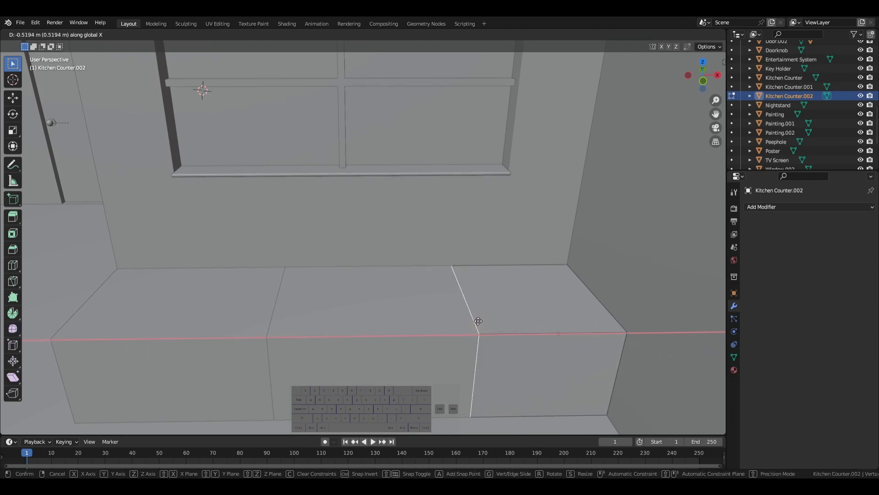
click(478, 321)
- Scale the third block to 0.518 along X and move it along X back against the side wall
middle_drag(478, 321, 568, 342)
key(Tab)
shift+middle_drag(568, 341, 631, 307)
key(Tab)
key(Tab)
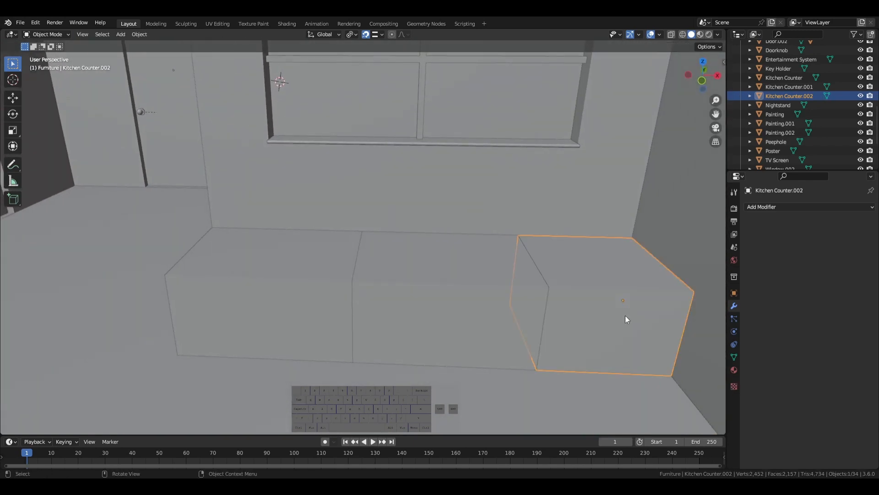
key(s)
key(x)
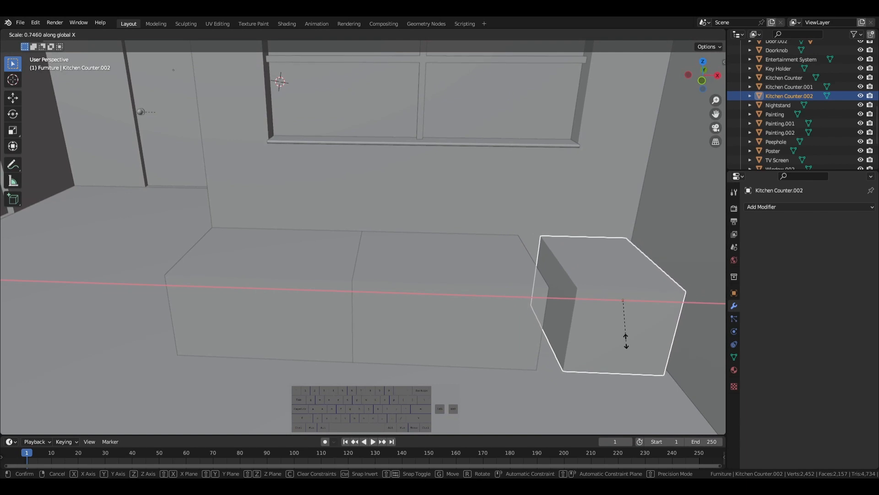
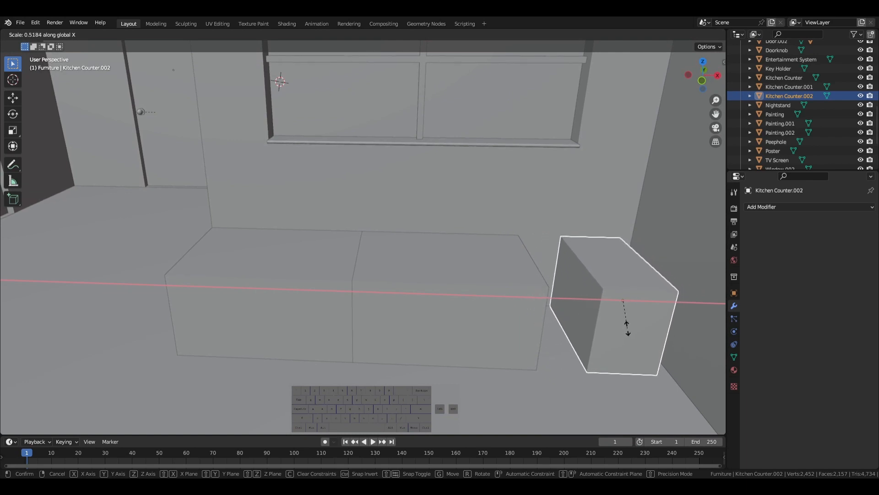
click(626, 328)
key(g)
key(y)
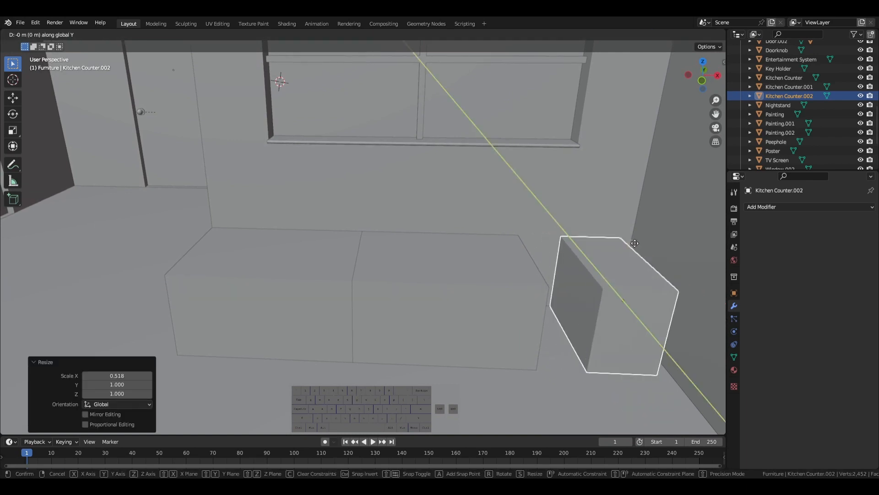
key(x)
click(486, 303)
- Move the middle counter block about 0.44 m along X until it touches the block at the side wall
click(485, 303)
key(g)
key(y)
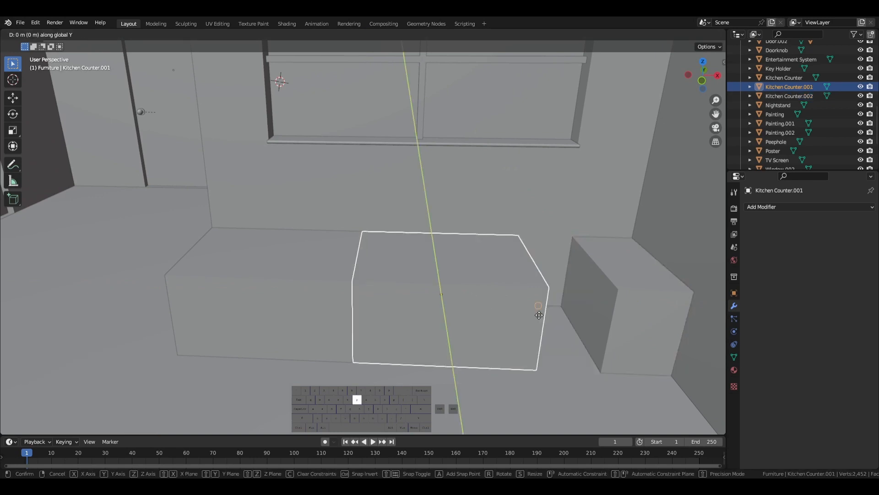
key(x)
click(545, 281)
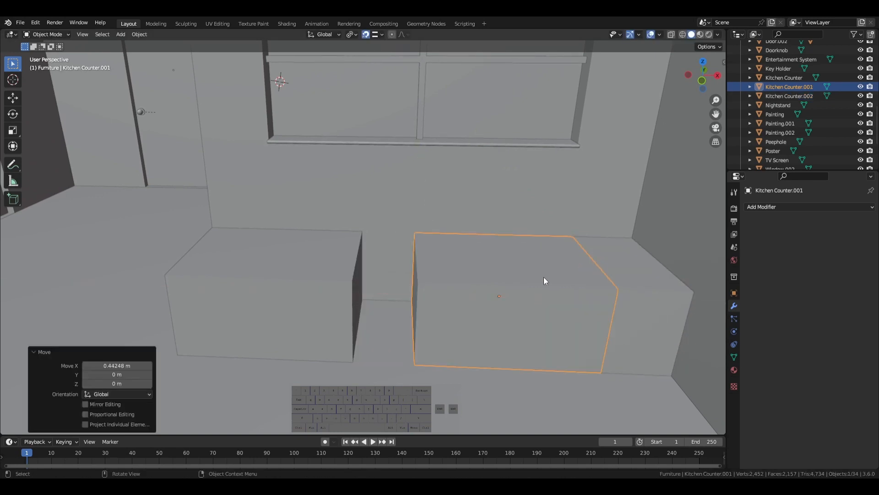
- Scale the middle block to 0.716 along X and move it along X flush against the side-wall block
key(x)
click(533, 296)
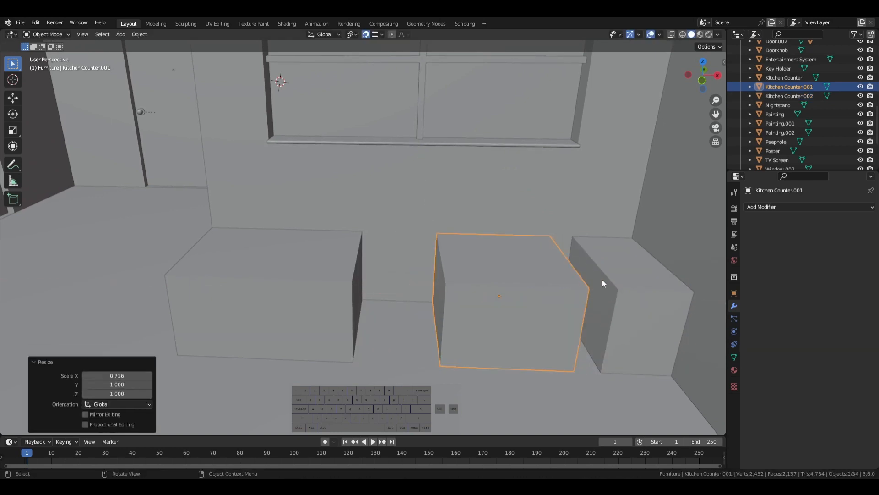
key(g)
key(x)
click(603, 280)
- Extend the first counter block's inner side face about 0.81 m along X until it meets the middle block
click(326, 301)
key(Tab)
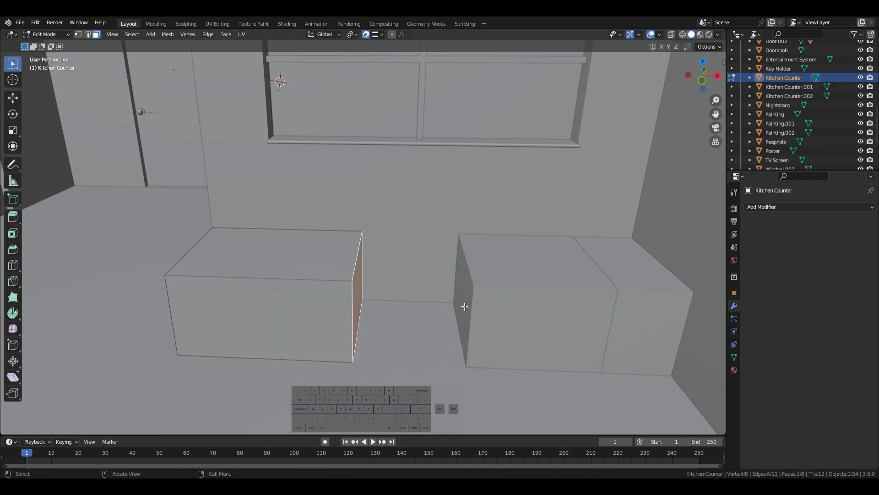
key(g)
key(x)
click(472, 275)
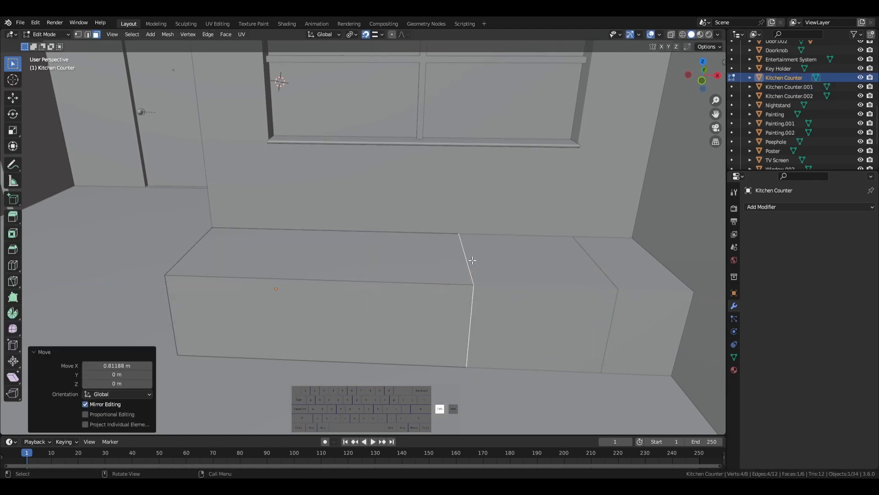
key(Tab)
- Scale the middle block to 0.665 along X and move it along X flush against the long counter
middle_drag(491, 262, 415, 285)
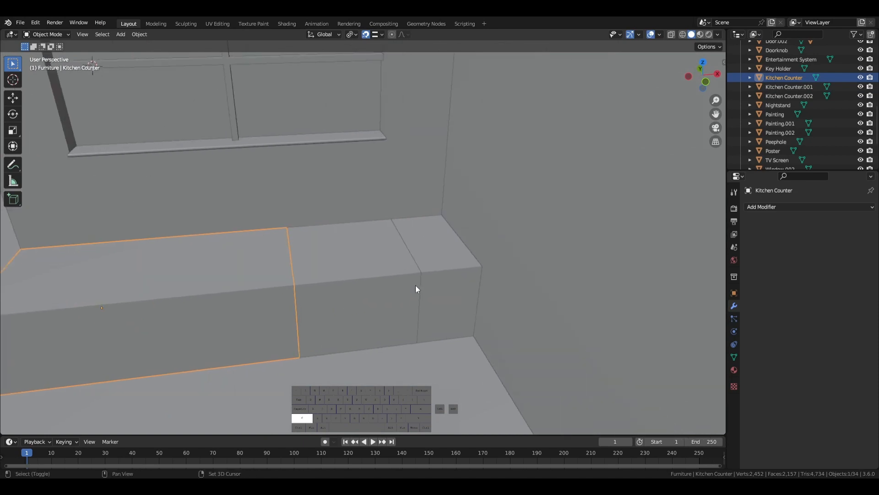
click(346, 262)
key(s)
key(x)
click(331, 291)
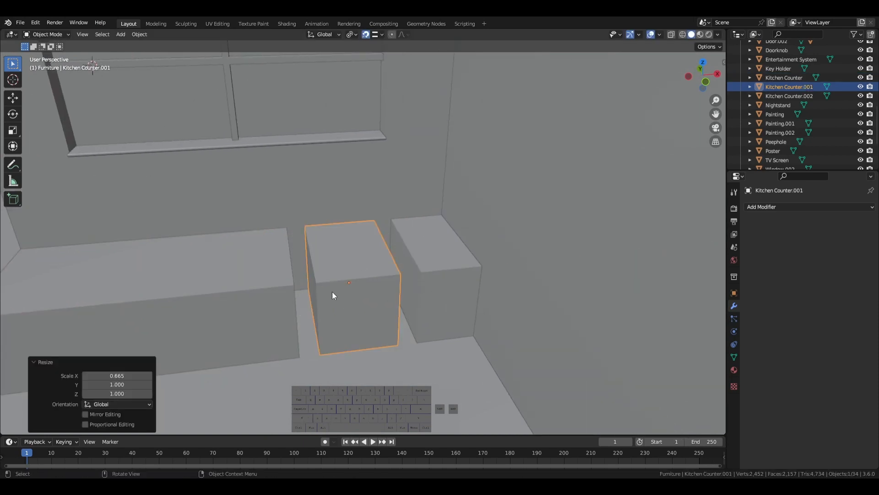
key(g)
key(x)
click(285, 274)
- Extend the side-wall block's inner face about 0.27 m in negative X towards the middle block
click(421, 307)
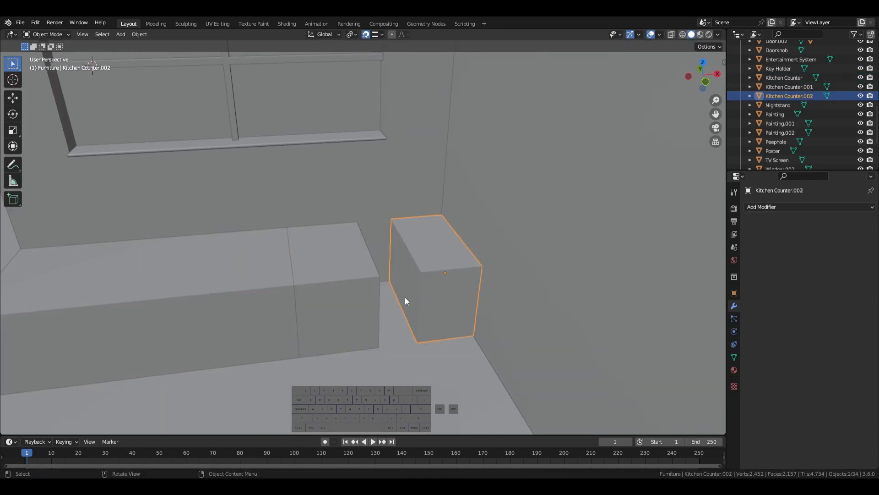
key(Tab)
key(g)
key(x)
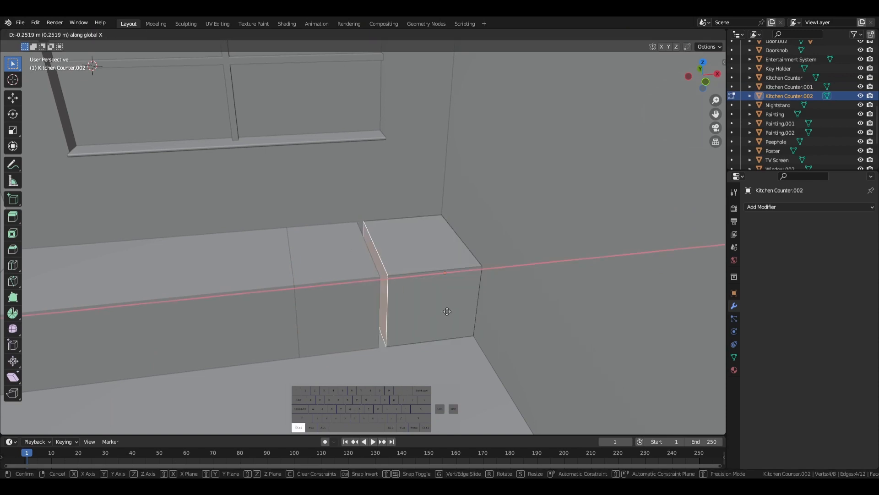
click(199, 231)
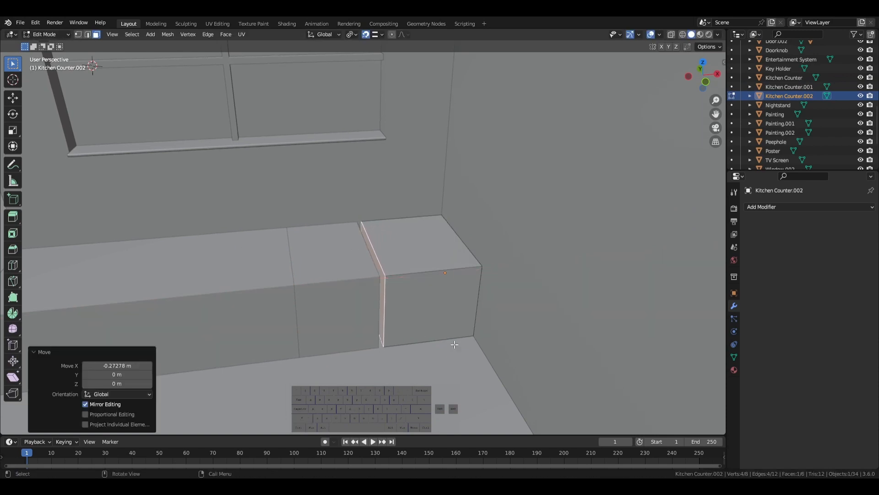
key(ctrl+z)
- Move the side-wall block's front face about 0.23 m along Y towards the back wall
key(g)
key(y)
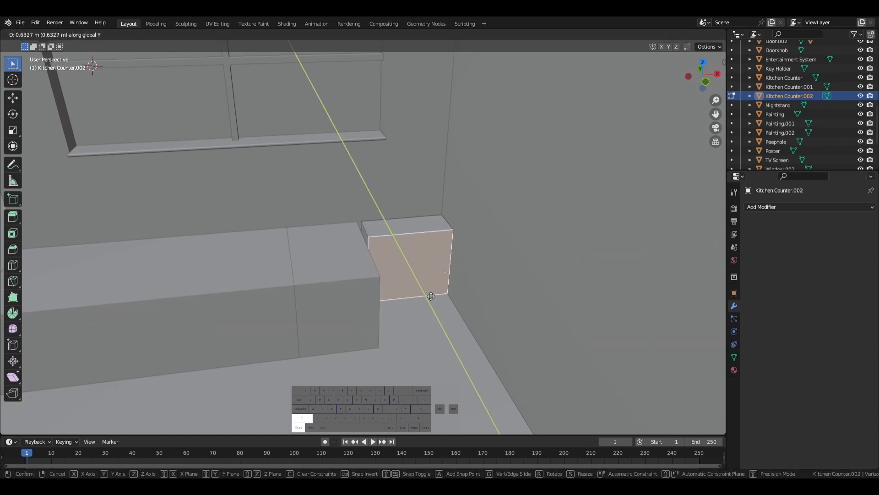
click(650, 104)
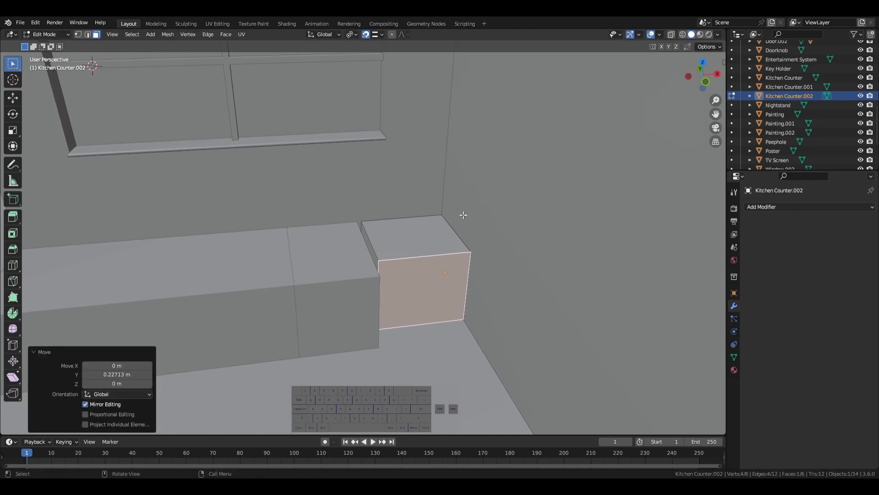
middle_drag(463, 214, 463, 215)
- Raise the side-wall block's top face about 0.69 m along Z and return to Object Mode
click(408, 249)
key(g)
key(z)
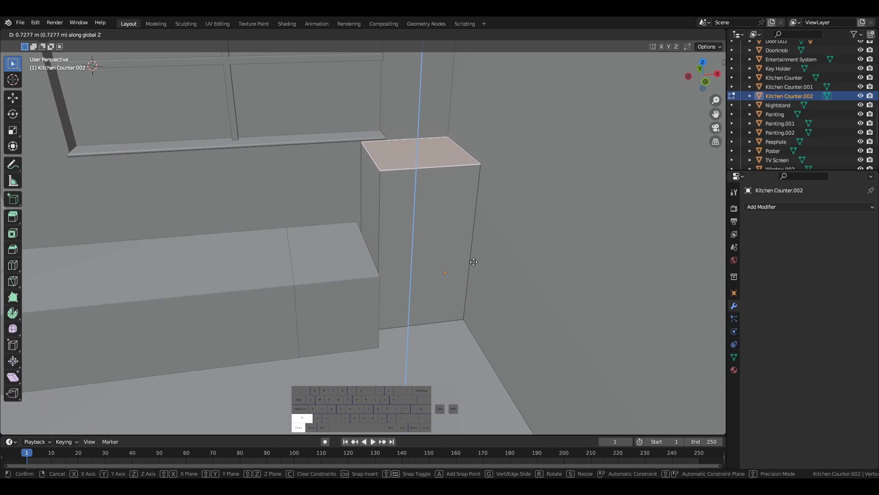
click(469, 303)
middle_drag(437, 269, 473, 272)
scroll(472, 272, down, 3)
shift+middle_drag(386, 284, 516, 328)
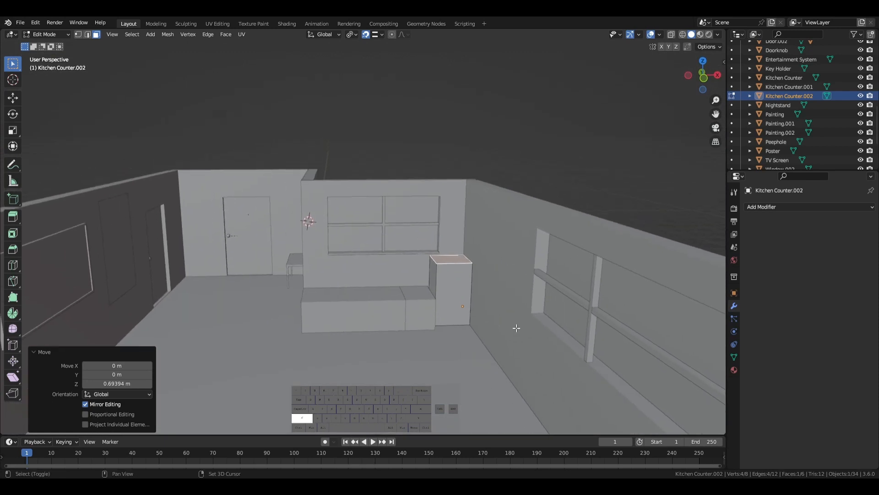
scroll(516, 328, up, 3)
click(395, 383)
middle_drag(415, 374, 438, 382)
key(Tab)
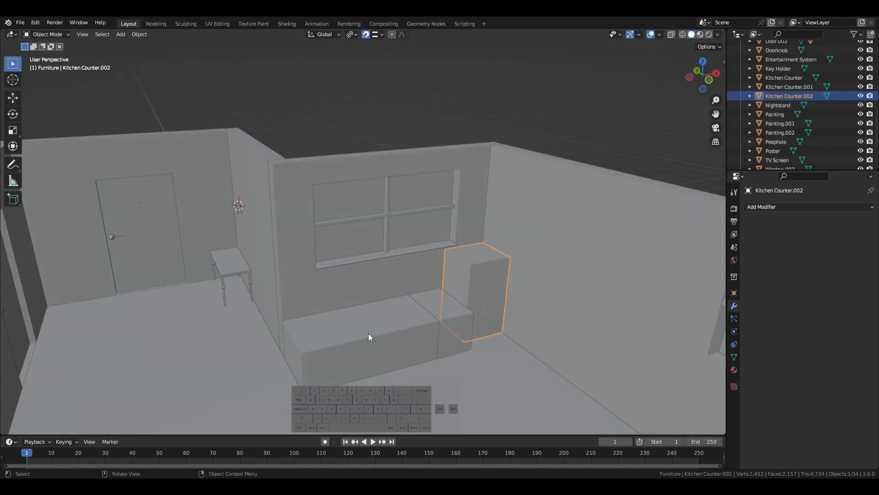
- Duplicate the long counter block and raise the copy about 1.07 m along Z
click(370, 334)
middle_drag(411, 338, 386, 273)
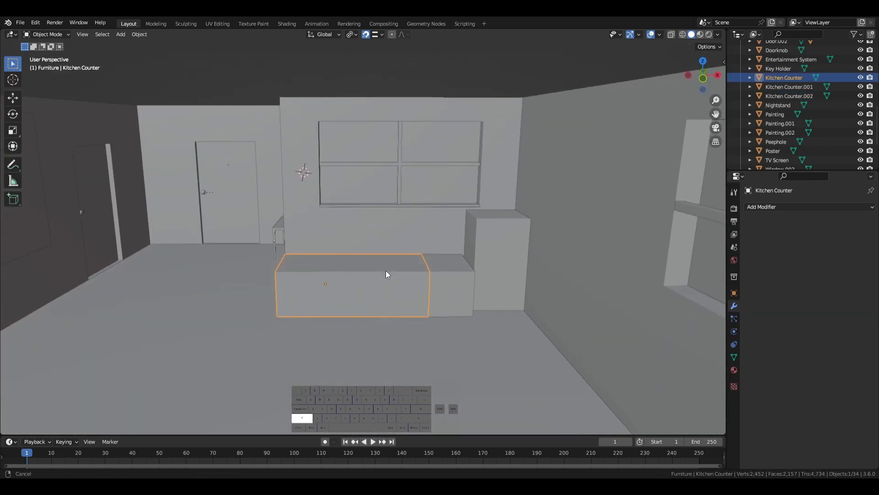
scroll(409, 300, up, 3)
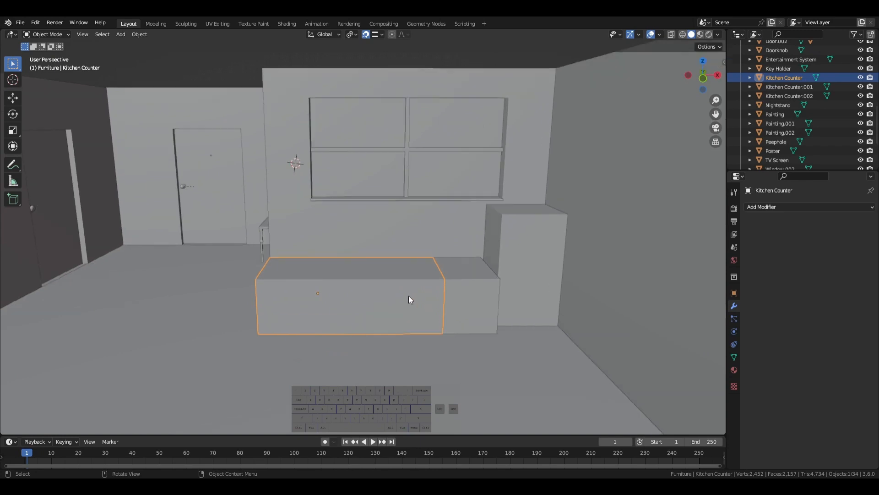
key(ctrl+c)
key(ctrl+v)
key(g)
key(z)
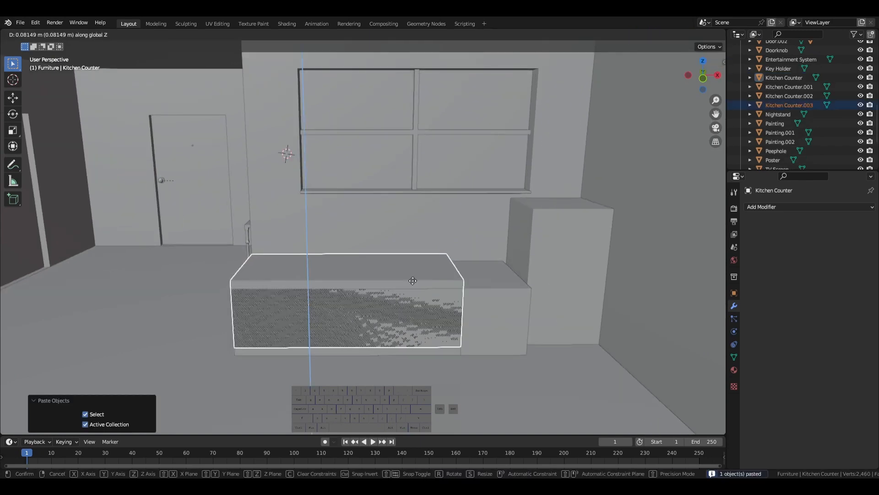
click(391, 208)
- Flatten the raised copy to 0.067 along Z and lower it onto the long counter as a countertop slab
key(s)
key(z)
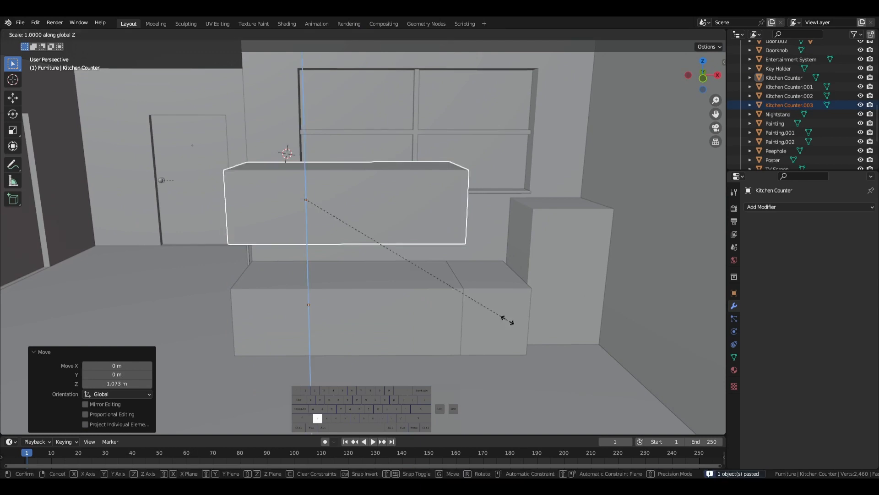
click(321, 200)
key(g)
key(z)
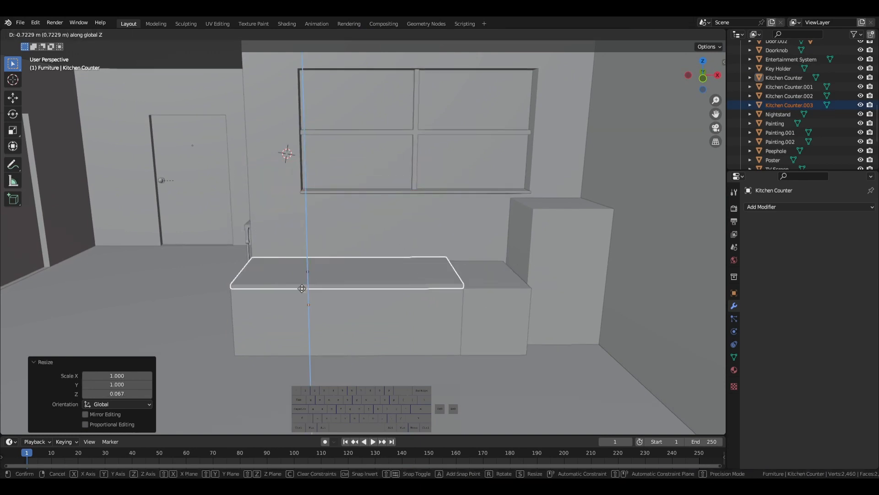
click(280, 305)
- Bevel all edges of the countertop slab by about 0.017 m with 5 segments and return to Object Mode
scroll(390, 355, up, 3)
middle_drag(389, 351, 426, 363)
key(Tab)
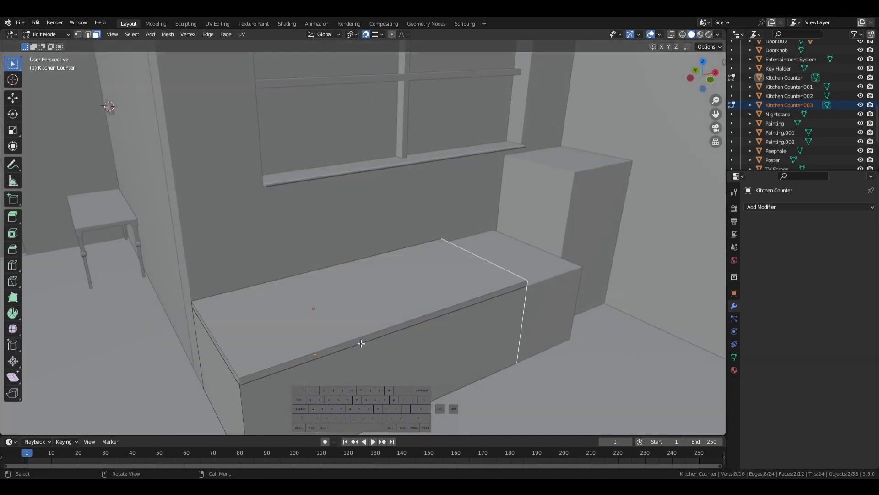
key(a)
click(338, 322)
key(Tab)
click(342, 323)
key(Tab)
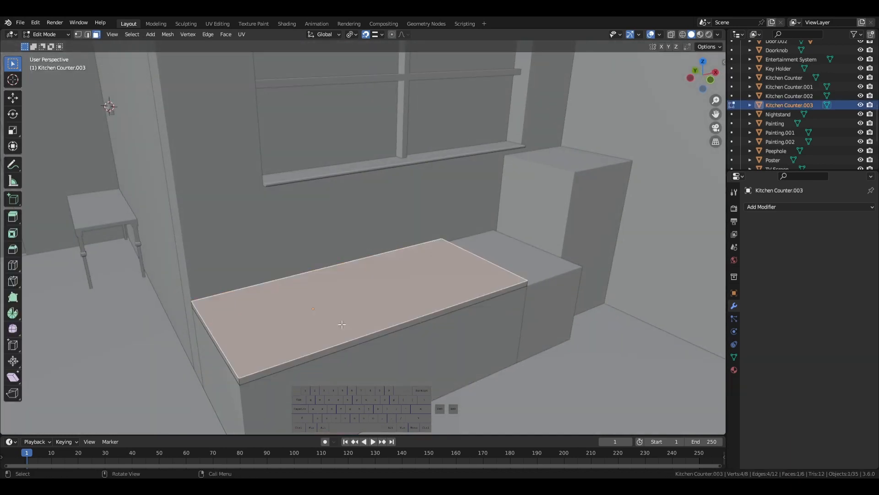
key(ctrl+b)
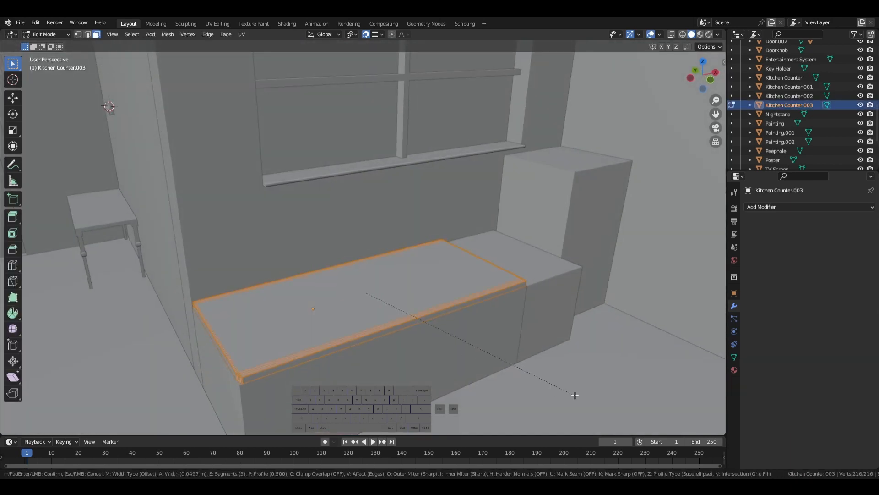
click(582, 397)
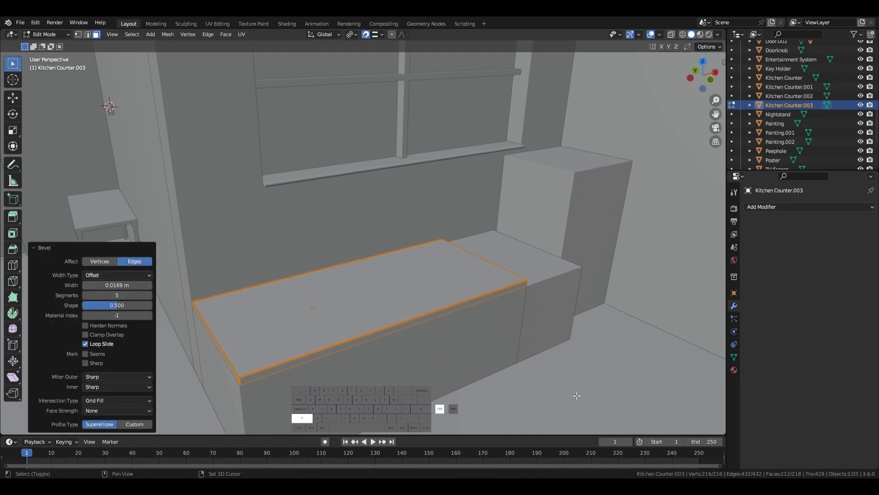
key(Tab)
- Raise the middle block's top face along Z to the level of the countertop slab and return to Object Mode
middle_drag(563, 383, 486, 363)
click(402, 355)
middle_drag(402, 355, 540, 400)
key(Tab)
click(546, 316)
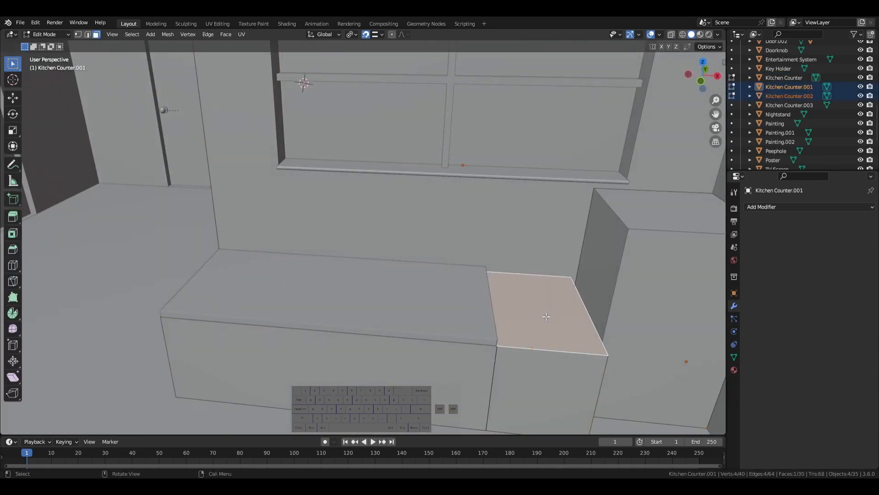
key(Tab)
click(546, 317)
click(567, 326)
key(Tab)
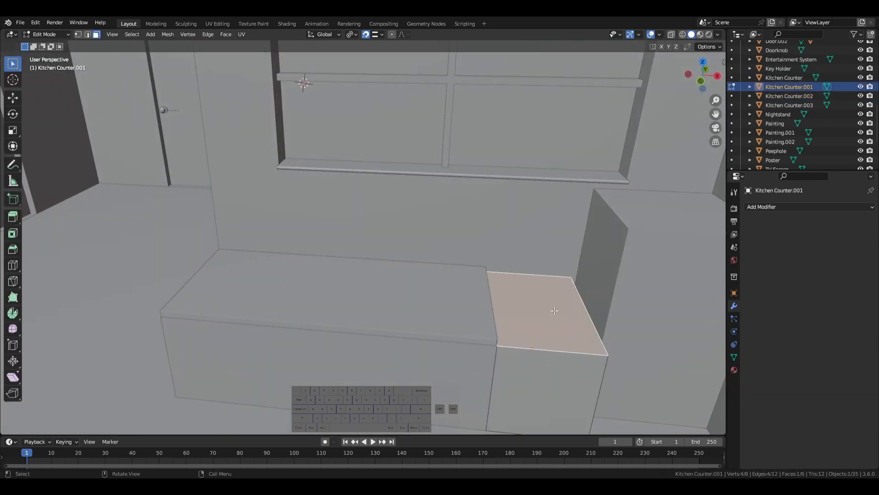
key(g)
key(z)
click(492, 291)
key(Tab)
- Extend the middle block's side face about 0.033 m along X to meet the tall block
middle_drag(492, 291, 508, 336)
key(Tab)
click(509, 336)
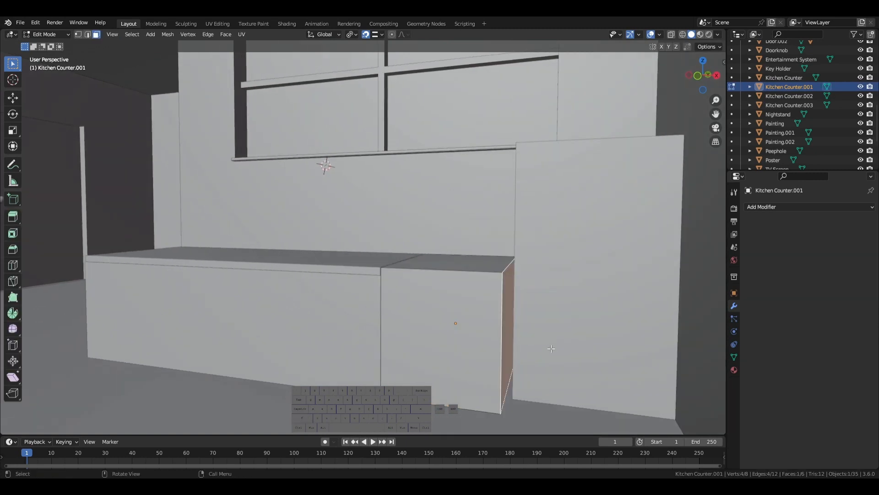
key(g)
key(x)
click(614, 371)
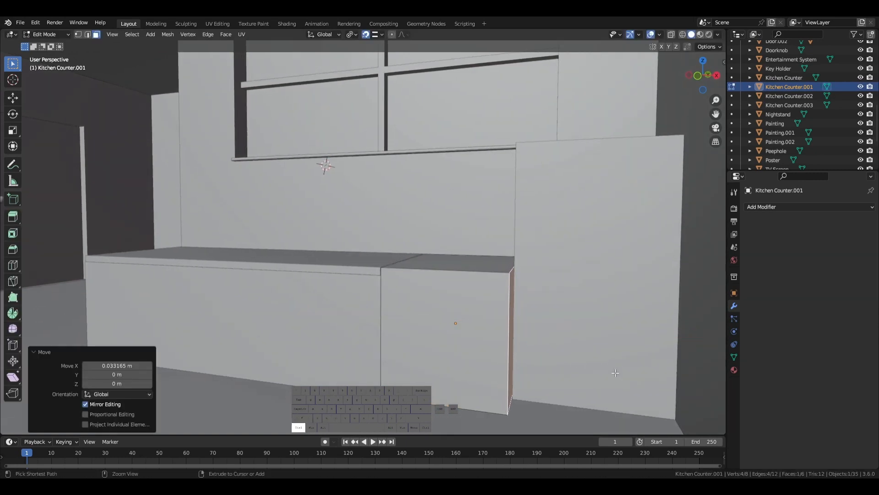
middle_drag(614, 370, 537, 386)
key(Tab)
- Duplicate the middle block, scale the copy to 0.594 and raise it along Z above the counter surface
key(ctrl+v)
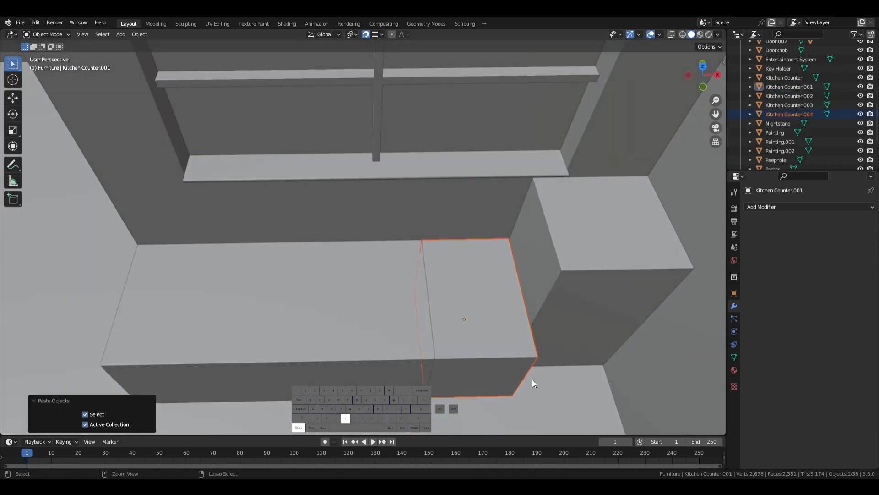
key(s)
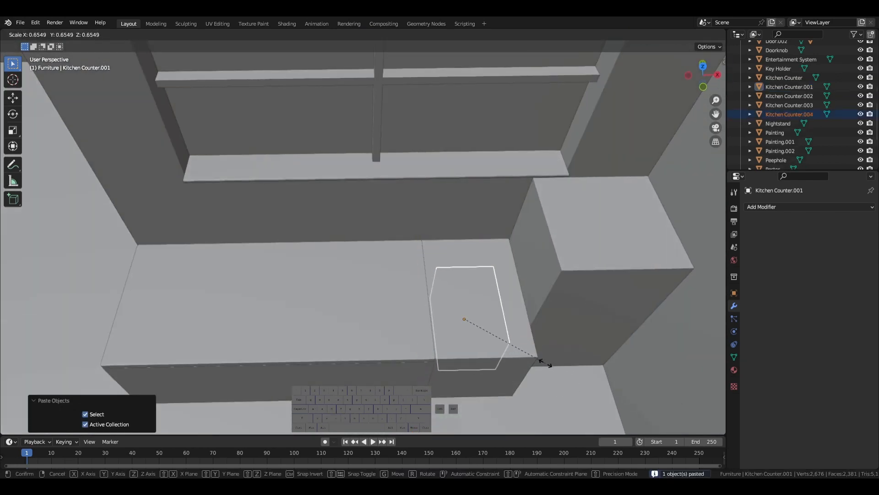
click(538, 359)
key(g)
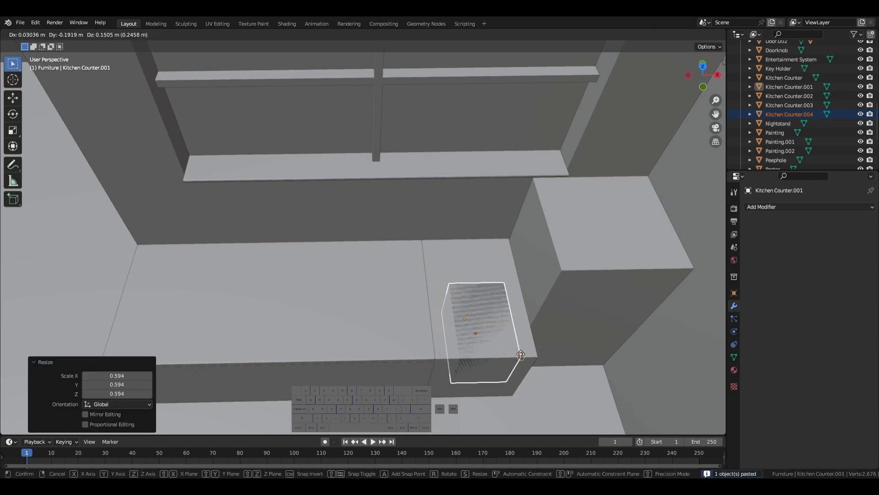
key(z)
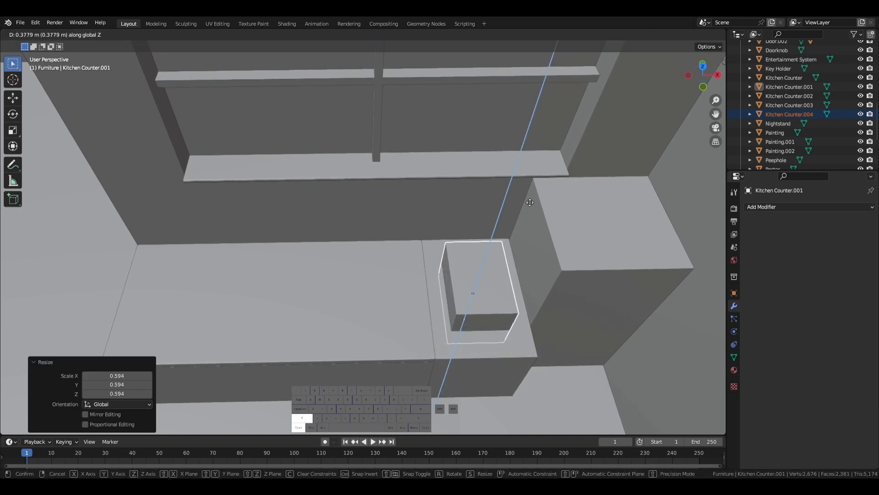
ctrl+shift+click(522, 183)
- Scale the small block uniformly to 1.046 and to 0.683 along Y
click(496, 375)
middle_drag(573, 326, 557, 323)
click(497, 334)
key(s)
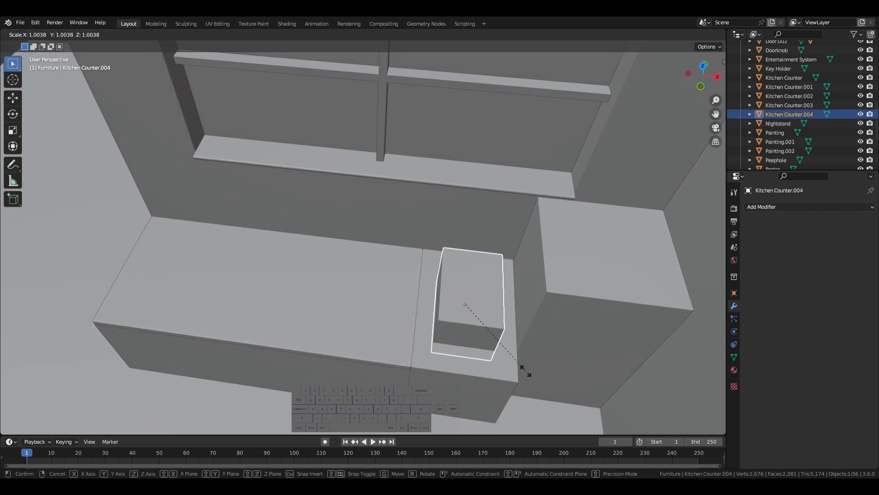
click(530, 372)
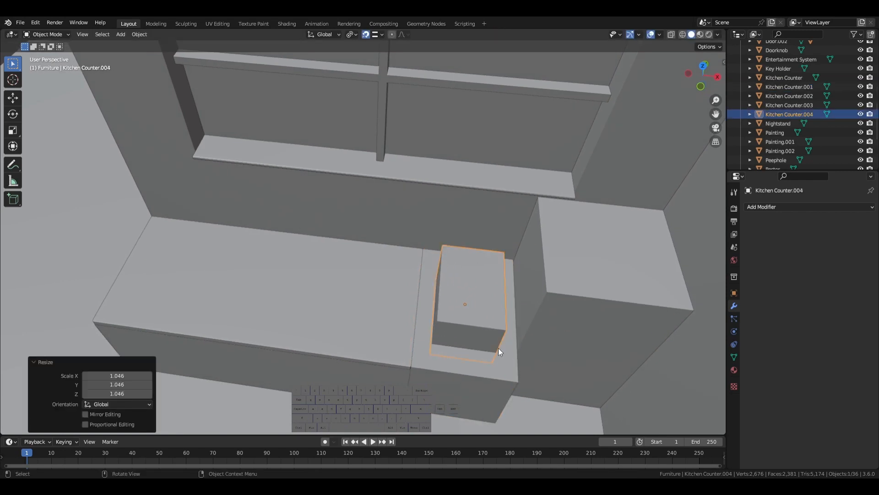
key(s)
key(x)
key(y)
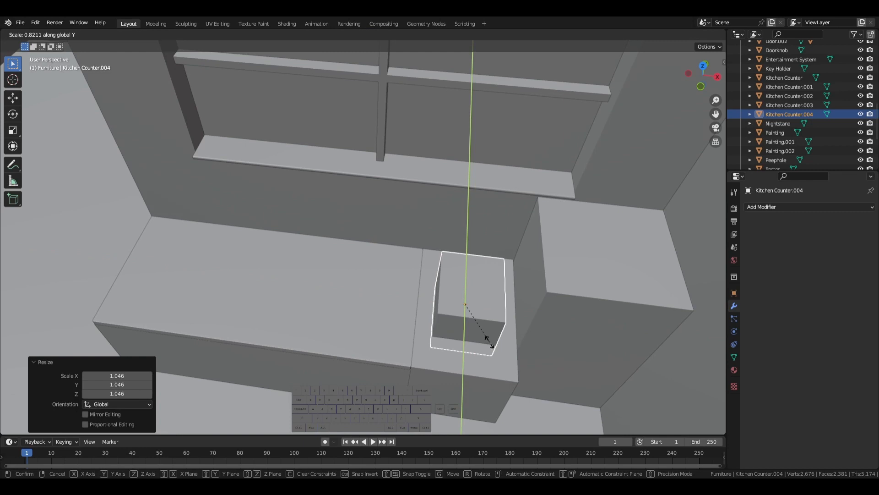
click(482, 338)
- Move the small block along negative Y towards the front of the middle counter
key(g)
key(x)
key(z)
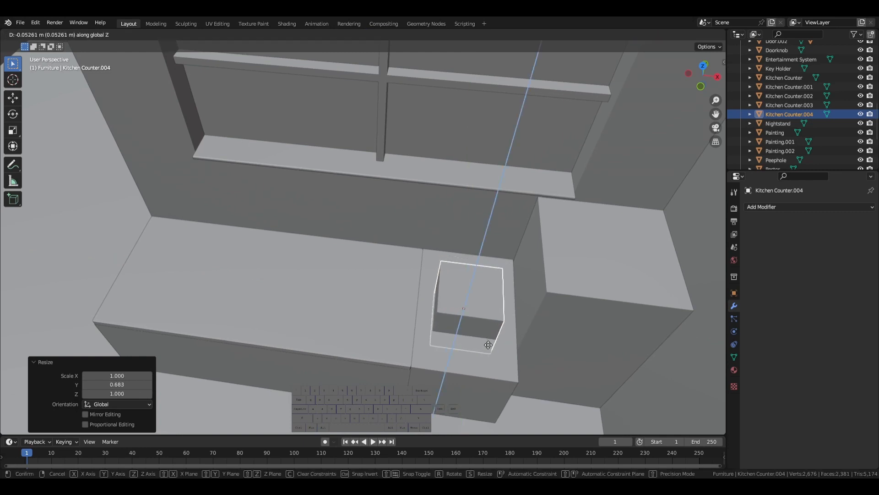
key(x)
key(y)
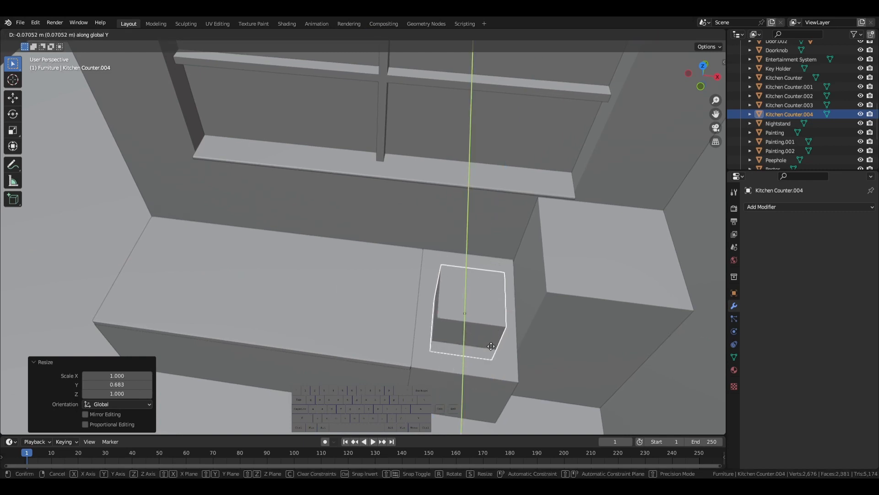
click(497, 354)
- Select the long counter, the middle block and the countertop slab together and scale them to 0.907 along Y
click(328, 370)
middle_drag(328, 370, 386, 331)
click(387, 332)
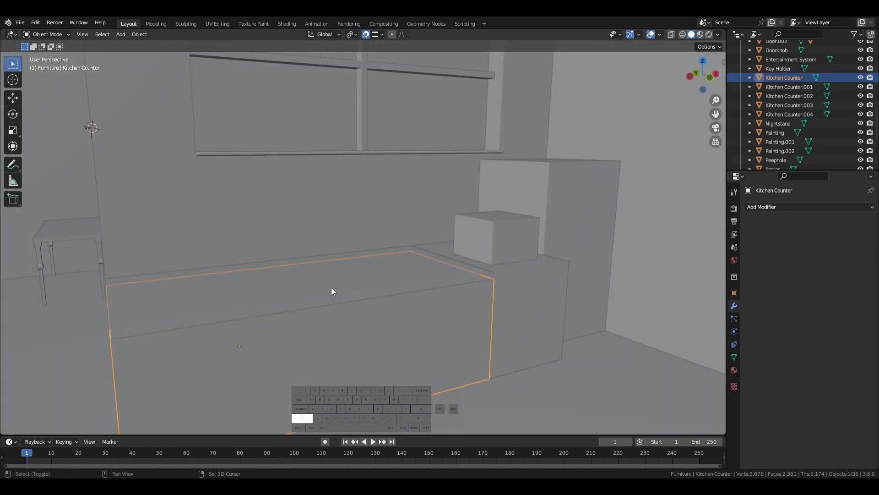
shift+click(331, 287)
shift+click(570, 302)
shift+click(542, 322)
click(542, 322)
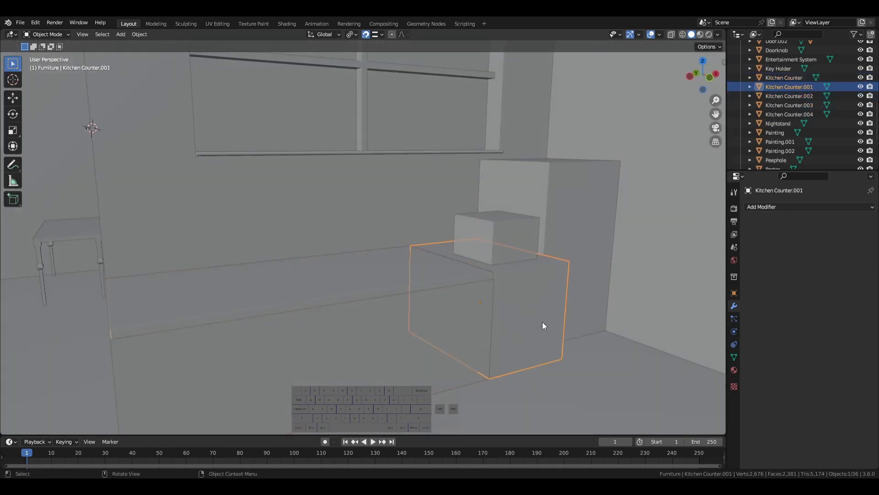
shift+click(424, 320)
shift+click(342, 283)
key(y)
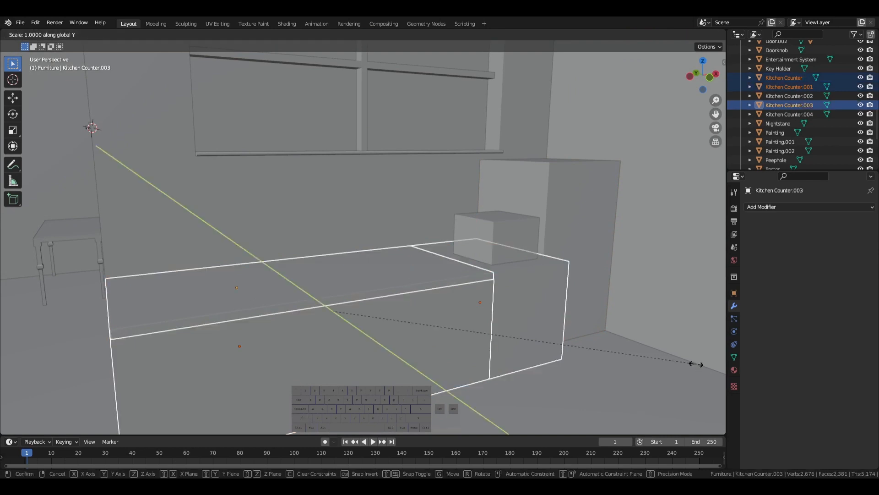
click(674, 361)
- Move the selected counter pieces about 0.044 m along Y to sit back against the wall
shift+middle_drag(269, 374, 444, 393)
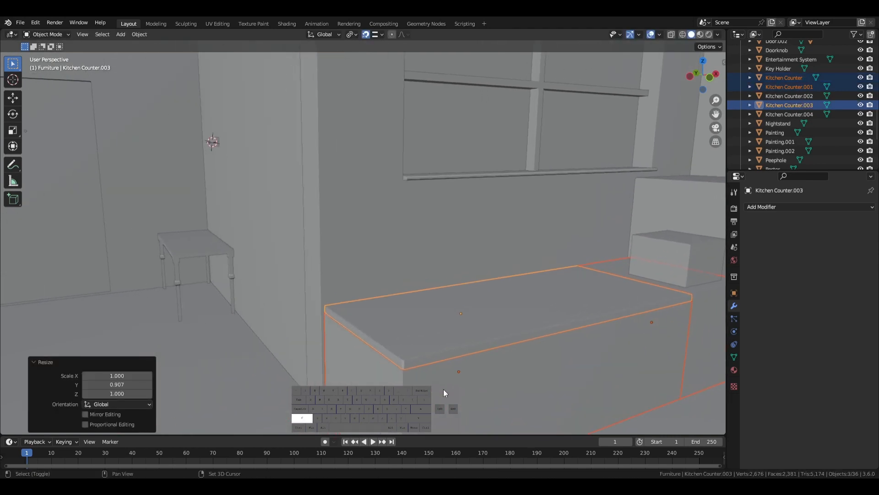
key(g)
key(z)
key(y)
click(328, 303)
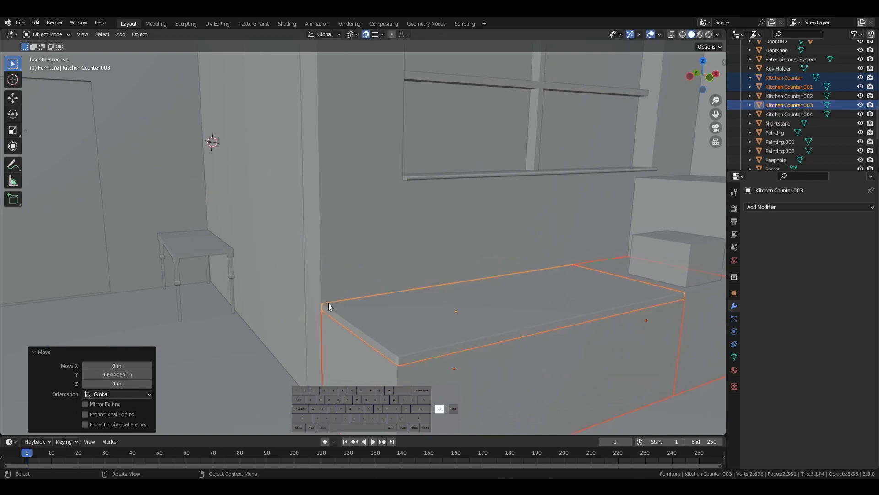
- Lower the small block along Z so that it sits deeper in the middle counter
scroll(518, 392, down, 4)
click(562, 365)
middle_drag(562, 365, 451, 350)
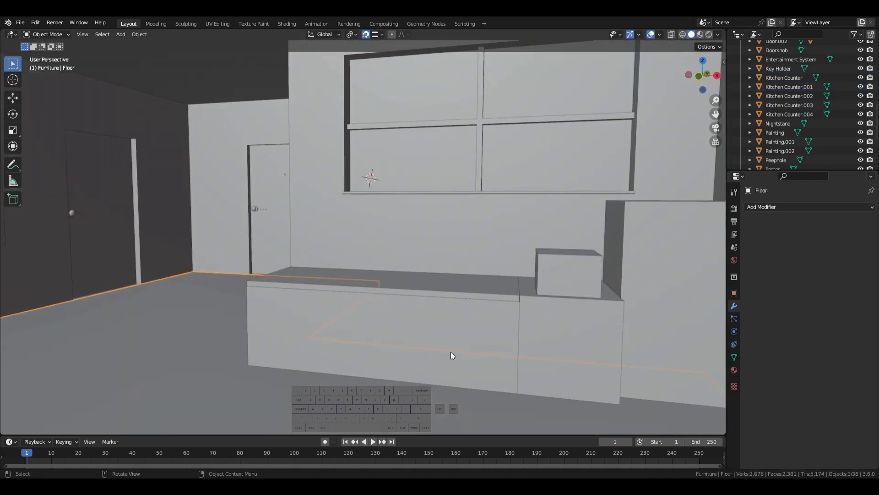
shift+middle_drag(522, 359, 571, 416)
middle_drag(508, 341, 411, 309)
scroll(496, 345, up, 2)
click(411, 309)
click(395, 272)
middle_drag(494, 316, 493, 347)
key(g)
key(z)
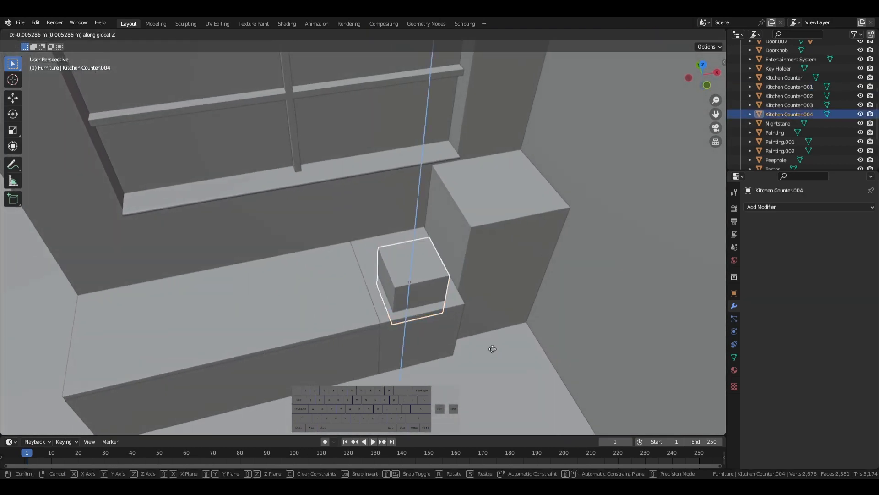
click(476, 424)
- Cut a sink recess into the middle counter with a Boolean Difference modifier using the small block, and hide that block
click(440, 334)
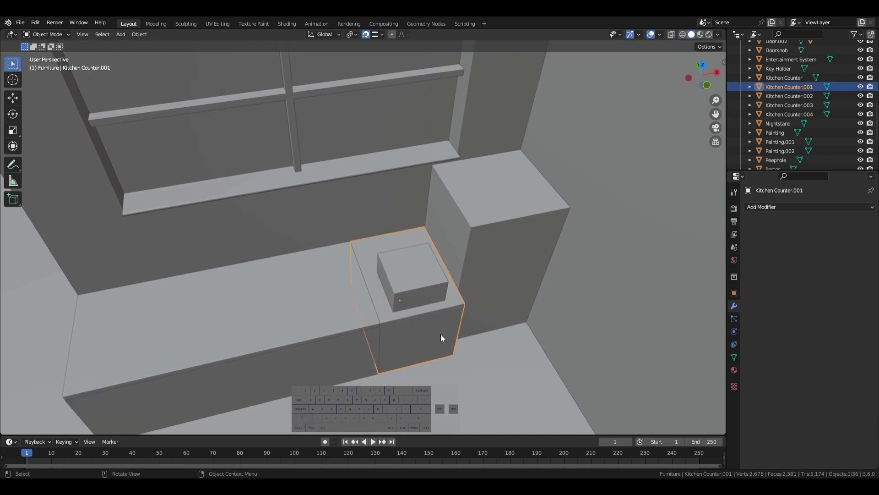
click(766, 211)
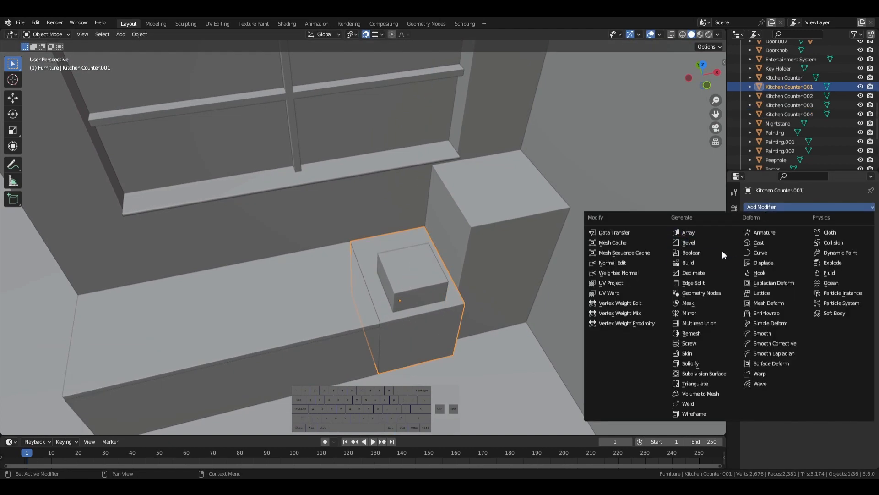
click(696, 252)
click(854, 259)
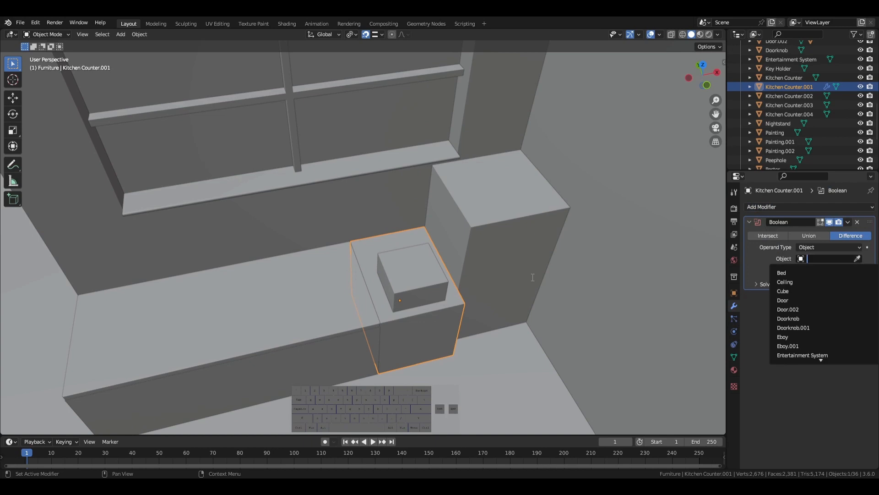
click(858, 259)
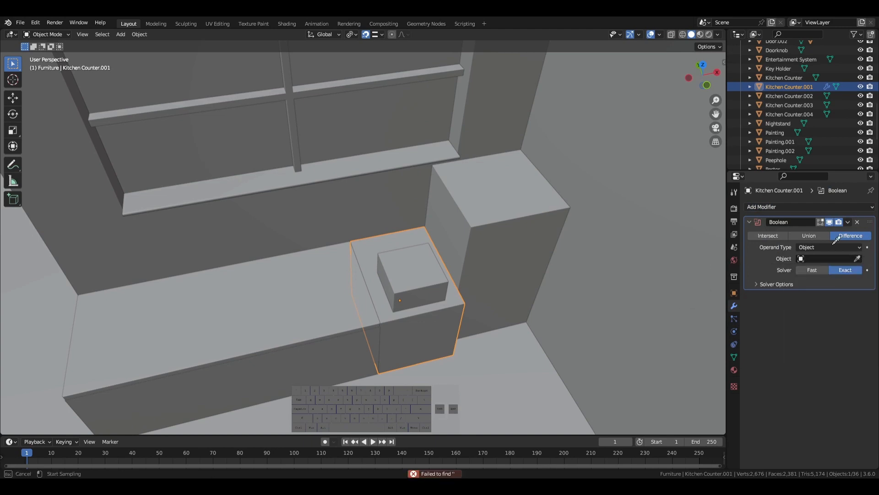
click(413, 267)
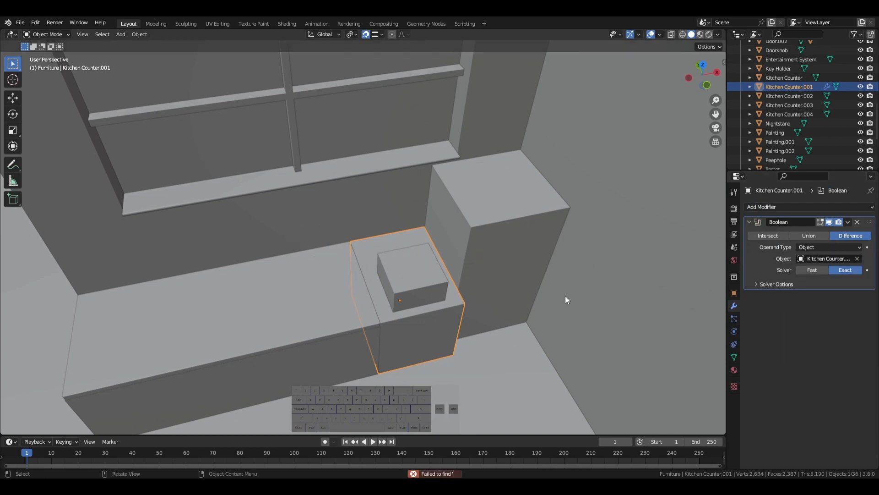
click(404, 293)
key(h)
click(410, 334)
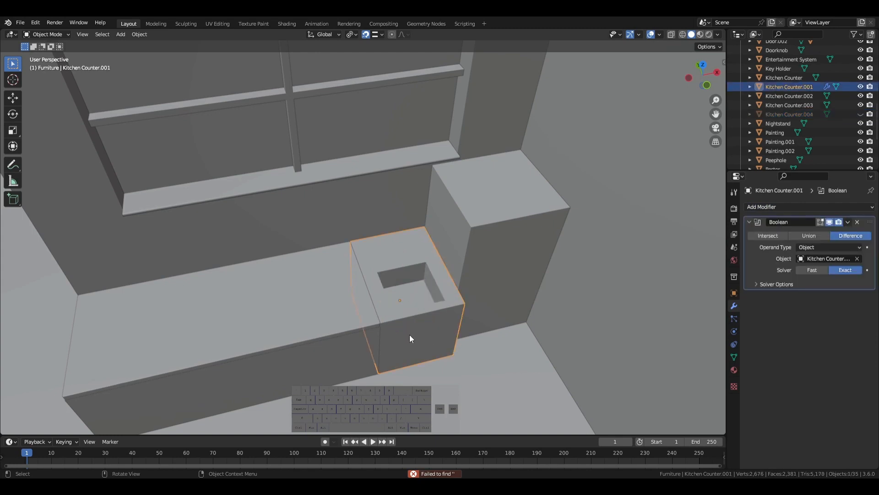
- Rename the middle block with the recess as Sink and the long counter slab beside it as Counter
scroll(403, 336, up, 3)
key(F2)
text(Sink)
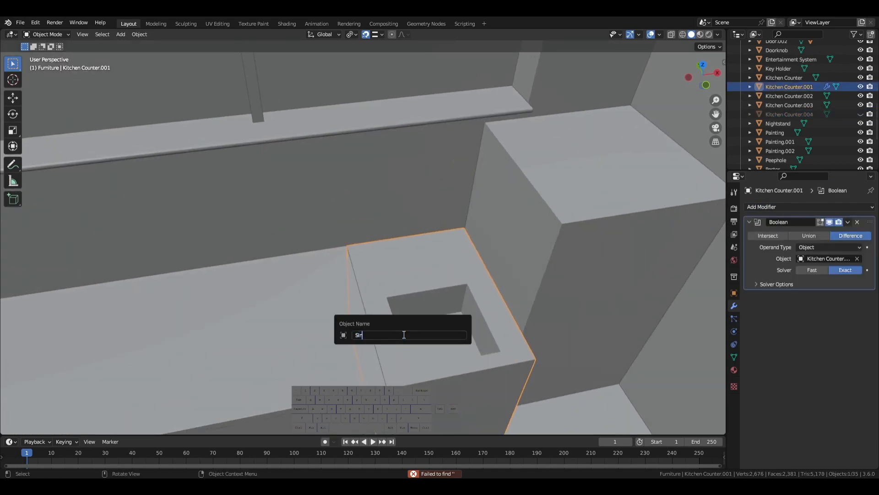
key(Return)
click(237, 349)
key(F2)
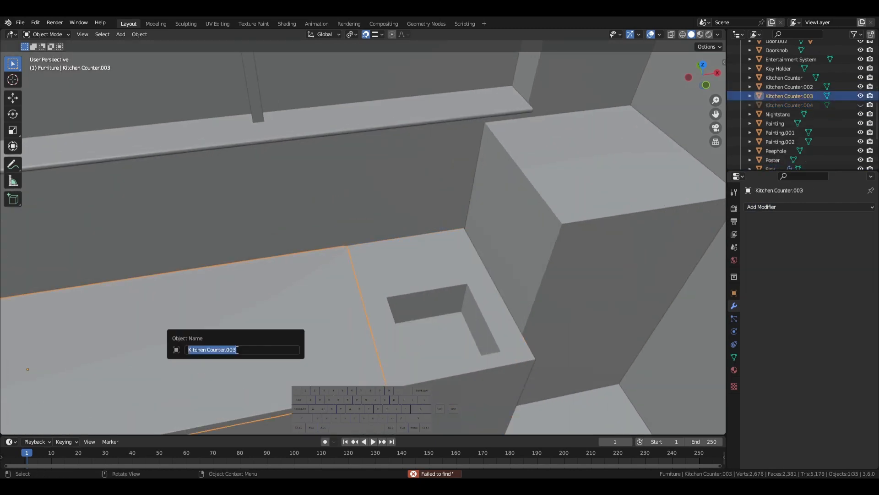
text(Counter)
key(Return)
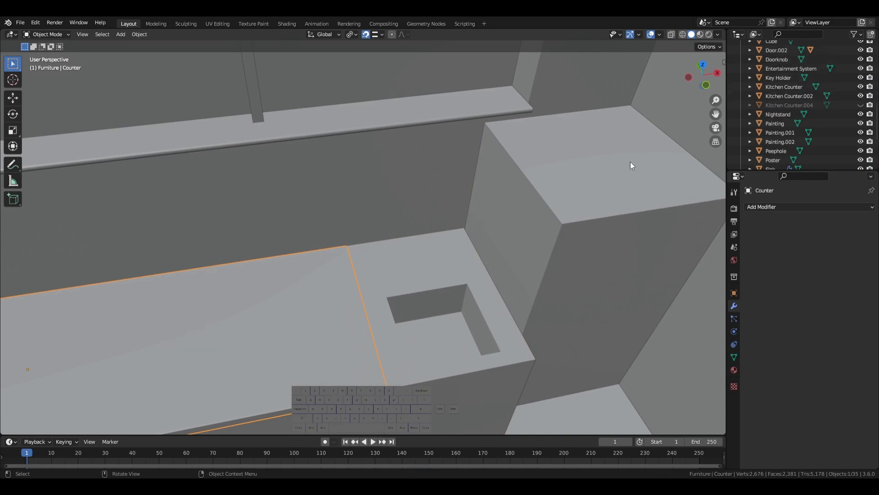
- Select the tall block in the corner and save the project file
scroll(625, 289, down, 5)
middle_drag(408, 320, 379, 299)
click(442, 268)
key(ctrl+s)
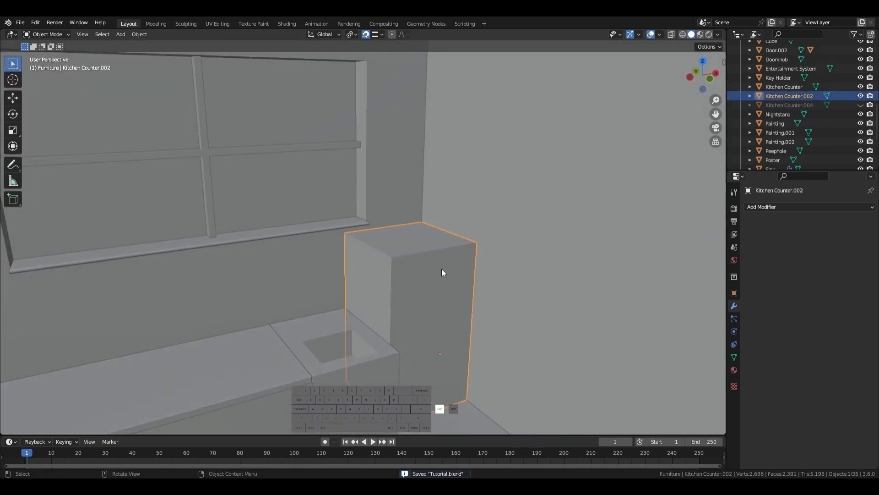
- Select the tall block's two front faces, the front strip of its top and the two front strips on its sink side
mouse_move(435, 317)
middle_down()
mouse_move(461, 328)
mouse_move(367, 303)
mouse_move(448, 348)
mouse_move(434, 325)
middle_up()
key(Tab)
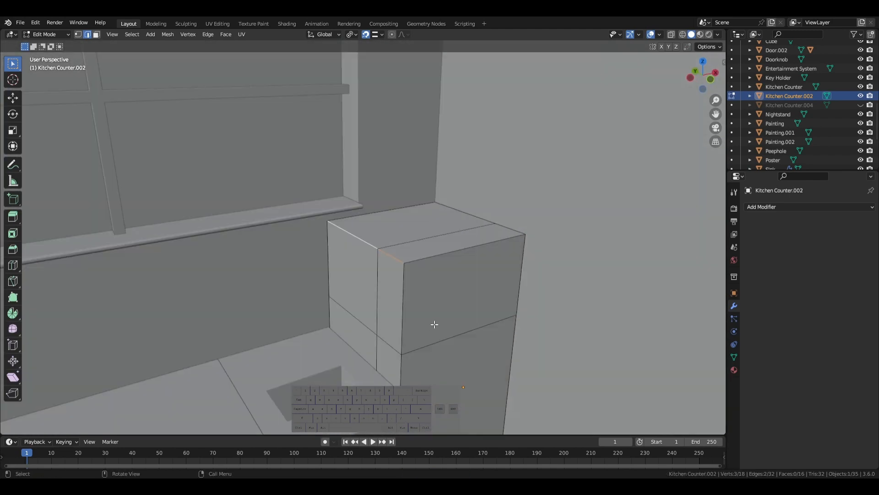
key(Tab)
key(Tab)
click(473, 308)
middle_drag(442, 284, 430, 282)
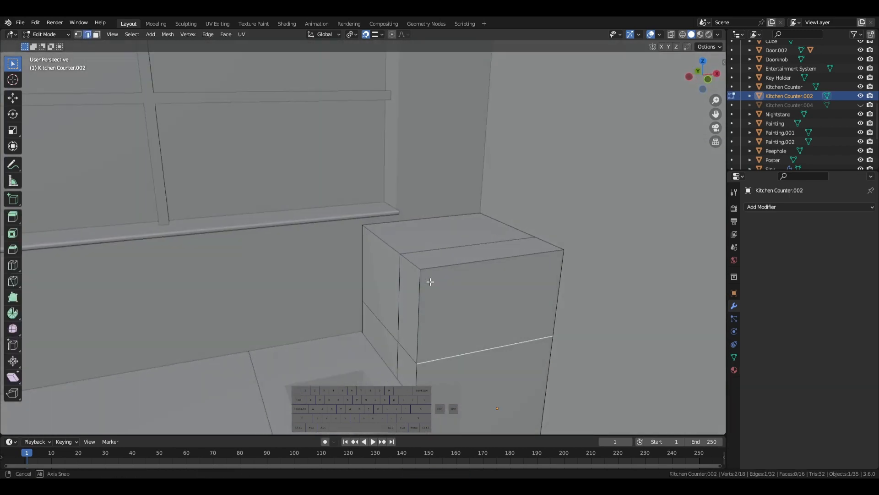
key(3)
click(412, 298)
shift+click(467, 310)
shift+middle_drag(467, 310, 467, 274)
shift+click(456, 275)
shift+click(372, 222)
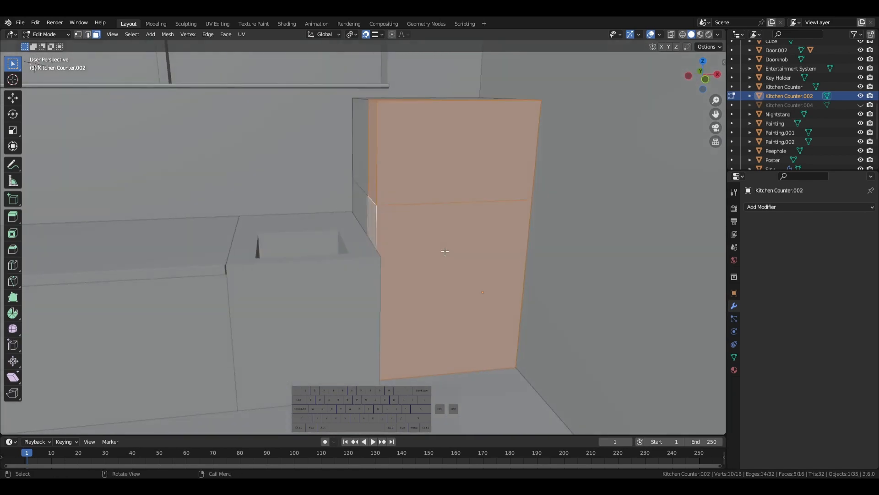
- Move the tall block -1.2486 m along Y, clear of the counters, and shift it slightly along X
key(Tab)
scroll(444, 251, down, 3)
key(g)
key(x)
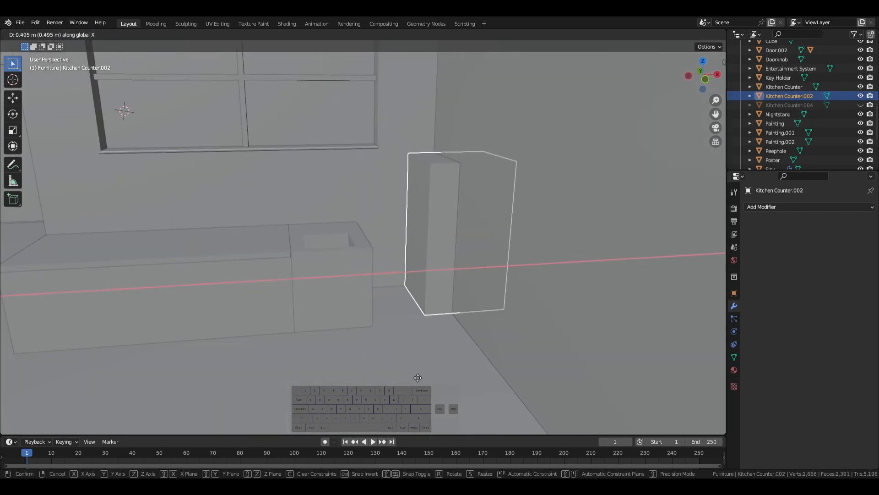
key(y)
click(412, 380)
key(g)
key(x)
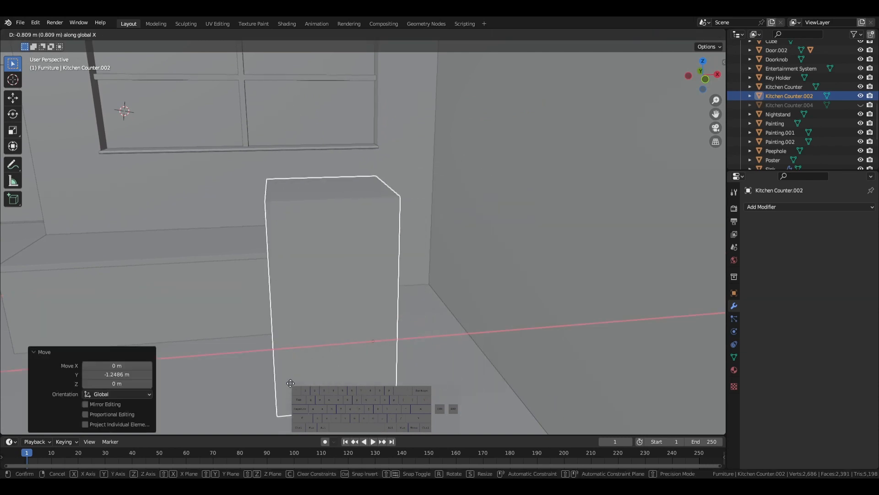
click(403, 354)
- Add the upper and lower front strips on the tall block's opposite side to the face selection
key(Tab)
scroll(285, 308, up, 3)
middle_drag(284, 308, 364, 306)
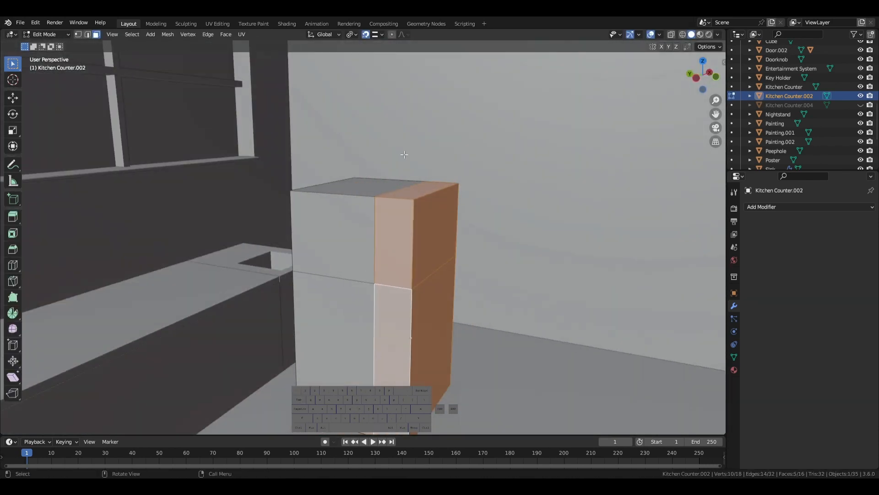
middle_drag(387, 264, 371, 288)
scroll(306, 285, up, 3)
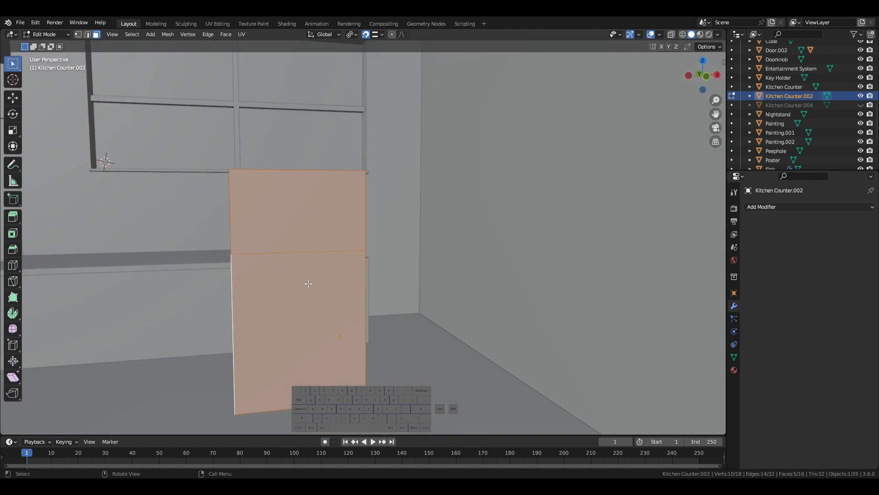
scroll(300, 289, up, 5)
scroll(300, 289, down, 6)
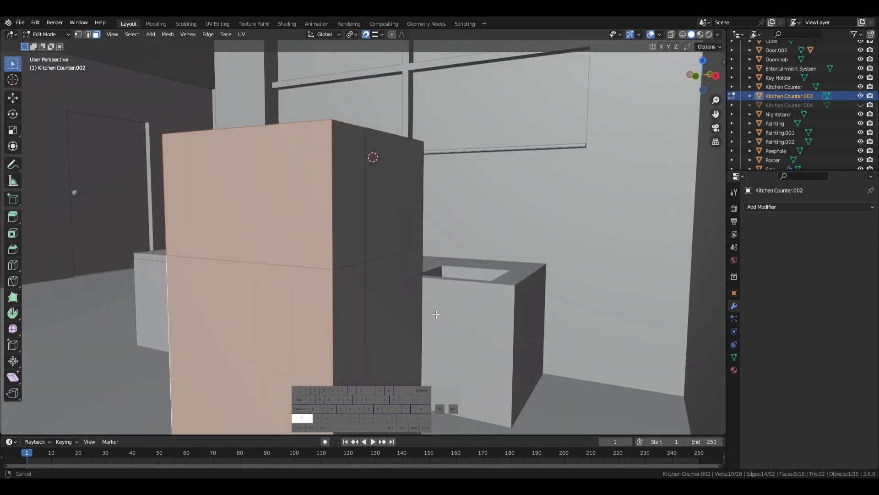
shift+click(348, 317)
shift+click(338, 220)
middle_drag(338, 219, 413, 310)
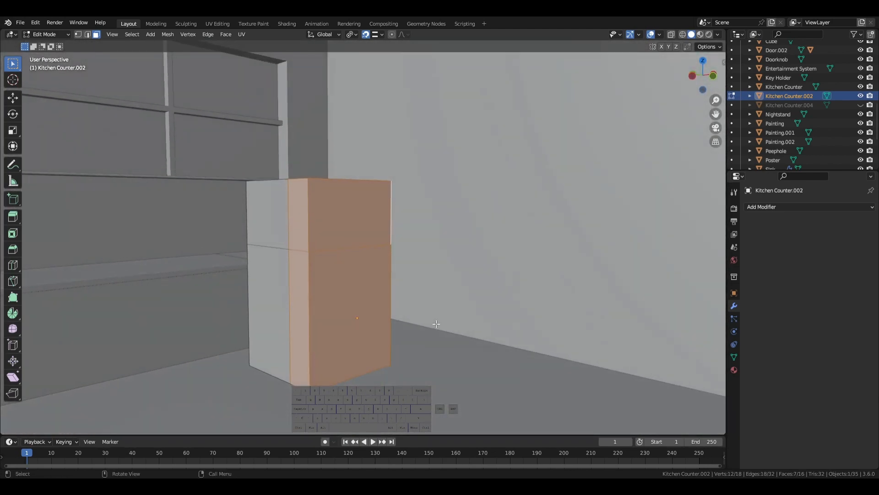
- Hide the floor to expose the underside of the tall block
key(Tab)
click(417, 382)
key(Delete)
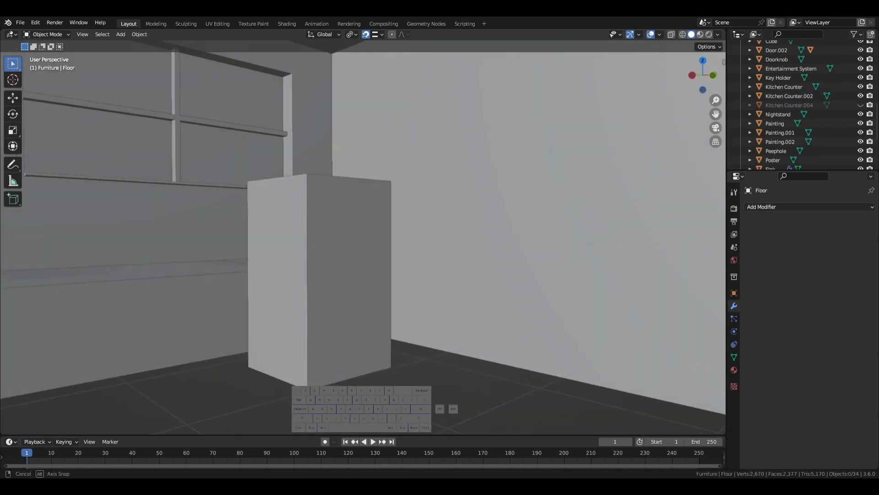
- Add the front strip of the tall block's underside to the selection and separate the selected faces into their own object
middle_drag(414, 383, 409, 342)
click(336, 339)
key(Tab)
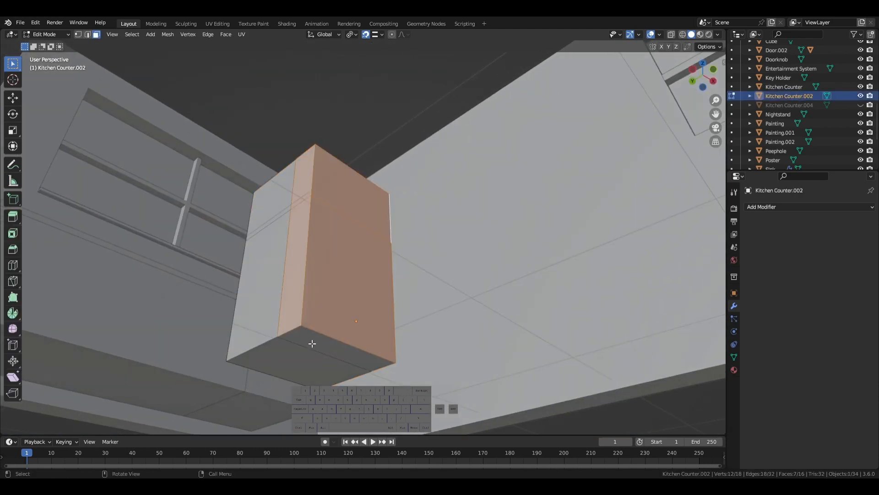
shift+click(312, 343)
middle_drag(312, 343, 350, 370)
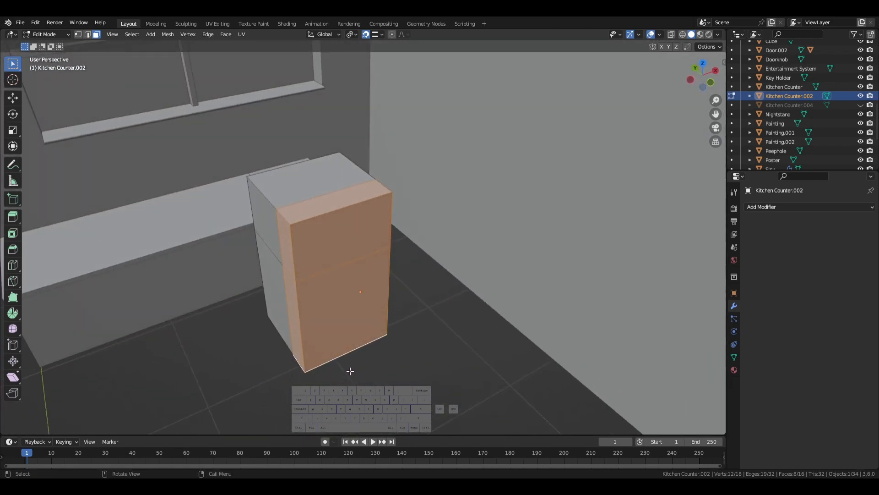
key(p)
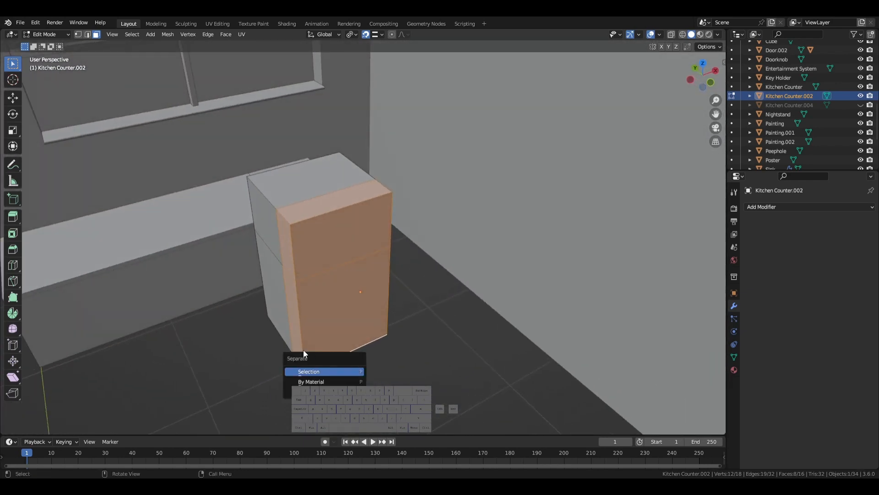
click(346, 373)
middle_drag(345, 373, 450, 344)
key(Tab)
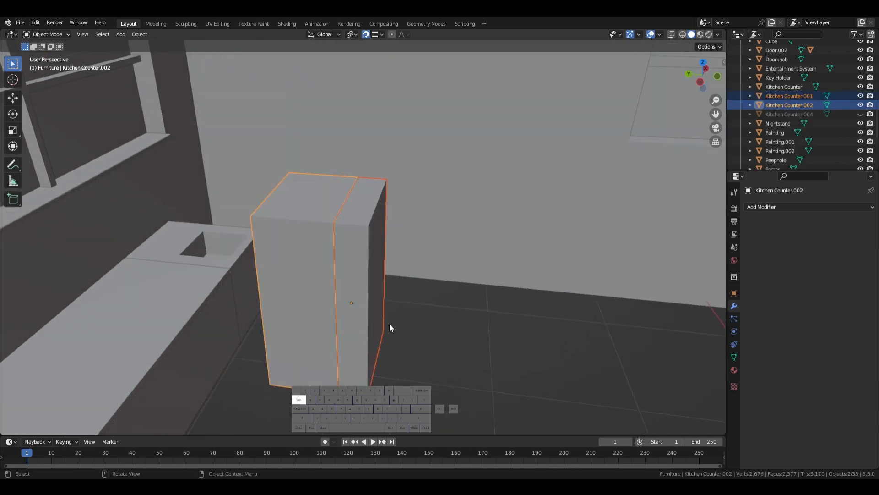
- Try scaling the separated front slab to 0.728 along Y
click(365, 352)
key(s)
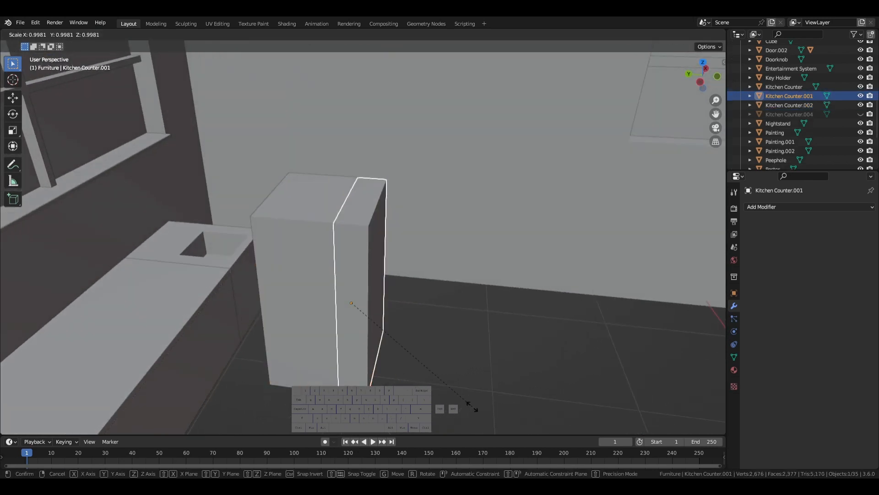
key(x)
key(y)
click(435, 392)
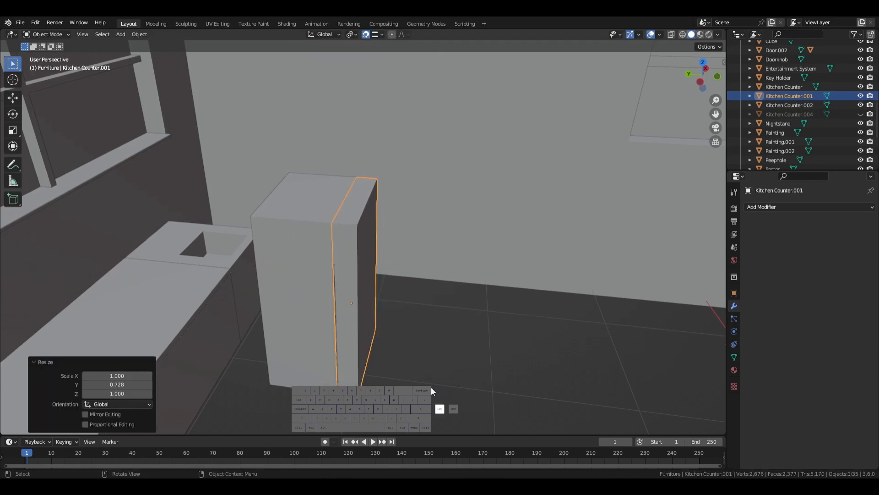
- Check the slab's linked geometry in Edit Mode, and undo the selection and the Y scaling
key(Tab)
middle_drag(420, 383, 428, 383)
key(l)
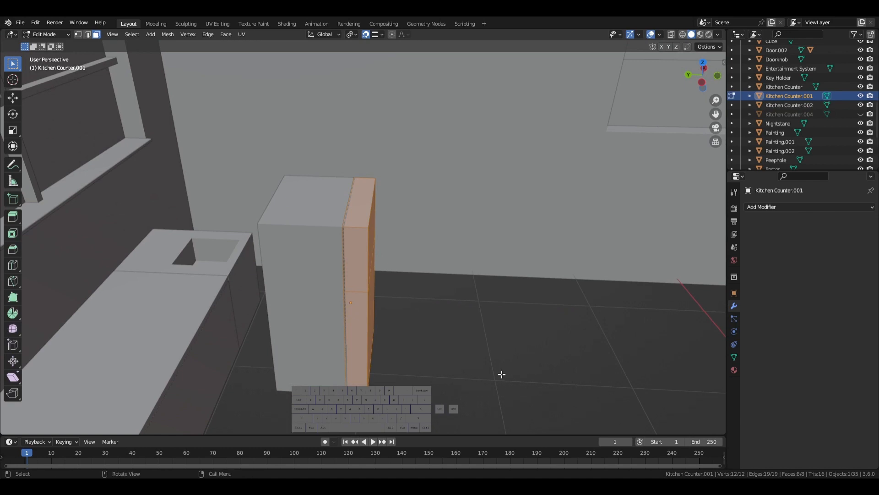
key(Tab)
middle_drag(473, 365, 480, 368)
key(ctrl+z)
key(ctrl+z)
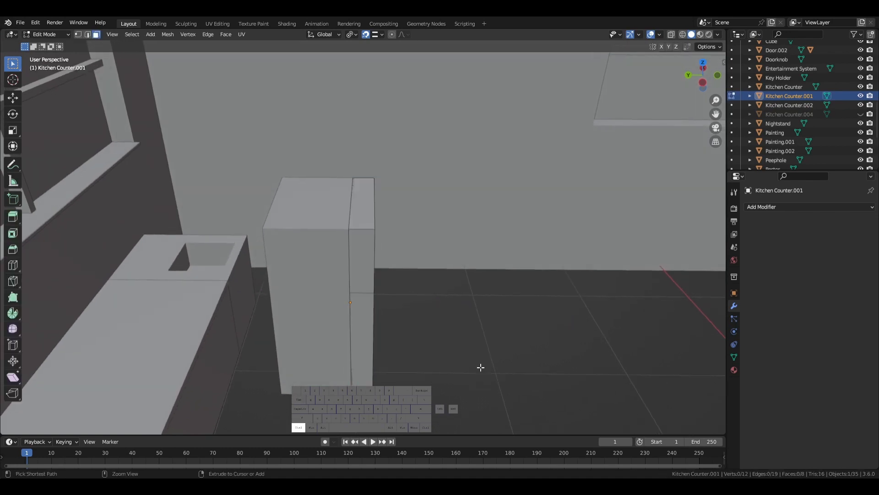
key(ctrl+z)
- Move the front slab -0.3149 m along Y, away from the tall block, and scale it to 0.603 along Y
key(g)
key(y)
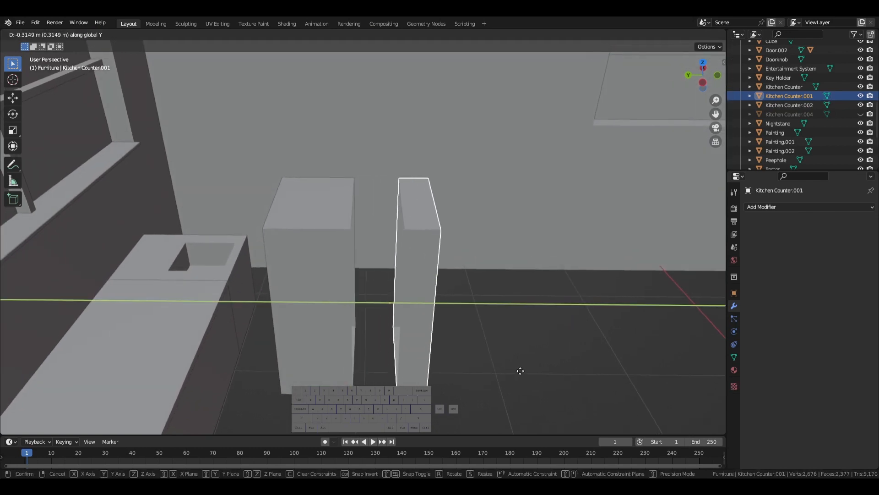
click(520, 377)
key(s)
key(y)
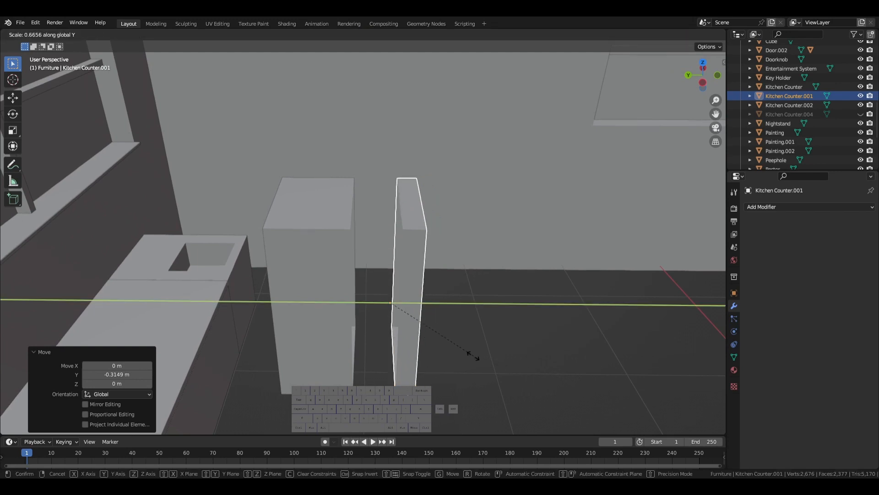
click(465, 355)
- Set the front slab's origin to its geometry and apply its scale
right_click(369, 312)
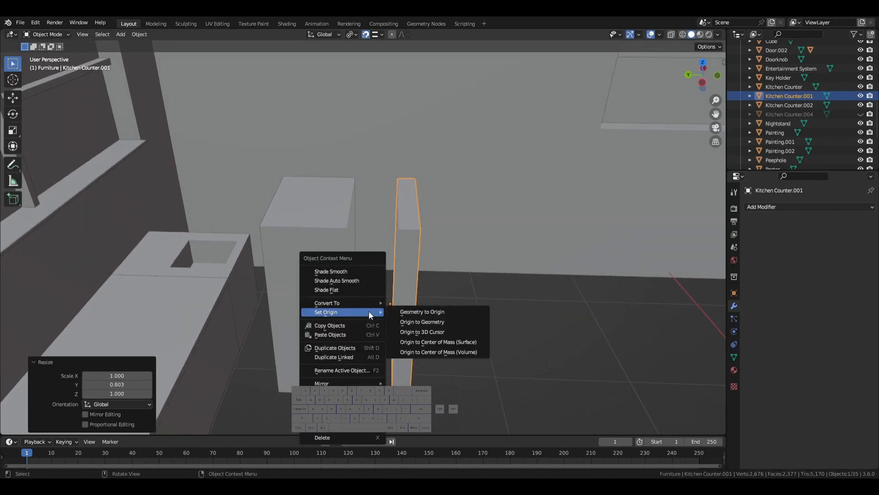
click(422, 322)
key(ctrl+a)
click(418, 324)
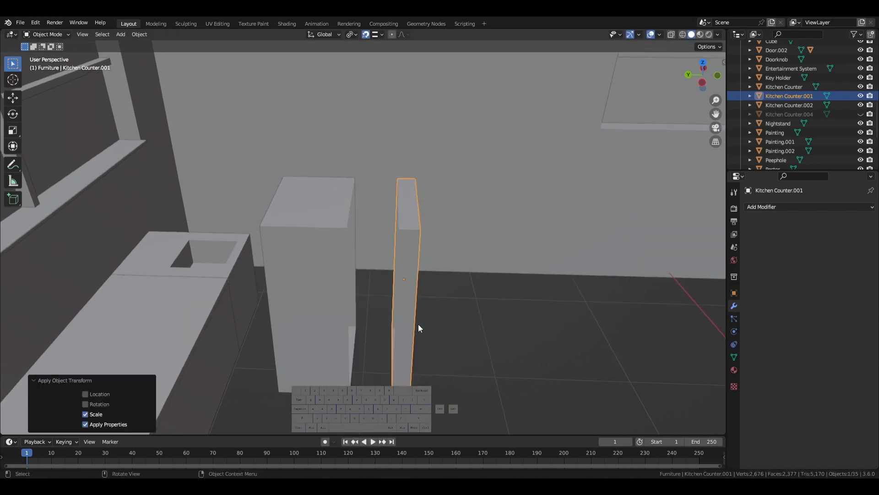
- Try beveling all edges of the front slab by 0.0166 m with 5 segments
key(Tab)
key(a)
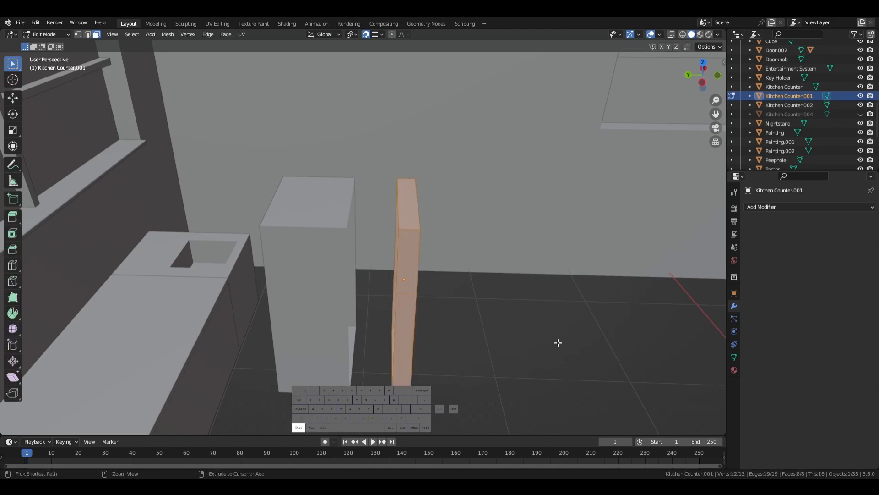
key(ctrl+b)
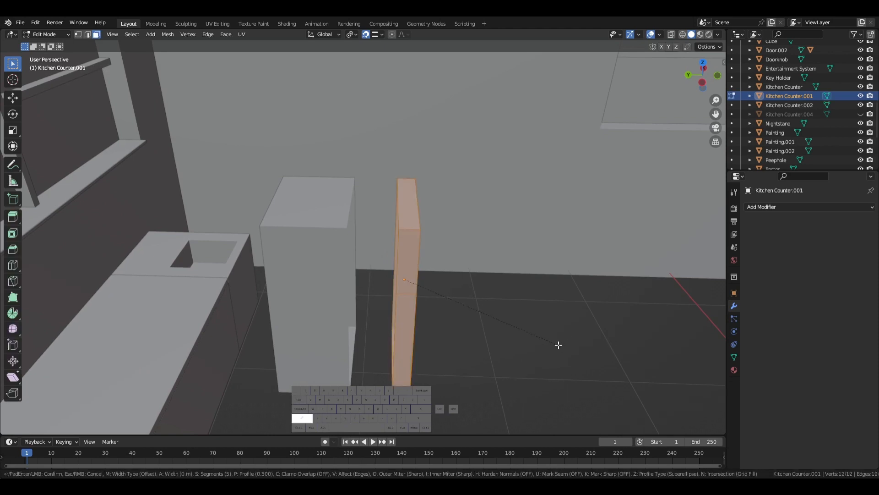
click(580, 355)
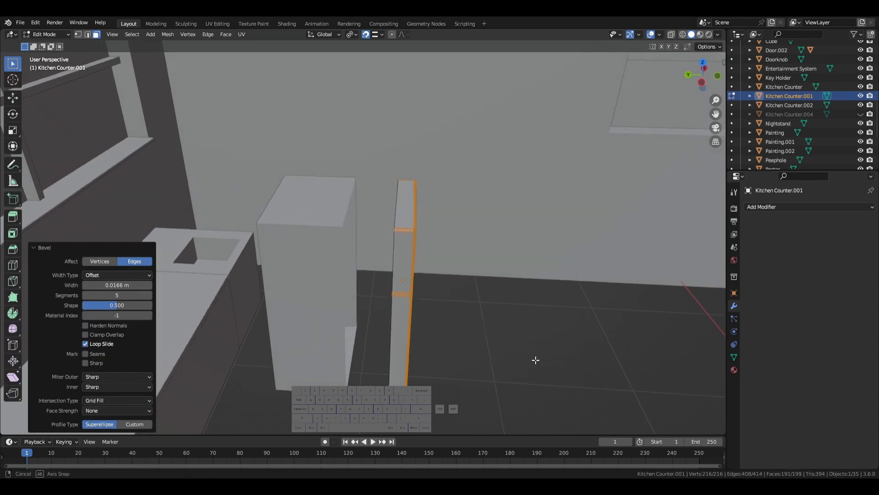
- Undo the bevel on the front slab
middle_drag(534, 359, 367, 280)
click(365, 312)
key(ctrl+z)
key(ctrl+z)
key(ctrl+z)
key(ctrl+z)
- Add one loop cut to the upper part of the front slab, slid down to the horizontal seam with factor 0.984
click(495, 375)
click(344, 253)
click(370, 264)
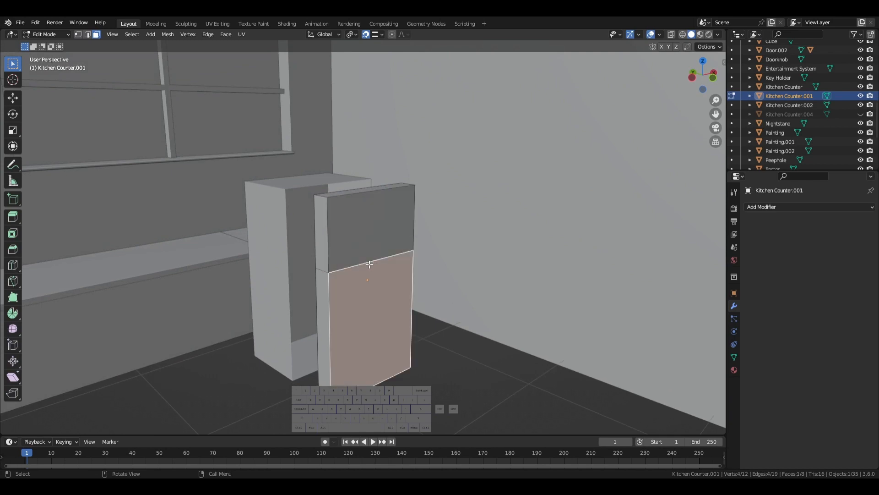
scroll(351, 261, up, 5)
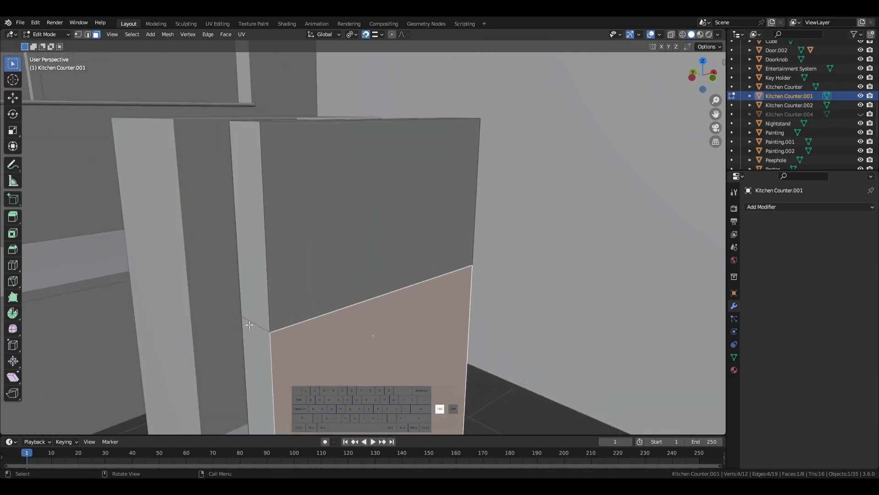
click(250, 325)
key(2)
click(257, 326)
key(ctrl+r)
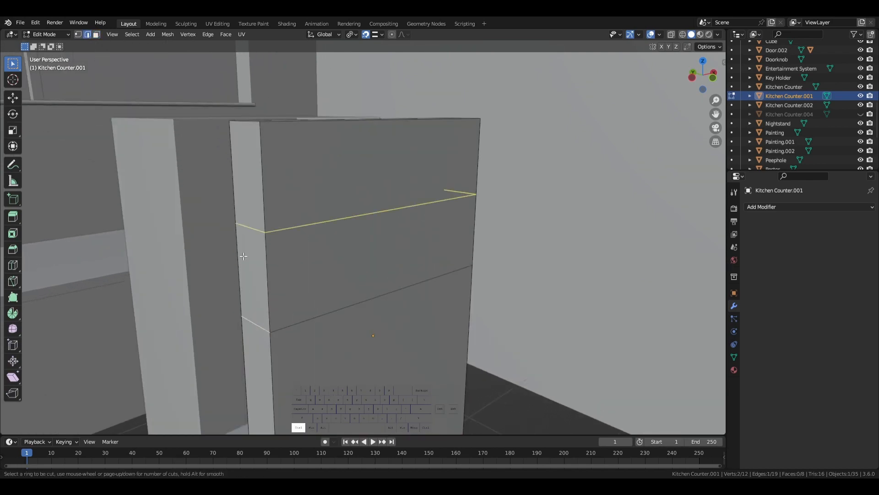
click(249, 249)
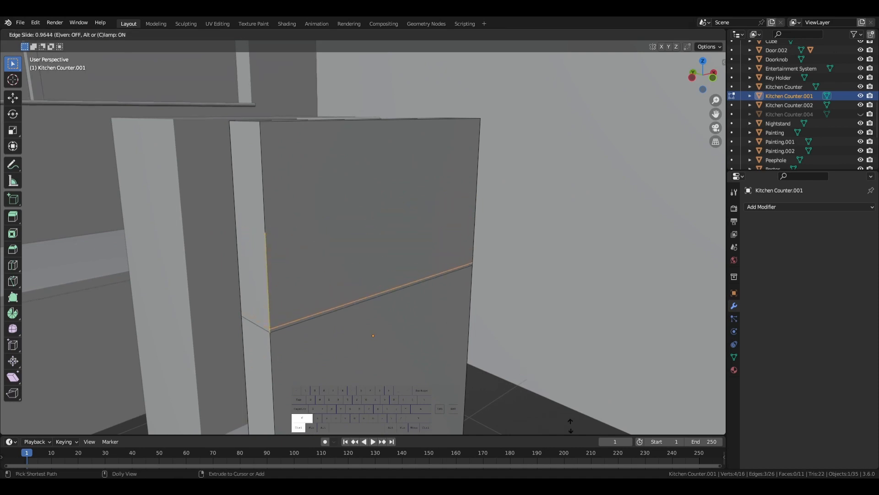
ctrl+shift+click(582, 47)
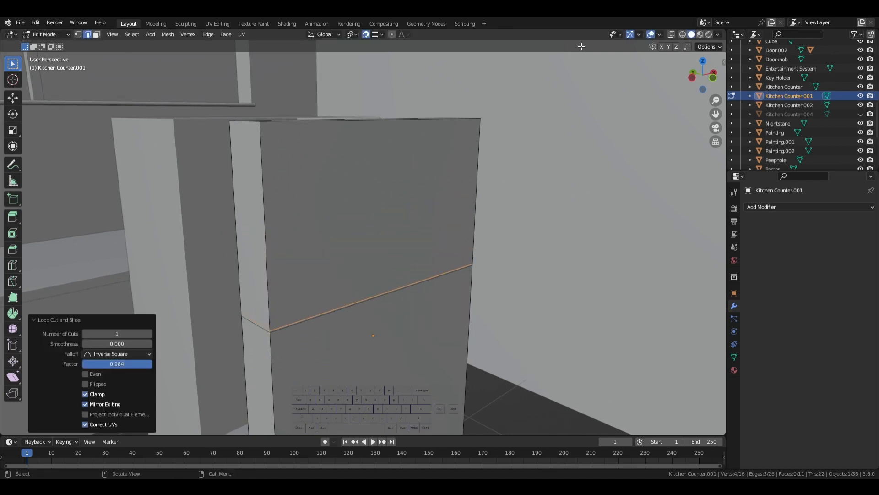
scroll(296, 289, up, 3)
shift+middle_drag(310, 315, 444, 282)
key(Tab)
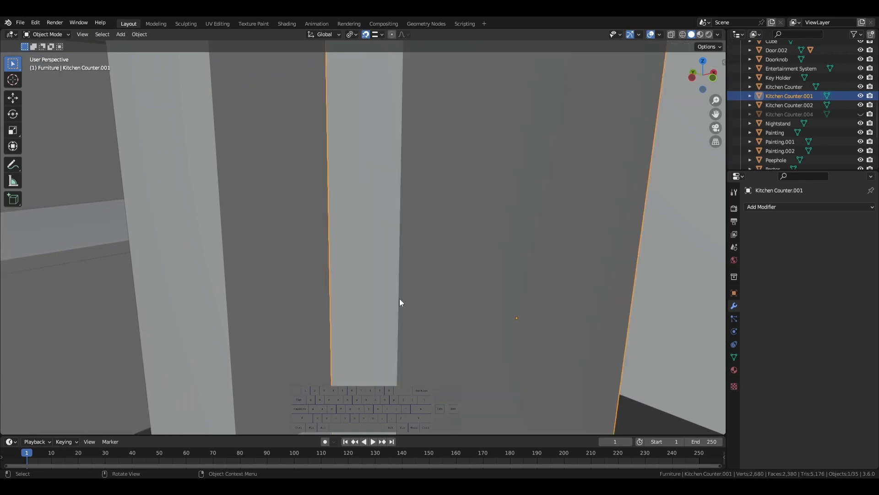
- Extrude the thin seam faces on the front slab's front and sides inward along their normals by about 0.0033 m
key(Tab)
key(3)
click(396, 300)
click(398, 300)
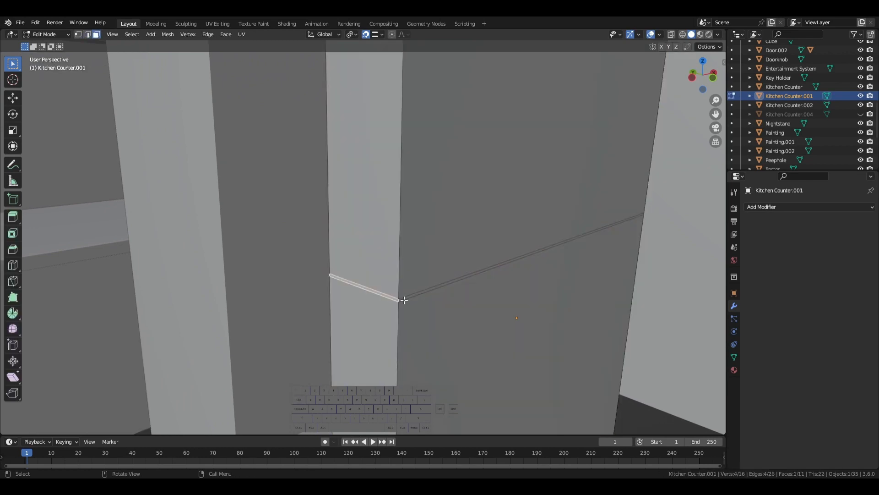
shift+click(404, 299)
middle_drag(627, 288, 499, 291)
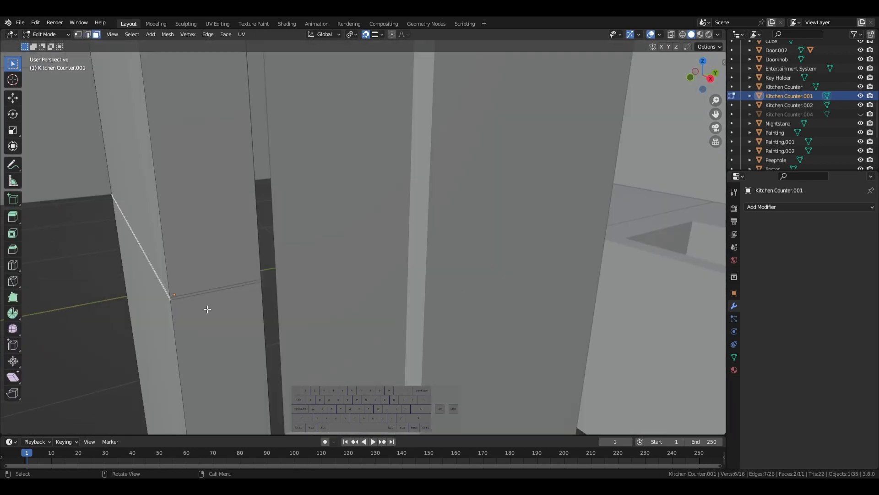
shift+click(180, 297)
middle_drag(200, 304, 312, 316)
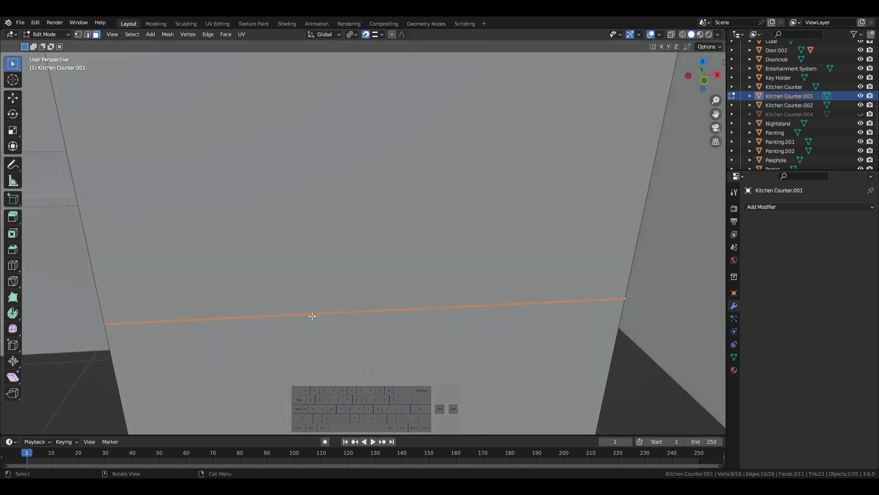
key(alt+e)
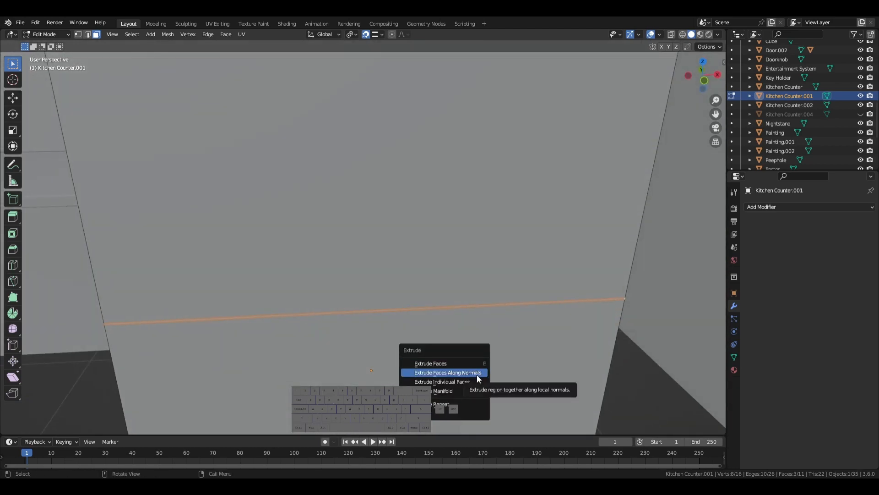
click(477, 374)
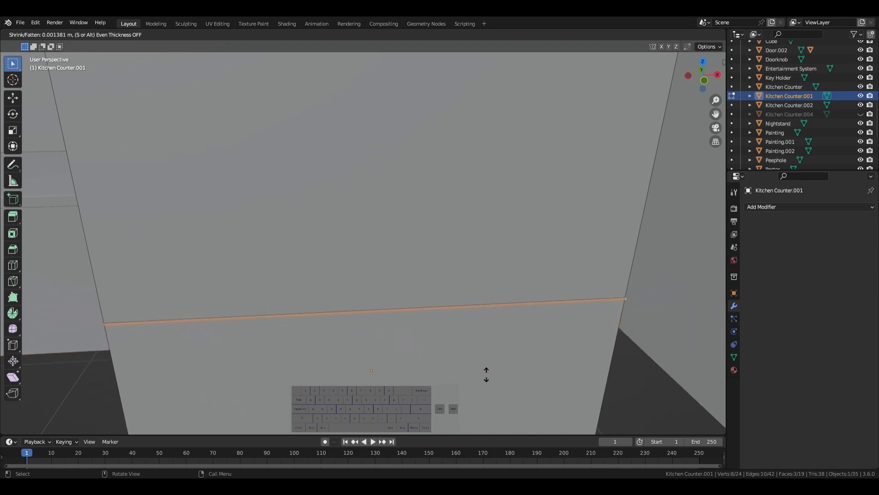
key(shift)
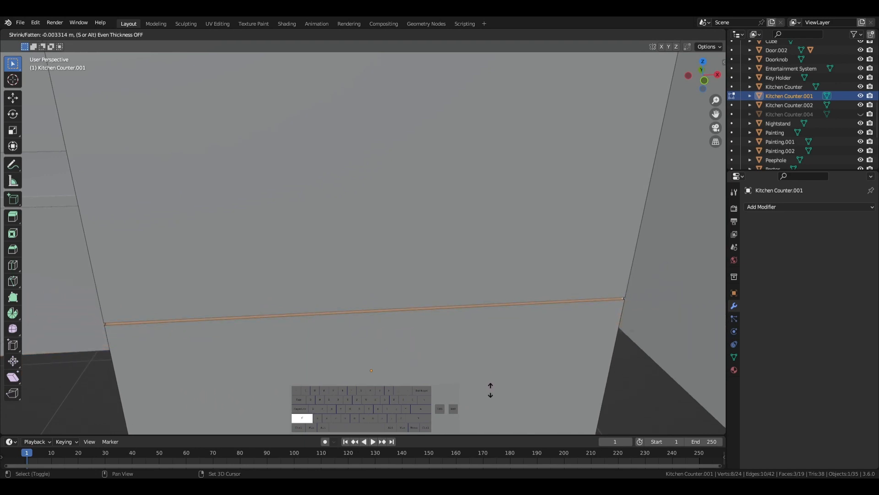
click(491, 394)
middle_drag(73, 308, 245, 318)
key(Tab)
scroll(447, 348, down, 5)
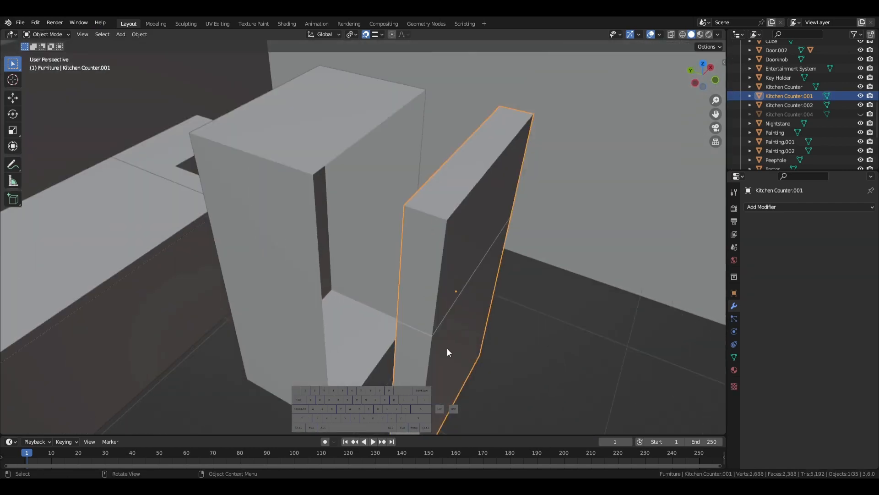
- Try beveling all edges of the grooved front slab with 5 segments
middle_drag(447, 348, 454, 319)
key(Tab)
key(a)
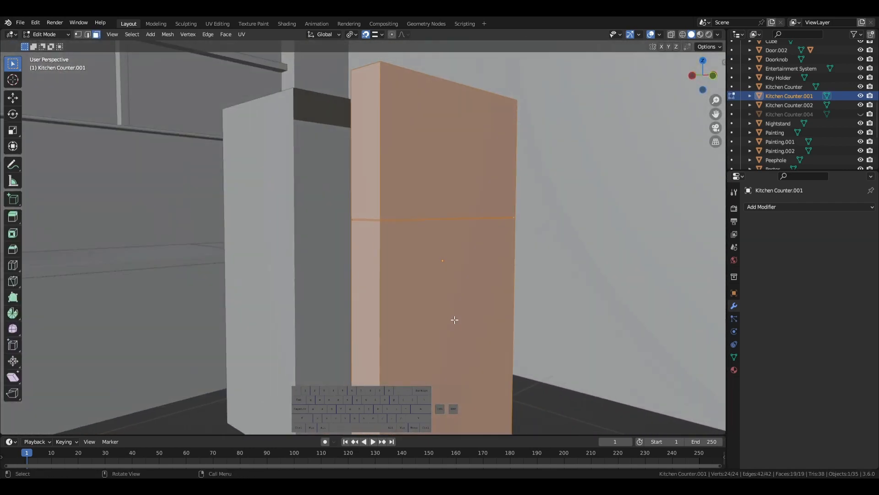
key(ctrl+b)
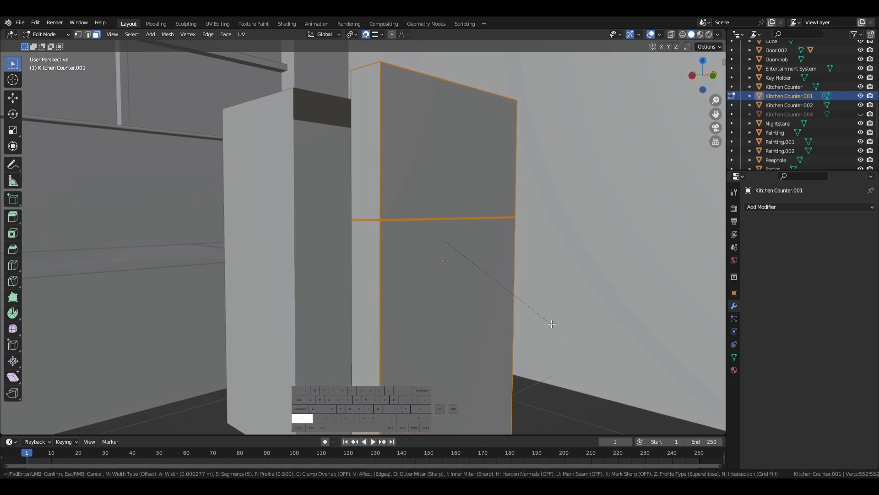
click(561, 328)
key(Tab)
click(559, 328)
middle_drag(522, 317, 482, 317)
scroll(480, 318, up, 4)
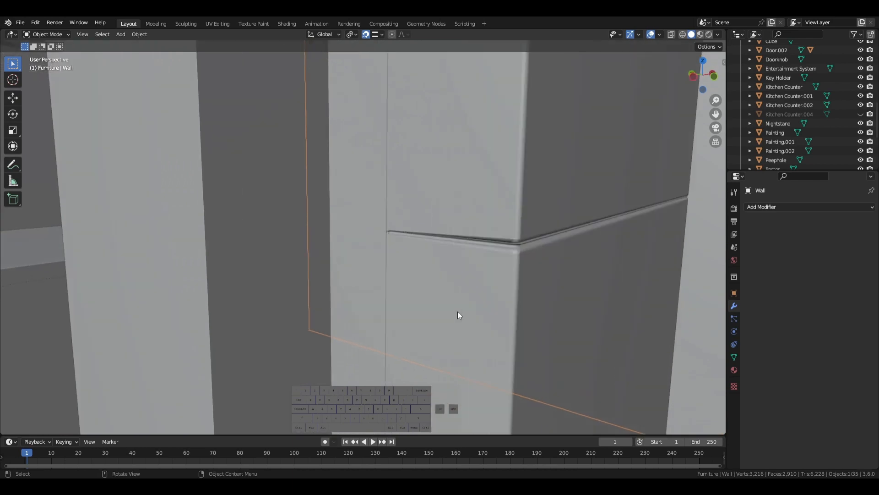
- Undo the bevel on all edges of the grooved front slab
ctrl+click(458, 315)
key(Tab)
click(550, 331)
middle_drag(555, 334, 461, 255)
- Bevel the front slab's seam edges and its front and side top edges by 0.00535 m with 5 segments
key(2)
click(420, 250)
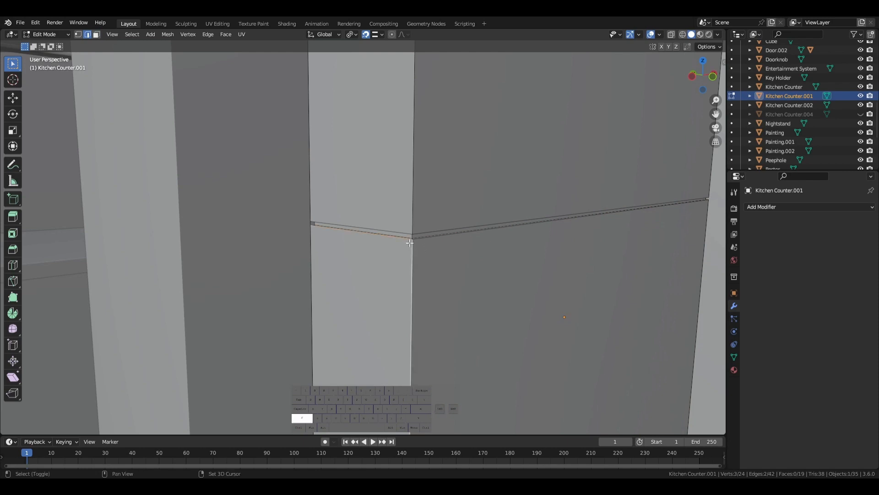
shift+click(410, 243)
ctrl+click(413, 239)
middle_drag(455, 247, 361, 242)
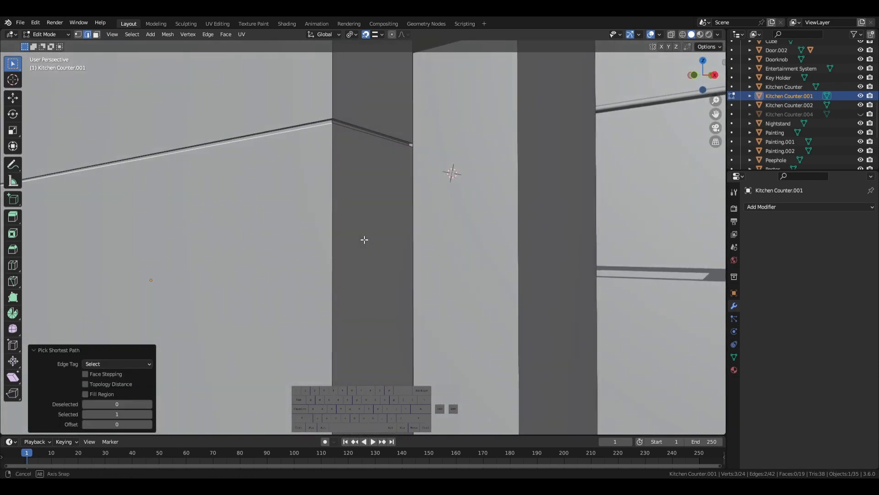
shift+click(397, 139)
middle_drag(396, 140, 432, 164)
shift+click(411, 281)
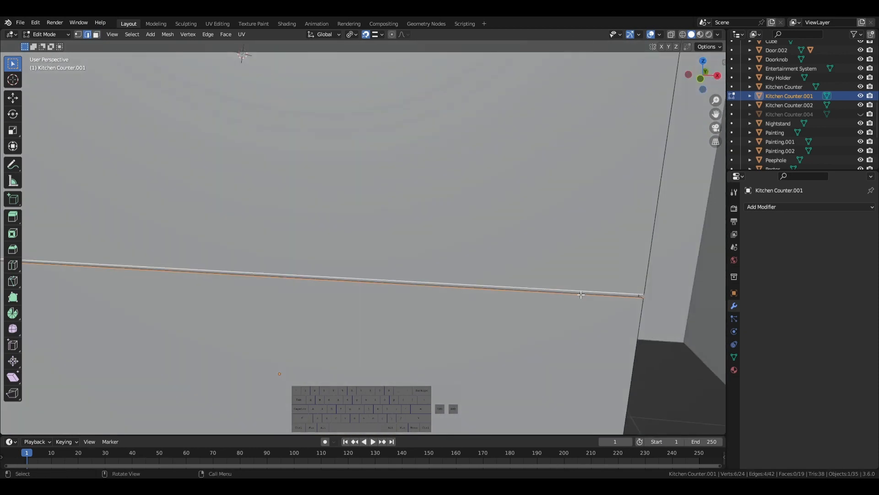
middle_drag(411, 281, 522, 290)
middle_drag(193, 265, 412, 257)
middle_drag(218, 216, 431, 250)
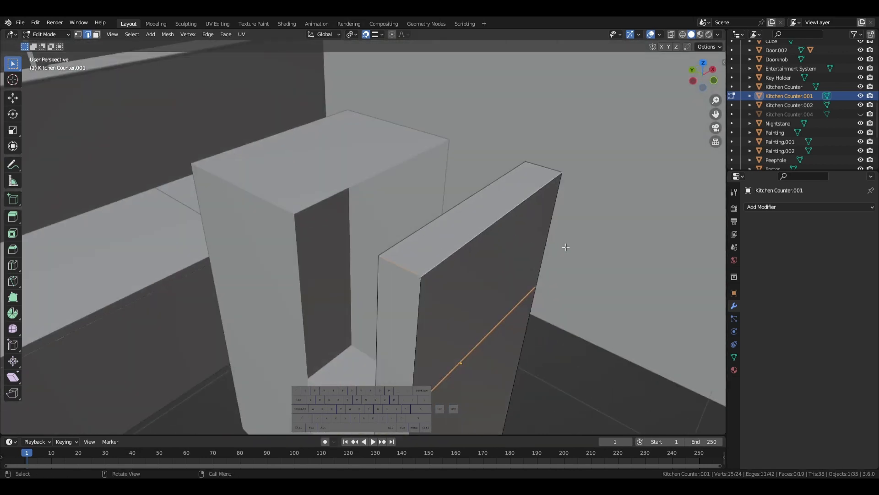
middle_drag(566, 247, 492, 246)
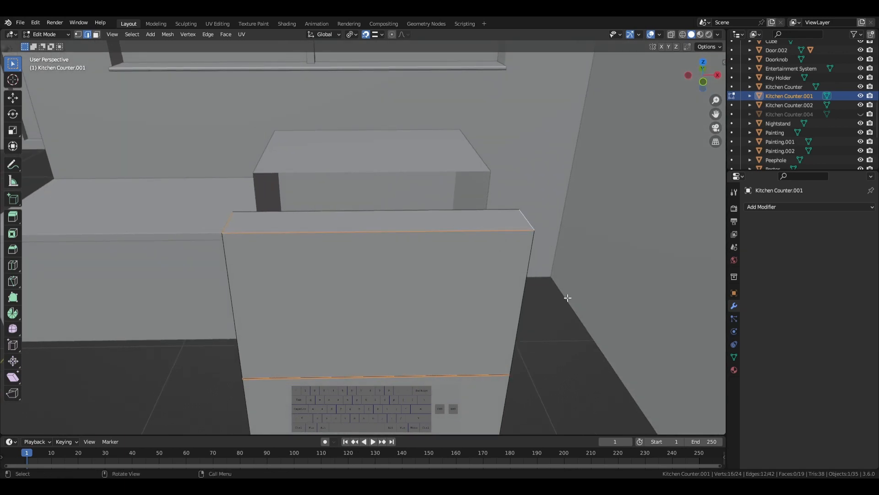
key(ctrl+b)
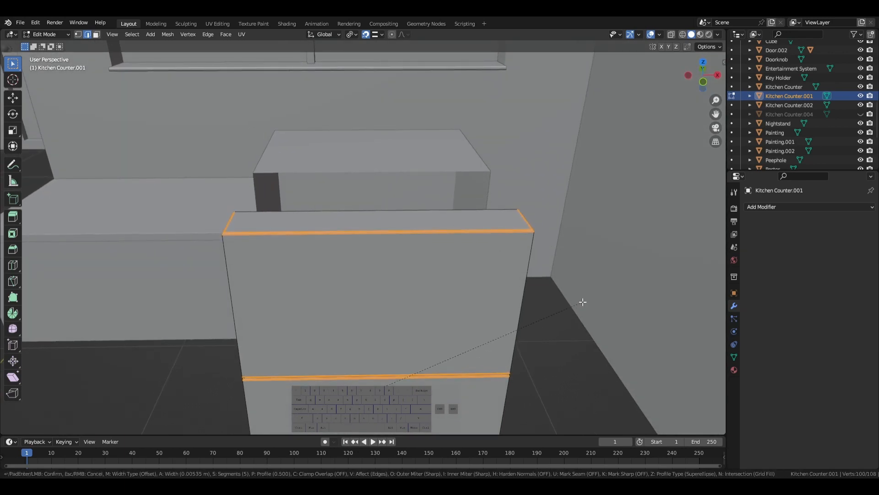
click(385, 323)
middle_drag(385, 323, 526, 330)
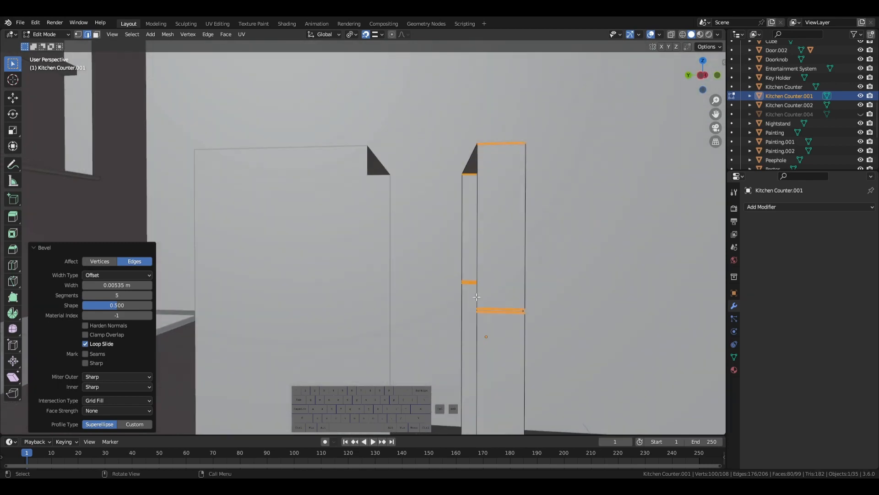
- Move the front slab 0.30014 m along the global Y axis, flush against the open fridge body
key(Tab)
middle_drag(584, 351, 548, 364)
key(g)
key(y)
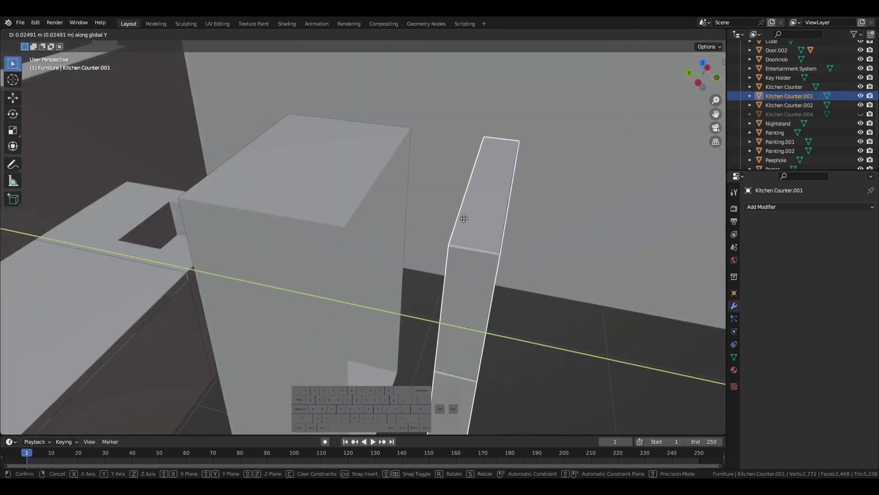
click(407, 201)
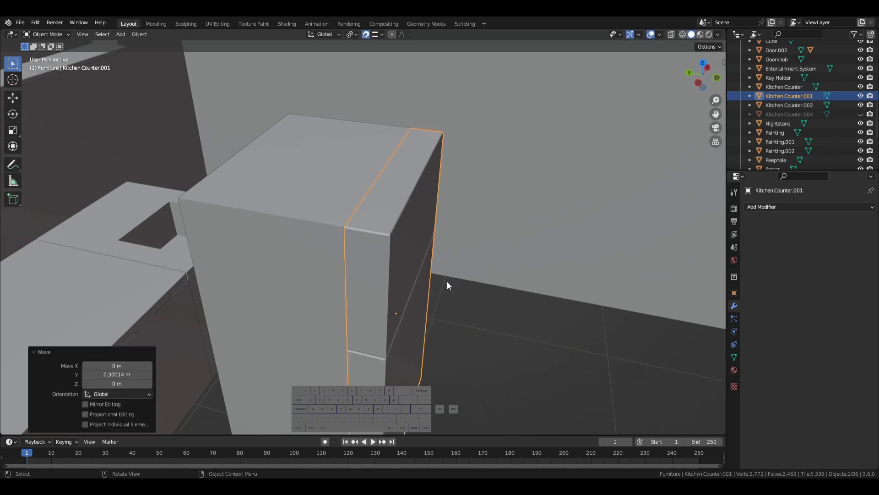
mouse_move(447, 281)
middle_down()
mouse_move(468, 249)
mouse_move(457, 268)
middle_up()
- Bevel all edges of the fridge body by about 0.0046 m with 5 segments
click(369, 321)
key(Tab)
scroll(370, 325, down, 3)
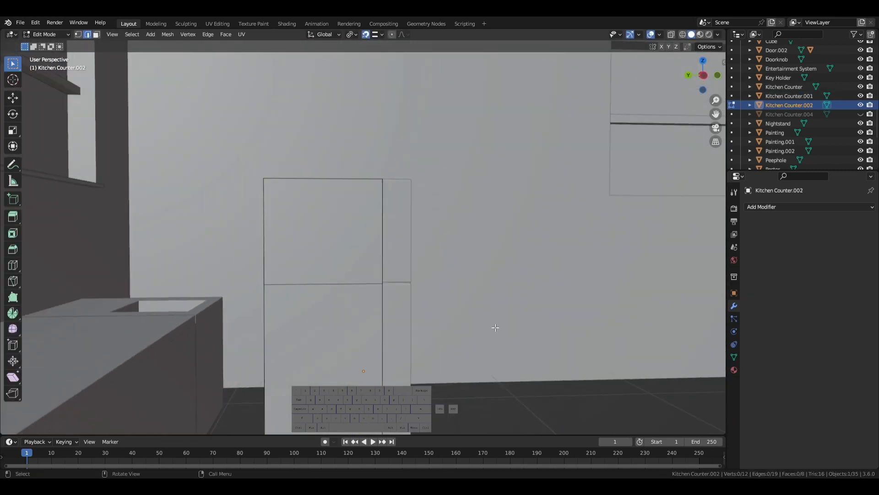
middle_drag(389, 331, 374, 331)
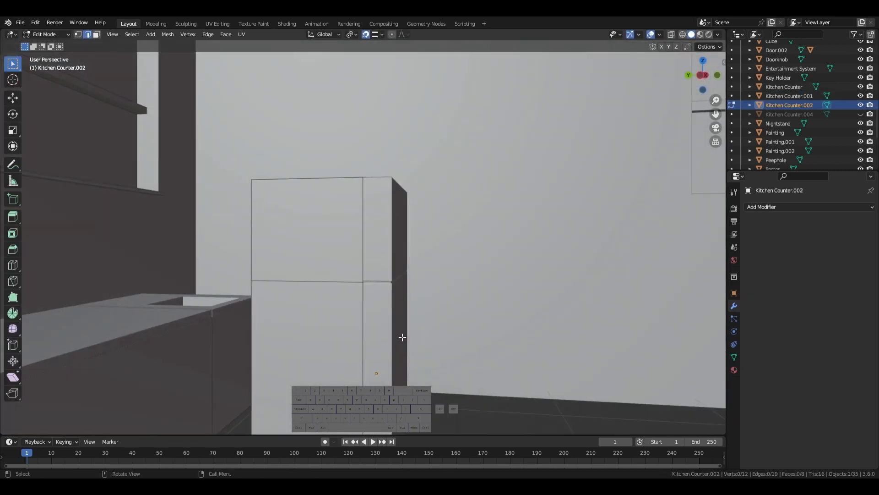
key(a)
key(ctrl+b)
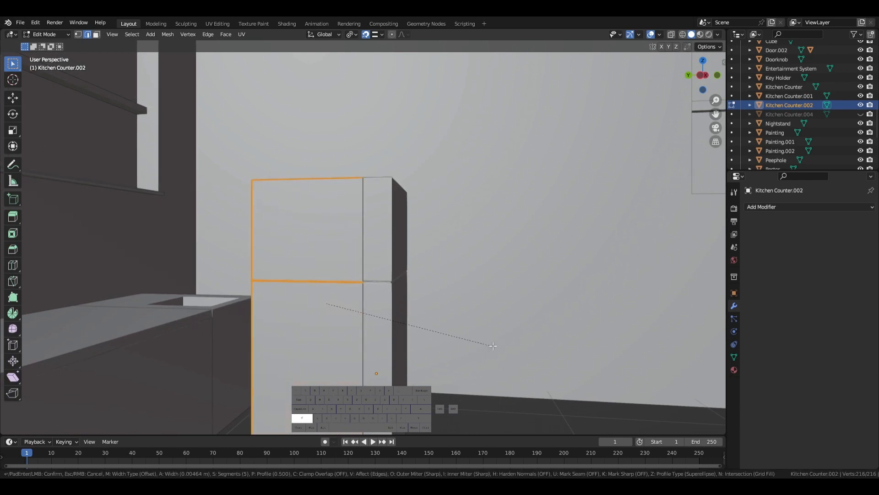
click(491, 349)
key(Tab)
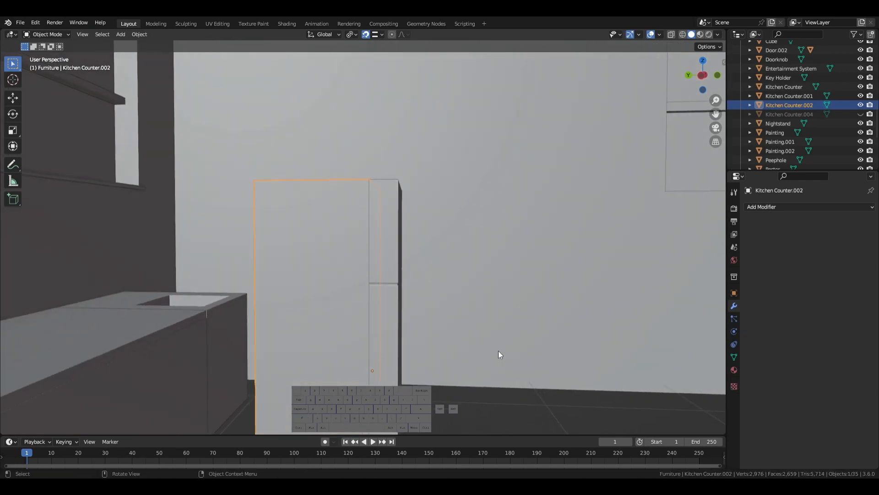
click(504, 355)
- Place the 3D cursor on the front slab just below the horizontal seam
middle_drag(514, 366, 430, 264)
scroll(396, 295, up, 2)
click(431, 297)
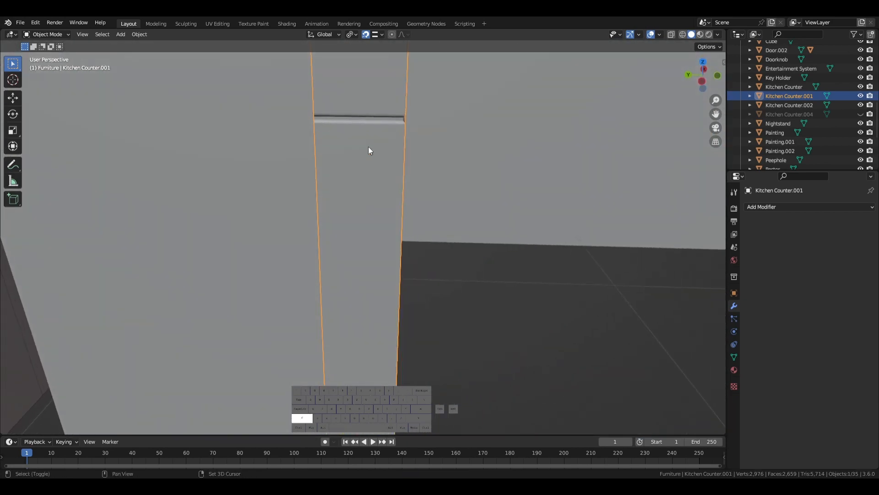
middle_drag(430, 203, 338, 182)
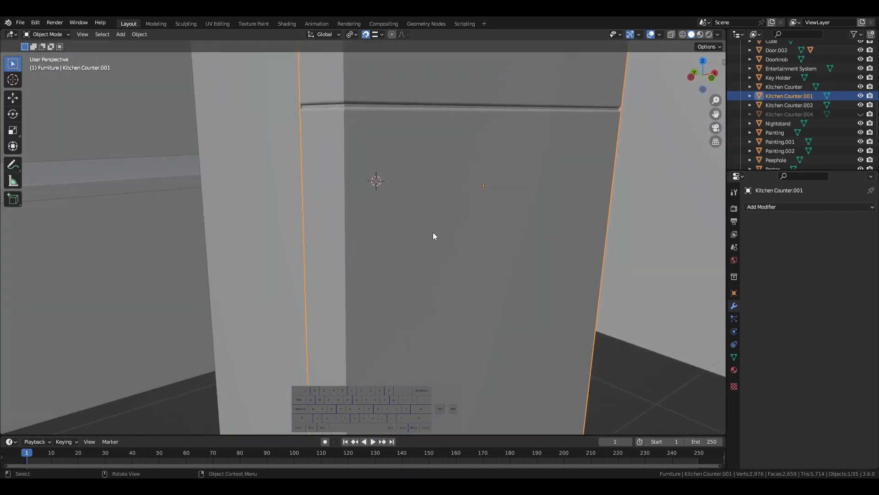
key(shift+a)
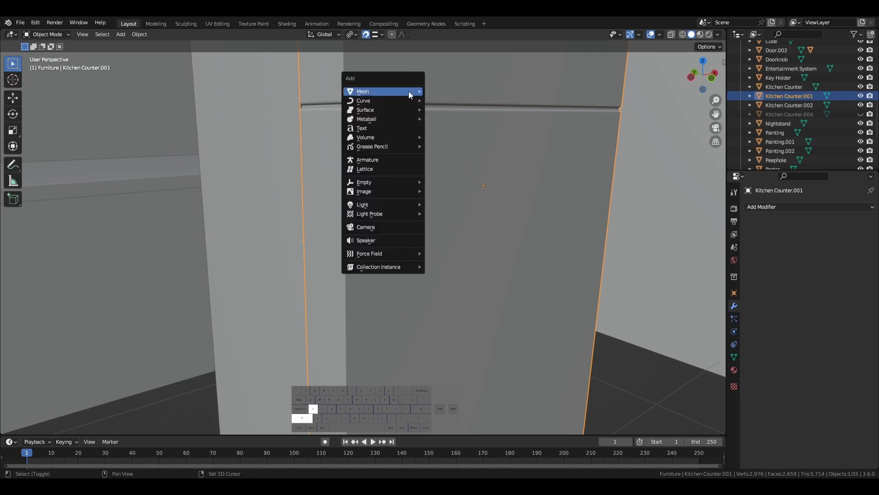
mouse_move(410, 95)
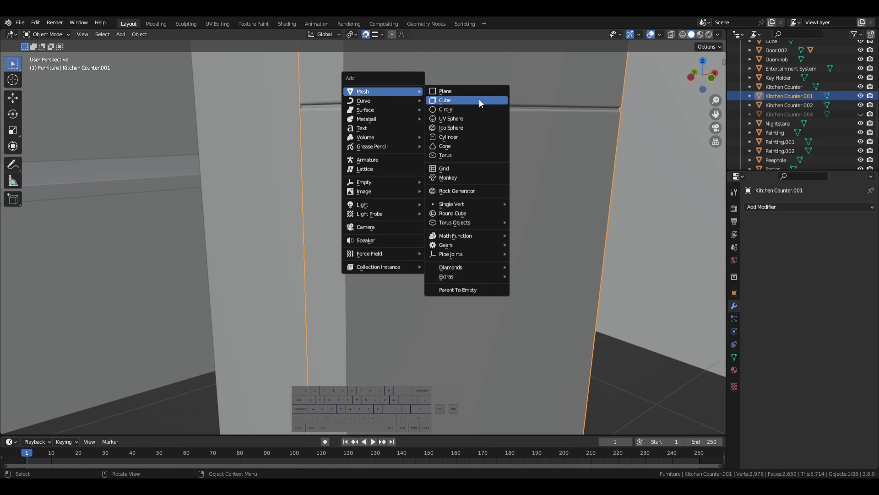
click(447, 120)
key(s)
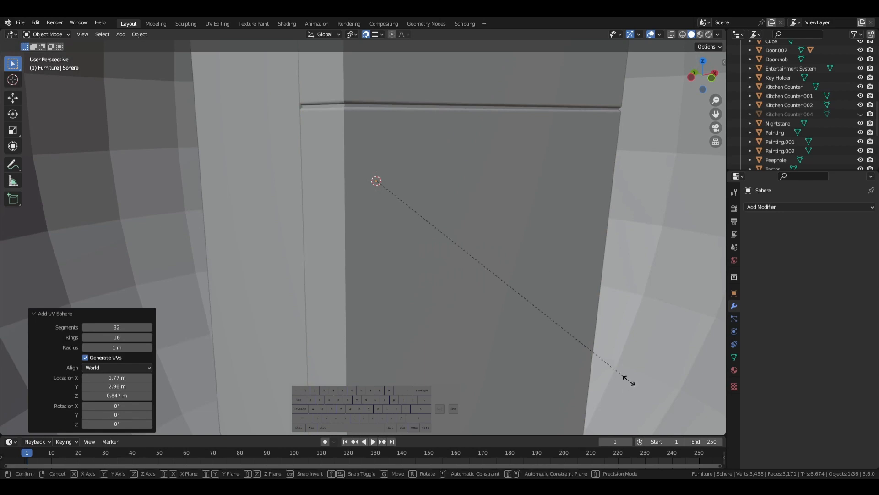
click(403, 236)
key(Delete)
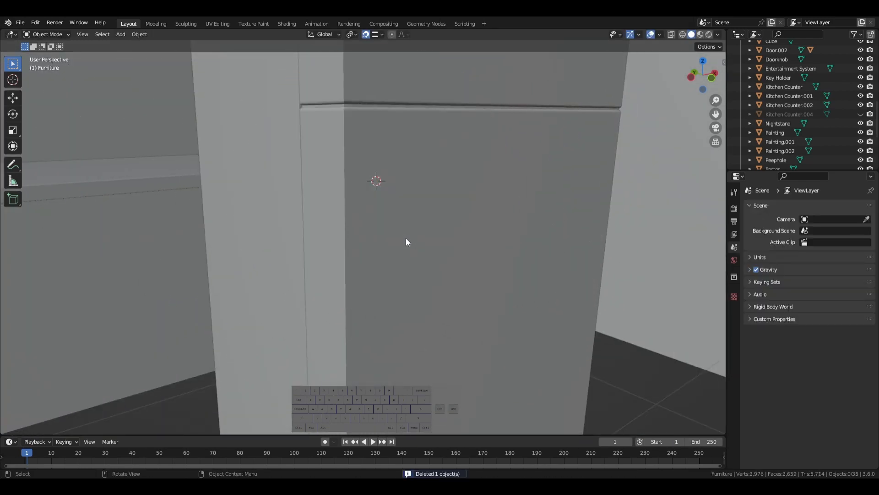
- Add a 32-vertex mesh circle with a 0.1 m radius at the 3D cursor and rotate it 90° about the global Y axis
key(shift+a)
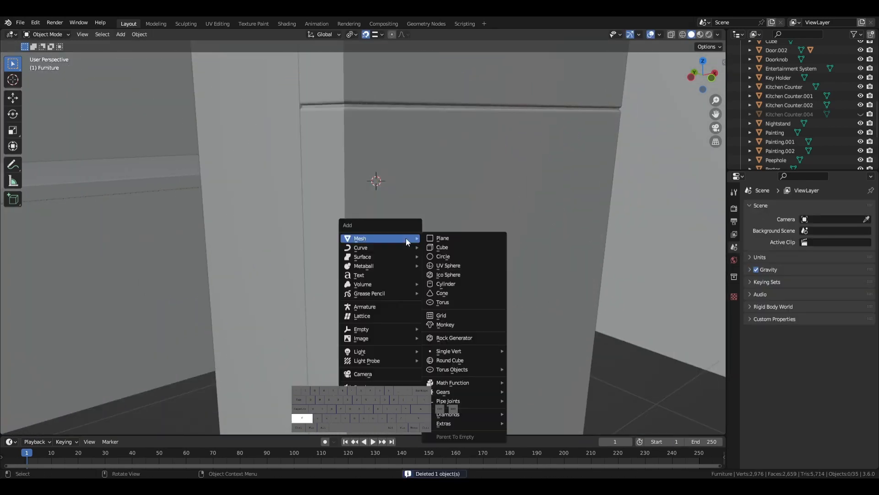
click(458, 253)
key(r)
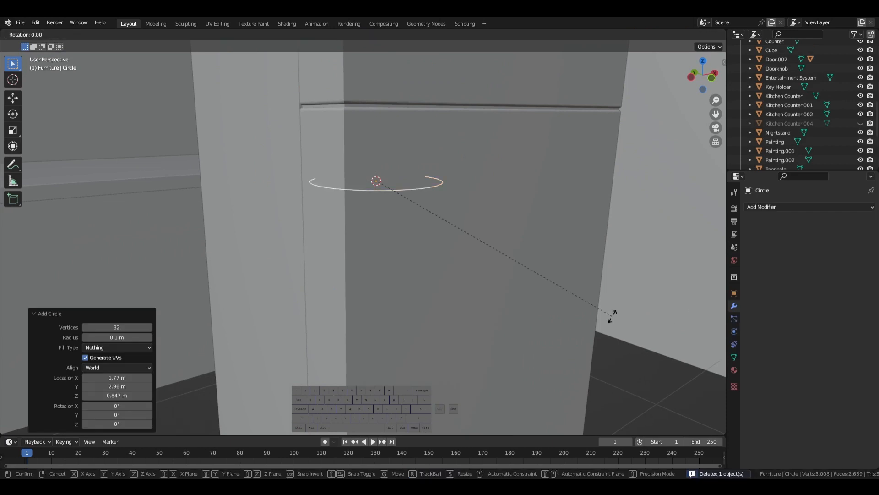
key(x)
key(y)
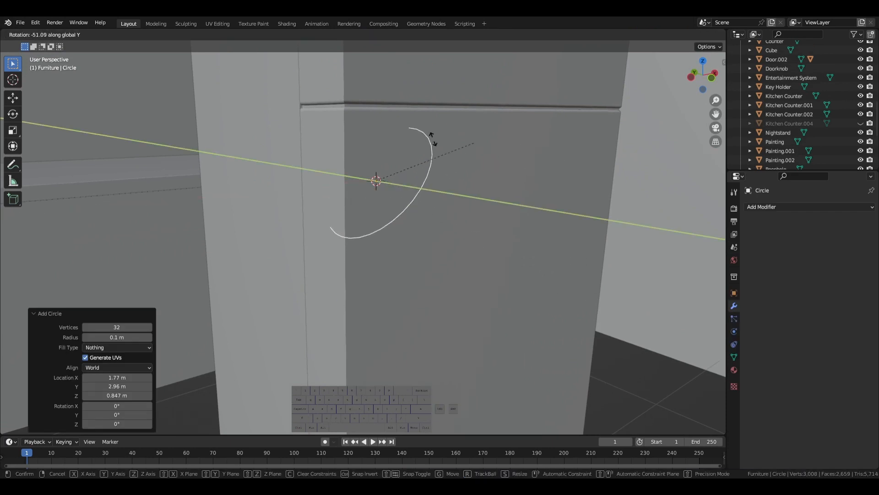
click(401, 137)
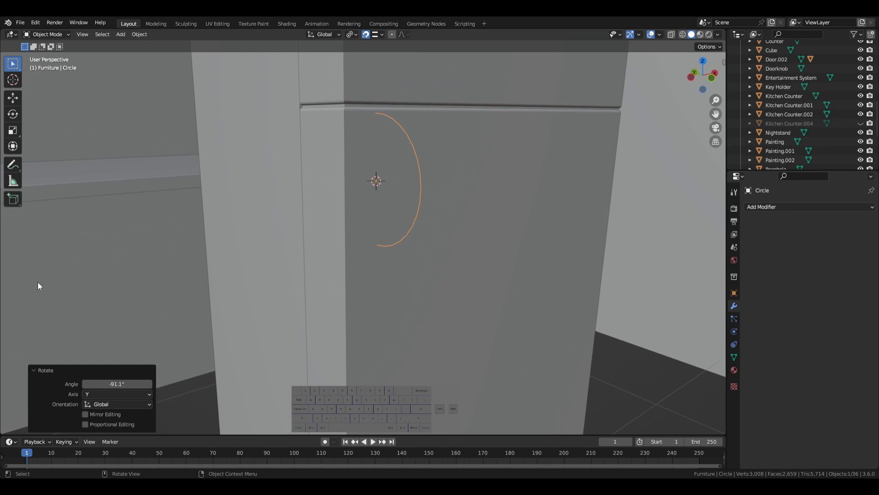
click(120, 383)
text(90)
key(Return)
- Move the circle along the global Y axis until it stands clear in front of the fridge front
key(g)
key(y)
key(x)
key(y)
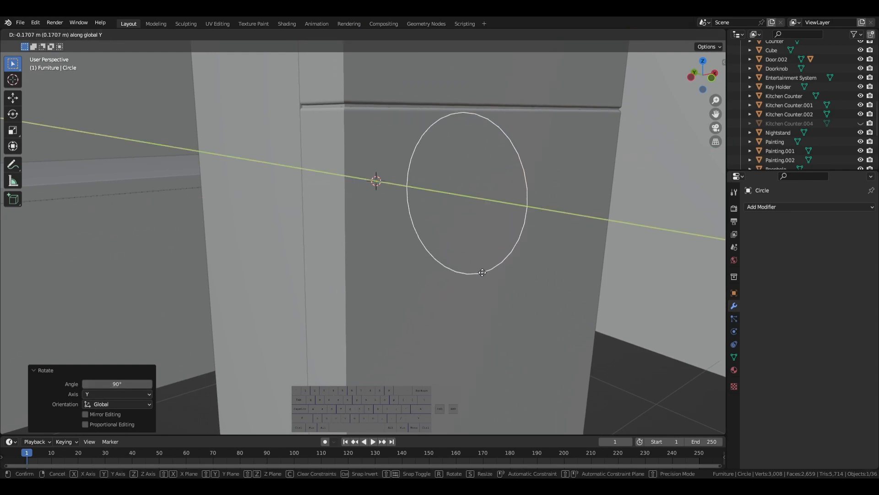
click(530, 300)
mouse_move(530, 300)
middle_down()
mouse_move(493, 282)
mouse_move(490, 260)
mouse_move(584, 273)
mouse_move(518, 301)
middle_up()
- Select the half of the circle facing the fridge in Edit Mode and try deleting its edges
key(Tab)
drag(364, 148, 440, 365)
scroll(506, 325, up, 5)
shift+middle_drag(506, 327, 437, 306)
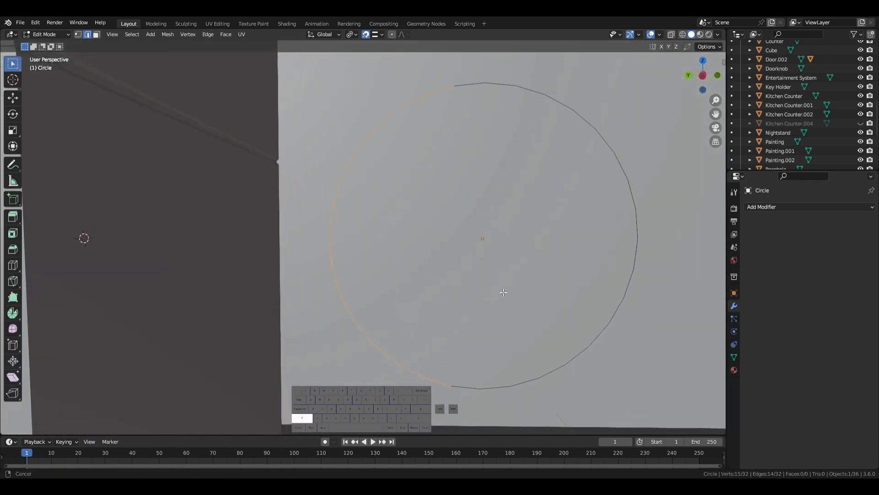
shift+click(460, 85)
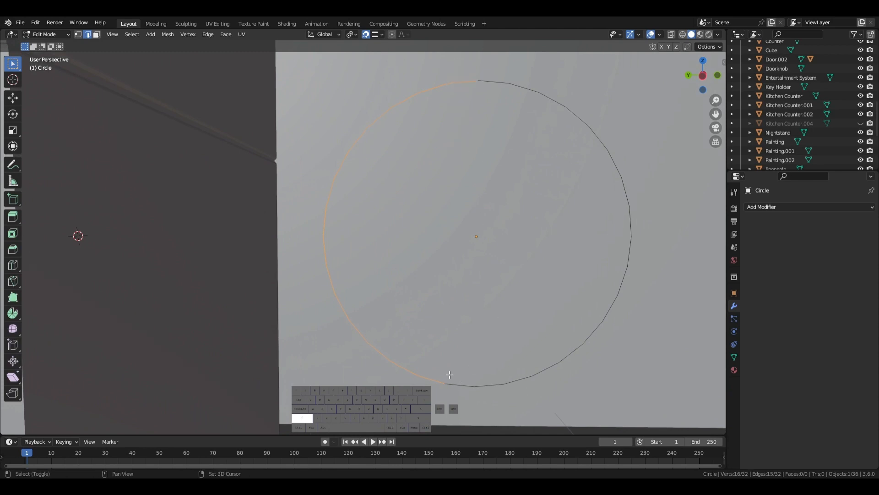
shift+click(474, 384)
scroll(501, 323, down, 3)
key(x)
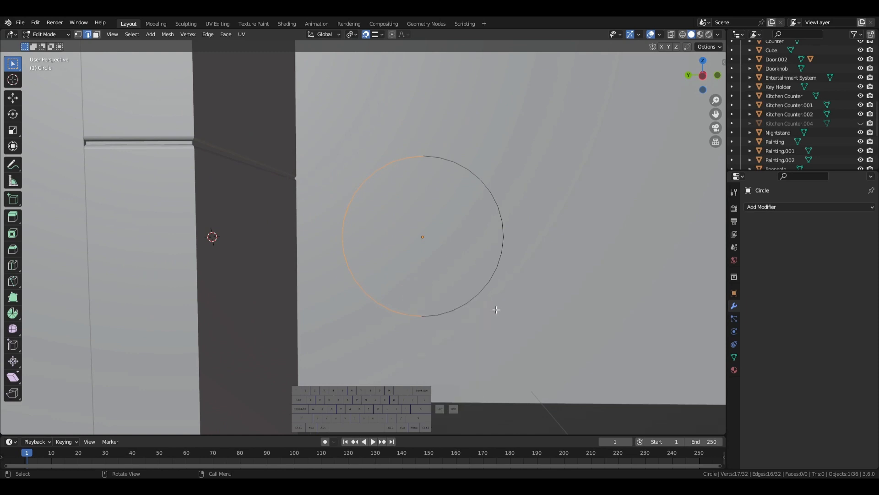
middle_drag(485, 308, 497, 317)
key(x)
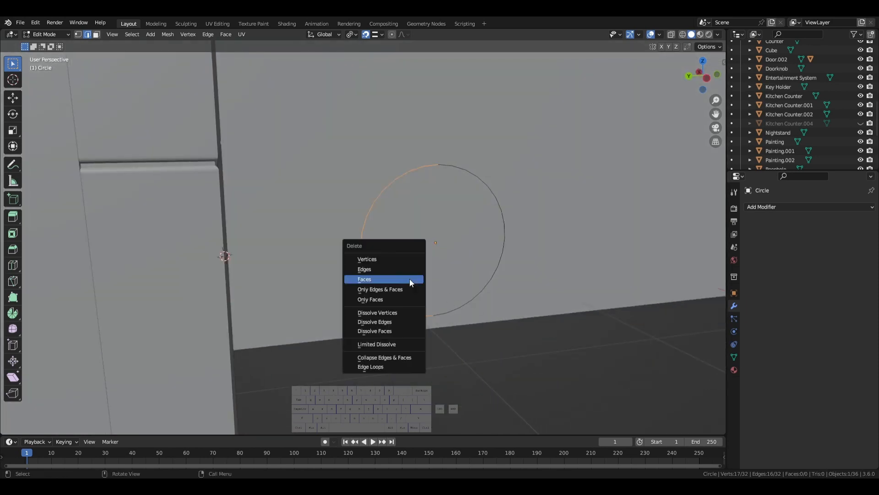
click(384, 269)
- Delete the vertices of the circle's fridge-facing half, keeping the outer arc, and return to Object Mode
middle_drag(384, 268, 492, 278)
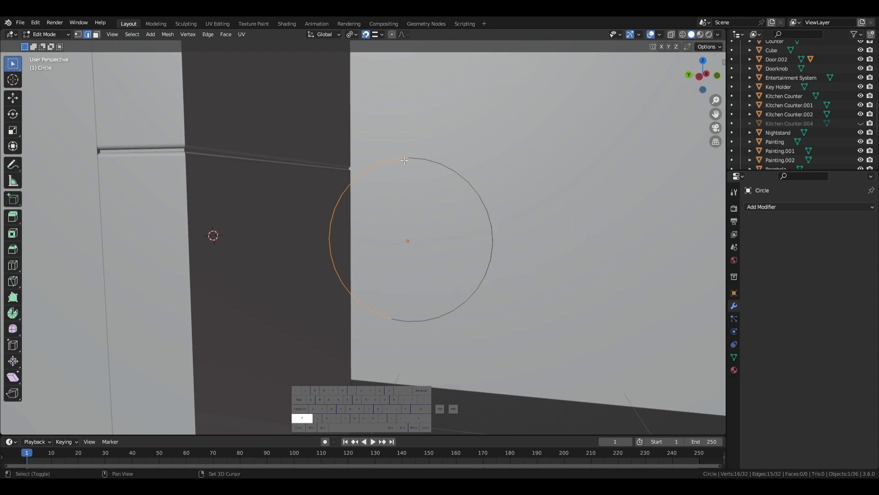
key(x)
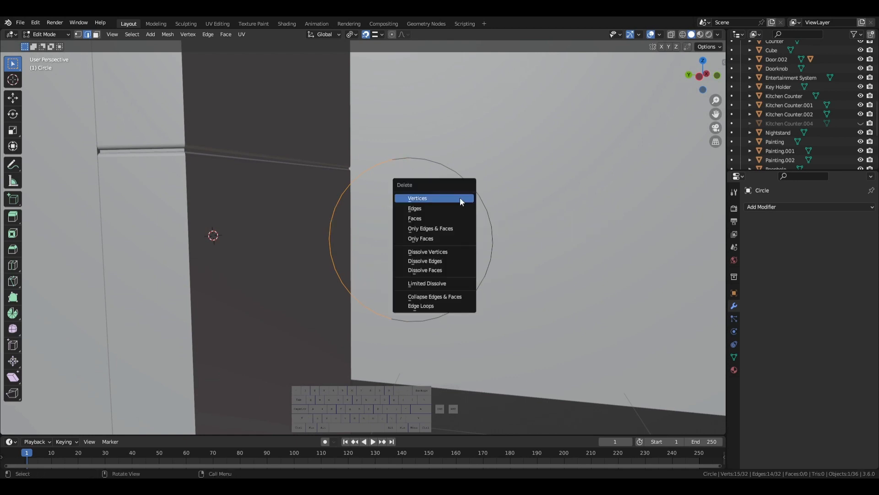
click(460, 198)
key(Tab)
middle_drag(460, 197, 571, 316)
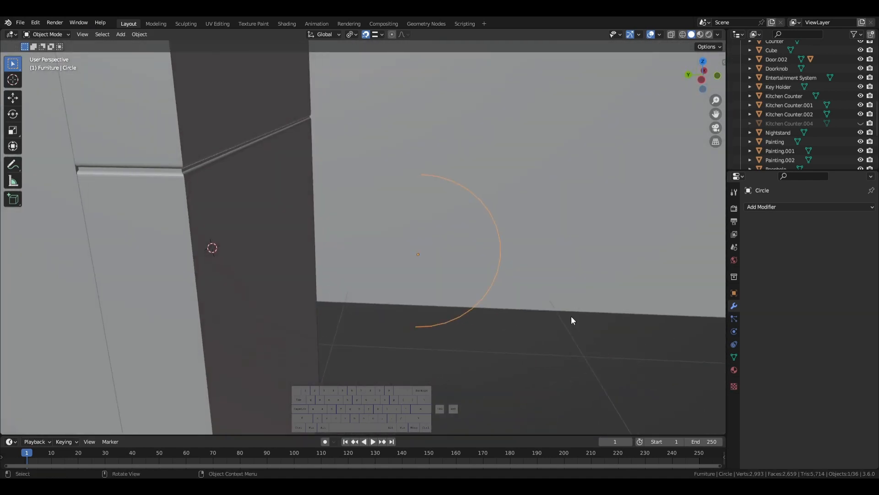
- Stretch the arc by about 1.969 along global Z and shrink it uniformly to about 0.216
key(s)
key(z)
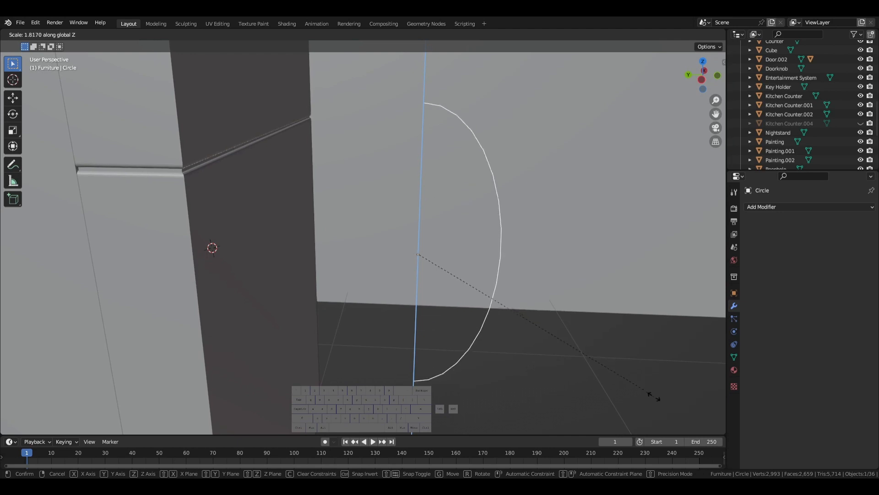
click(652, 406)
key(s)
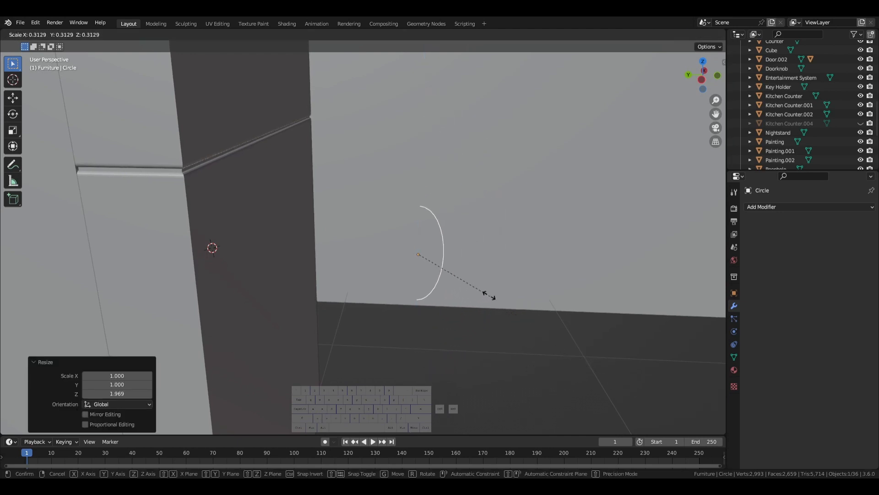
click(466, 288)
- Convert the arc from a mesh to a curve
right_click(410, 235)
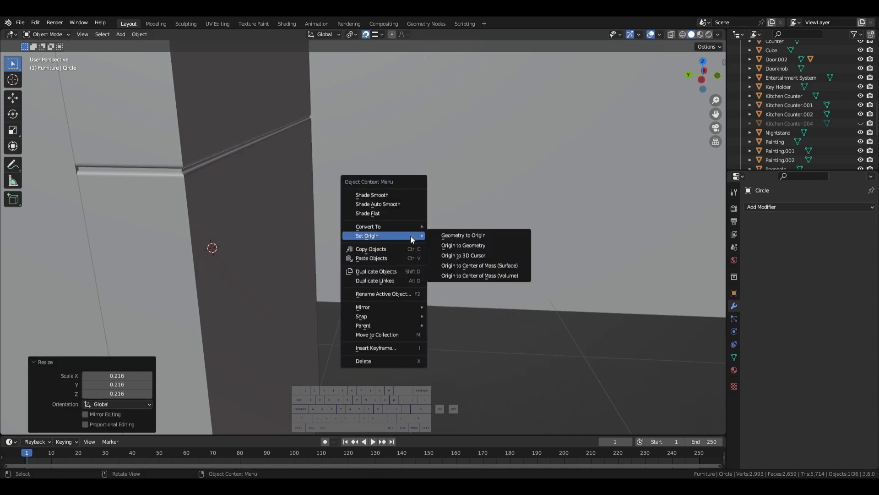
mouse_move(388, 226)
click(445, 227)
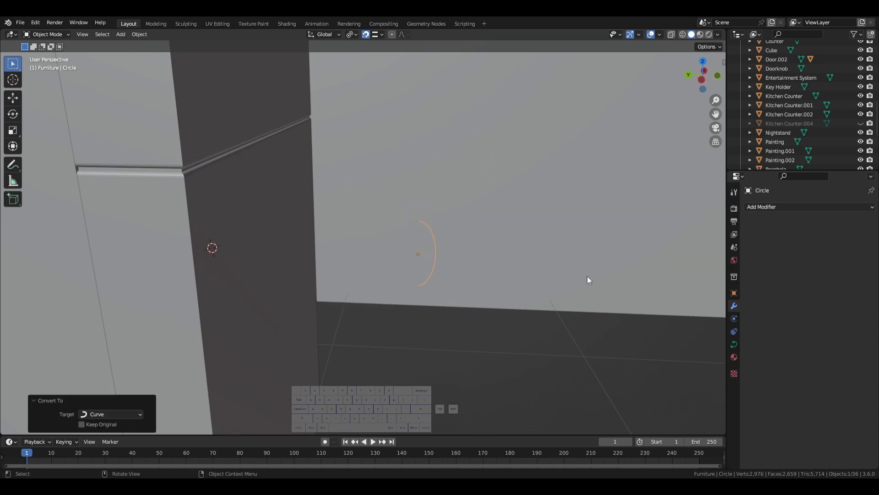
- Give the curve a round bevel with a depth of 0.01 m in its geometry settings
click(734, 344)
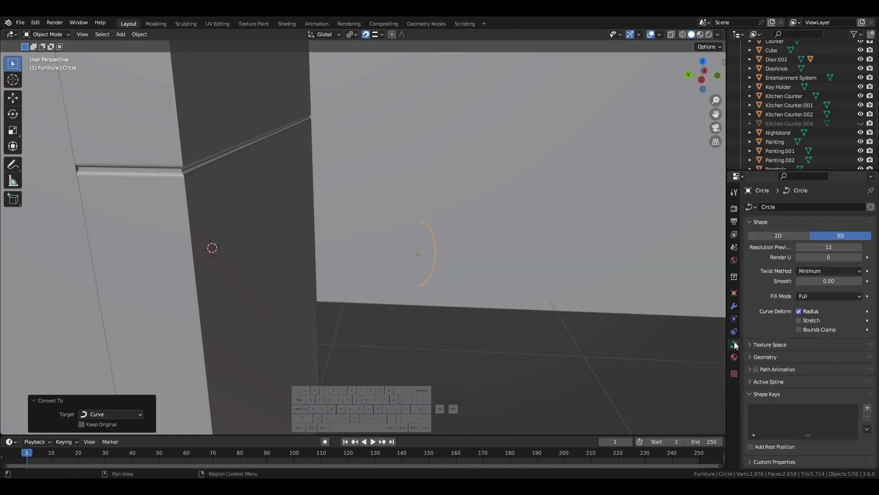
click(765, 356)
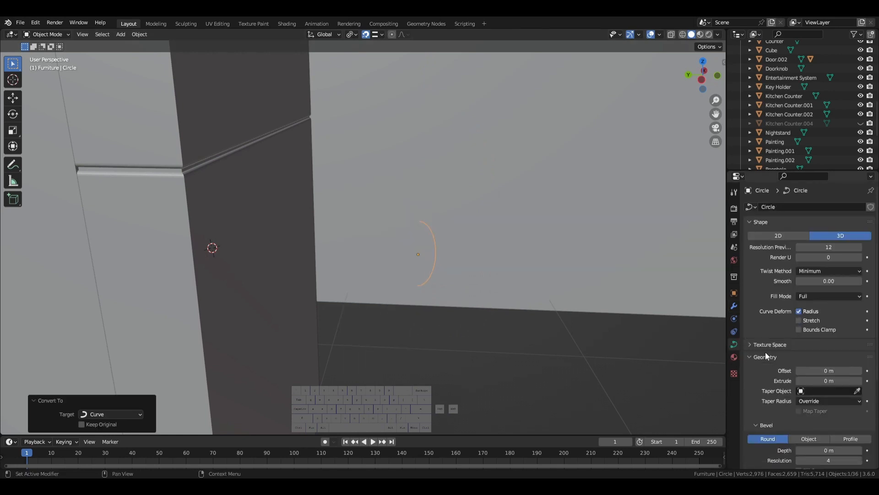
scroll(780, 414, down, 1)
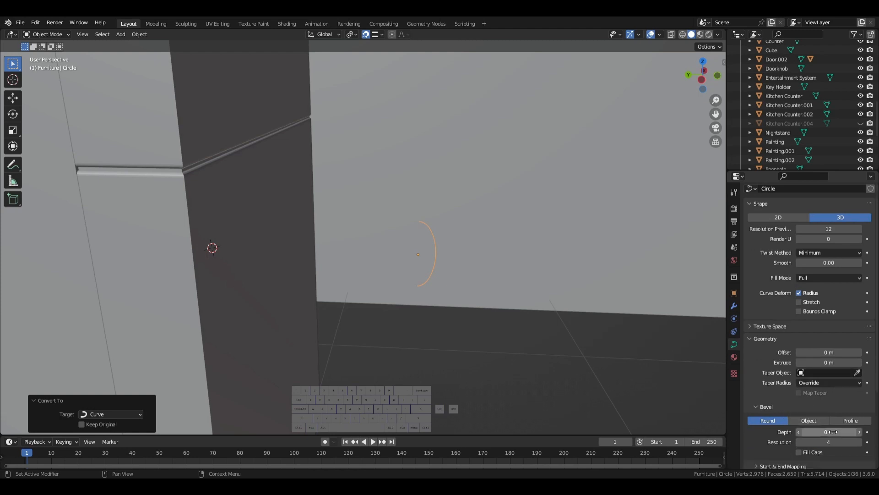
click(753, 339)
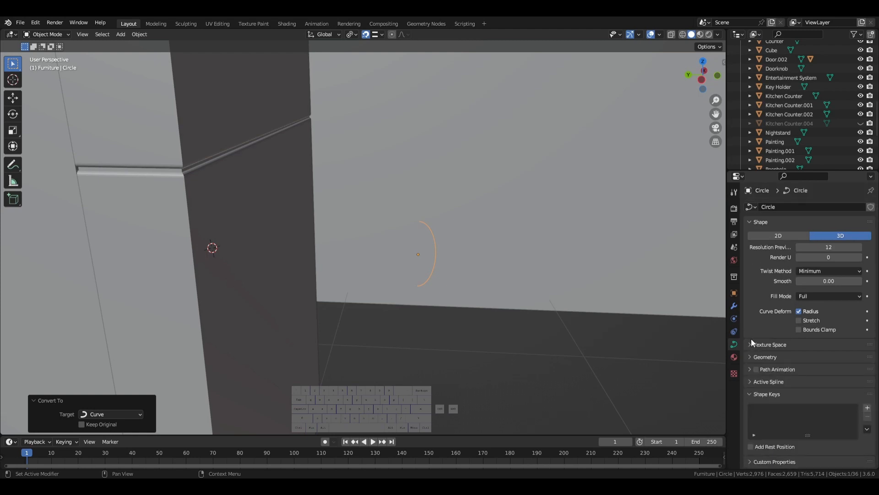
click(751, 222)
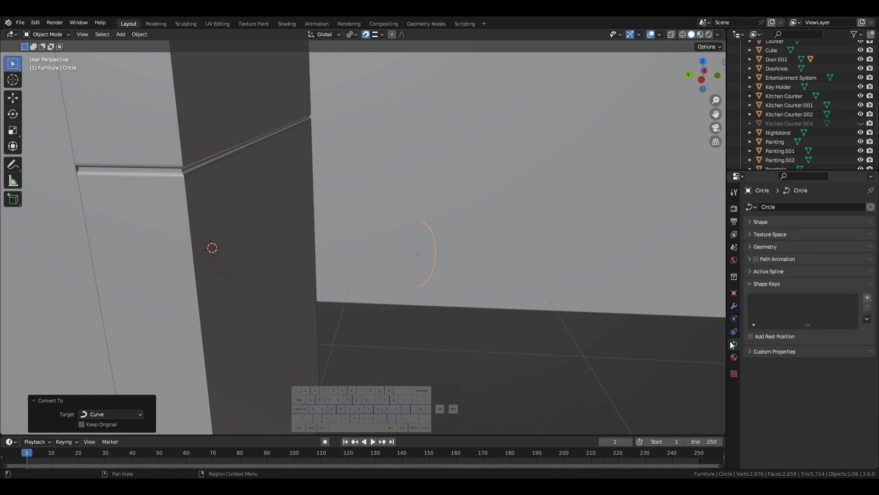
click(748, 224)
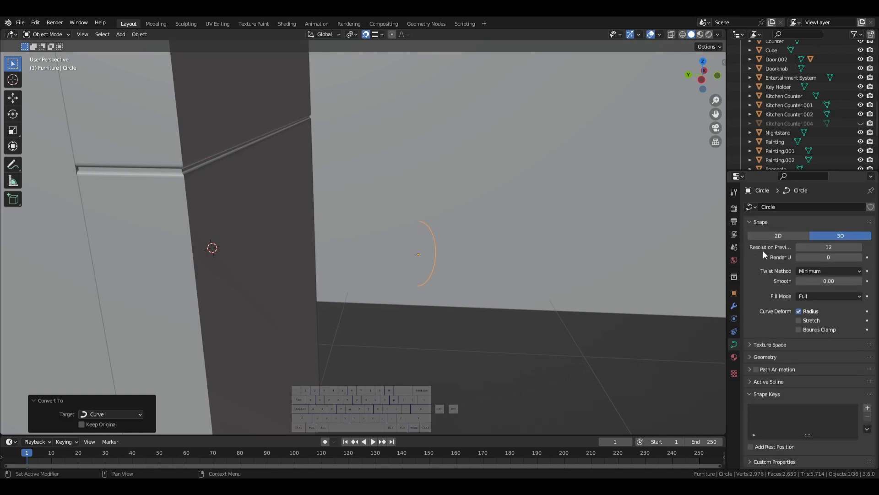
click(763, 357)
scroll(806, 401, down, 2)
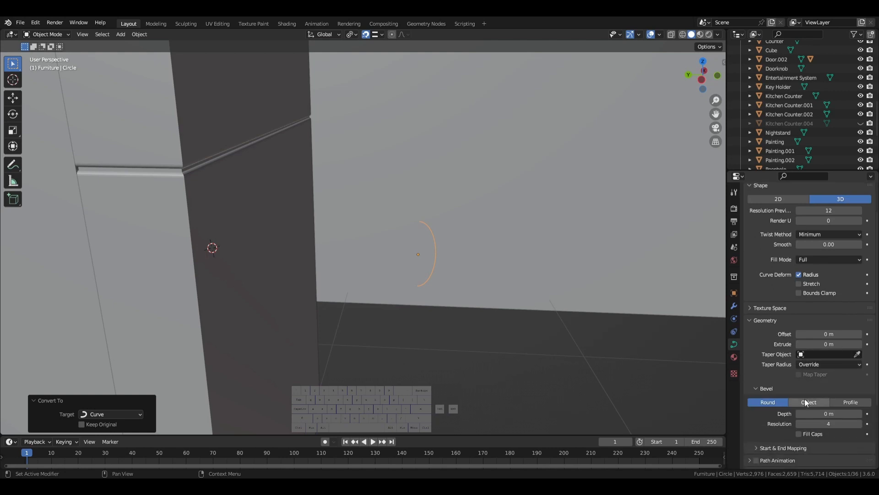
scroll(764, 388, down, 2)
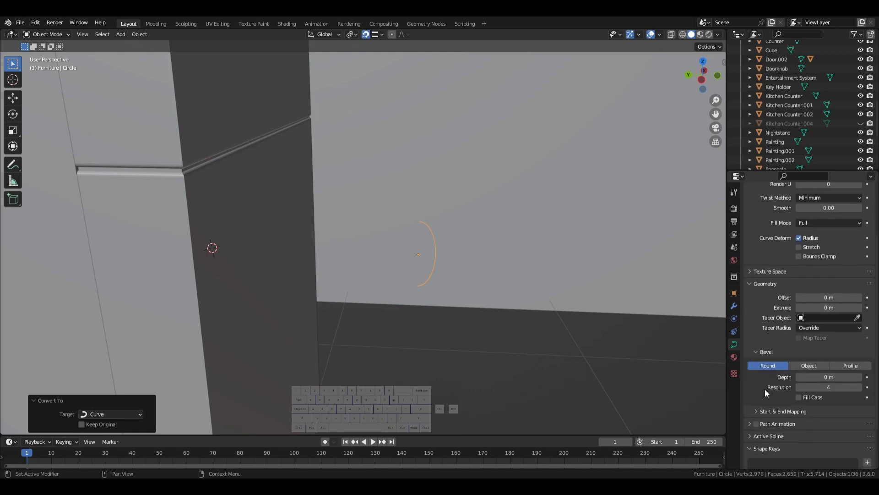
mouse_move(815, 375)
mouse_down()
mouse_move(847, 376)
mouse_move(820, 376)
mouse_up()
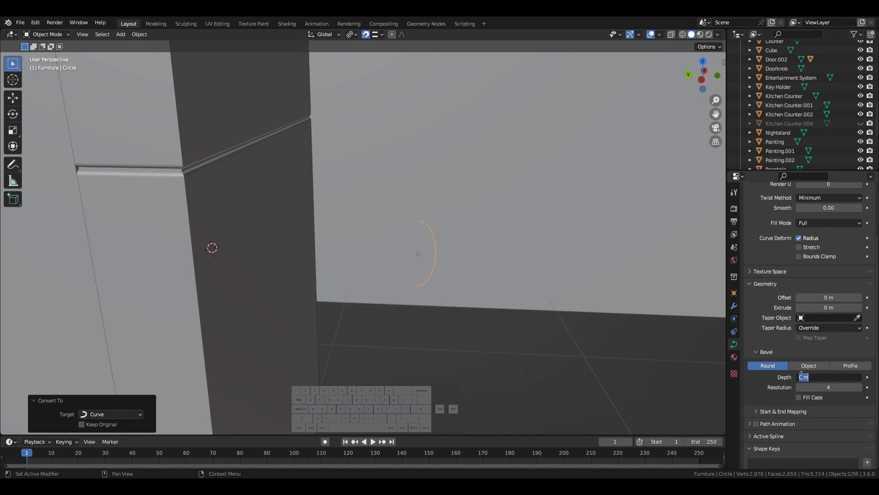
text(0.01)
key(Return)
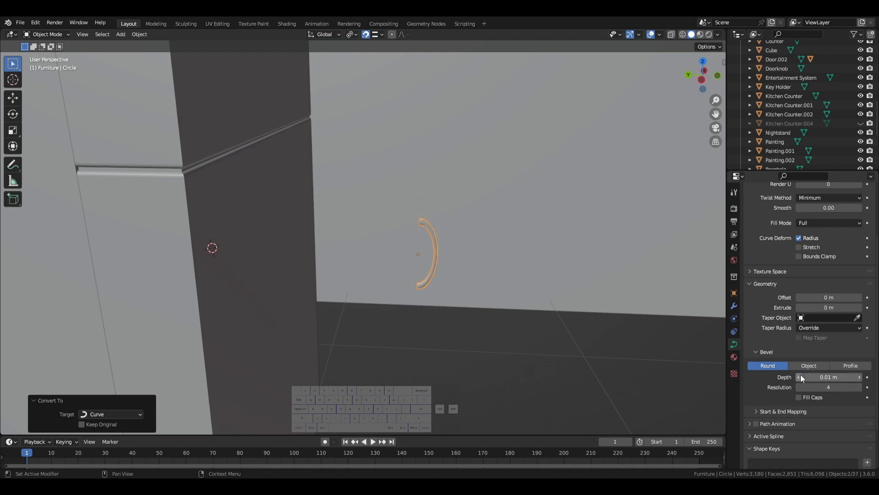
- Raise the curve's bevel resolution to 8 and set its bevel depth to 0.015 m
click(860, 378)
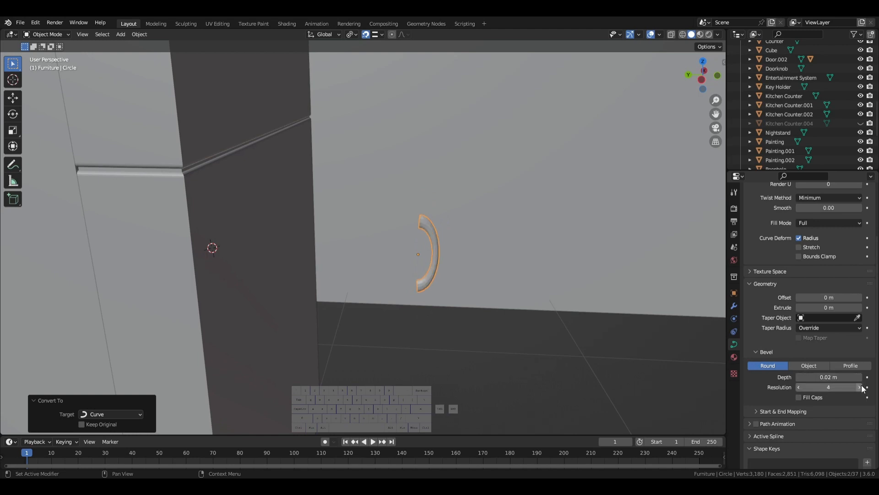
click(859, 387)
click(859, 388)
click(859, 388)
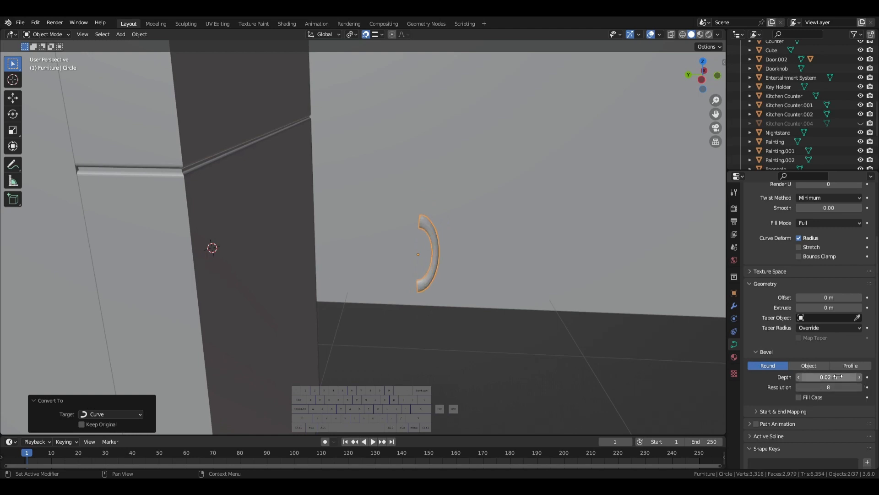
click(837, 377)
text(.01)
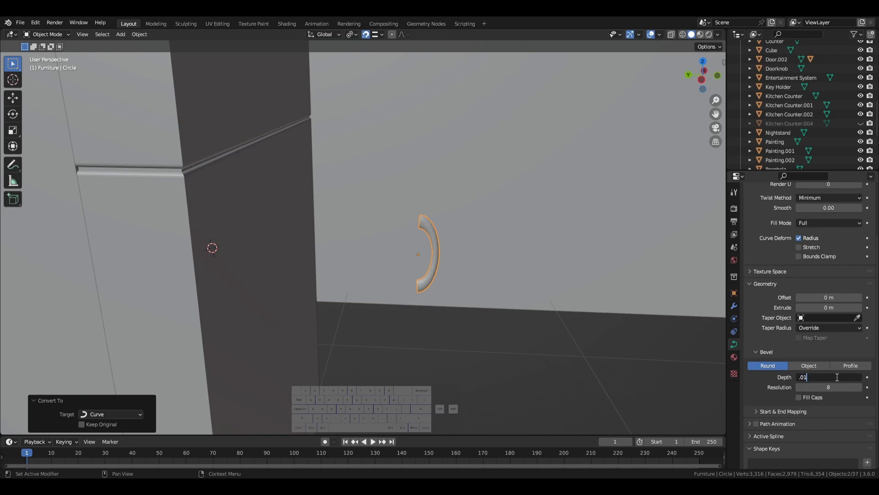
text(5)
key(Return)
- Widen the curve handle by a factor of about 1.952 along global X
middle_drag(481, 359, 387, 350)
key(s)
key(x)
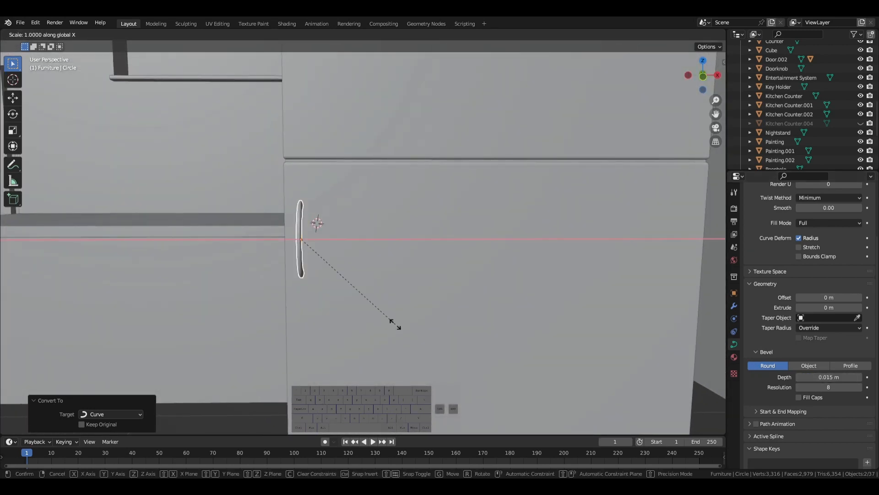
click(528, 340)
middle_drag(528, 340, 559, 346)
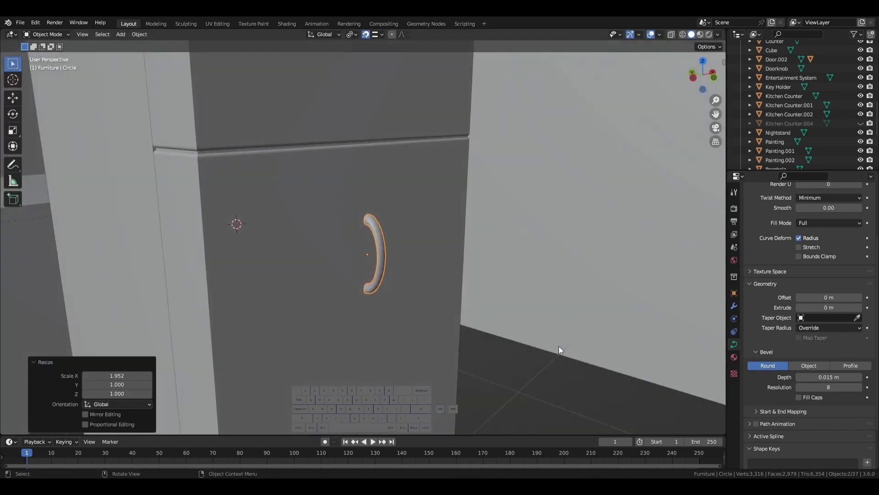
- Resize the handle uniformly by about 0.706 and again by about 1.561 to suit the fridge
key(s)
click(503, 333)
middle_drag(503, 334, 452, 304)
key(s)
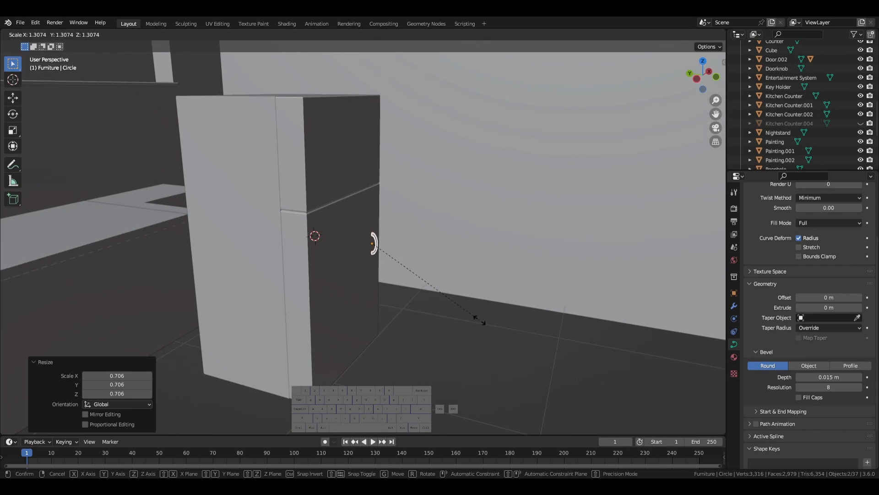
click(503, 333)
- Flatten the handle's depth by scaling it to about 0.813 along global Y
key(s)
key(y)
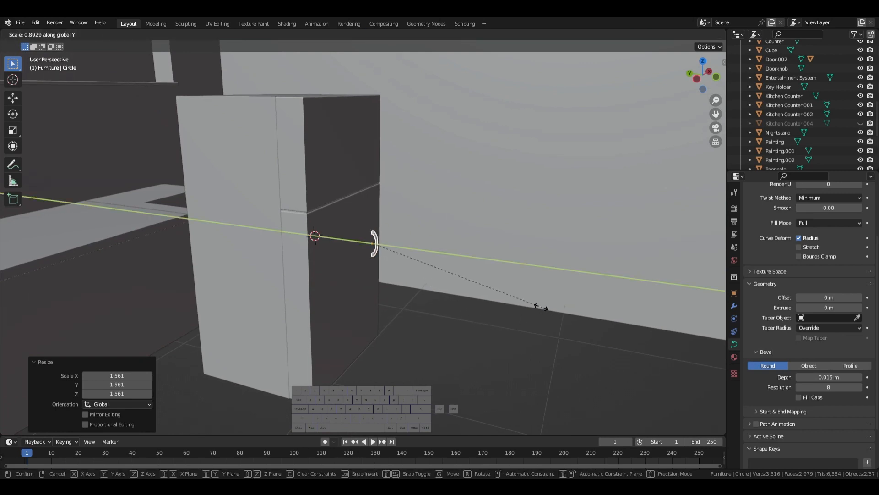
click(515, 298)
middle_drag(515, 298, 508, 300)
- Set the handle's origin to its geometry and apply its scale
right_click(463, 275)
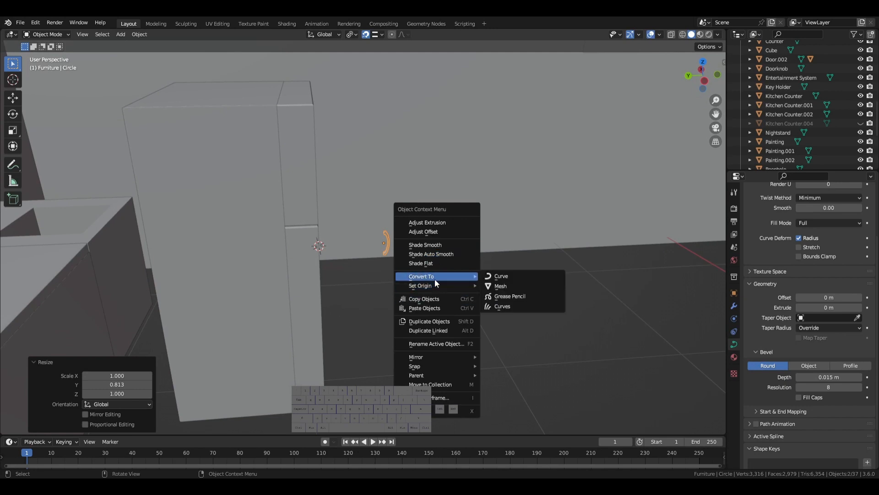
mouse_move(435, 285)
click(498, 297)
middle_drag(497, 297, 439, 297)
key(ctrl+a)
click(442, 299)
- Enlarge the handle uniformly by about 1.159 and move it about 0.259 m along global Y onto the fridge front
key(s)
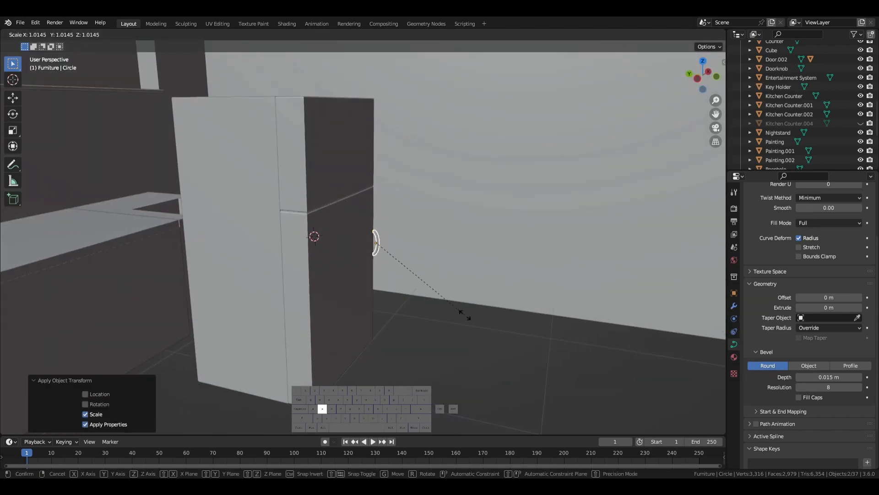
click(477, 319)
middle_drag(476, 319, 387, 286)
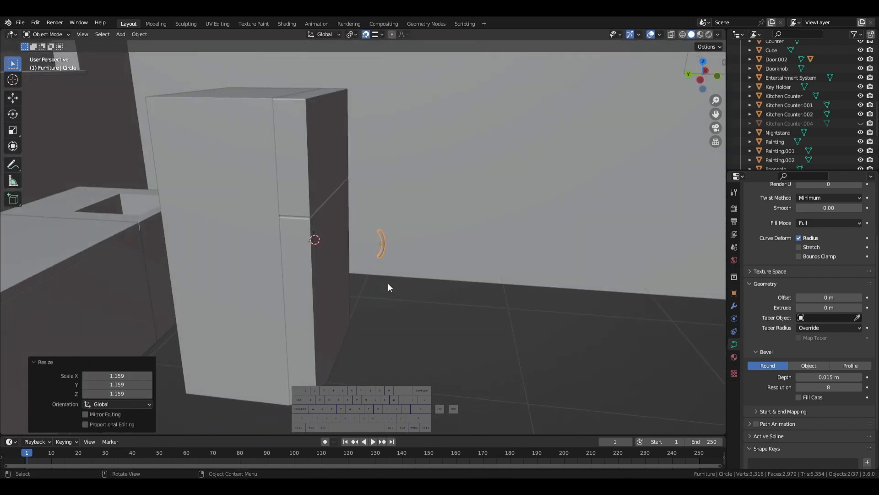
key(g)
key(y)
click(342, 264)
- Scale the handle by about 1.926 along global X and about 1.659 along global Z
middle_drag(342, 264, 239, 240)
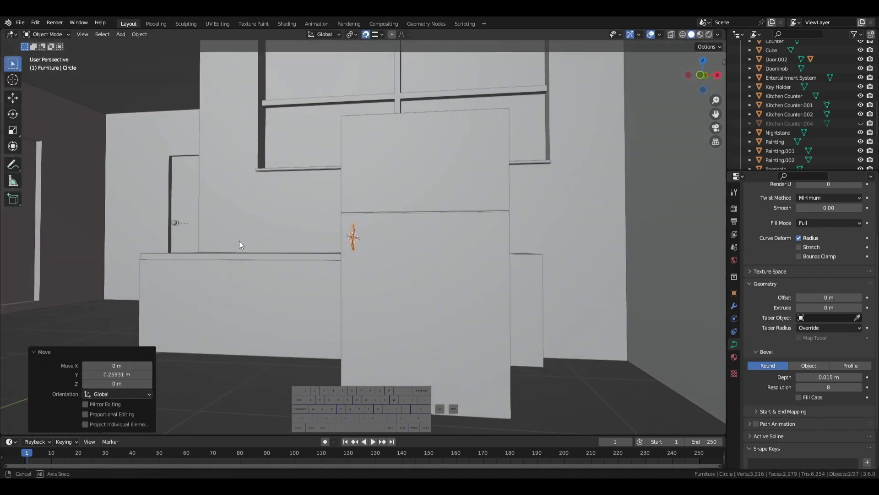
middle_drag(380, 279, 377, 307)
scroll(378, 306, up, 4)
key(s)
key(x)
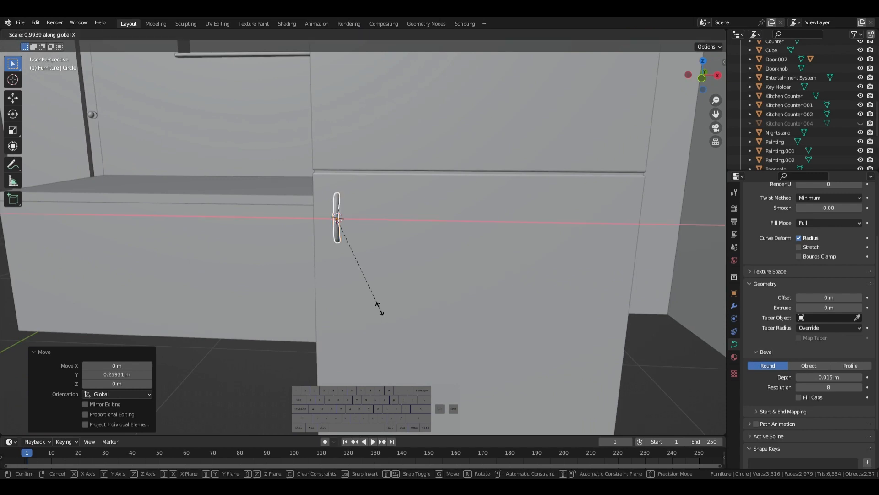
click(446, 349)
middle_drag(462, 365, 378, 348)
key(s)
key(z)
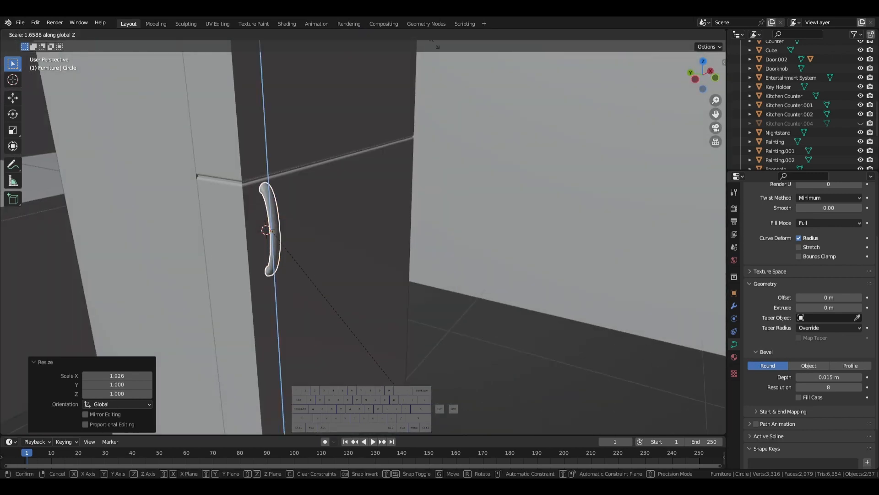
click(435, 45)
- Lower the fridge handle about 0.060 m along global Z, below the seam between the doors
middle_drag(371, 131, 312, 139)
key(g)
key(z)
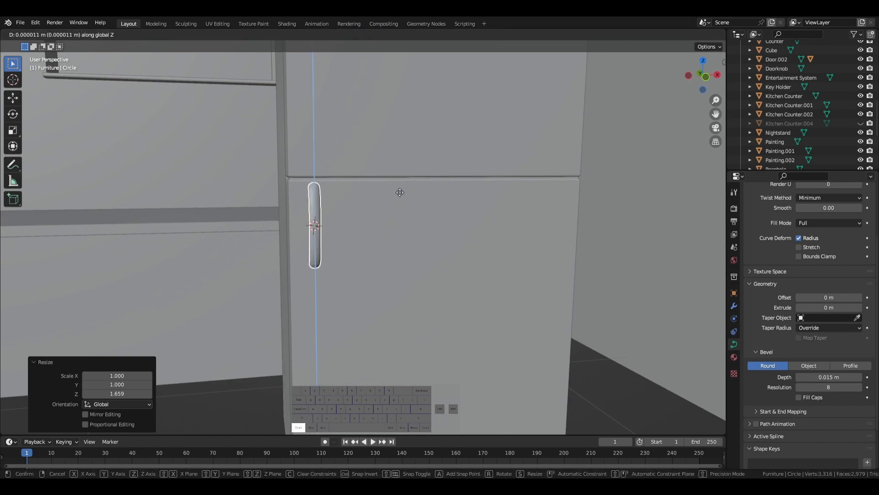
click(501, 240)
- Stretch the handle by about 3.123 along global Z and lower it about 0.175 m onto the lower fridge door
middle_drag(501, 240, 367, 348)
key(s)
key(z)
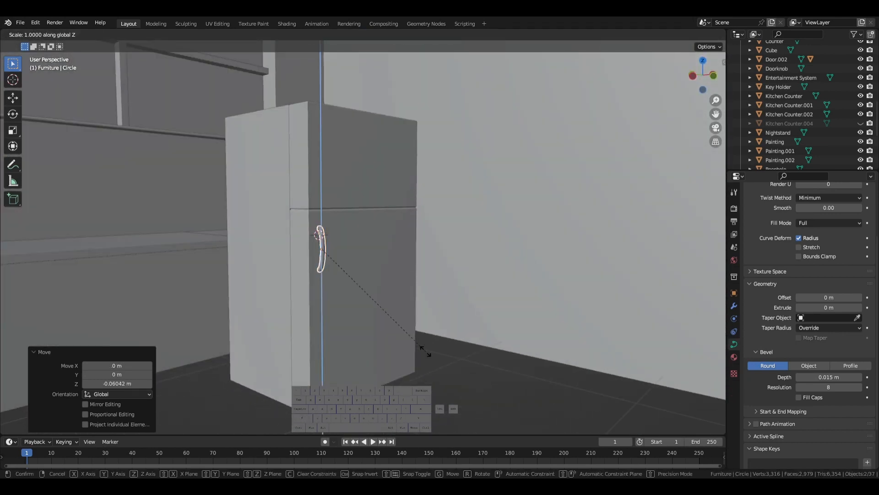
click(604, 196)
key(g)
key(z)
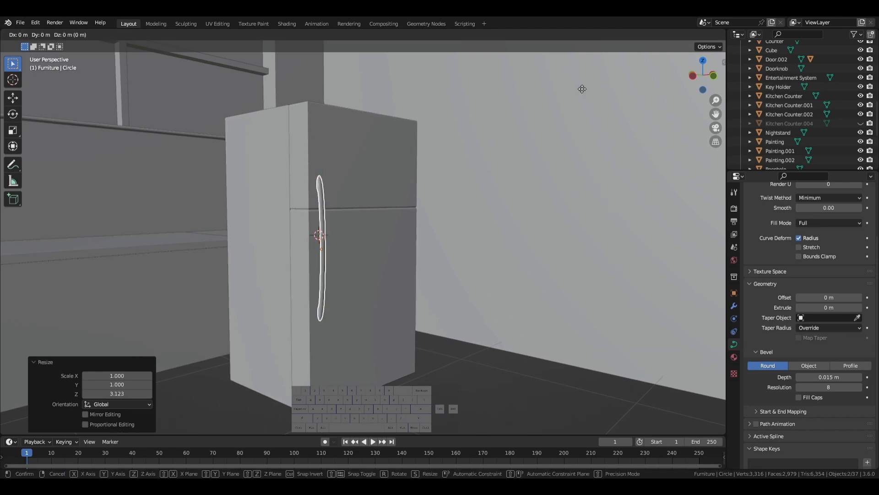
click(560, 120)
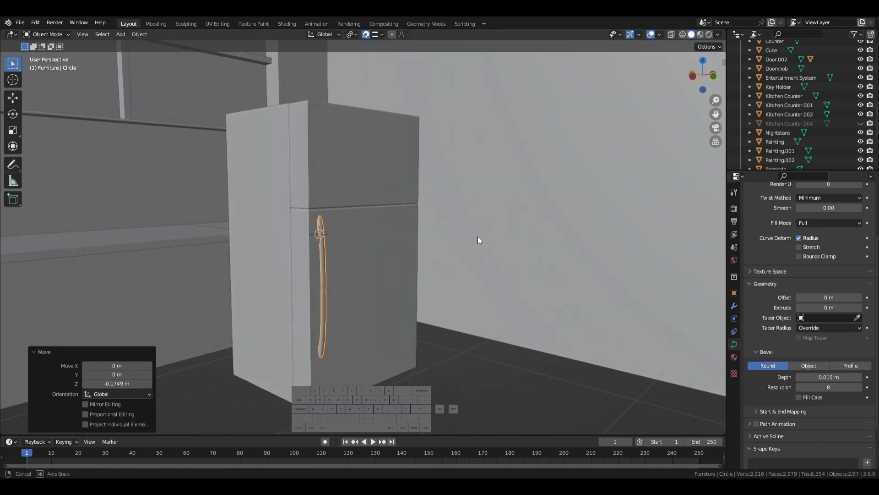
- Duplicate the handle by copy and paste, and raise the copy about 0.460 m along global Z onto the upper fridge door
middle_drag(477, 235, 520, 235)
key(ctrl+c)
key(ctrl+v)
key(g)
key(z)
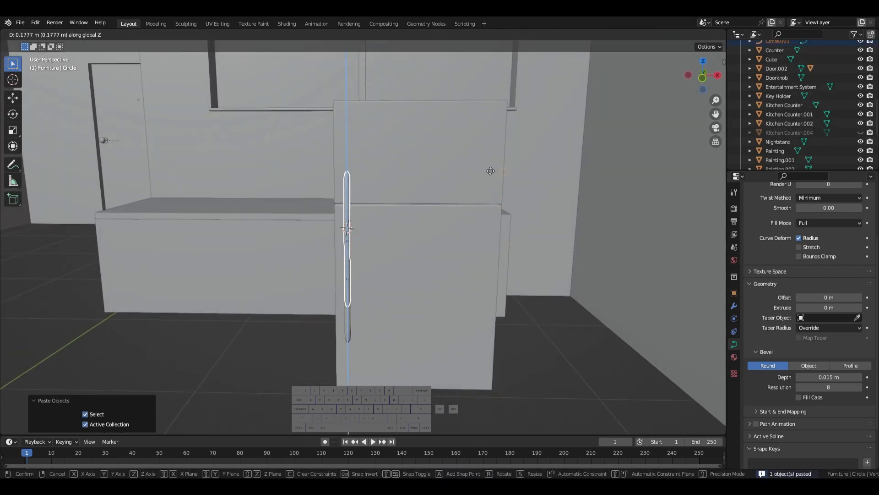
click(497, 315)
- Shorten the upper handle to about 0.377 along global Z and raise it slightly, by about 0.021 m plus a small nudge
key(s)
key(z)
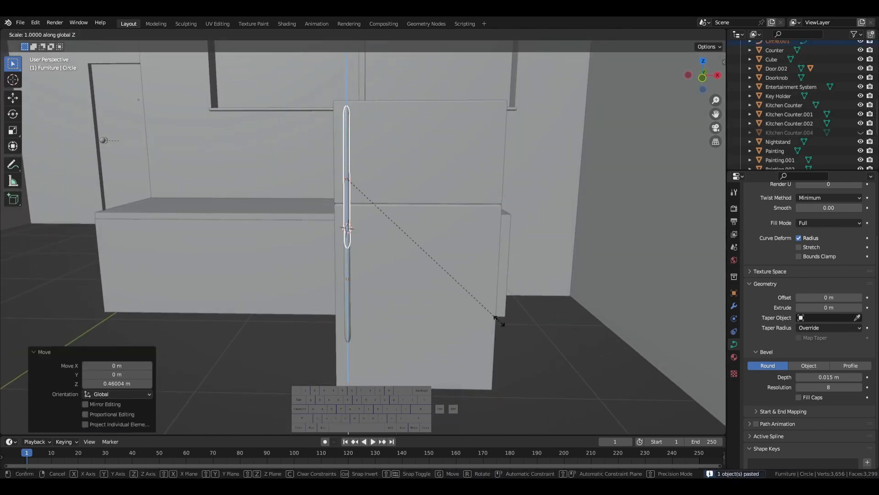
click(394, 240)
key(g)
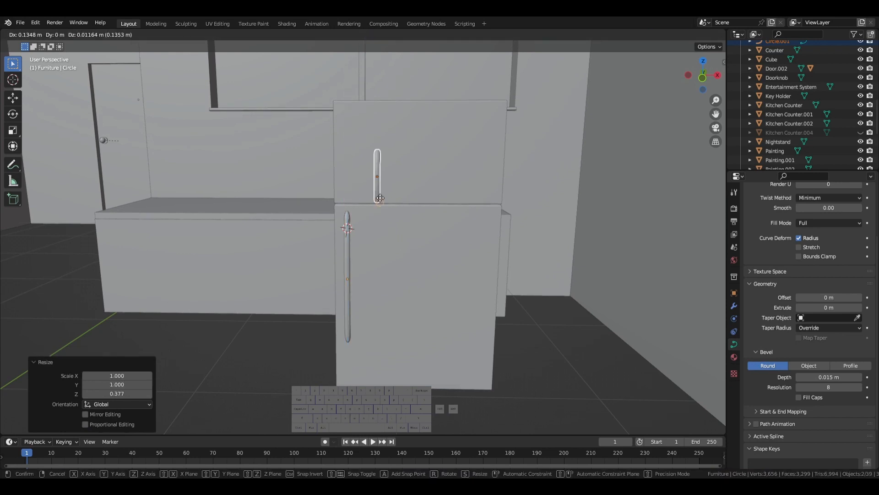
key(z)
click(390, 124)
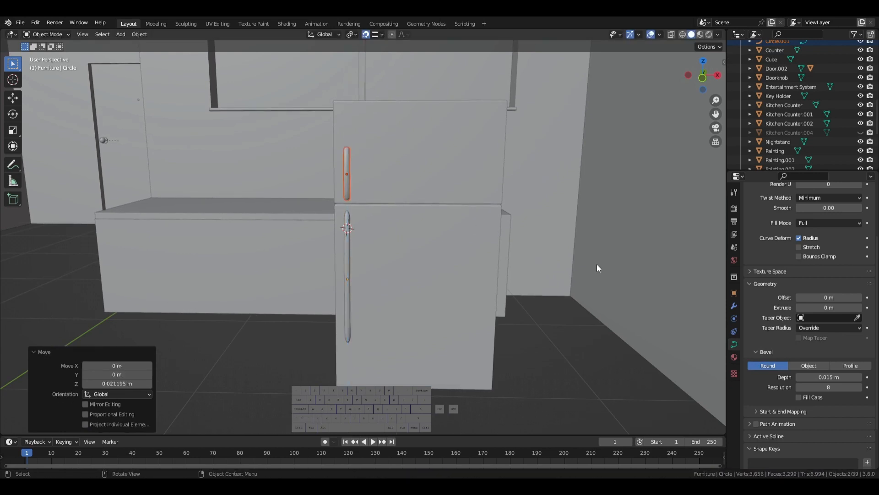
middle_drag(597, 264, 544, 246)
key(g)
key(z)
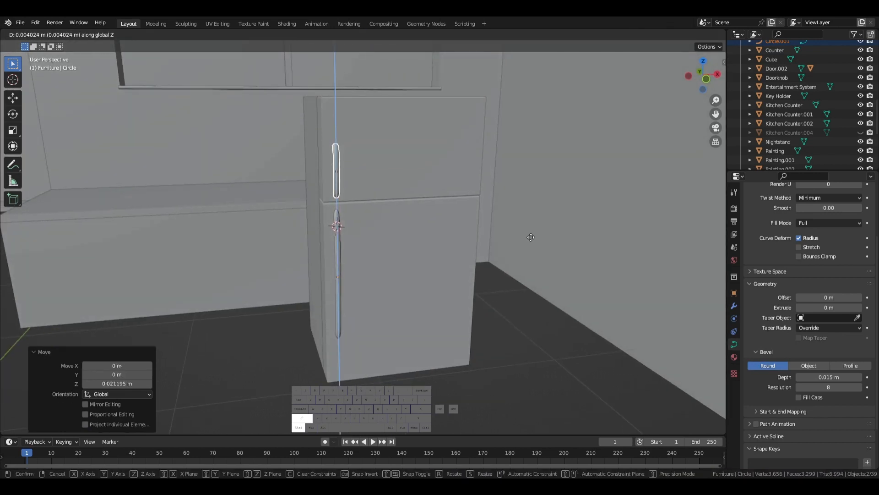
click(521, 214)
- Select both handles together with the fridge's front and body, and join them with the body as the active object
middle_drag(521, 214, 414, 318)
click(358, 352)
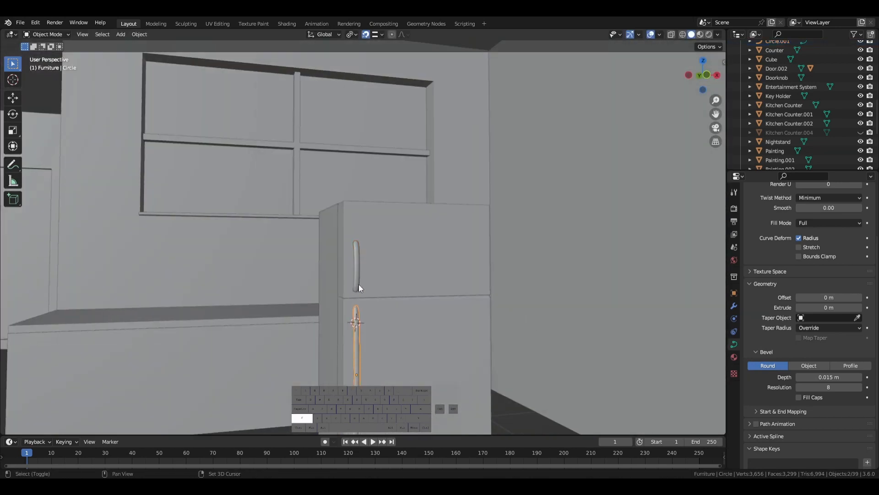
shift+click(358, 287)
shift+click(373, 286)
shift+click(328, 303)
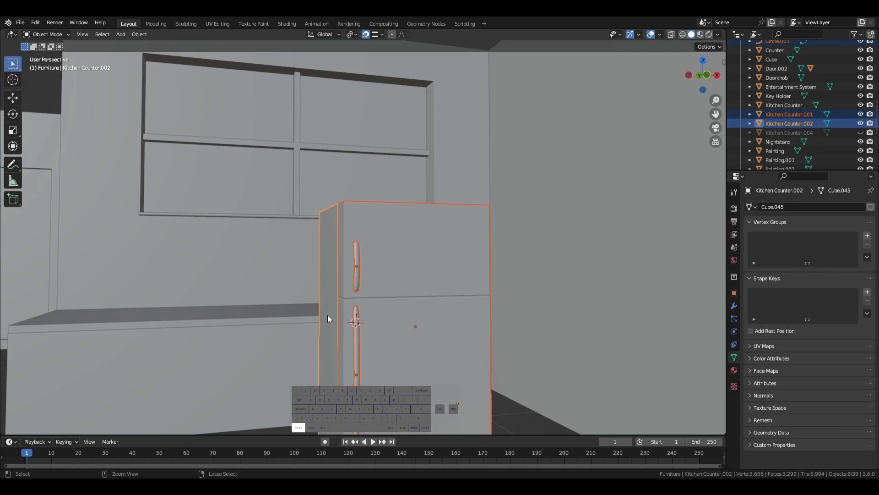
key(ctrl+j)
- Add a 1.5 m cube at the fridge's upper right front corner, scale it to about -0.018 and shift it slightly
mouse_move(342, 324)
middle_down()
mouse_move(435, 338)
mouse_move(345, 320)
middle_up()
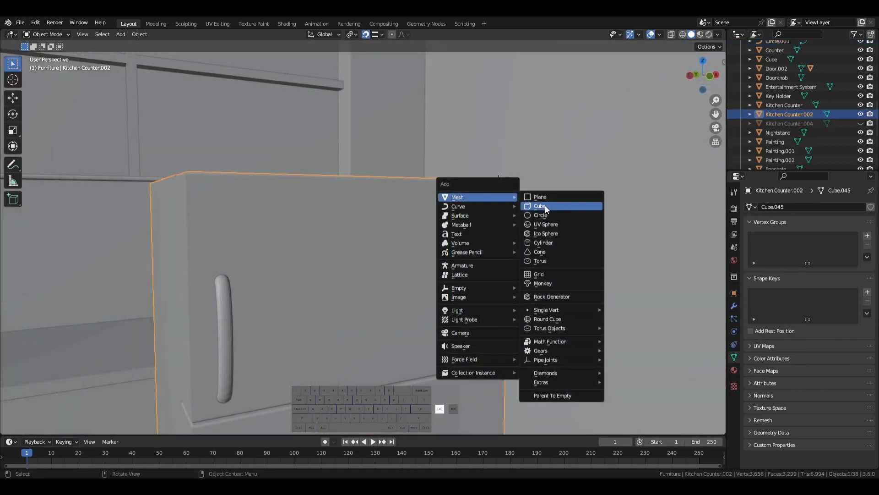
click(540, 205)
key(s)
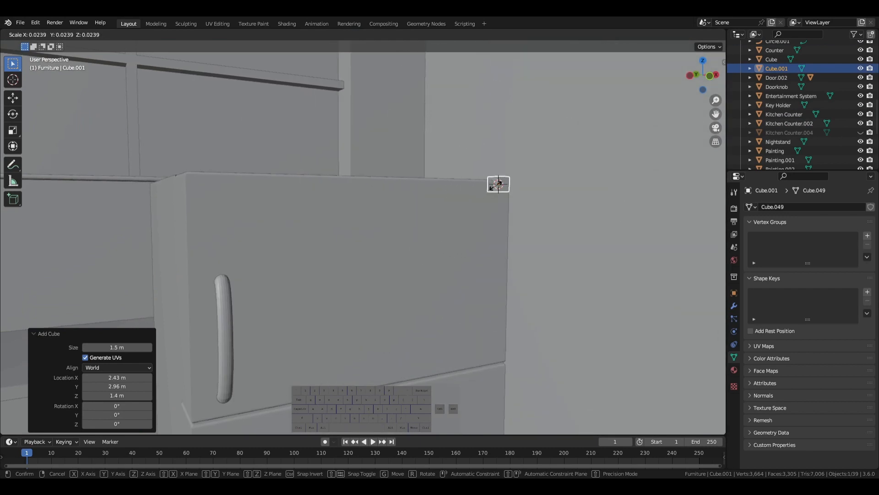
click(494, 201)
key(g)
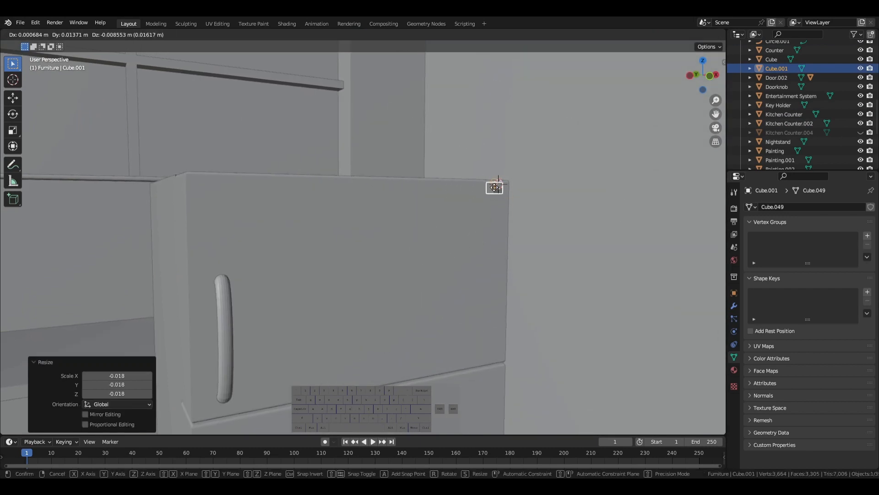
click(495, 188)
- Shift the small cube about 0.175 m along global X, and bring it back about 0.127 m toward the fridge corner
key(g)
key(y)
key(x)
click(551, 212)
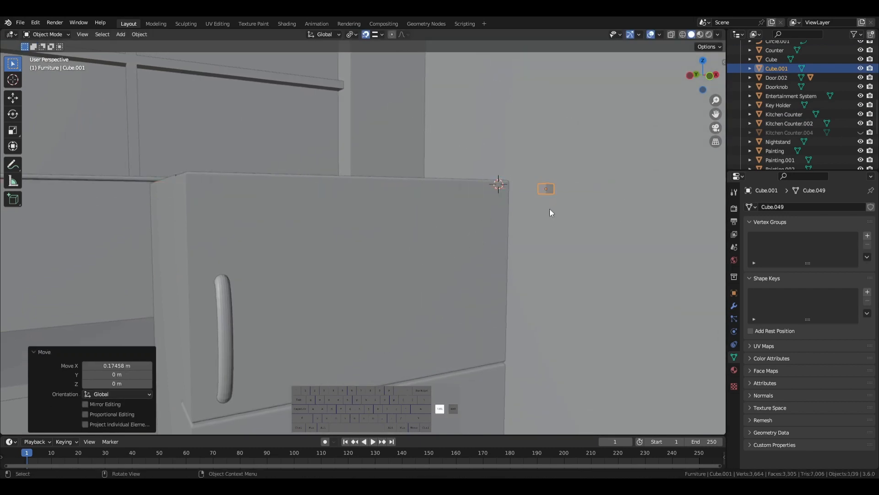
key(g)
key(x)
click(495, 201)
- Adjust the small cube's depth at the fridge front with global Y moves of about -0.538 m and 0.511 m
middle_drag(511, 199, 454, 207)
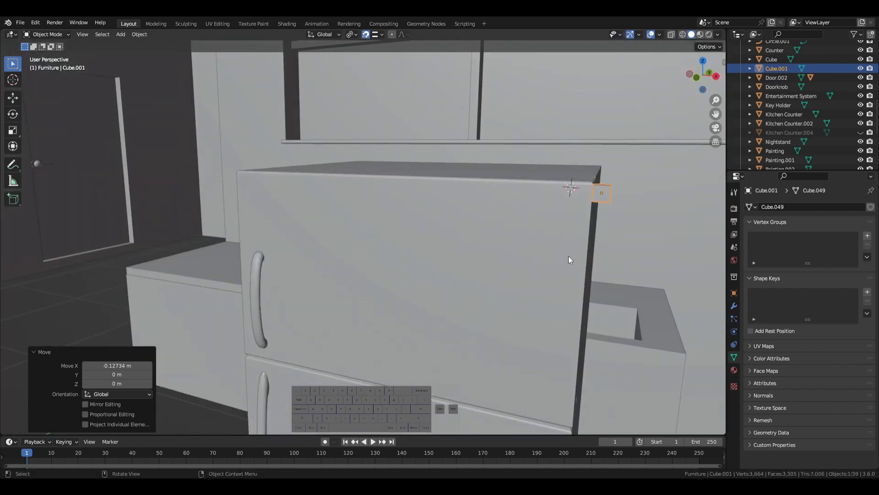
key(g)
key(y)
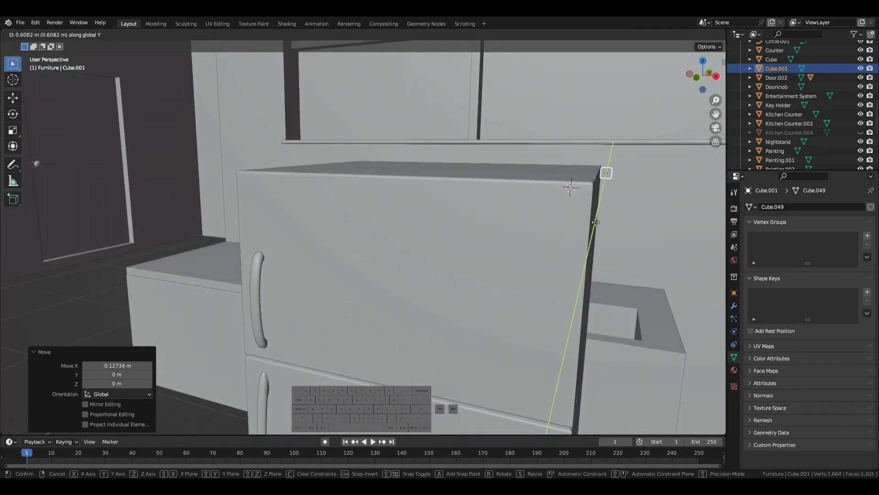
click(585, 254)
key(g)
key(y)
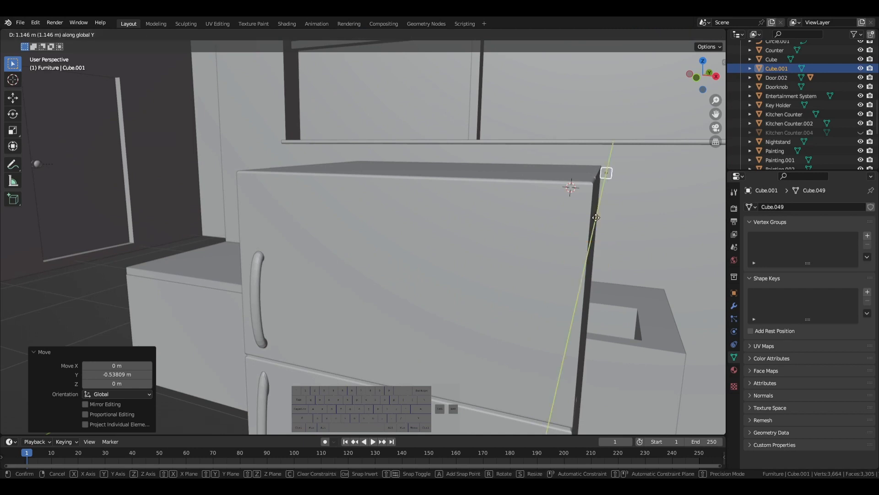
click(589, 218)
middle_drag(589, 218, 607, 223)
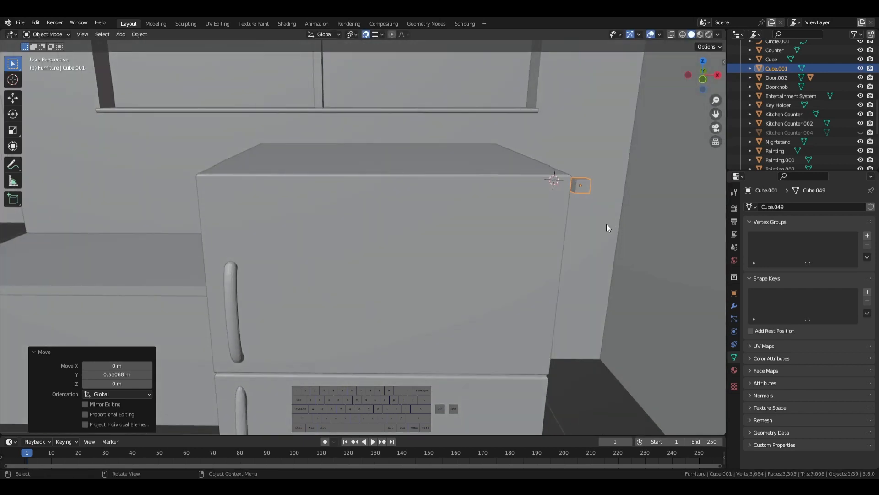
- Move the small cube about -0.048 m along global X and lower it about 0.014 m along global Z
key(g)
key(x)
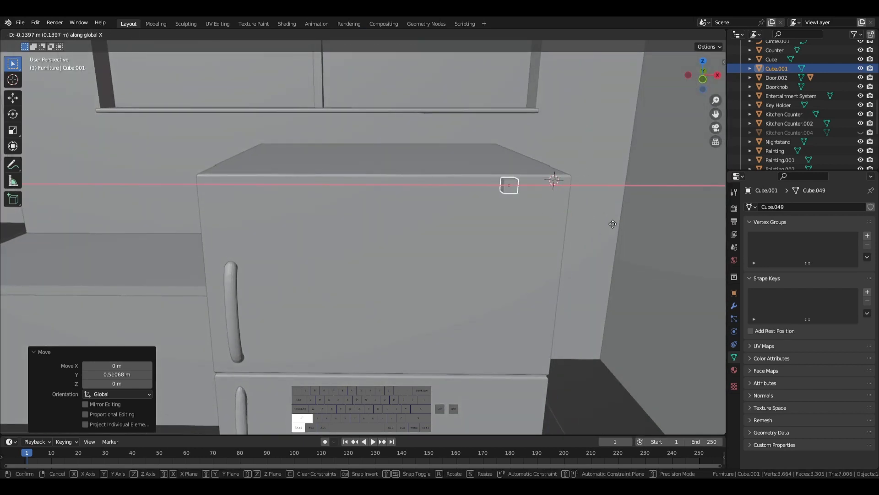
click(356, 252)
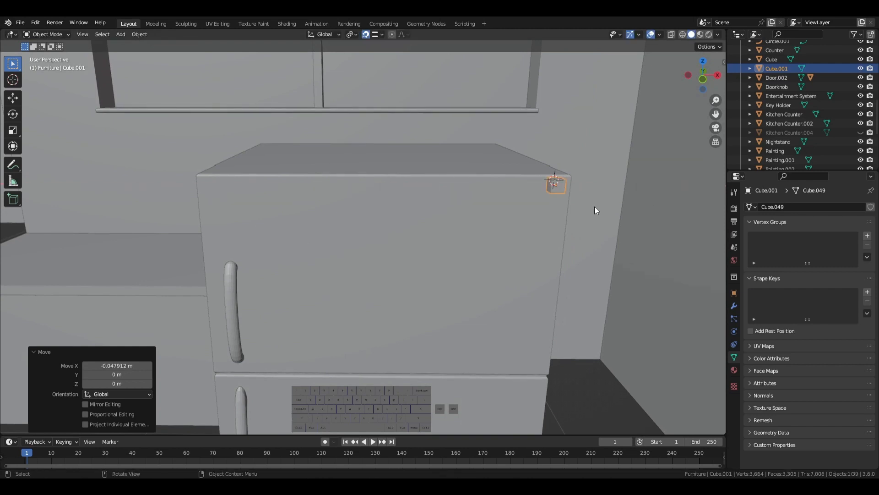
key(g)
key(z)
click(589, 237)
- Scale the cube by about 3.689 along global X and 0.265 along global Y to form a thin plate
key(s)
key(x)
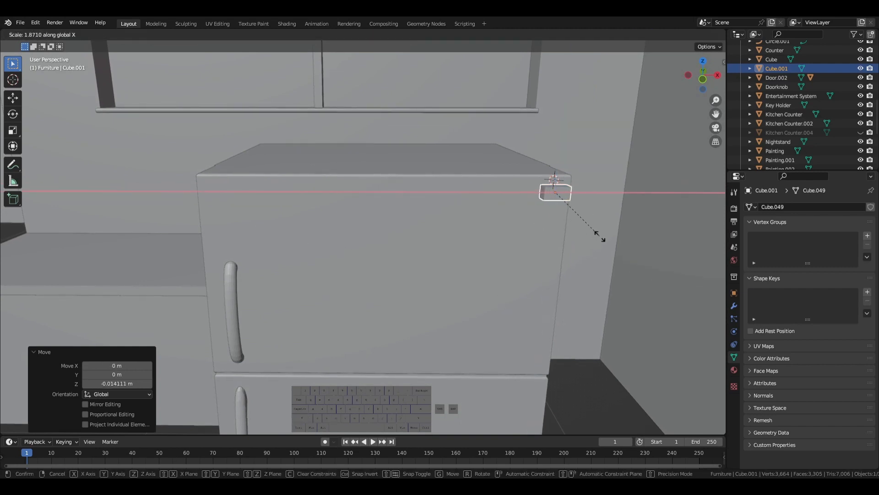
click(661, 254)
key(s)
key(y)
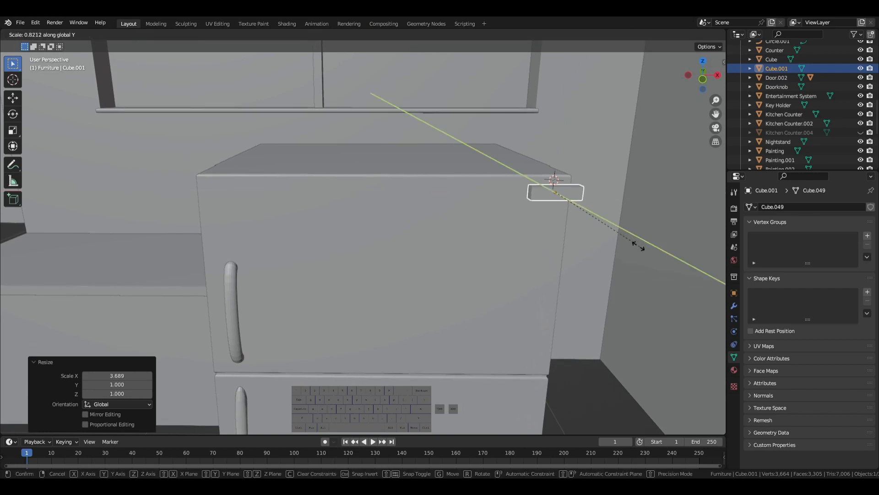
click(576, 219)
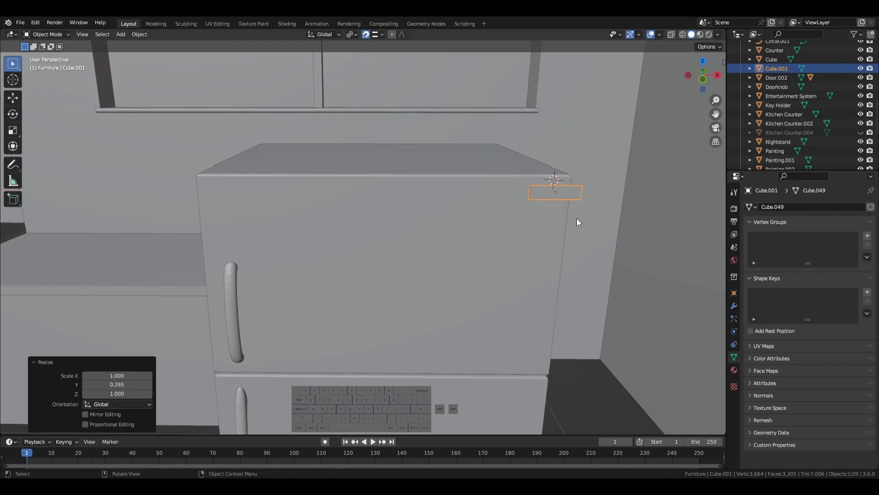
- Move the plate about -0.042 m along global X and 0.010 m along global Y against the upper door's front
key(g)
key(y)
key(x)
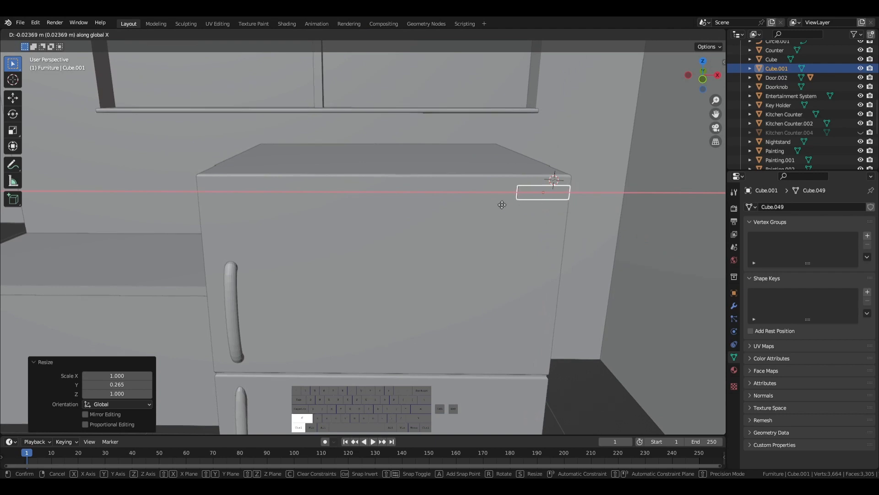
click(558, 218)
middle_drag(436, 189, 416, 228)
key(g)
key(y)
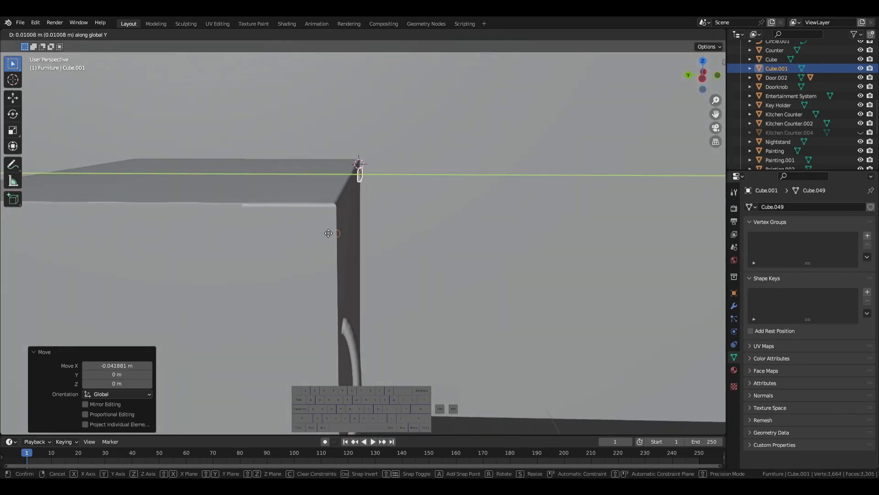
click(333, 235)
- Thin the plate in Edit Mode by moving its front face about 0.0053 m along global Y toward the door
middle_drag(333, 235, 458, 171)
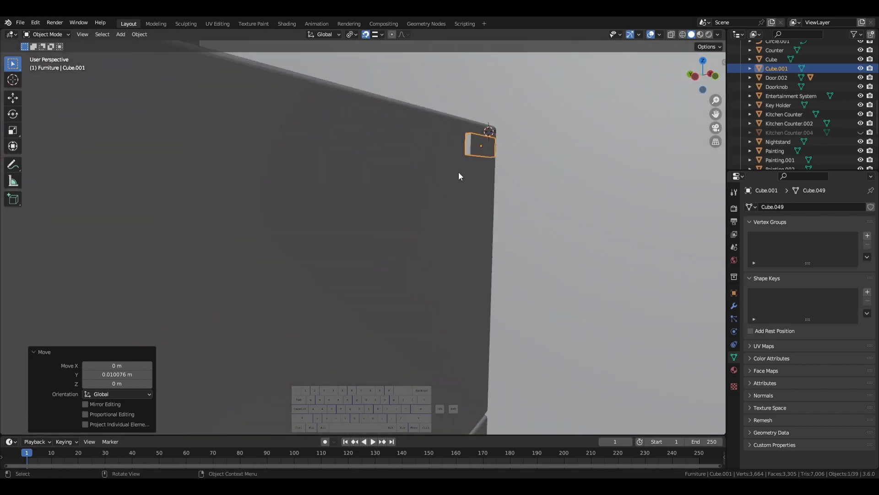
key(KP_Decimal)
key(Tab)
key(alt+a)
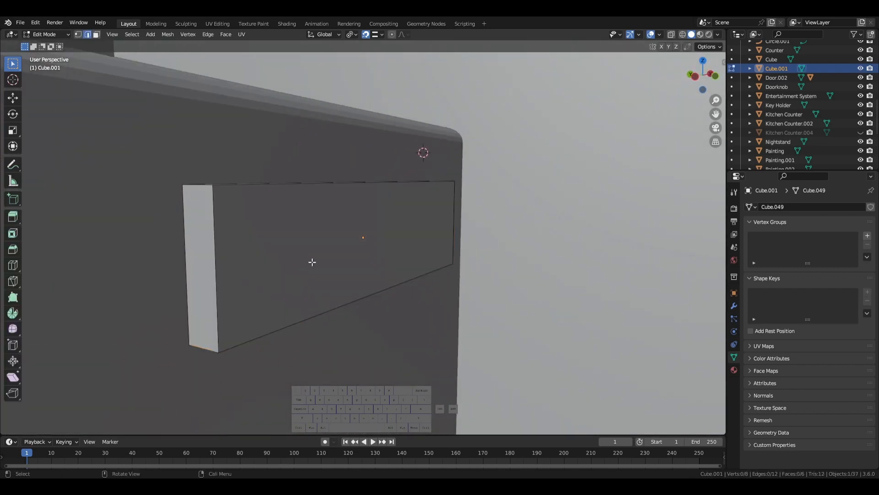
click(307, 257)
key(g)
key(y)
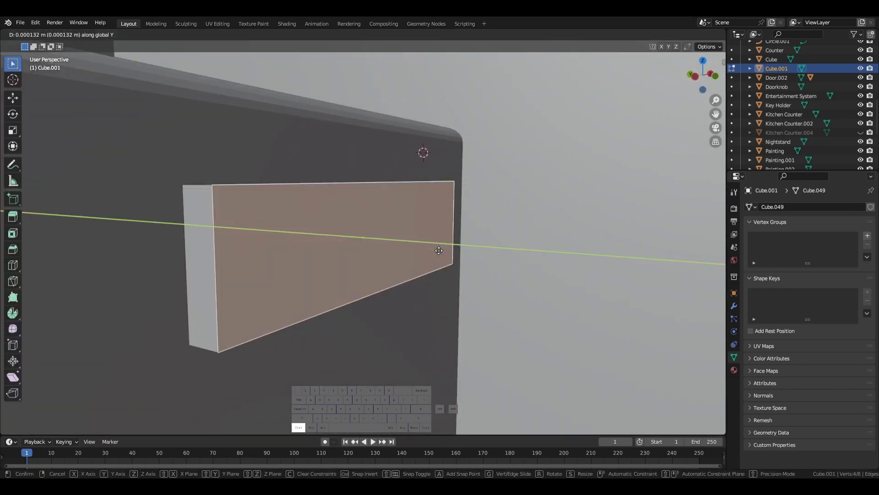
click(259, 222)
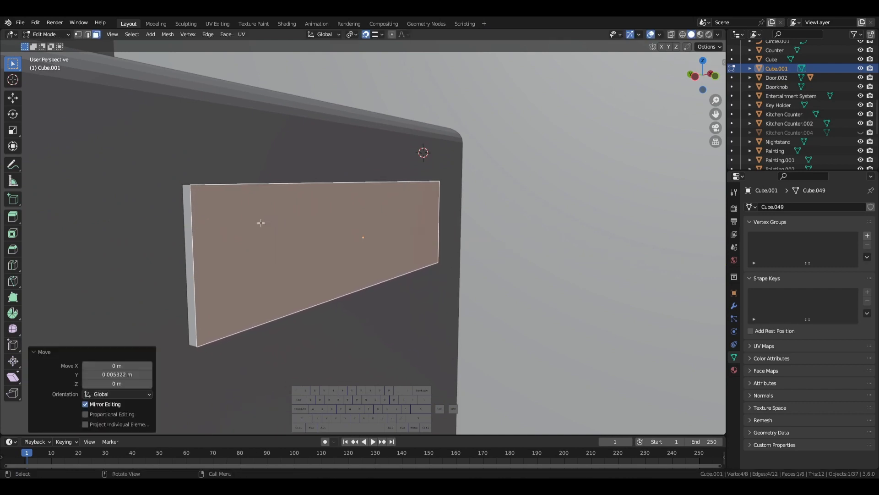
- Try to bevel the two short edges at the plate's left end with five segments, and undo the bevel
middle_drag(259, 222, 233, 245)
key(2)
click(283, 228)
middle_drag(287, 242, 252, 248)
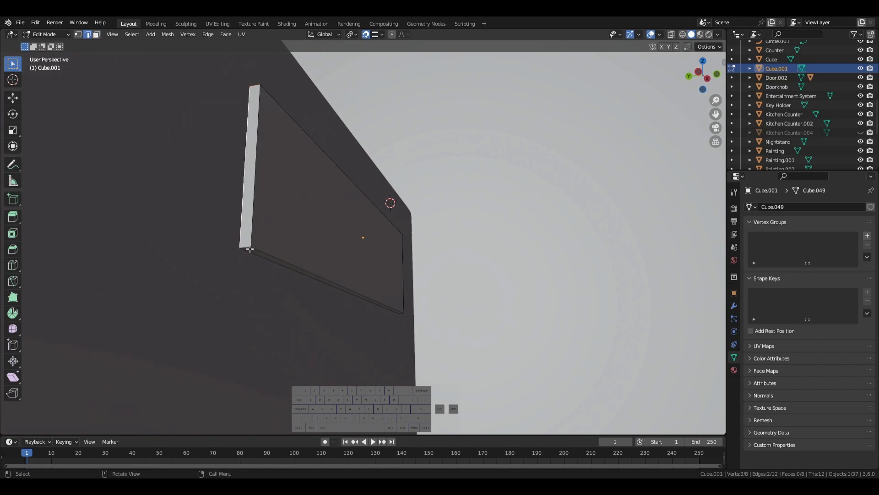
key(ctrl+b)
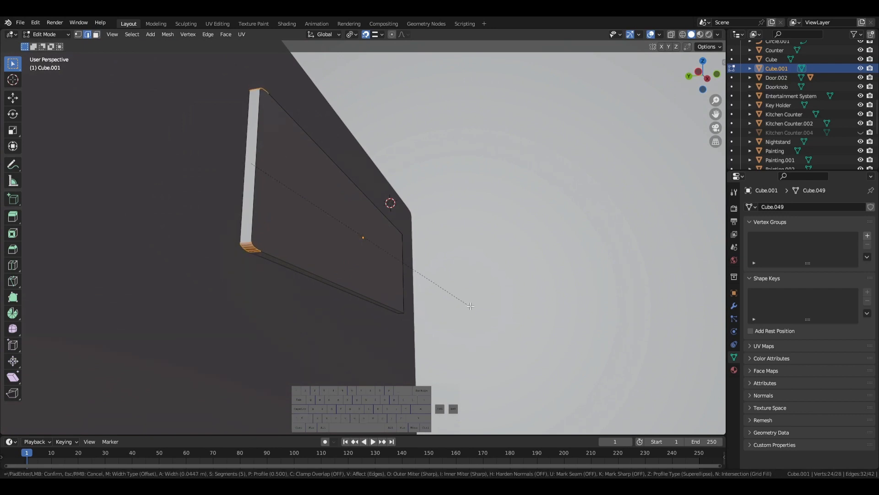
click(496, 317)
key(ctrl+z)
- Apply the plate's scale in Object Mode and reopen its mesh for editing
key(Tab)
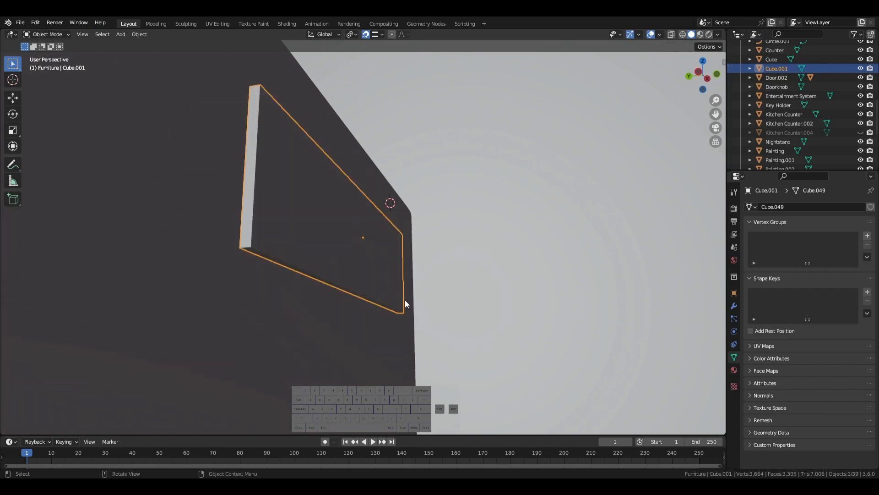
middle_drag(405, 299, 304, 294)
key(ctrl+a)
click(250, 224)
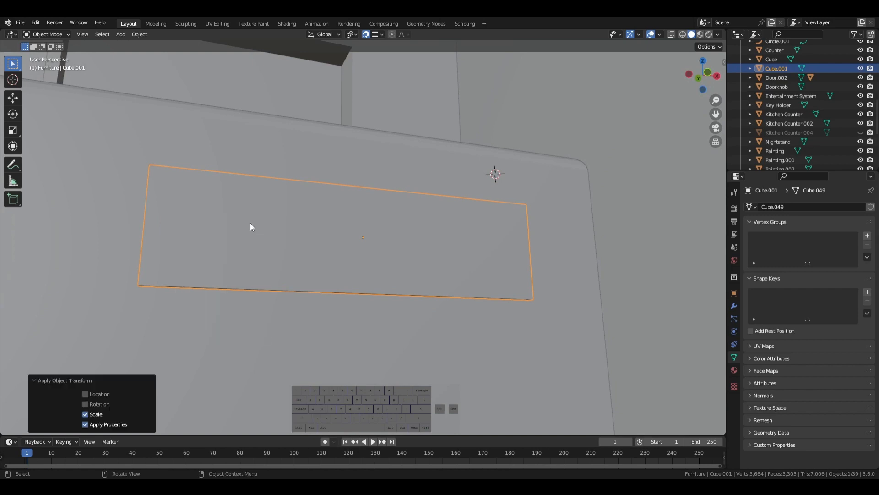
middle_drag(250, 222, 316, 250)
key(Tab)
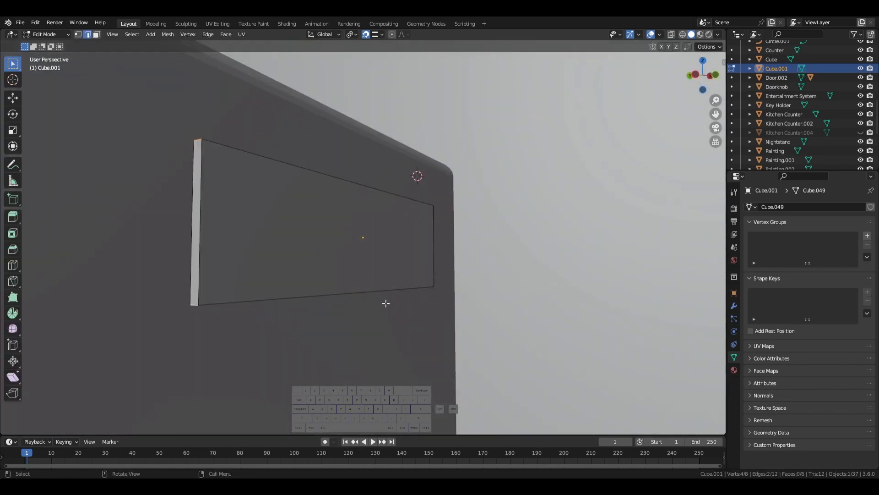
- Bevel the two short edges at the plate's left end by about 0.0062 m with five segments
key(ctrl+b)
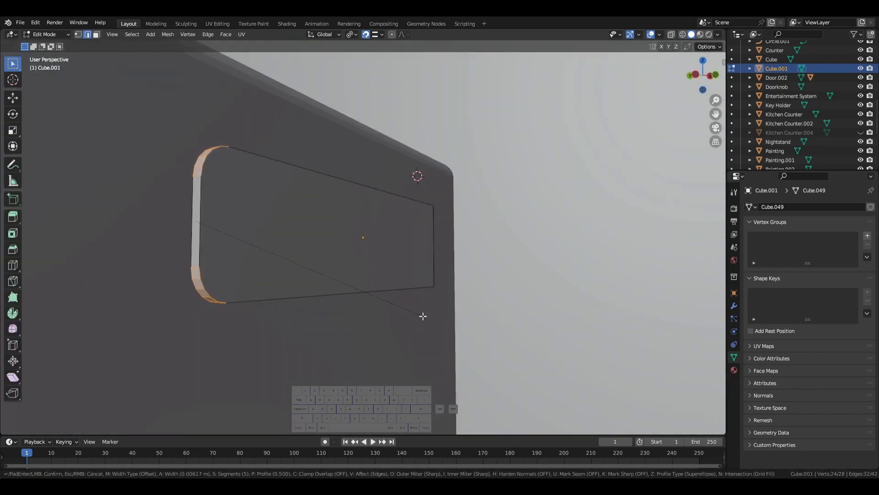
click(422, 316)
middle_drag(423, 316, 426, 309)
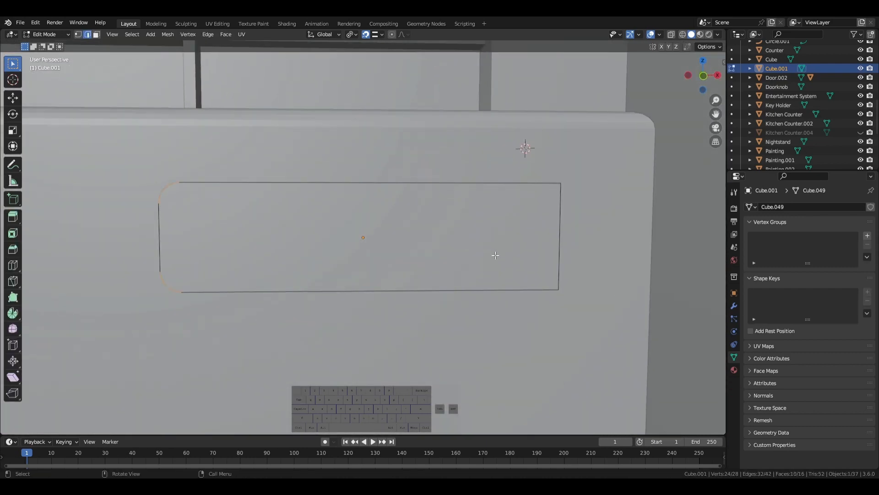
- Bevel the lower corner edge at the plate's right end 0.0231 m with five segments and return to Object Mode
middle_drag(495, 255, 483, 231)
middle_drag(461, 228, 549, 256)
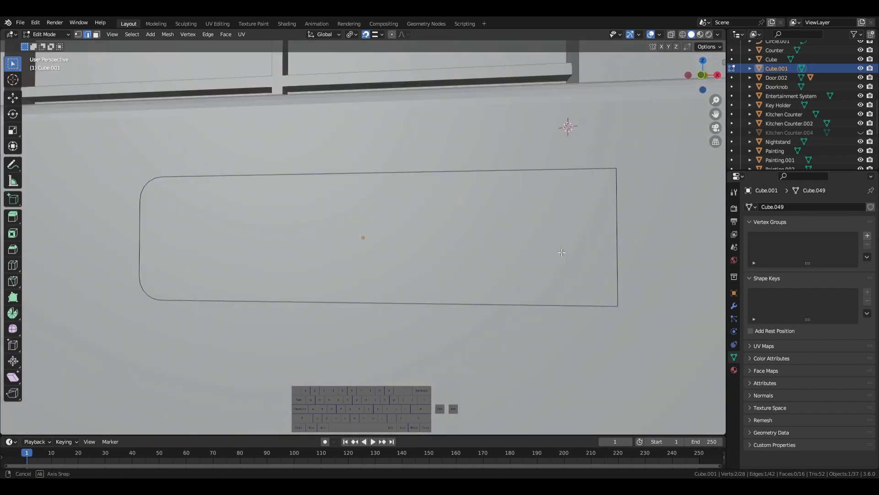
key(ctrl+b)
click(12, 381)
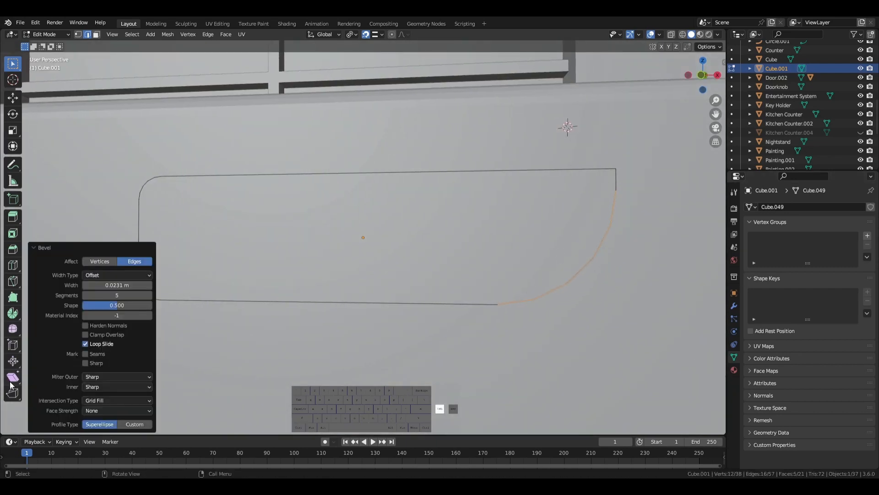
key(Tab)
- Join the small plate on the upper door into the fridge body
middle_drag(342, 282, 386, 315)
click(477, 259)
middle_drag(477, 259, 360, 257)
scroll(229, 270, down, 3)
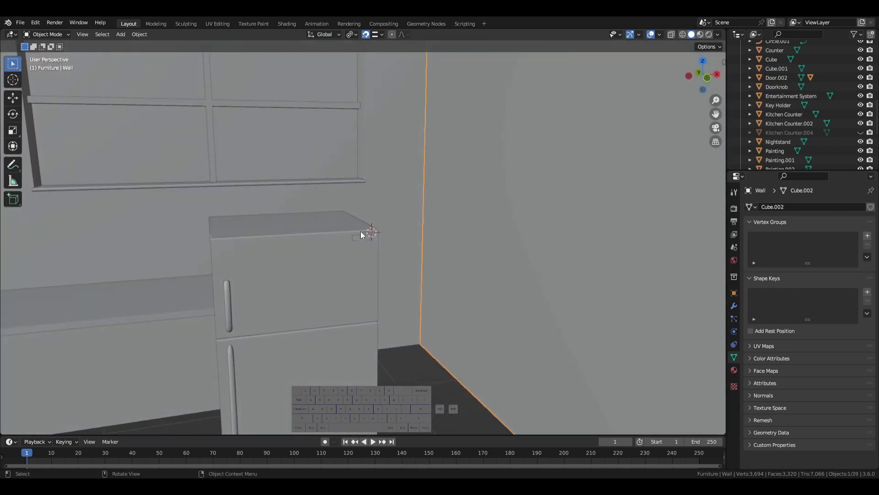
click(361, 236)
key(a)
click(334, 269)
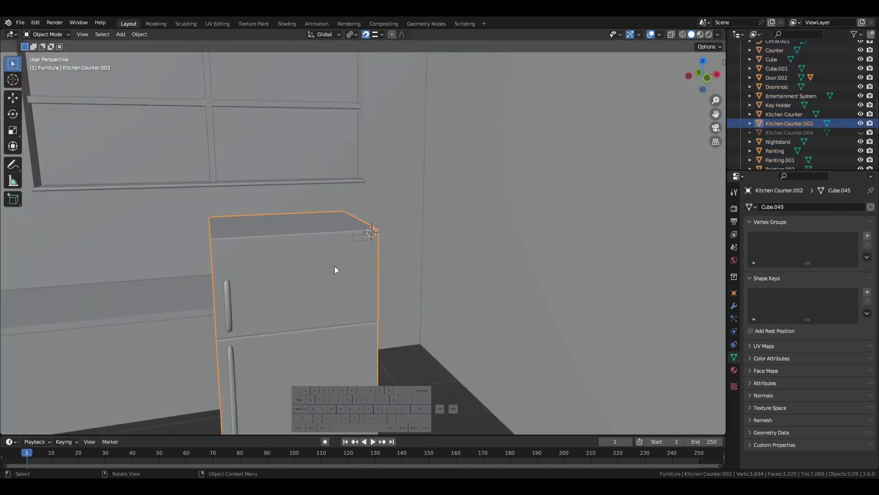
click(360, 239)
shift+click(293, 270)
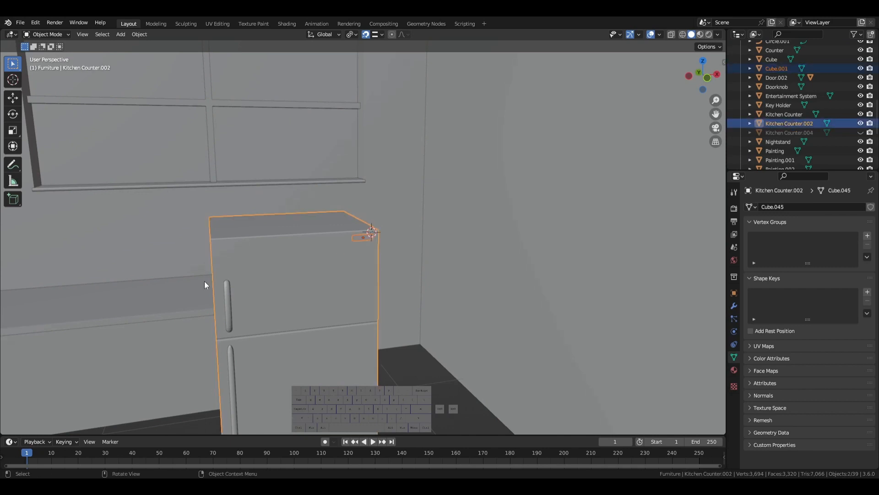
key(ctrl+j)
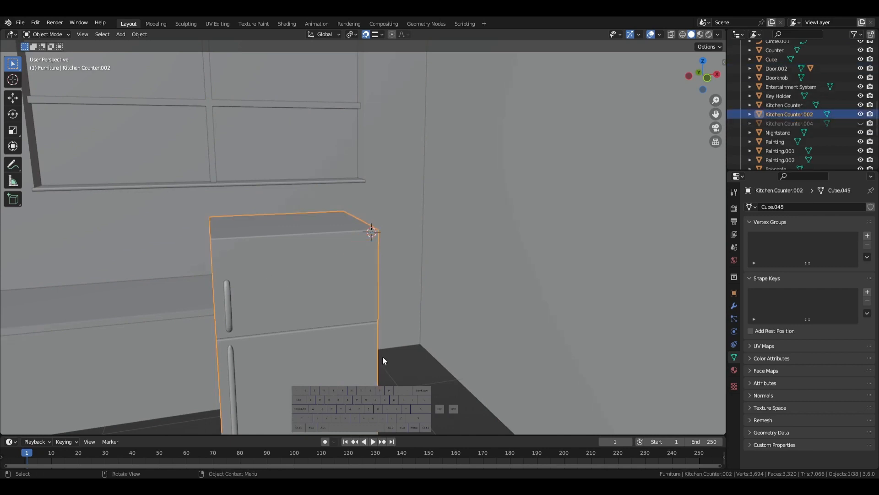
- Try to move the fridge body along global X, and undo the move
middle_drag(383, 357, 486, 315)
scroll(483, 311, up, 3)
middle_drag(386, 276, 304, 328)
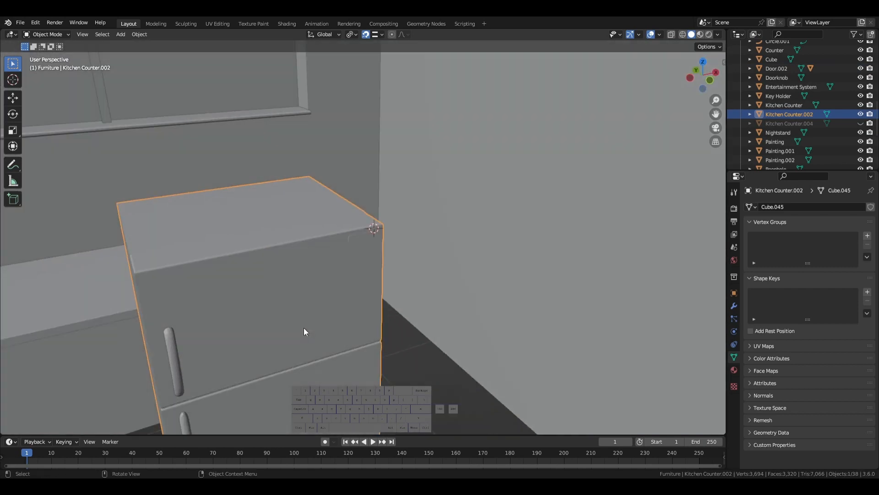
key(g)
key(x)
click(454, 326)
key(ctrl+z)
- Try to join the two door handle curves directly into the fridge body
click(170, 366)
middle_drag(170, 366, 171, 387)
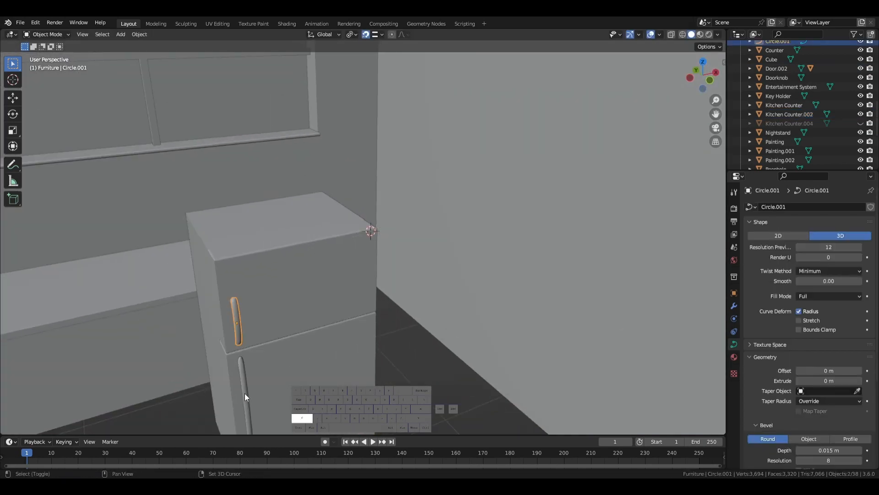
shift+click(275, 291)
key(ctrl+j)
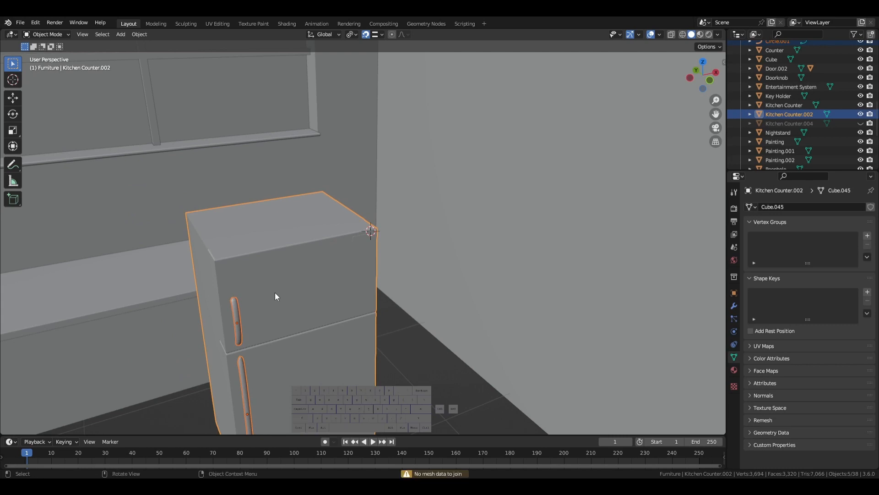
- Convert both door handle curves to meshes and join them into the fridge body
click(235, 308)
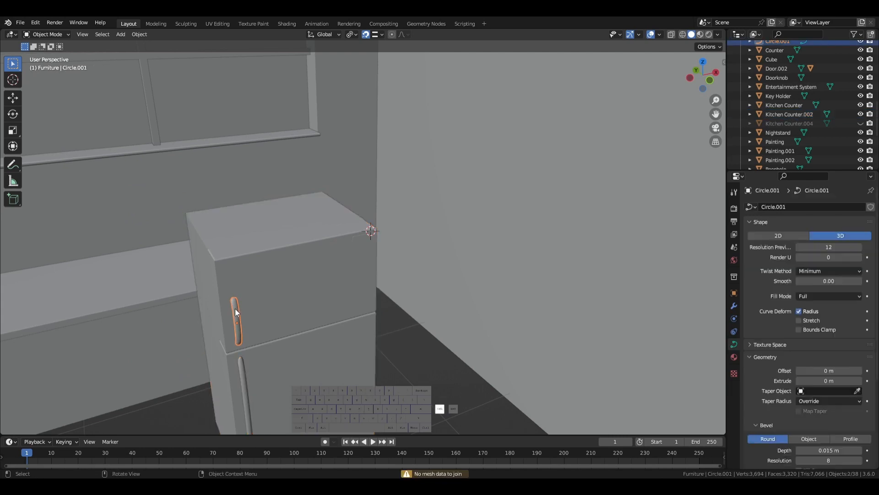
shift+click(240, 364)
right_click(241, 364)
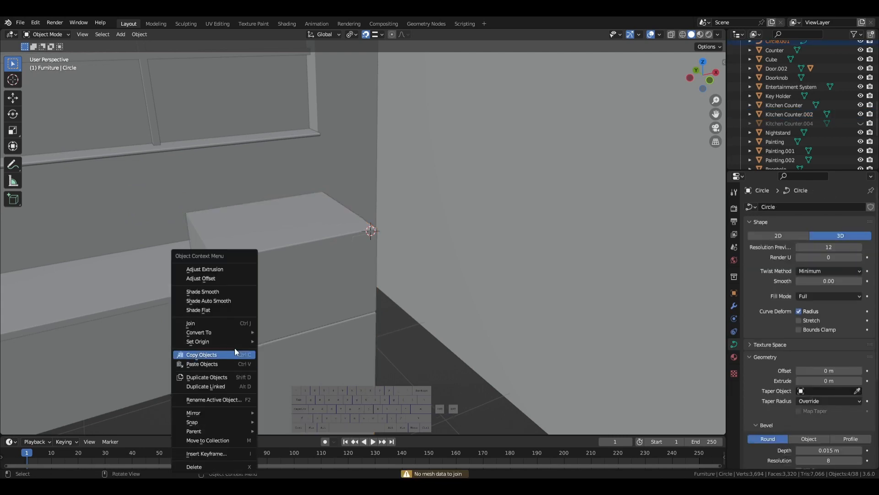
mouse_move(243, 335)
click(302, 341)
shift+click(367, 279)
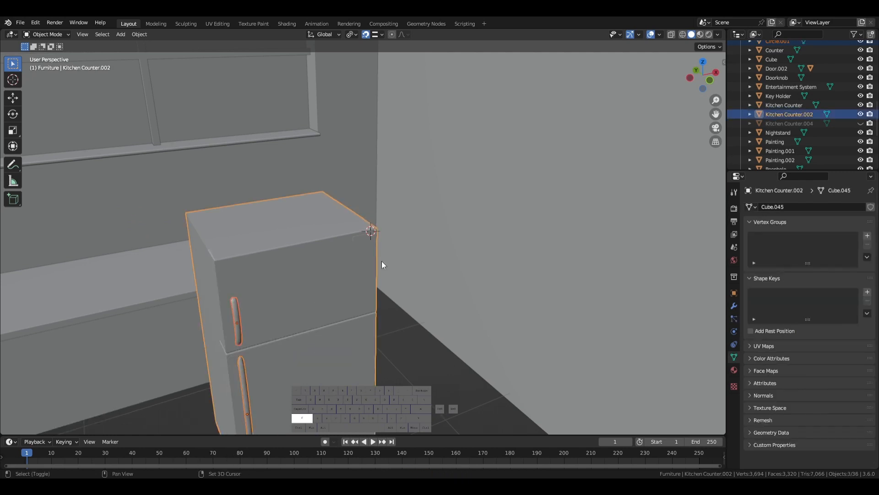
key(ctrl+j)
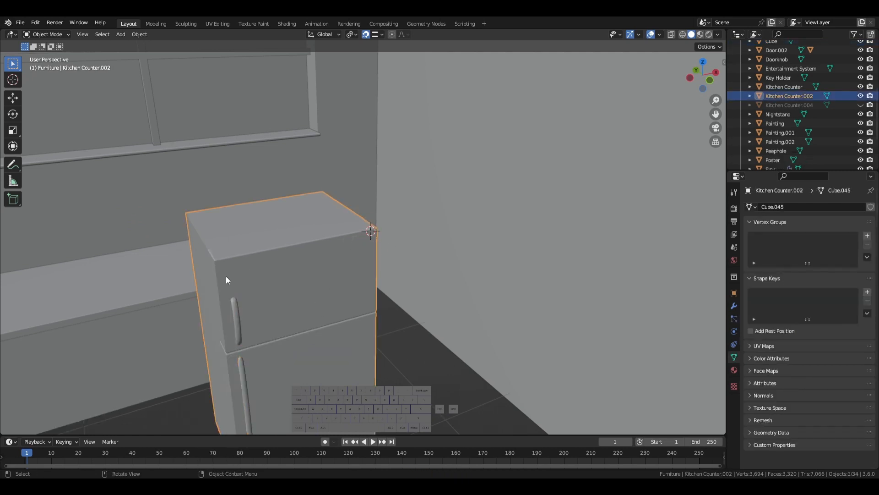
- Move the joined fridge 1.0642 m along global X and about -0.17 m along global Z
key(g)
key(y)
key(x)
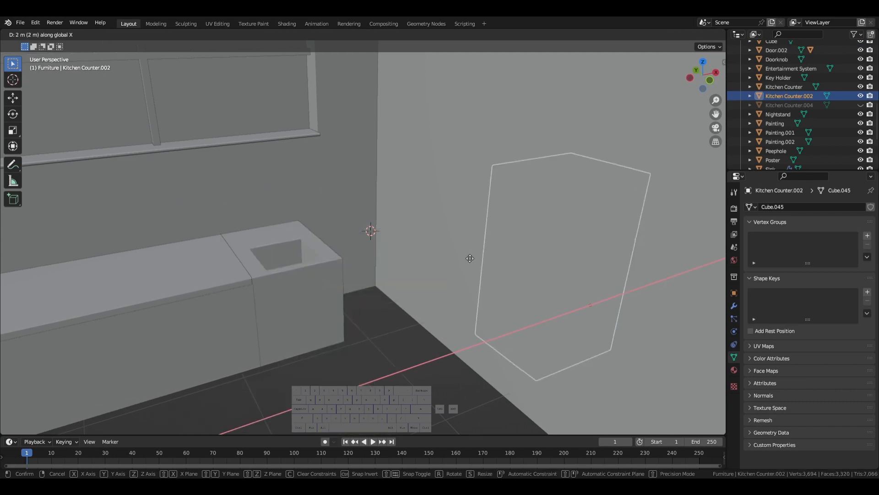
click(508, 335)
key(g)
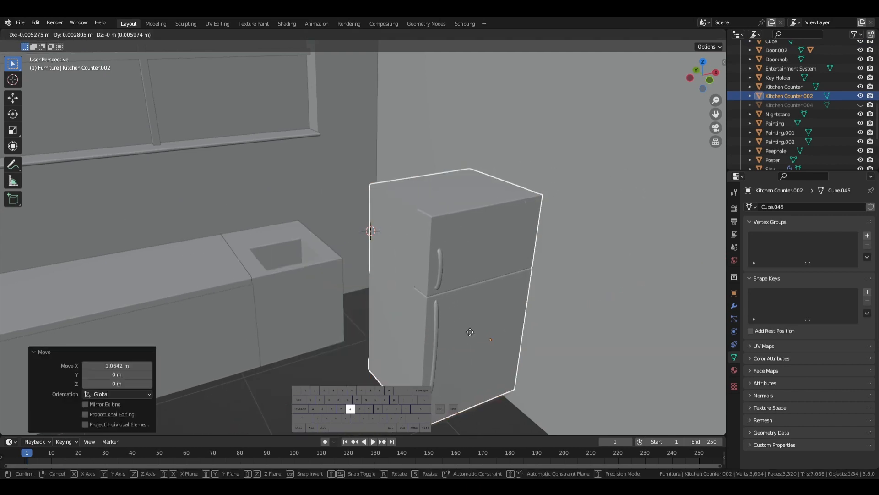
key(x)
key(z)
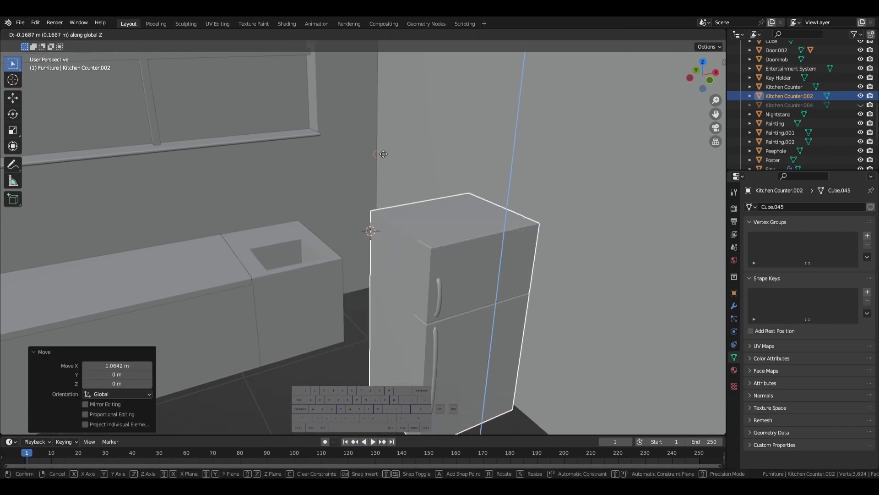
click(383, 154)
- Move the fridge 1.2486 m along global Y into the corner beside the sink and about 0.049 m along global Z
key(g)
key(y)
click(384, 188)
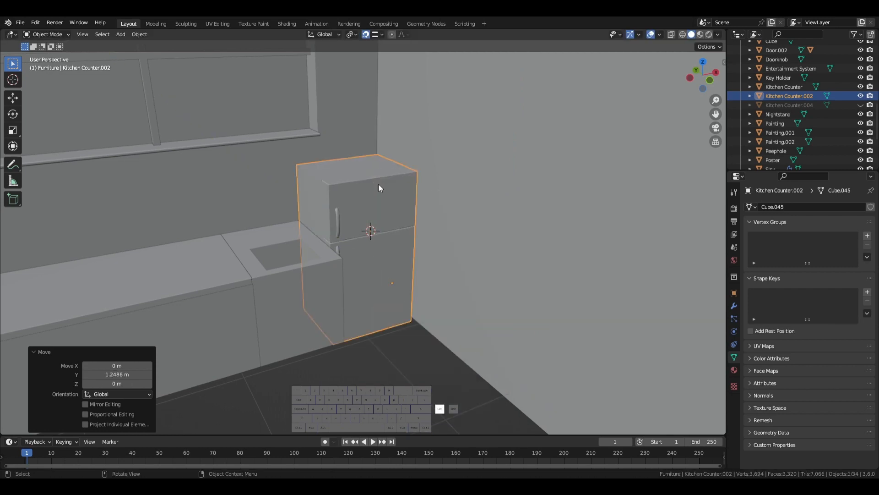
middle_drag(383, 188, 456, 339)
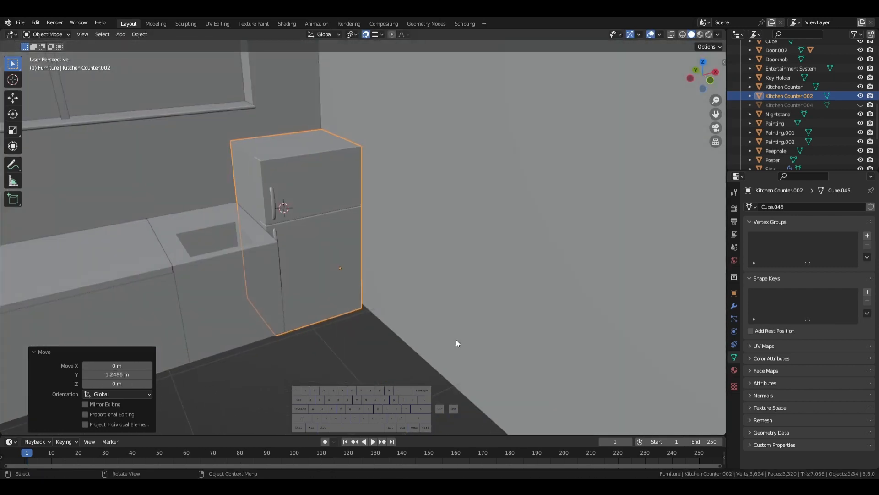
key(g)
key(z)
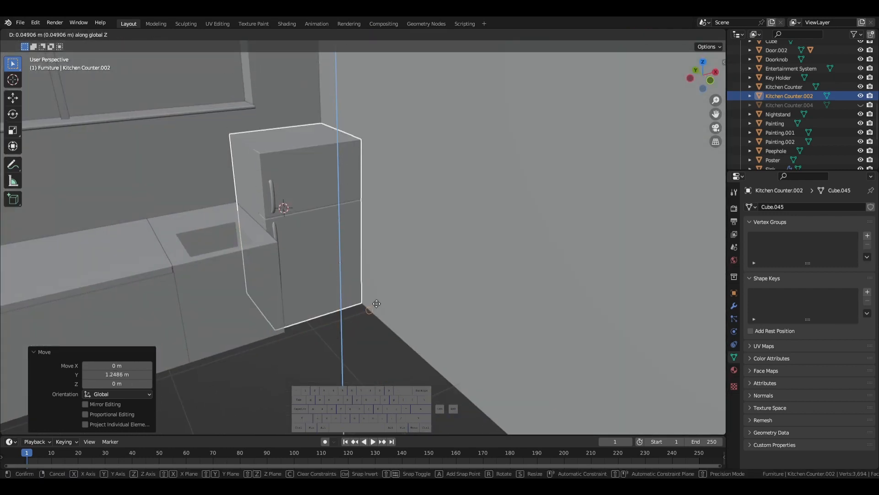
click(396, 332)
- Save the Blender file
middle_drag(397, 331, 430, 318)
scroll(303, 311, up, 2)
key(ctrl+s)
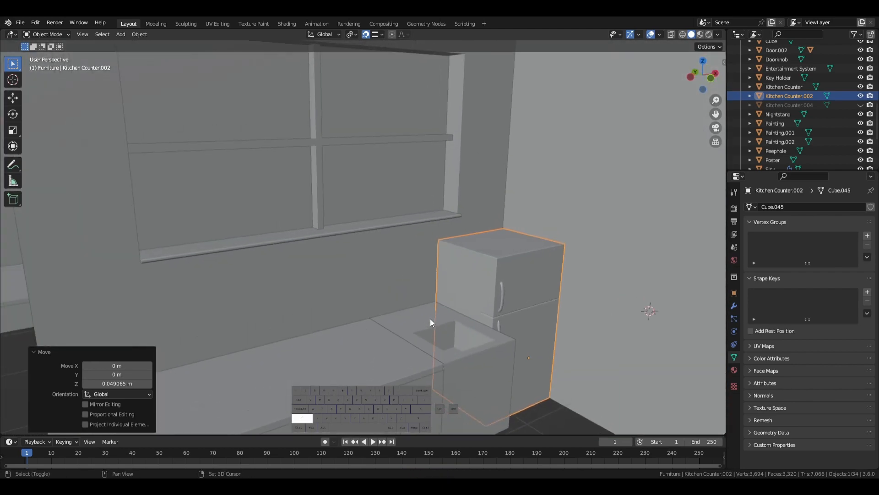
- Show the hidden Kitchen Counter.004 object to check where it sits, and hide it again
scroll(347, 311, down, 7)
scroll(346, 313, up, 4)
middle_drag(346, 313, 441, 329)
shift+middle_drag(573, 300, 393, 299)
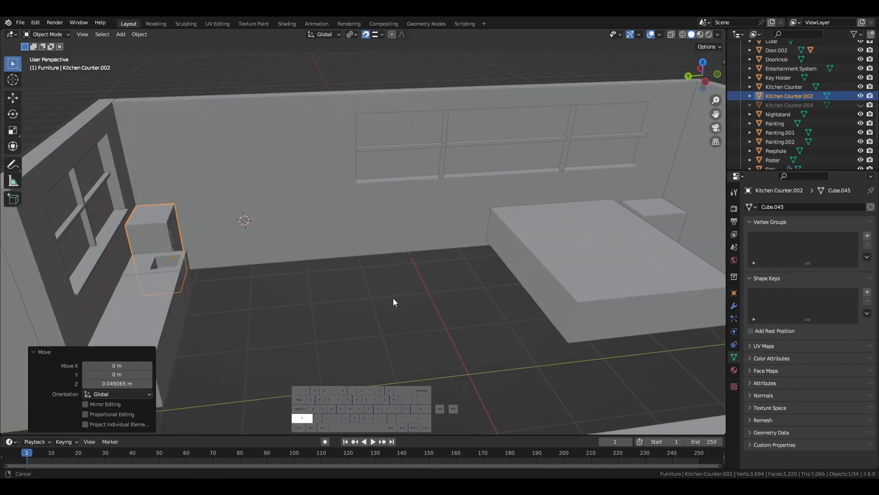
scroll(822, 107, down, 1)
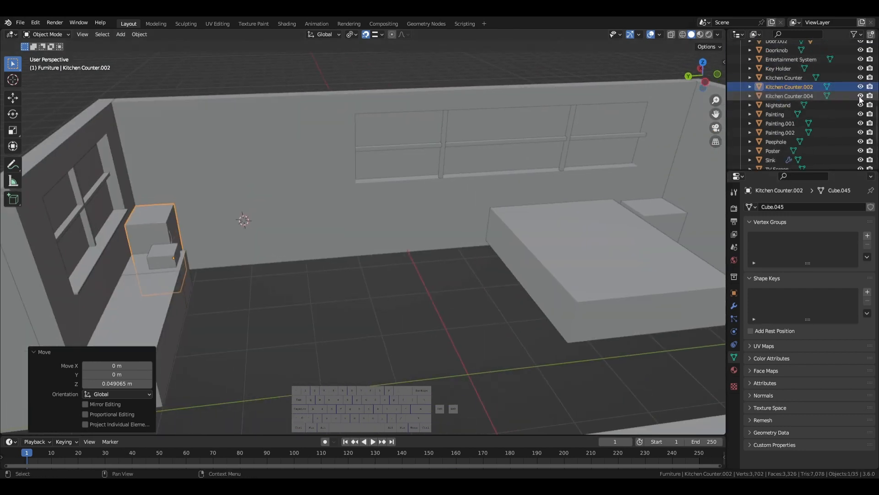
click(779, 93)
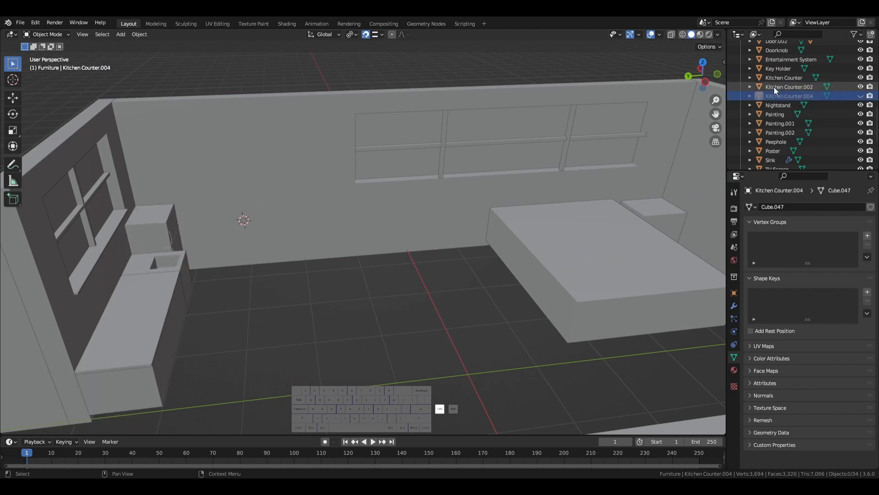
click(774, 86)
- Apply the Boolean difference modifier on the Sink object
click(140, 272)
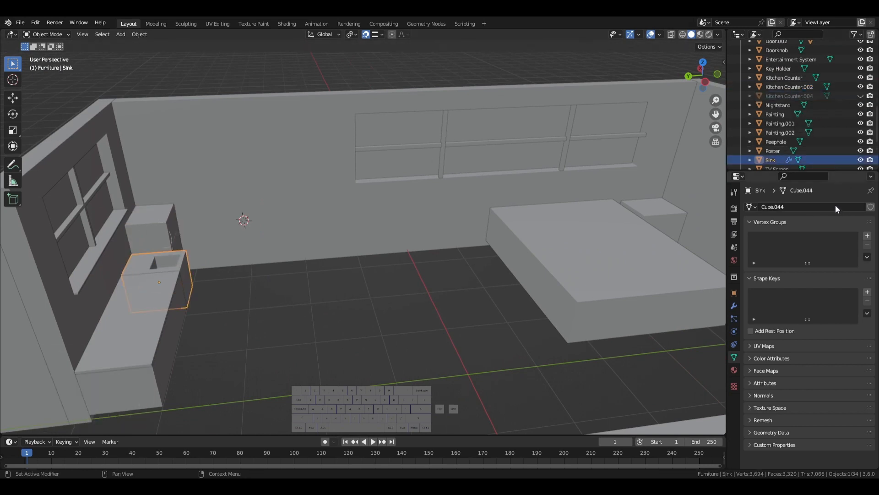
click(735, 303)
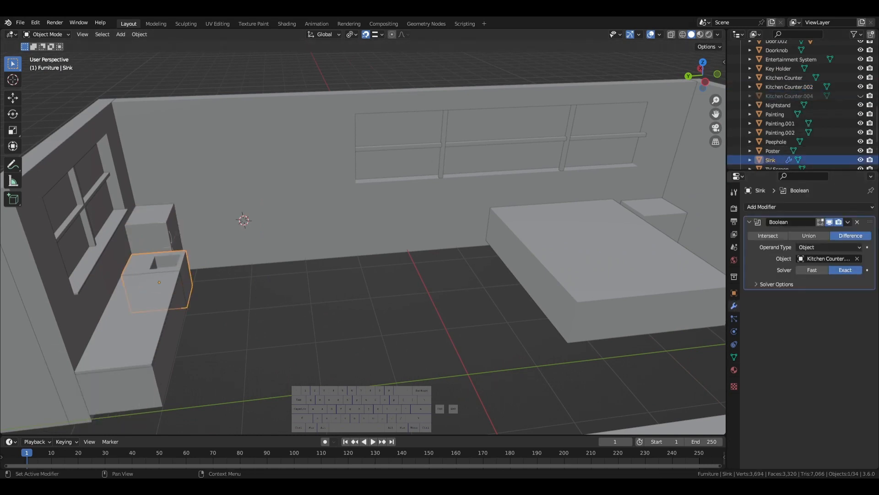
click(848, 223)
click(821, 231)
- Unhide the Floor object and the two cylinders Eboy.001 and Eboy
scroll(795, 125, down, 2)
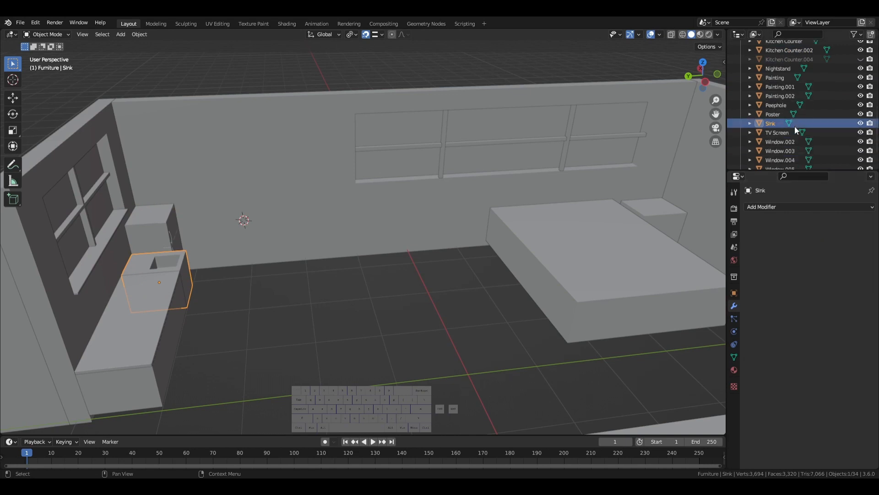
scroll(821, 117, up, 10)
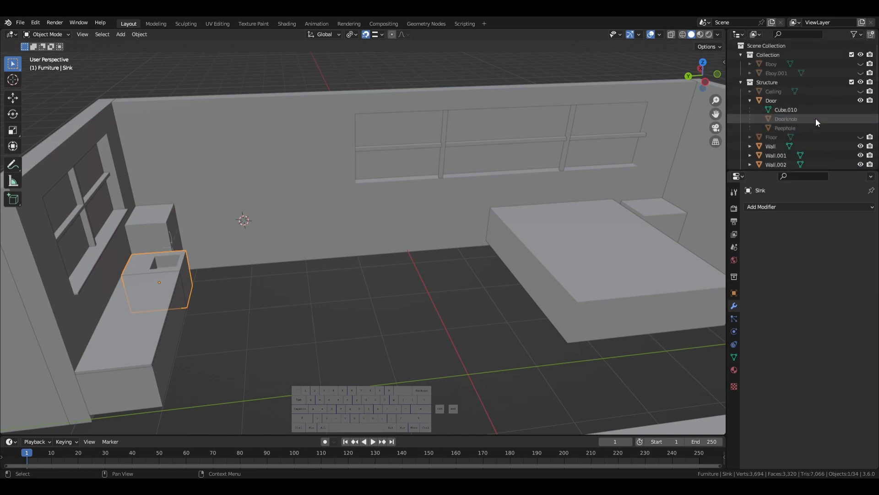
click(860, 137)
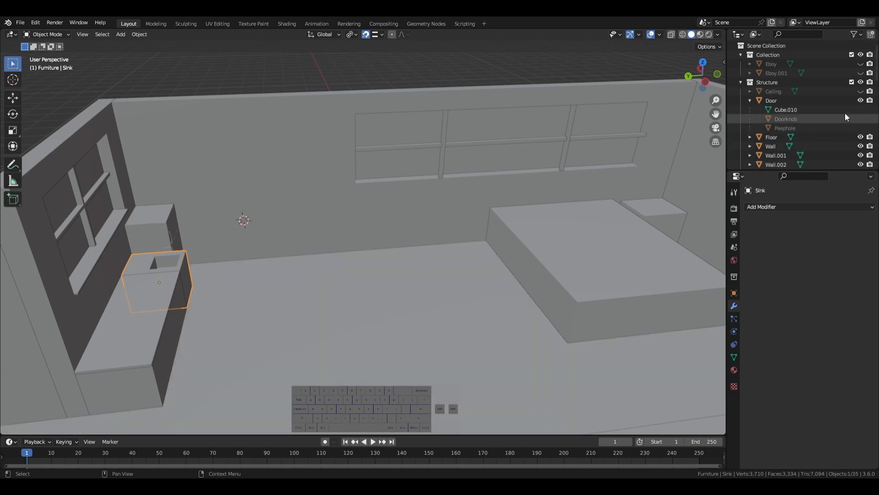
click(861, 73)
click(860, 72)
click(861, 73)
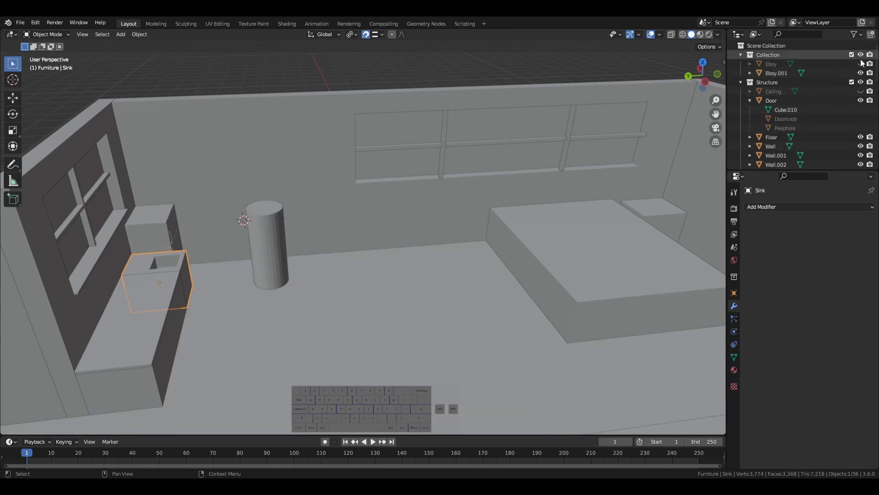
click(860, 64)
- Move the Eboy cylinder horizontally with global Z locked, over to the kitchen counter under the window
middle_drag(514, 241, 318, 279)
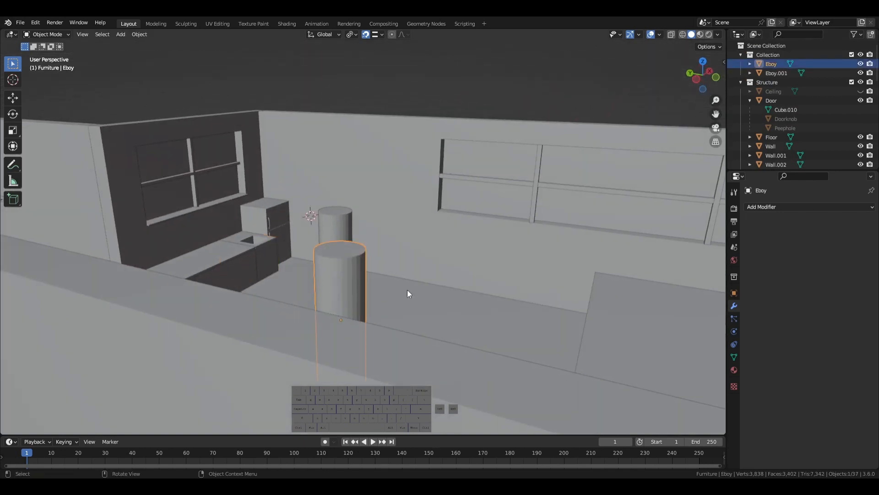
key(g)
key(shift+z)
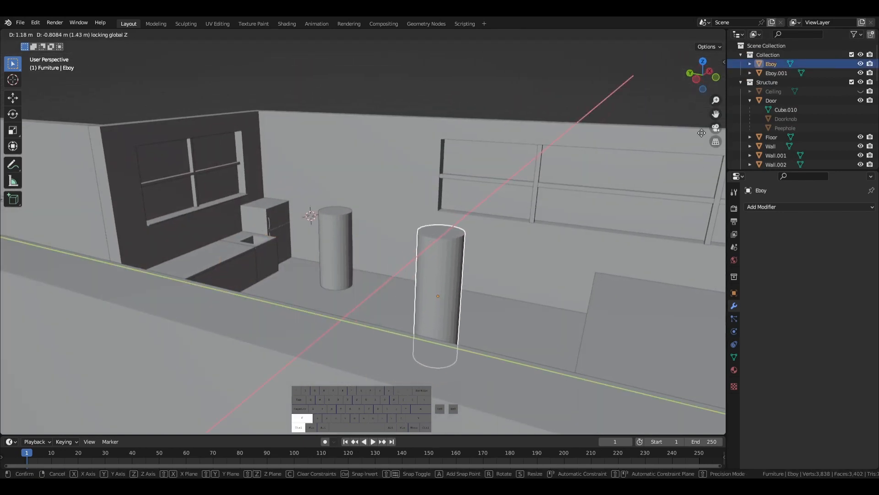
click(493, 63)
middle_drag(526, 119, 534, 207)
- Place the Eboy cylinder by the kitchen counter, and select the kitchen wall Wall.002, its window parts and the adjoining long wall
click(606, 401)
shift+middle_drag(607, 399, 467, 267)
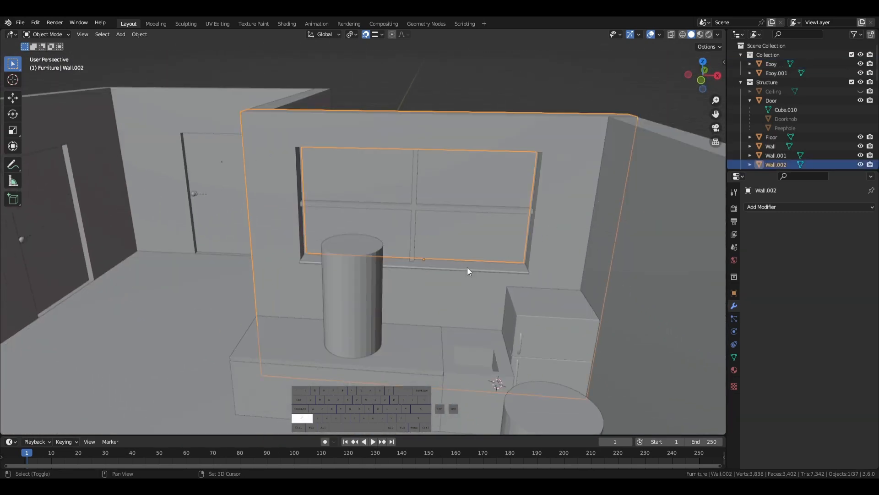
shift+click(467, 267)
shift+click(415, 215)
middle_drag(415, 215, 489, 212)
shift+click(655, 313)
- Add the long wall's window bars, including Window.002, Window.003 and Window.005, to the current selection
scroll(641, 303, down, 5)
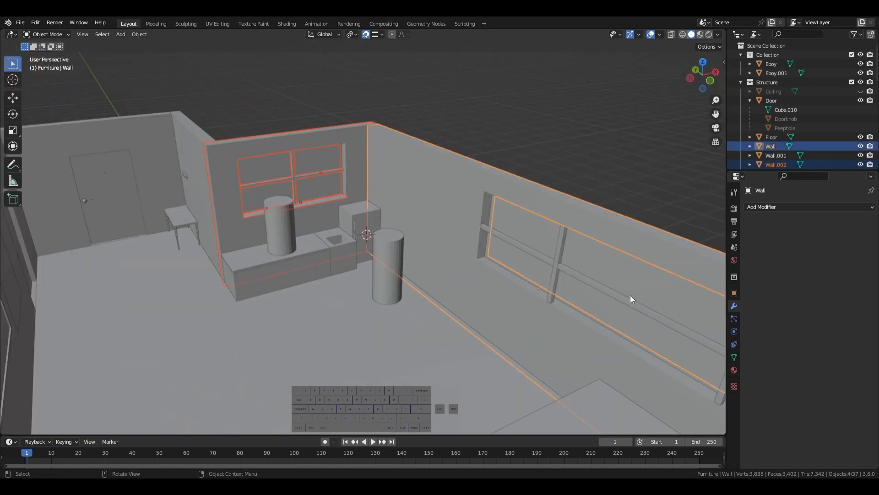
shift+click(597, 282)
shift+click(532, 251)
shift+click(579, 268)
shift+middle_drag(682, 412, 505, 313)
shift+middle_drag(409, 113, 462, 146)
shift+click(401, 130)
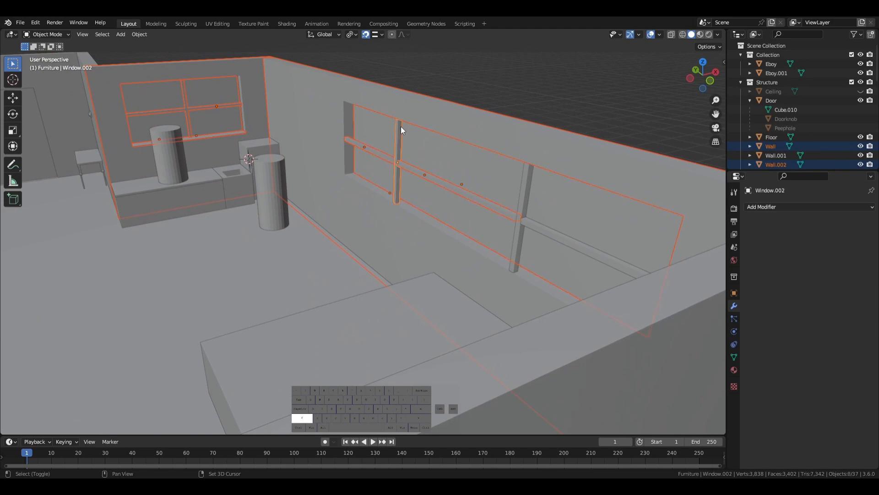
shift+click(532, 183)
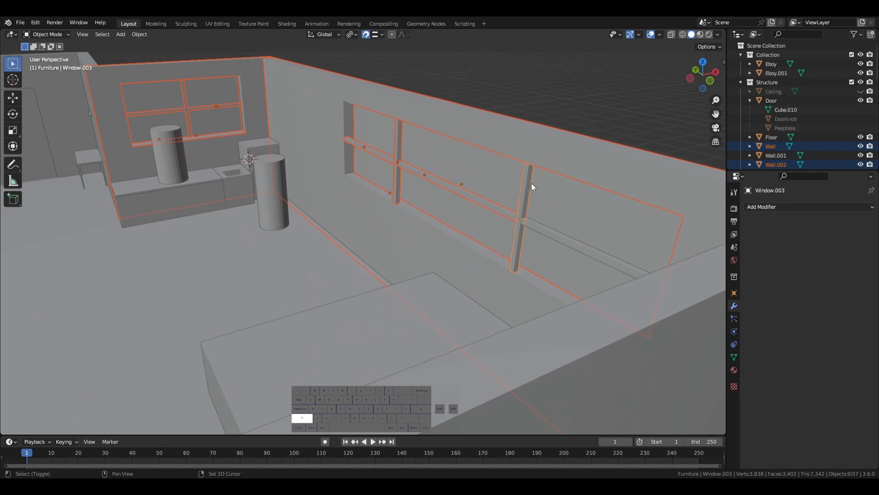
shift+click(537, 235)
- Move the selected walls and window parts -0.3928 m along global Z
scroll(545, 239, down, 5)
scroll(383, 242, up, 6)
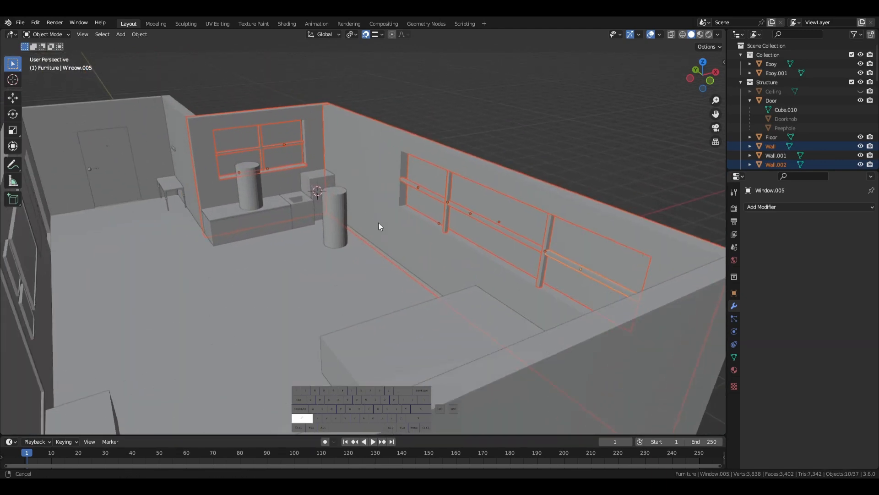
key(g)
key(z)
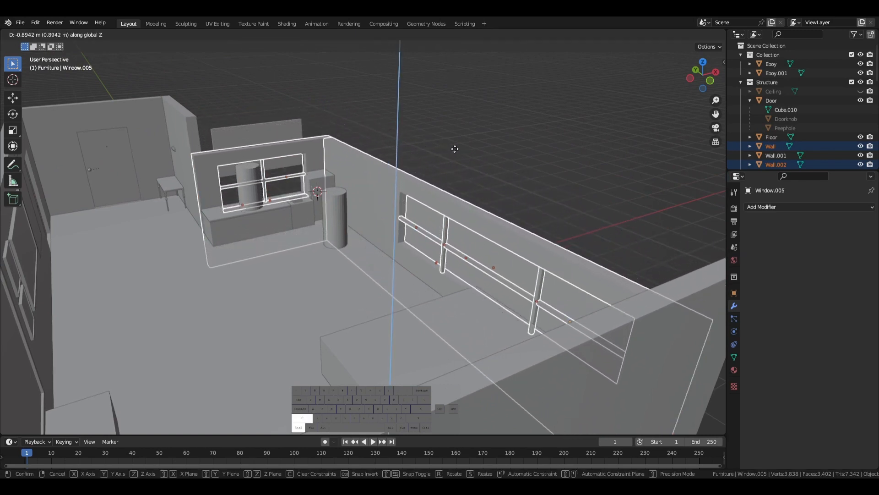
click(530, 317)
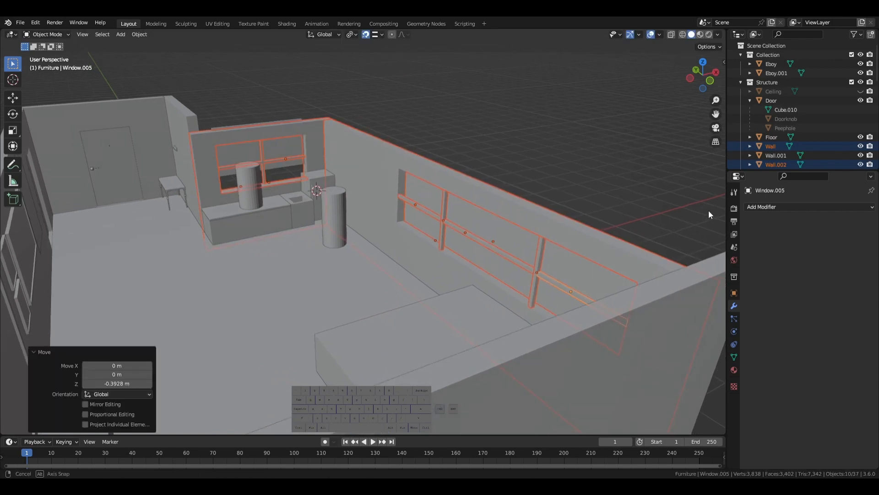
- Move the Window object at the kitchen wall -0.3928 m along global Z to match the lowered window, and clear the selection
middle_drag(708, 210, 485, 254)
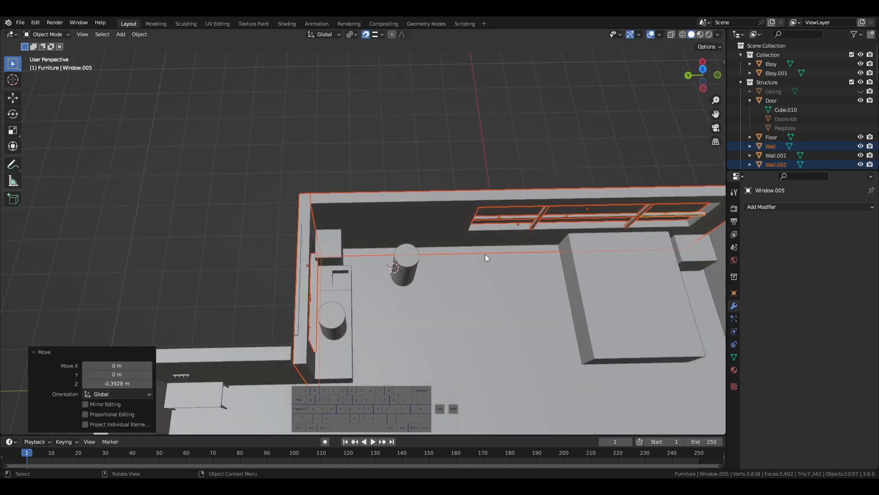
click(414, 140)
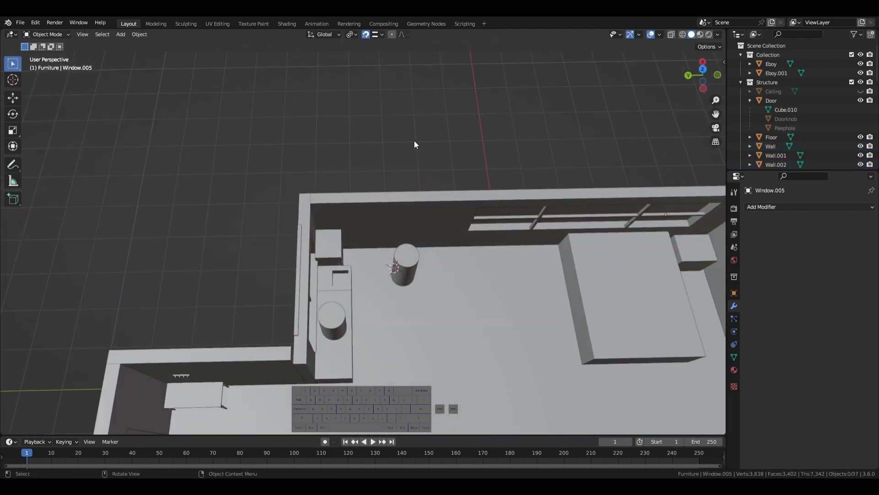
click(310, 227)
middle_drag(308, 227, 259, 196)
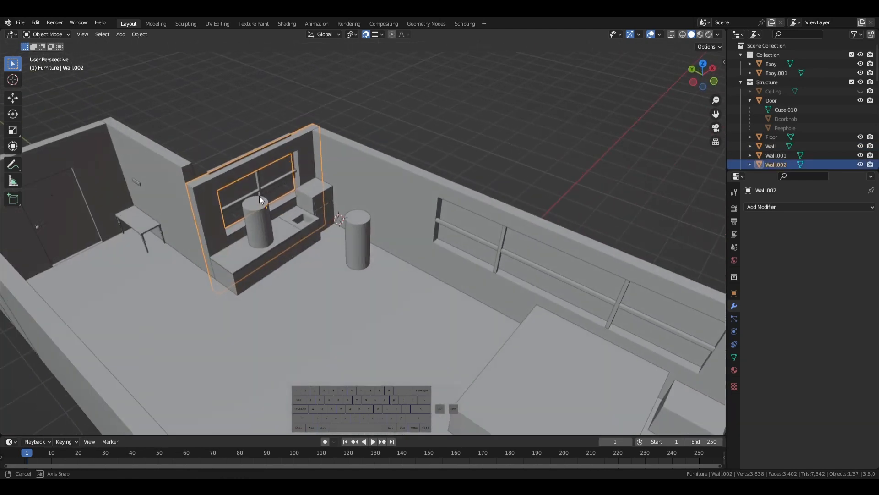
click(230, 190)
key(g)
key(z)
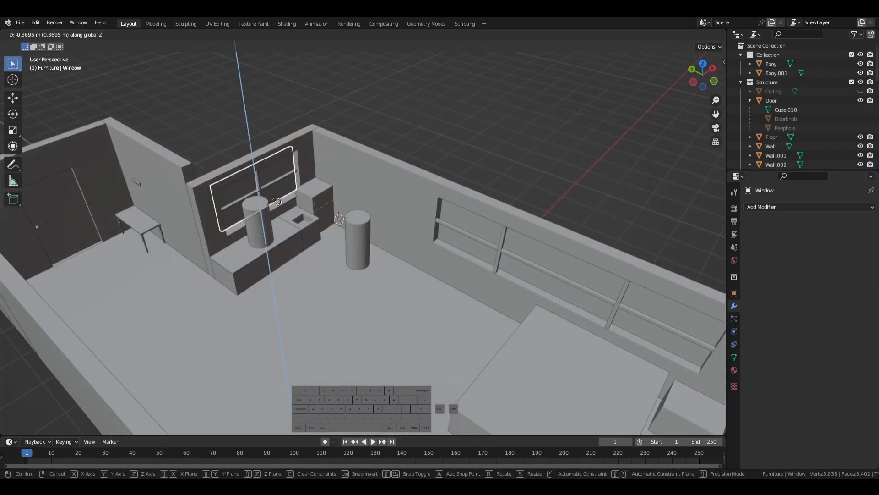
click(276, 199)
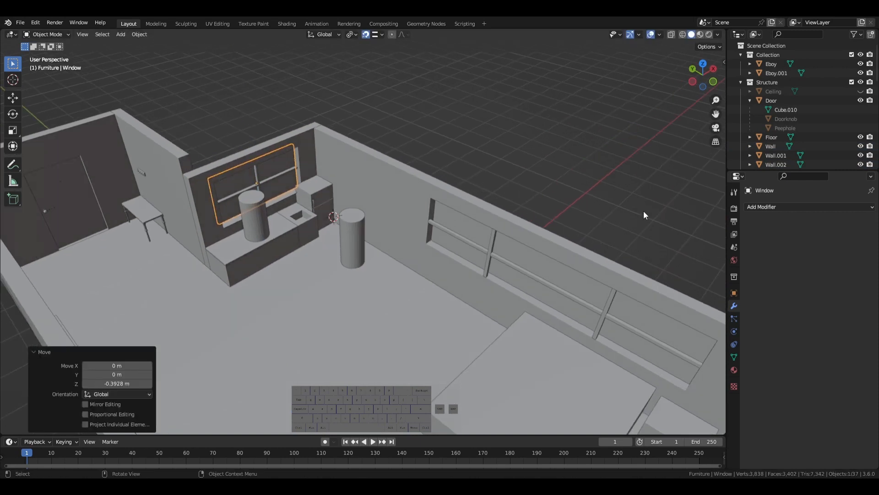
click(644, 211)
- Edit Wall and Wall.002 together and raise their top faces by 0.3928 m along Z
middle_drag(644, 211, 220, 208)
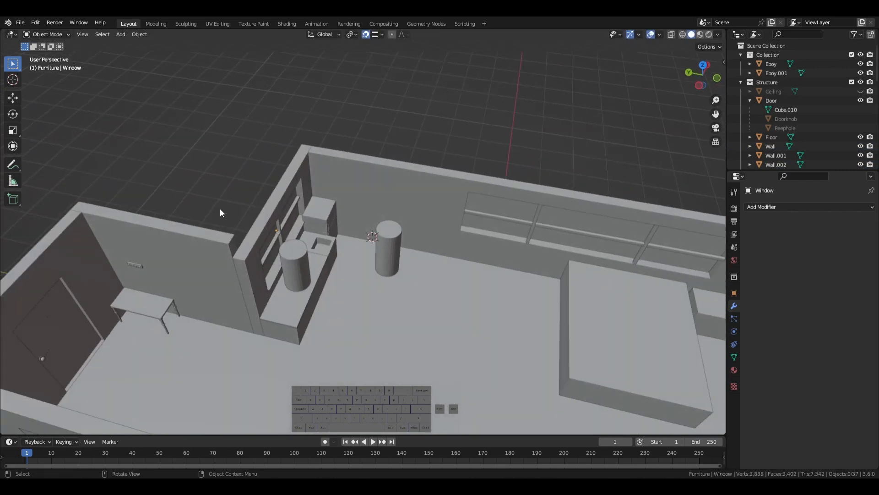
shift+click(433, 177)
key(Tab)
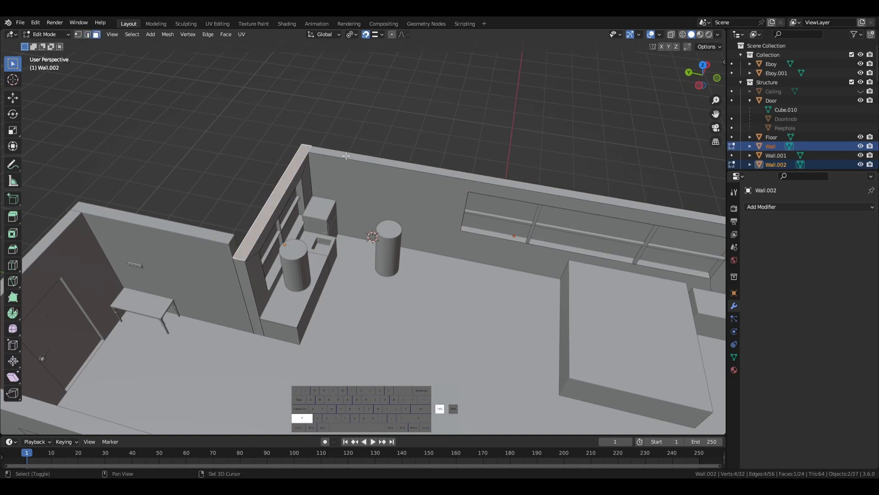
shift+click(345, 156)
key(g)
key(z)
click(184, 232)
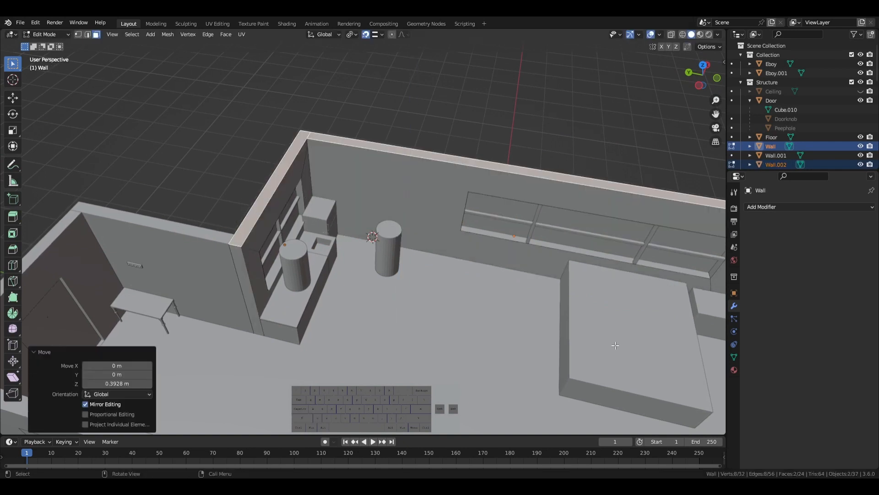
- Raise the bottom faces of Wall and Wall.002 by 0.3928 m along Z, return to Object Mode and save the file
shift+middle_drag(614, 345, 358, 218)
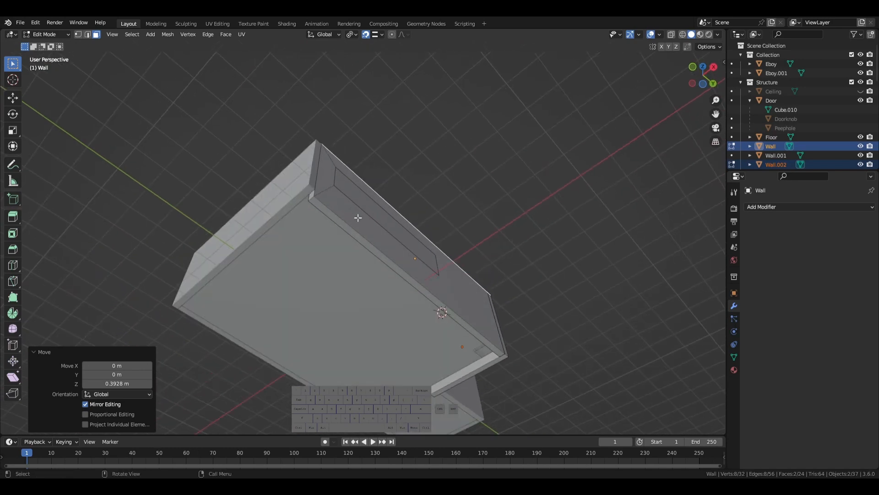
click(327, 210)
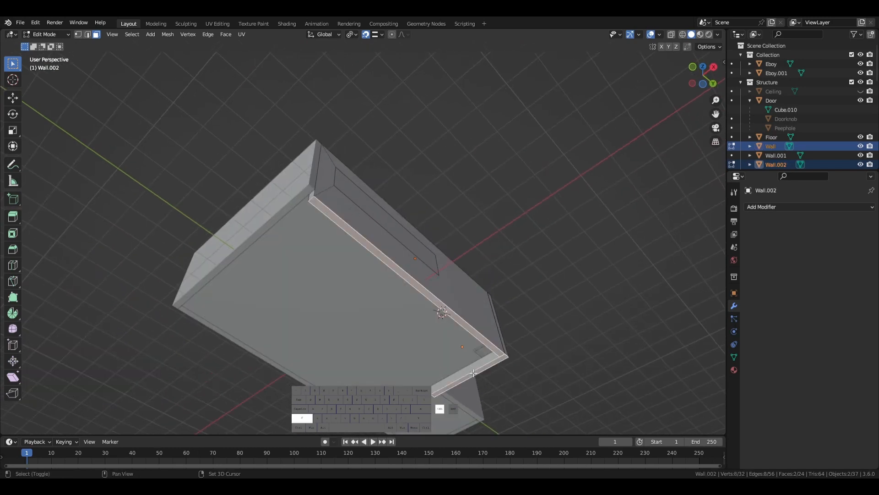
key(g)
key(z)
click(536, 365)
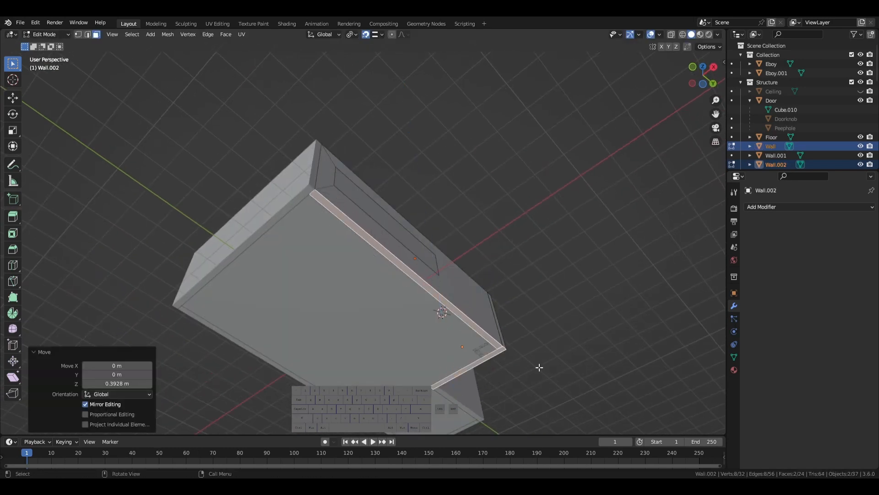
middle_drag(535, 365, 427, 251)
key(Tab)
key(ctrl+s)
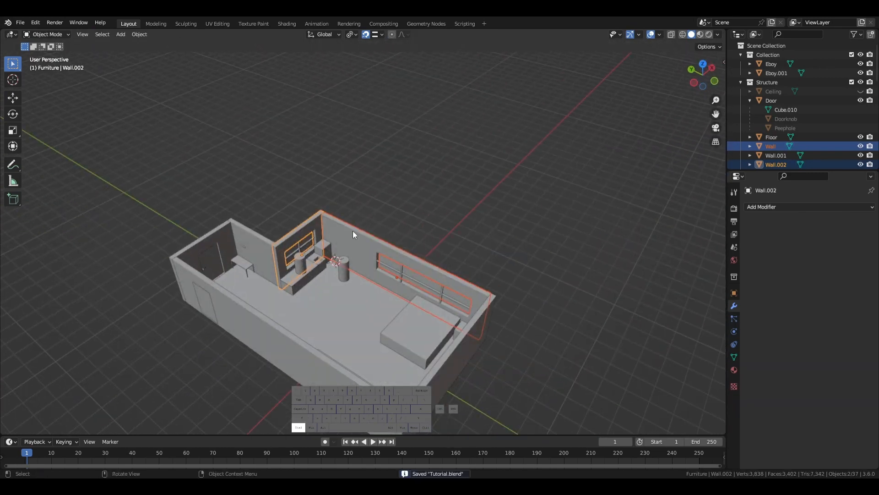
- Move the Eboy cylinder horizontally with global Z locked, out of the kitchen counter onto the open floor in front of it
click(301, 262)
key(KP_Decimal)
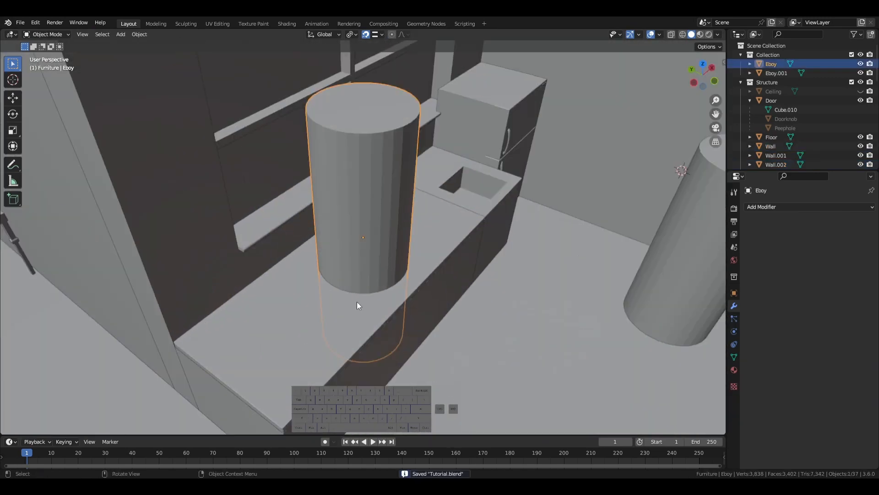
scroll(440, 313, down, 6)
middle_drag(513, 412, 504, 320)
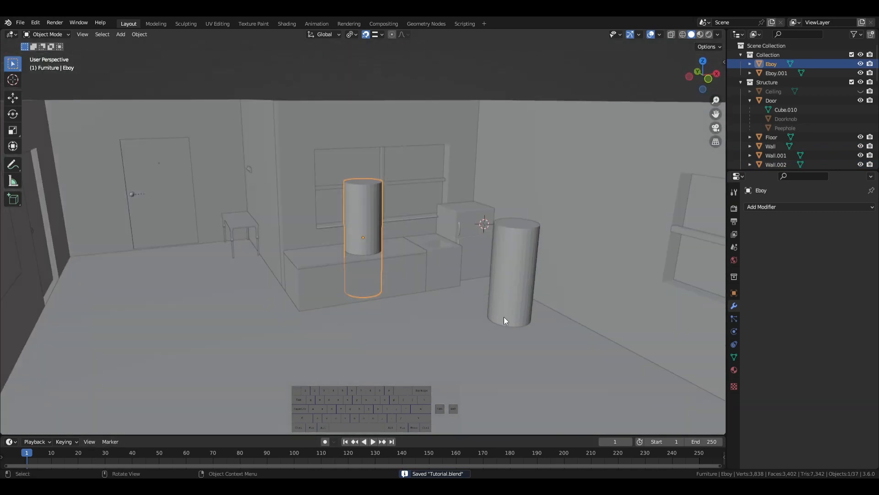
key(g)
key(shift+z)
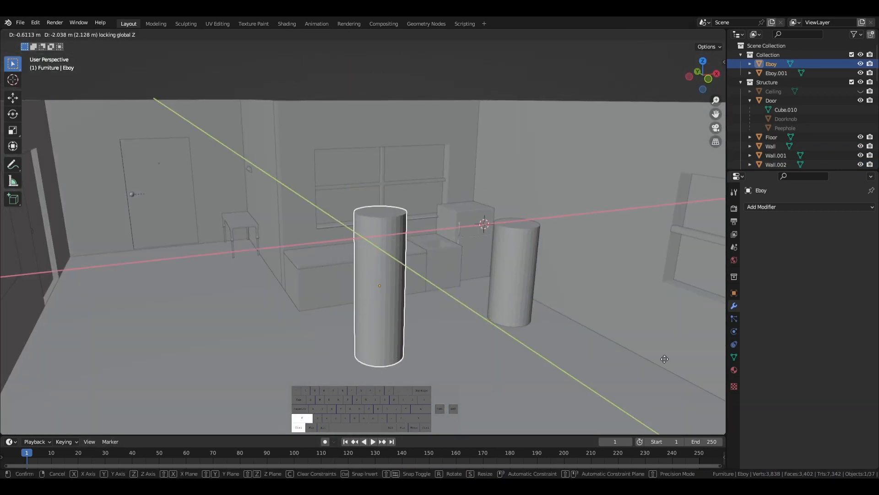
click(509, 354)
- Move the fridge (Kitchen Counter.002) by -0.18574 m along global Y and save the file
click(464, 220)
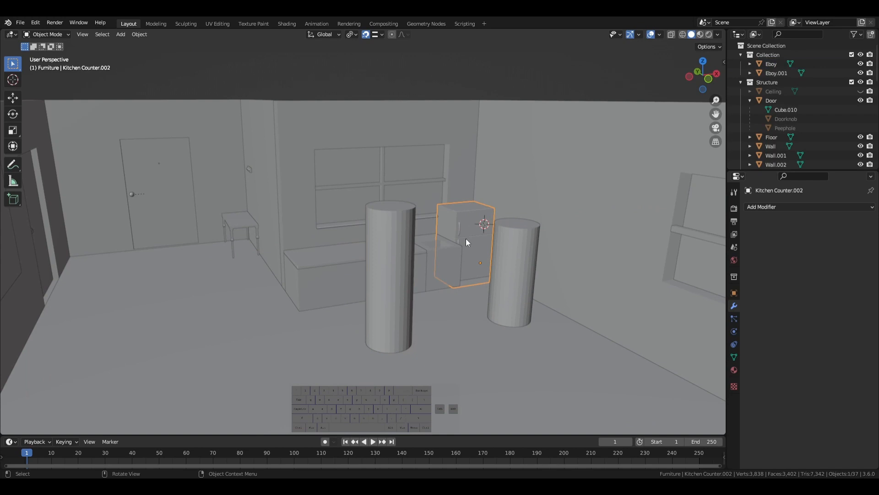
key(g)
key(y)
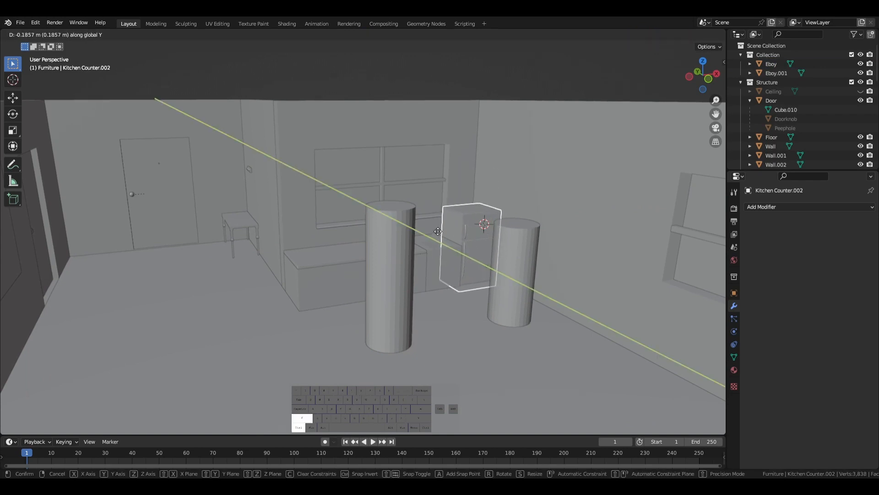
click(438, 232)
middle_drag(526, 285, 438, 340)
shift+middle_drag(419, 333, 437, 339)
scroll(435, 345, up, 2)
scroll(435, 346, down, 2)
key(ctrl+s)
shift+middle_drag(374, 330, 519, 434)
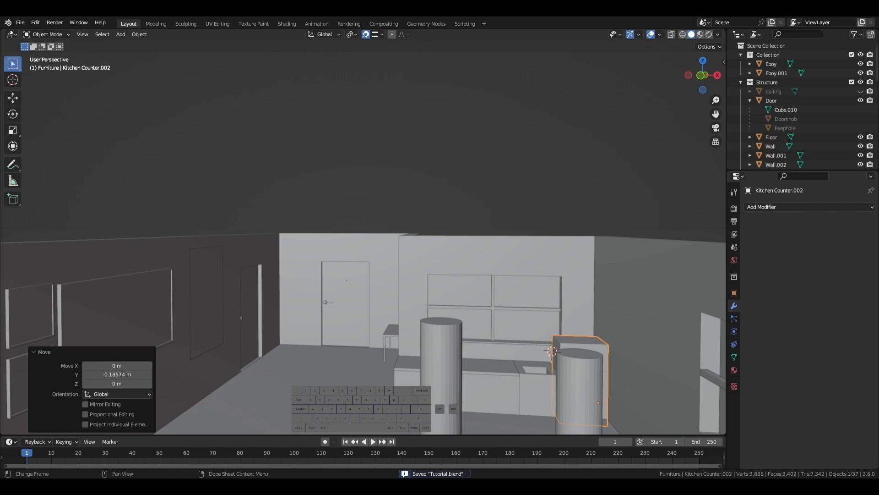